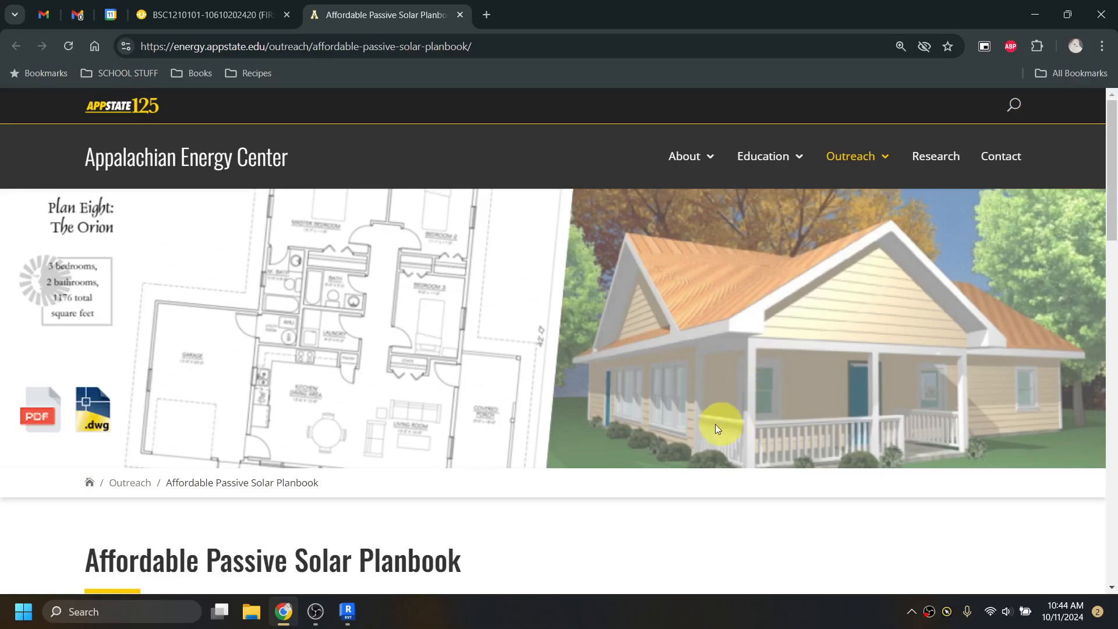
- Open dogwood.zip from the Dogwood plan thumbnail, then return to the AsULearn BSC1210 assignment page
{"action": "scroll", "coordinate": [710, 424], "scroll_direction": "down", "scroll_amount": 1}
{"action": "scroll", "coordinate": [445, 375], "scroll_direction": "down", "scroll_amount": 2}
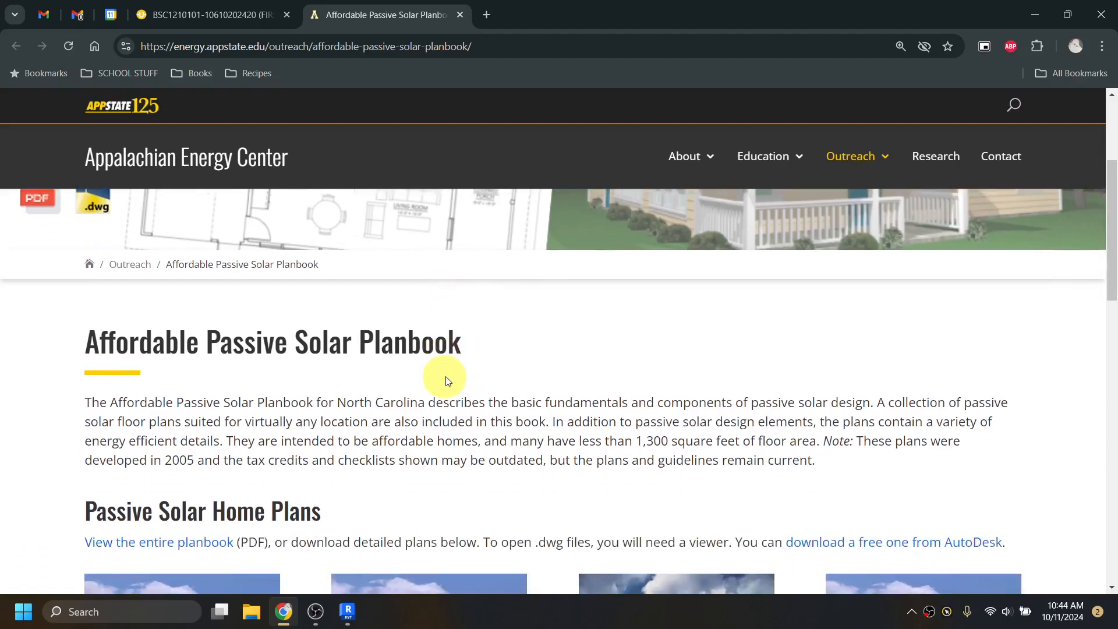
{"action": "scroll", "coordinate": [481, 403], "scroll_direction": "up", "scroll_amount": 3}
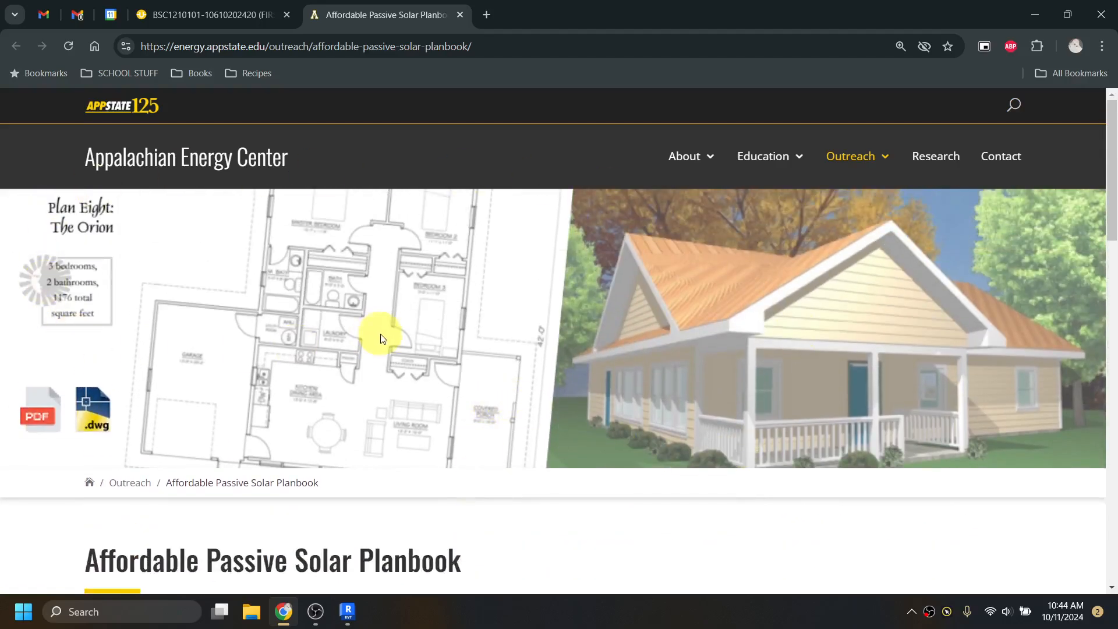
{"action": "scroll", "coordinate": [457, 373], "scroll_direction": "down", "scroll_amount": 6}
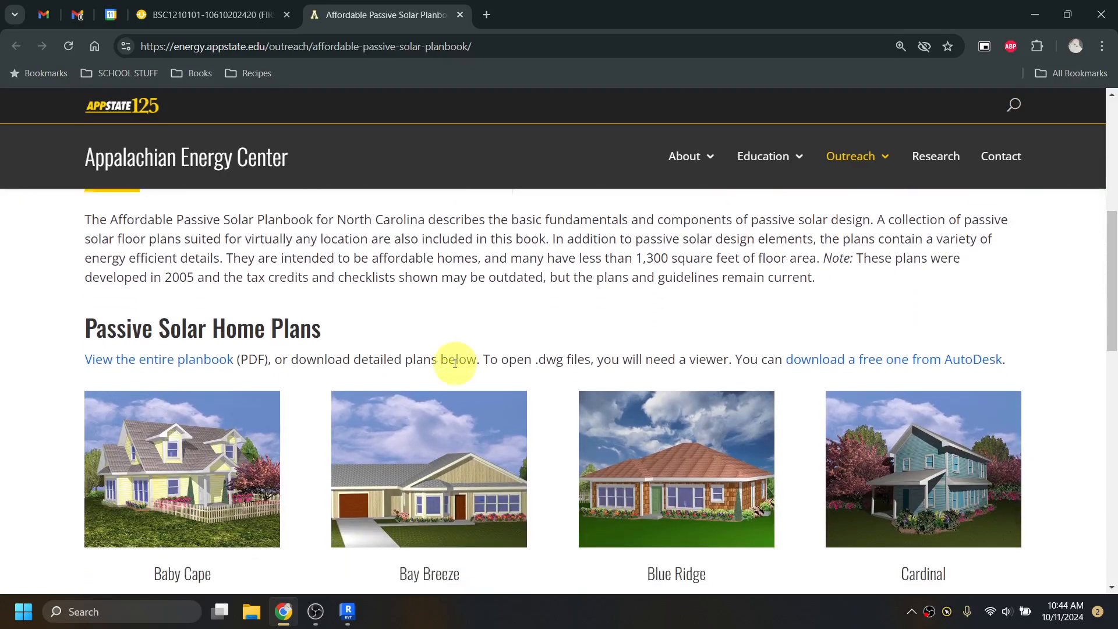
{"action": "scroll", "coordinate": [454, 362], "scroll_direction": "down", "scroll_amount": 2}
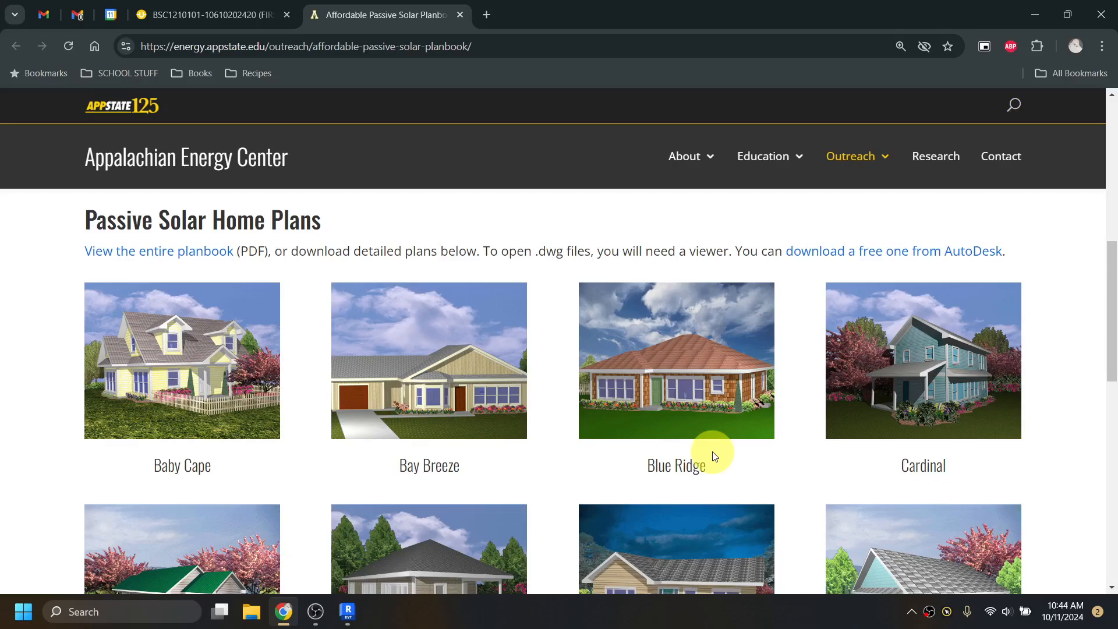
{"action": "scroll", "coordinate": [710, 453], "scroll_direction": "down", "scroll_amount": 1}
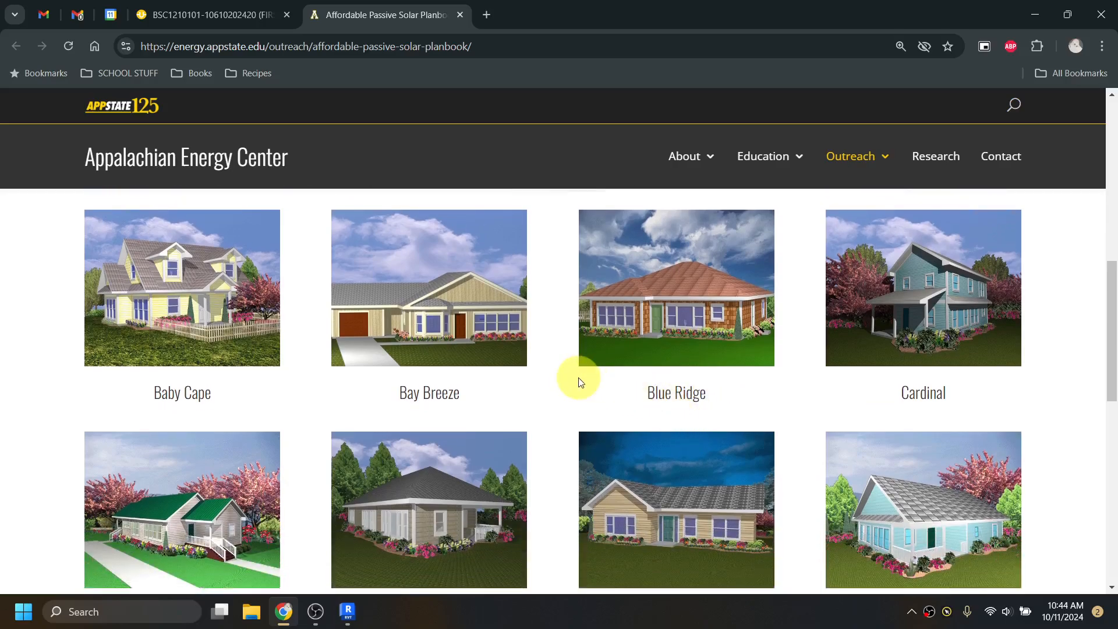
{"action": "scroll", "coordinate": [580, 382], "scroll_direction": "down", "scroll_amount": 1}
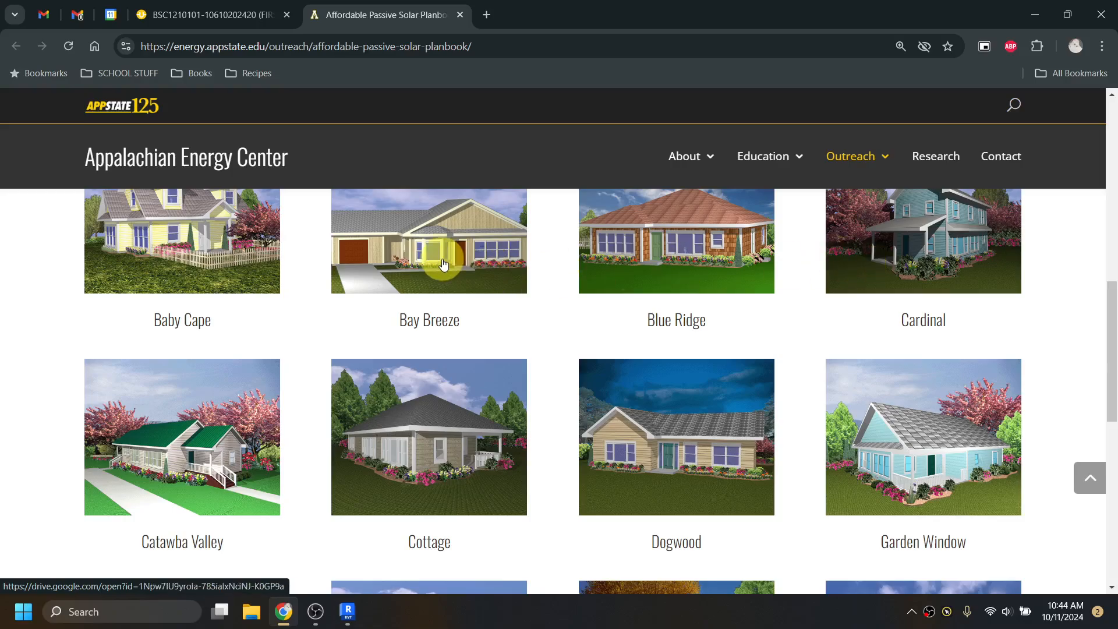
{"action": "scroll", "coordinate": [862, 390], "scroll_direction": "down", "scroll_amount": 1}
{"action": "scroll", "coordinate": [865, 394], "scroll_direction": "down", "scroll_amount": 1}
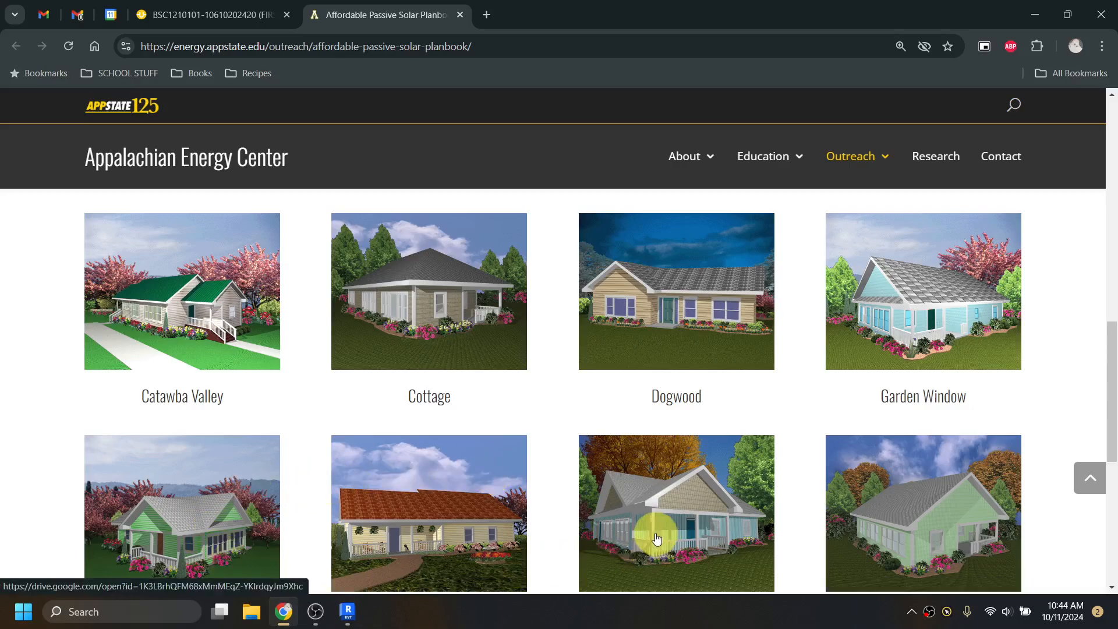
{"action": "scroll", "coordinate": [646, 501], "scroll_direction": "up", "scroll_amount": 4}
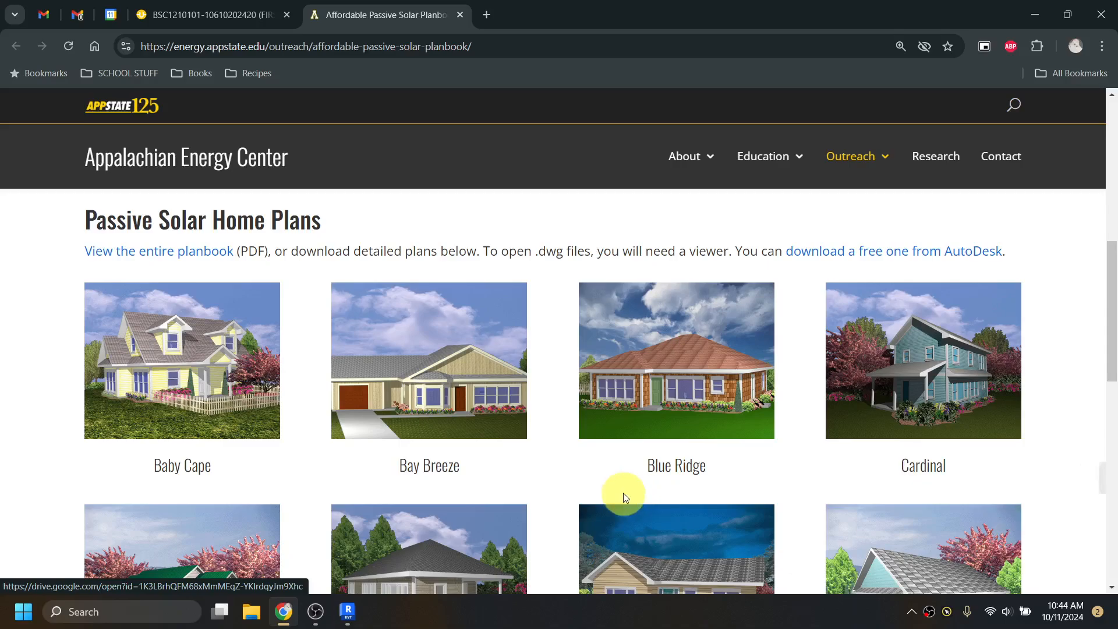
{"action": "scroll", "coordinate": [624, 496], "scroll_direction": "down", "scroll_amount": 2}
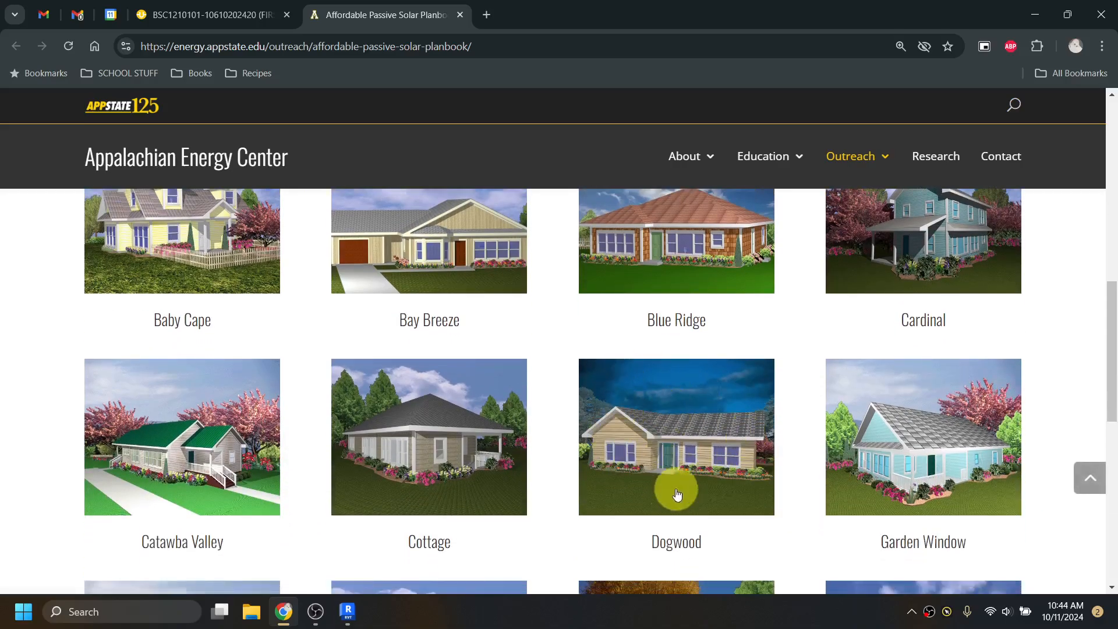
{"action": "scroll", "coordinate": [679, 460], "scroll_direction": "down", "scroll_amount": 1}
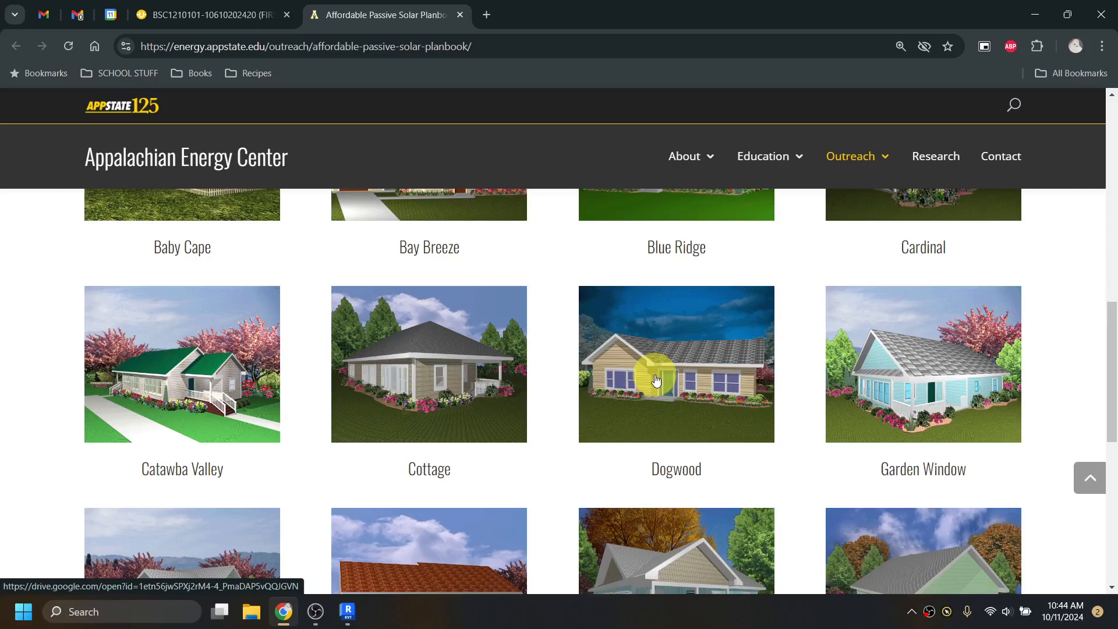
{"action": "scroll", "coordinate": [656, 380], "scroll_direction": "down", "scroll_amount": 3}
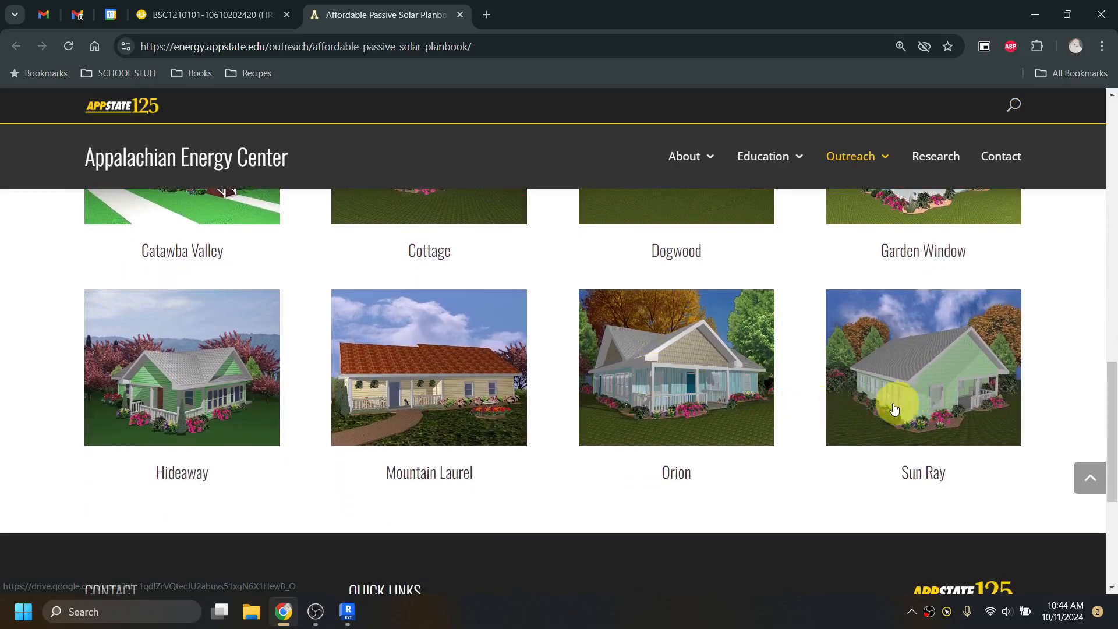
{"action": "scroll", "coordinate": [224, 416], "scroll_direction": "up", "scroll_amount": 3}
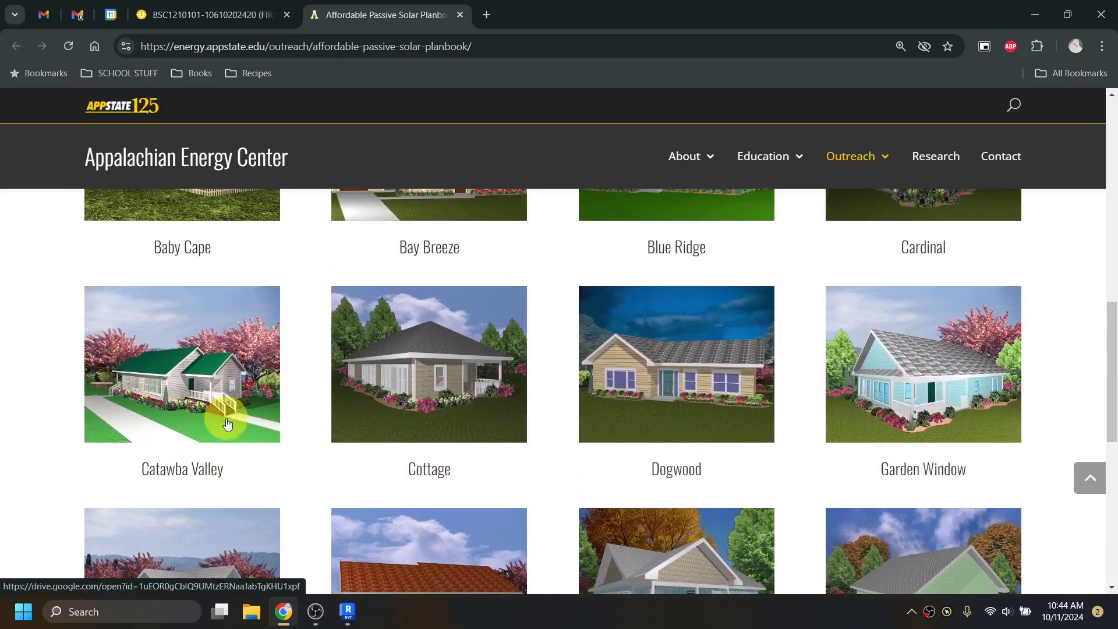
{"action": "scroll", "coordinate": [245, 449], "scroll_direction": "up", "scroll_amount": 3}
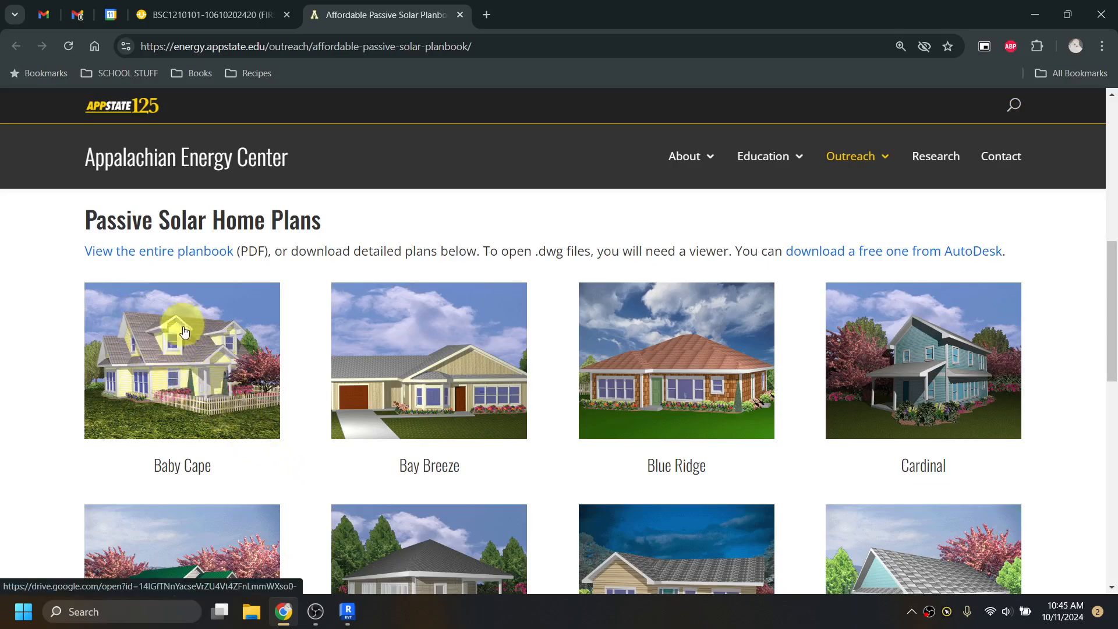
{"action": "scroll", "coordinate": [284, 407], "scroll_direction": "down", "scroll_amount": 2}
{"action": "left_click", "coordinate": [708, 475]}
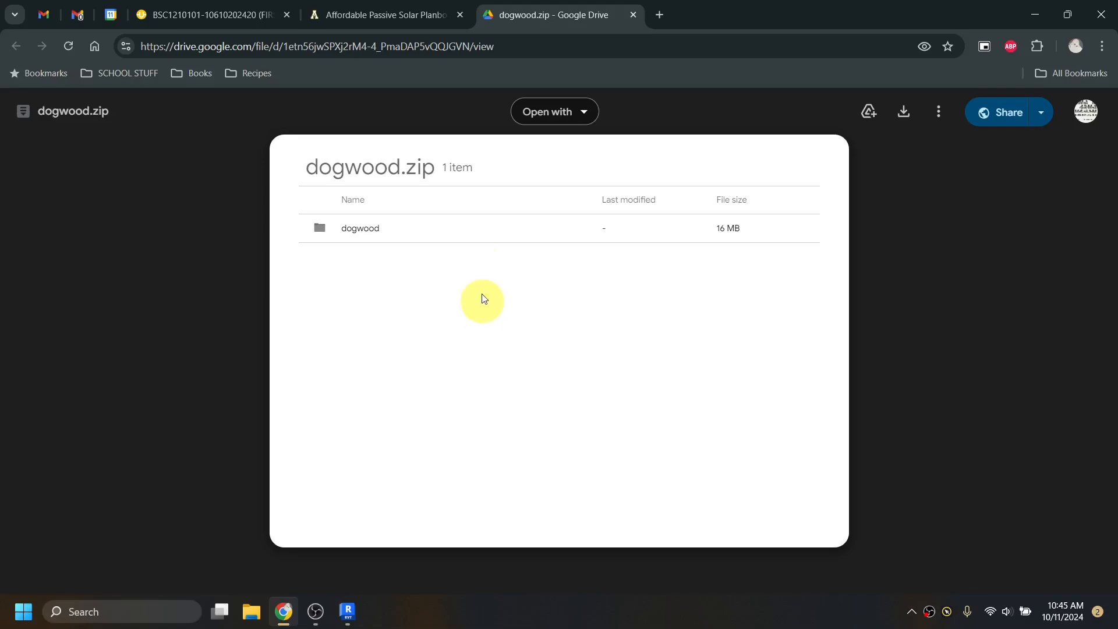
{"action": "left_click", "coordinate": [253, 12]}
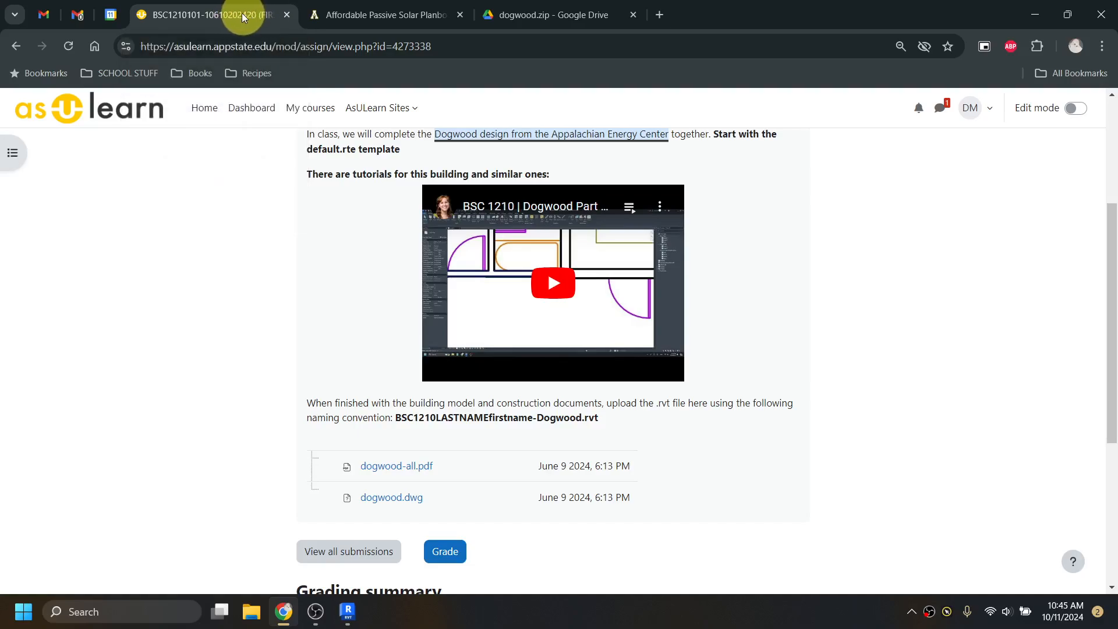
- Download dogwood.dwg and dogwood-all.pdf, then view the 6-page Dogwood PDF in a new tab
{"action": "left_click", "coordinate": [394, 498]}
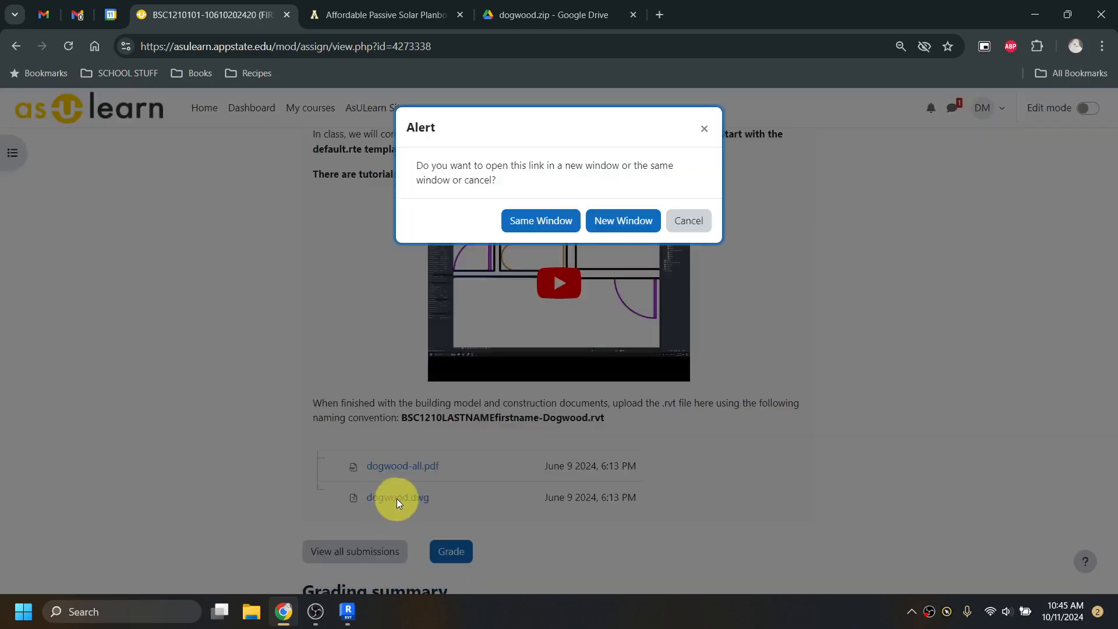
{"action": "left_click", "coordinate": [541, 226]}
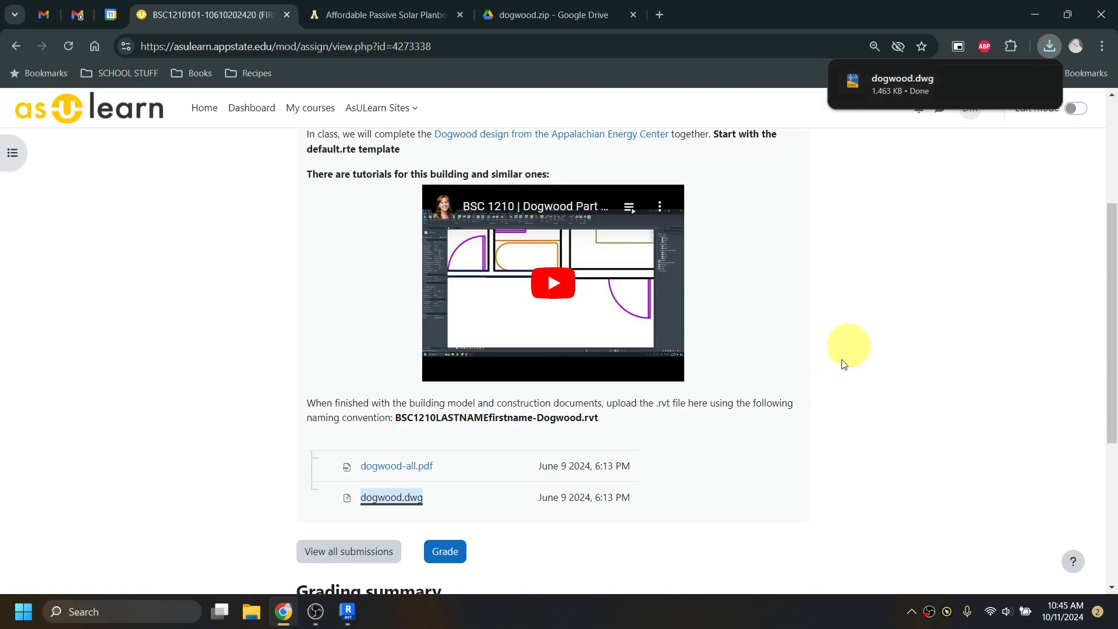
{"action": "left_click", "coordinate": [421, 468]}
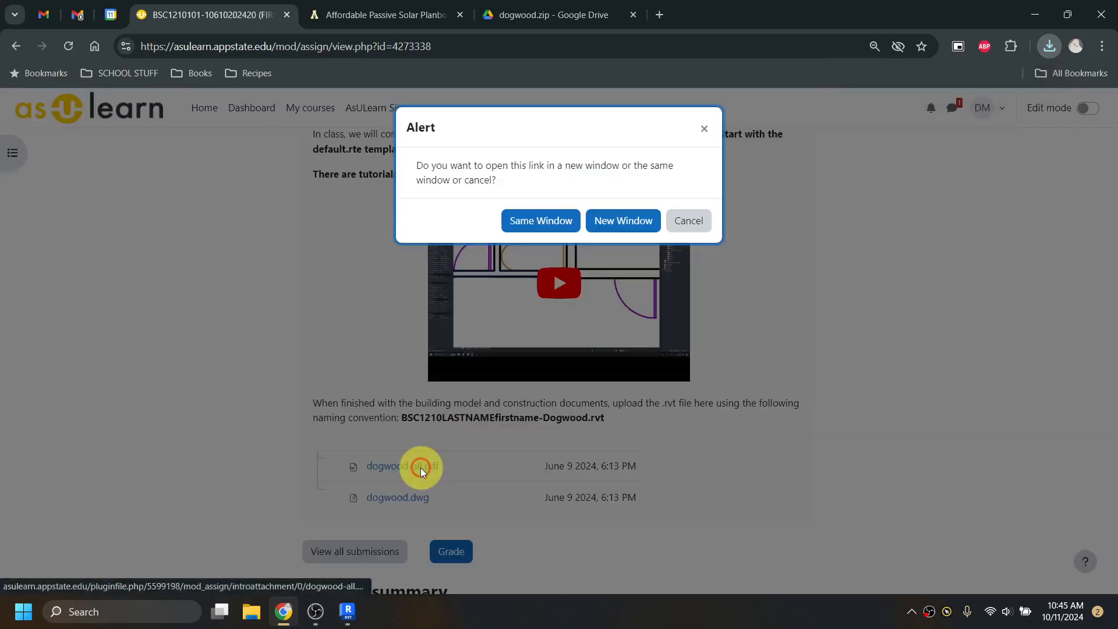
{"action": "left_click", "coordinate": [619, 223]}
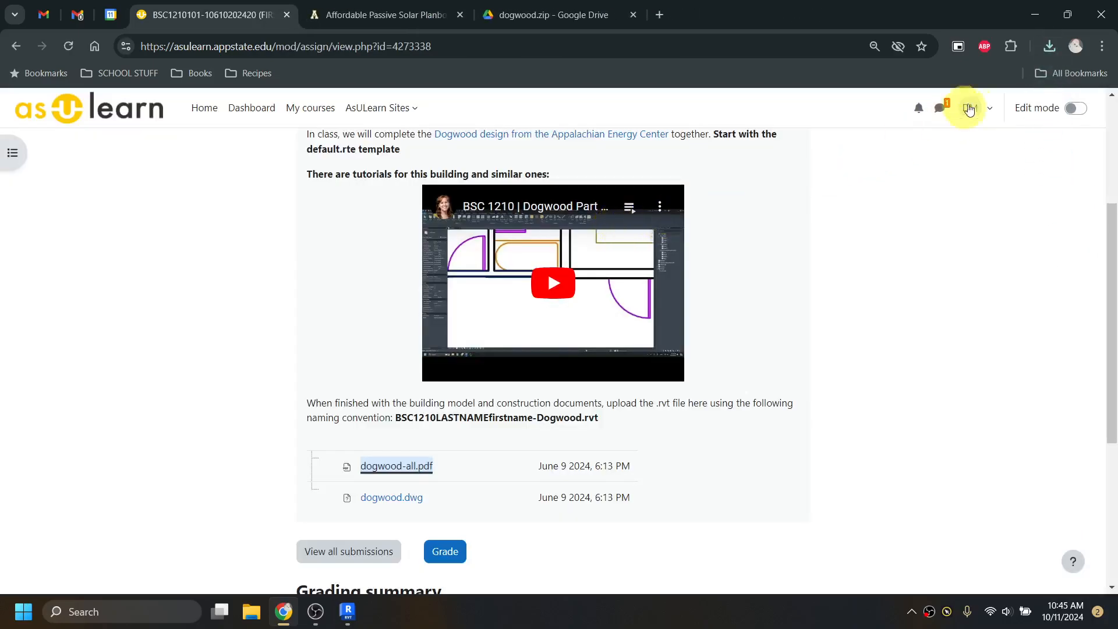
{"action": "left_click", "coordinate": [1048, 50]}
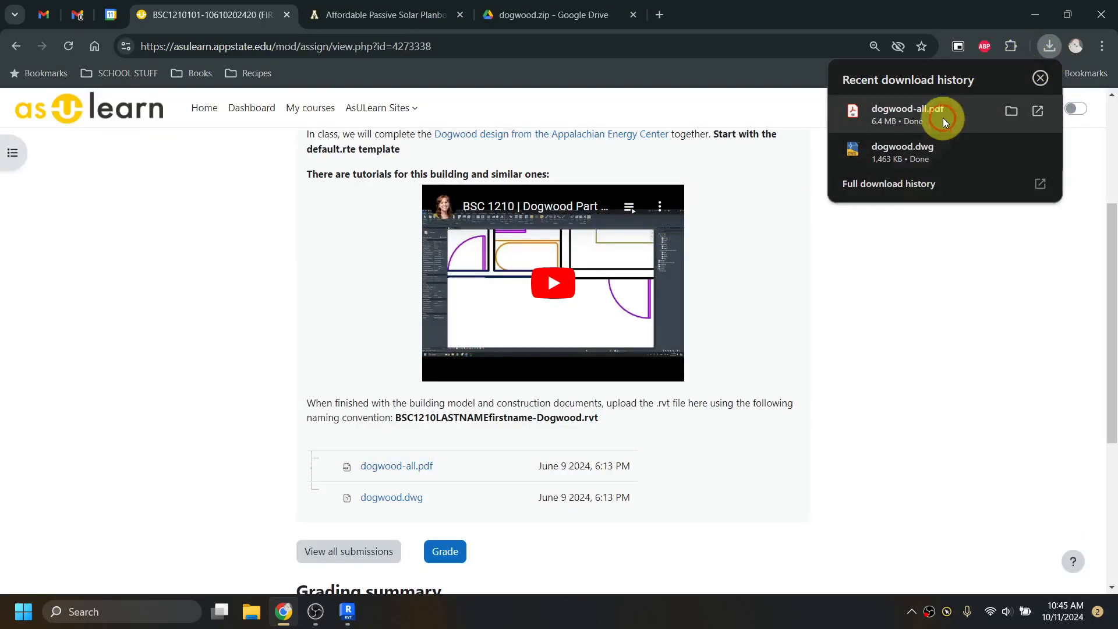
{"action": "left_click", "coordinate": [942, 115]}
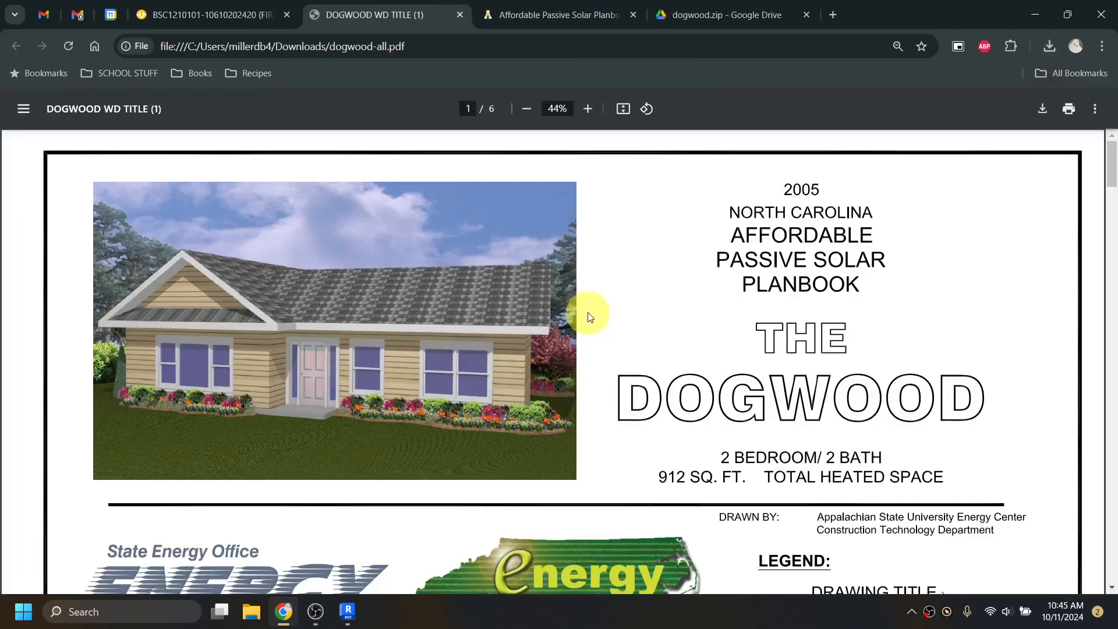
- Zoom the Dogwood PDF to 33% and bring up page 3, sheet A-102 Floor Plan and Details
{"action": "left_click", "coordinate": [527, 109]}
{"action": "scroll", "coordinate": [506, 302], "scroll_direction": "down", "scroll_amount": 1}
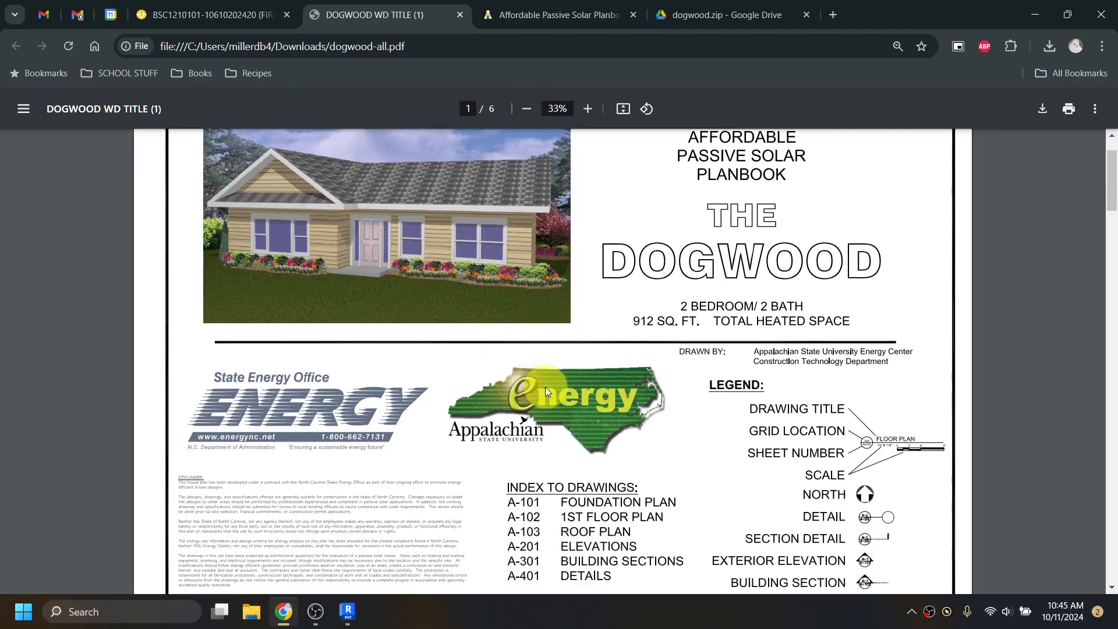
{"action": "scroll", "coordinate": [544, 387], "scroll_direction": "down", "scroll_amount": 1}
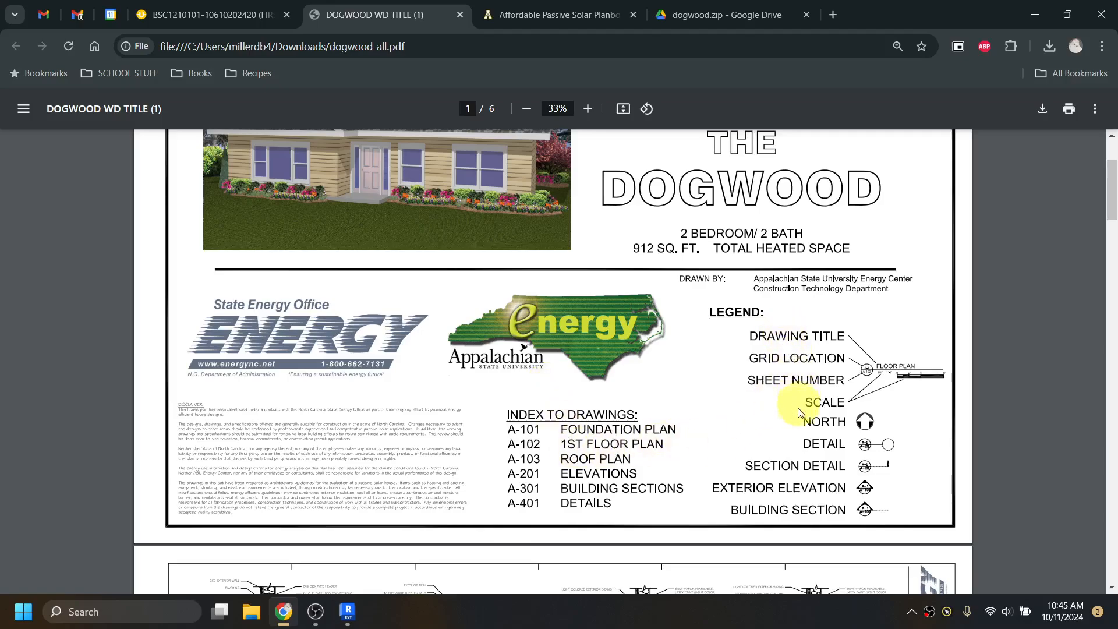
{"action": "scroll", "coordinate": [811, 466], "scroll_direction": "down", "scroll_amount": 6}
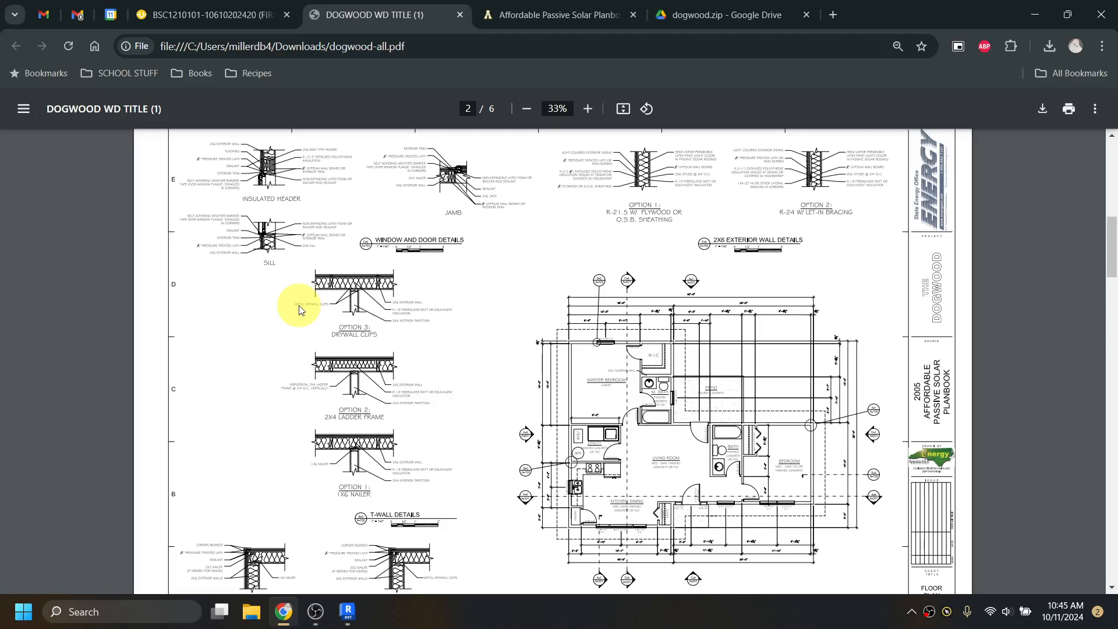
{"action": "scroll", "coordinate": [368, 294], "scroll_direction": "down", "scroll_amount": 3}
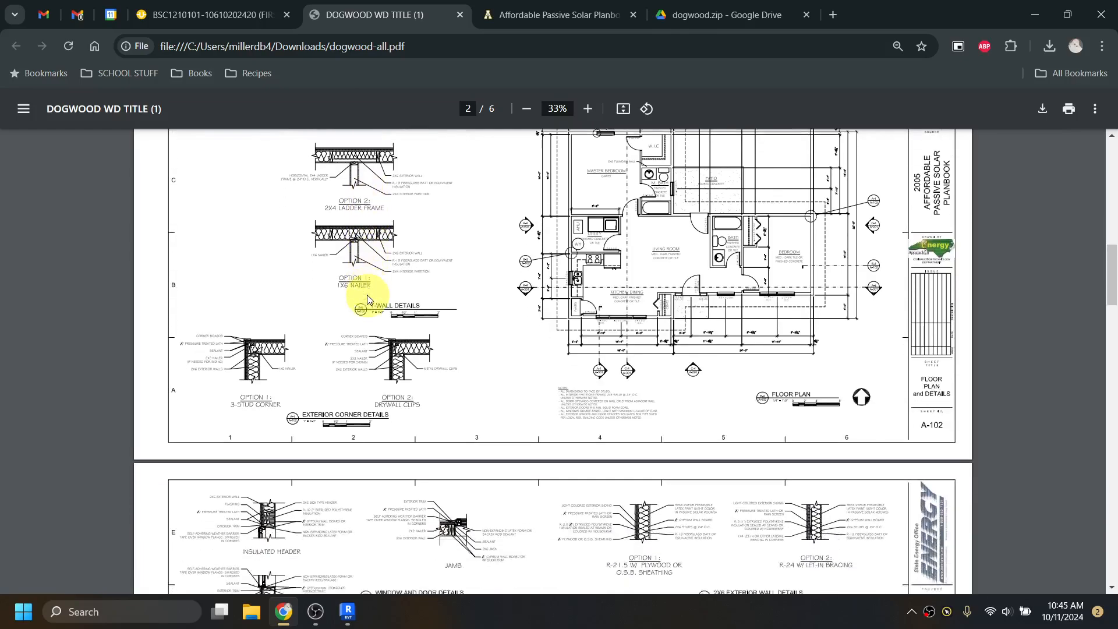
{"action": "scroll", "coordinate": [367, 299], "scroll_direction": "down", "scroll_amount": 3}
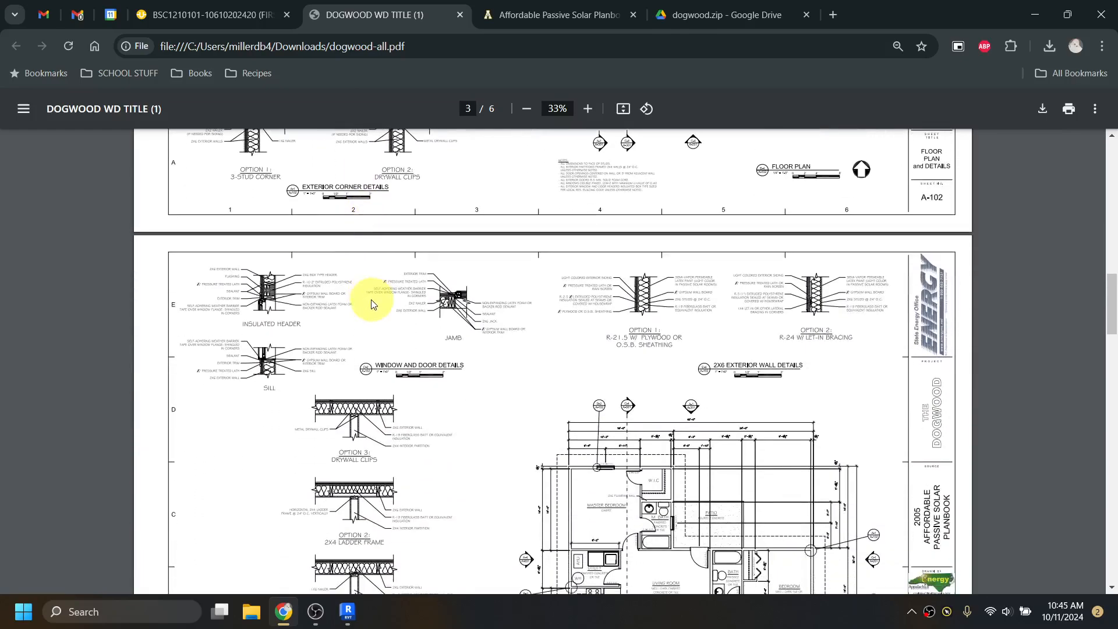
{"action": "scroll", "coordinate": [369, 301], "scroll_direction": "down", "scroll_amount": 2}
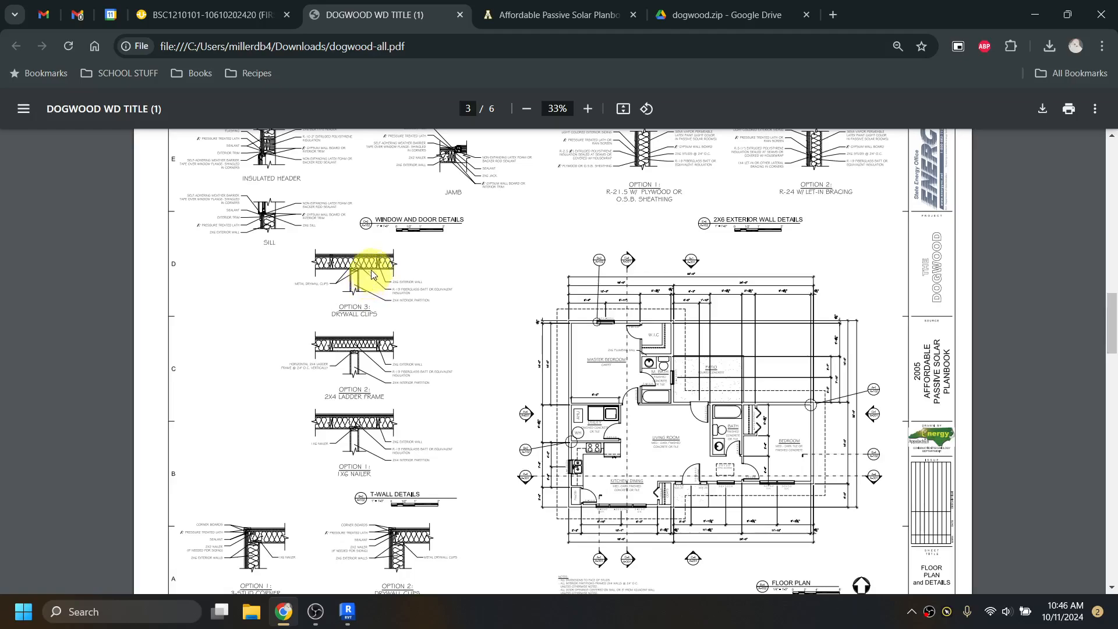
{"action": "scroll", "coordinate": [406, 257], "scroll_direction": "down", "scroll_amount": 5}
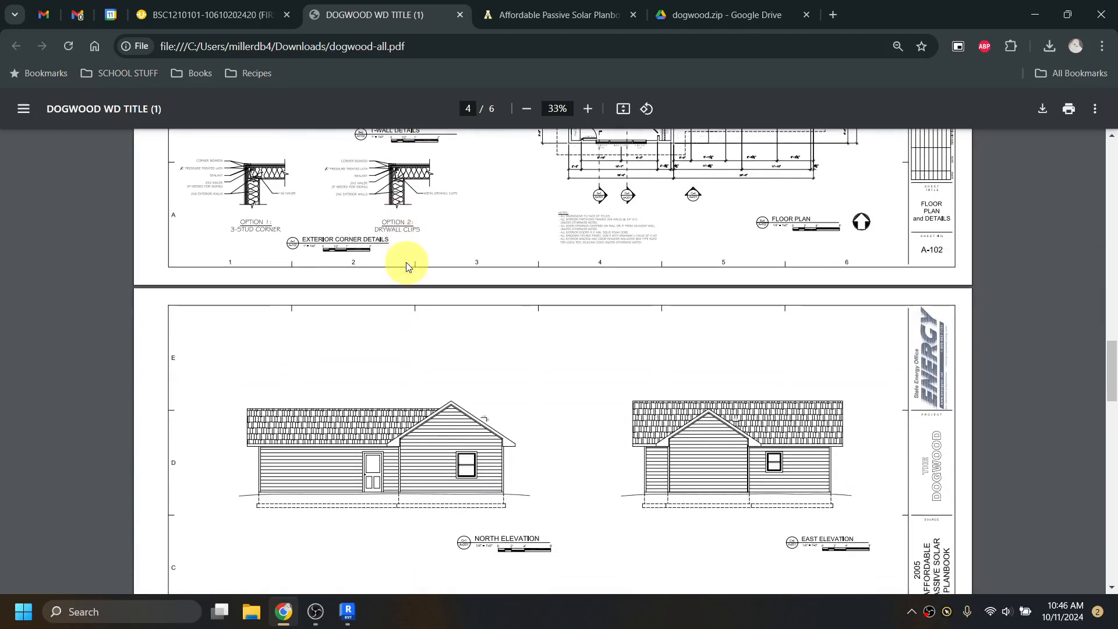
{"action": "scroll", "coordinate": [419, 299], "scroll_direction": "down", "scroll_amount": 1}
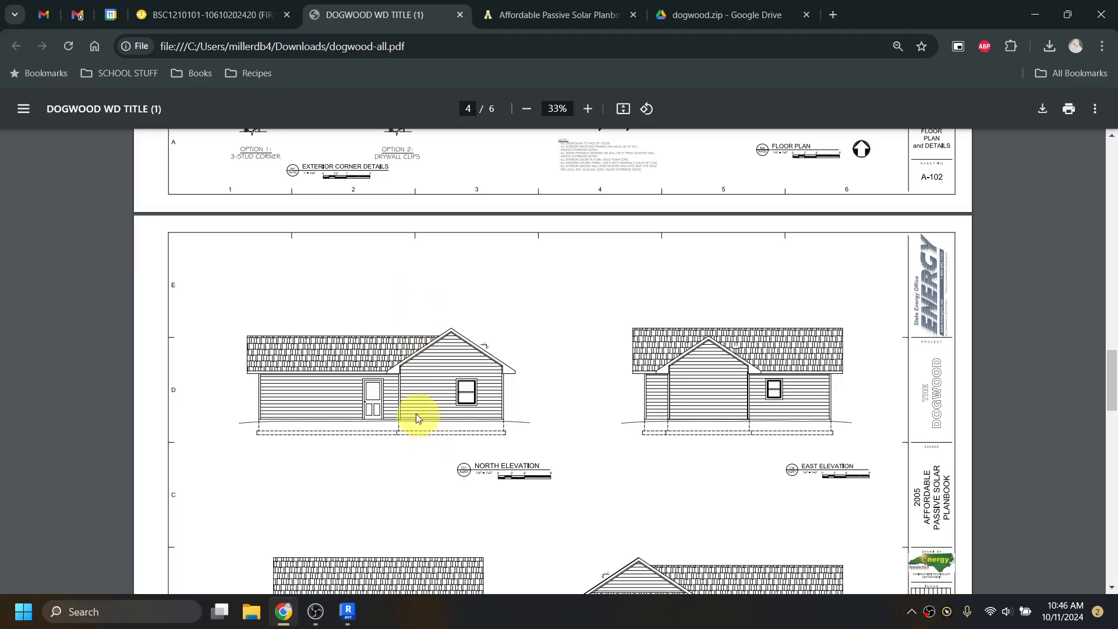
{"action": "scroll", "coordinate": [721, 395], "scroll_direction": "down", "scroll_amount": 3}
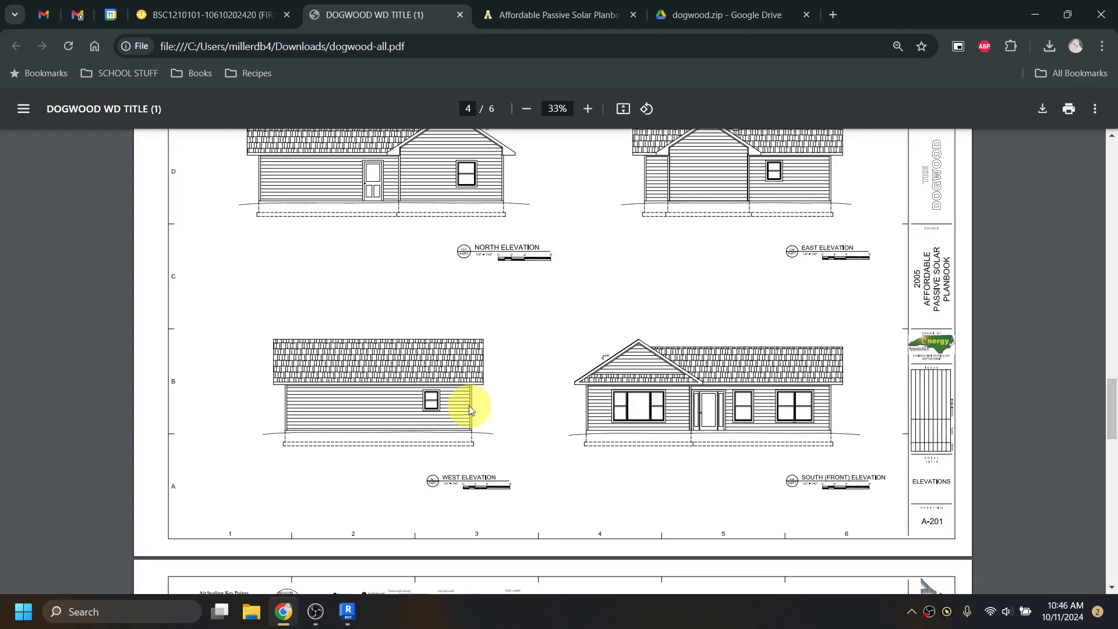
{"action": "scroll", "coordinate": [469, 405], "scroll_direction": "down", "scroll_amount": 6}
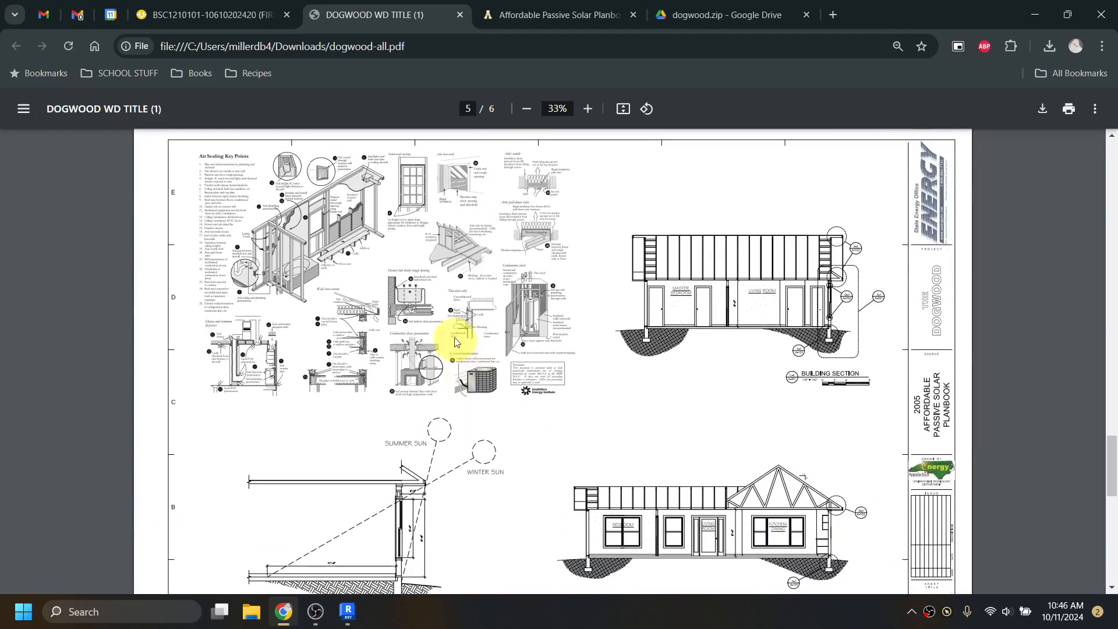
{"action": "scroll", "coordinate": [576, 379], "scroll_direction": "down", "scroll_amount": 1}
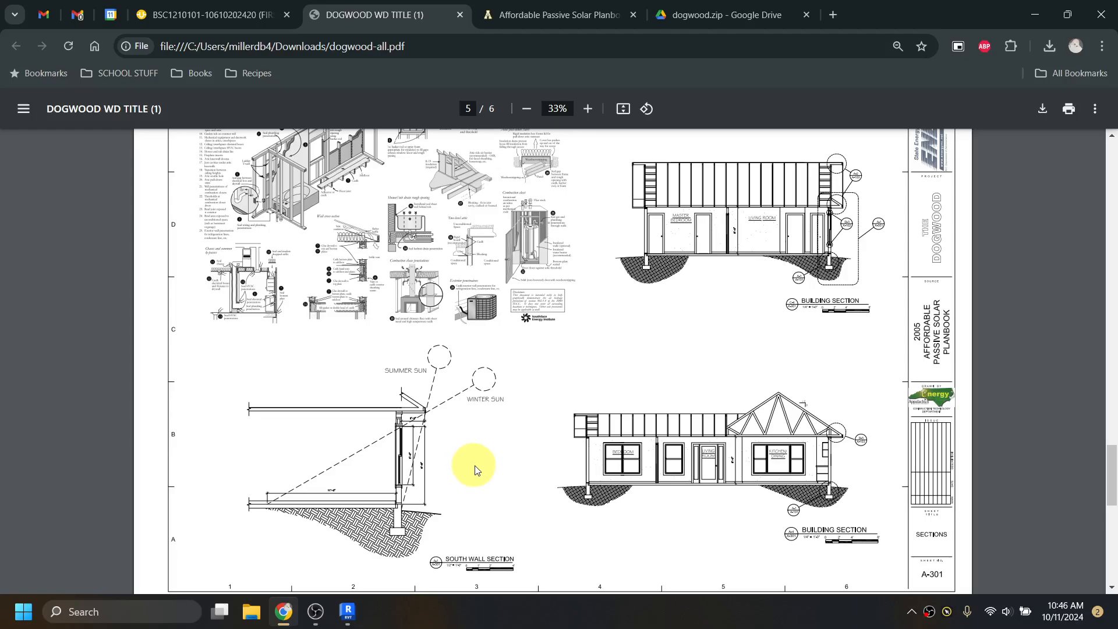
{"action": "scroll", "coordinate": [491, 474], "scroll_direction": "down", "scroll_amount": 5}
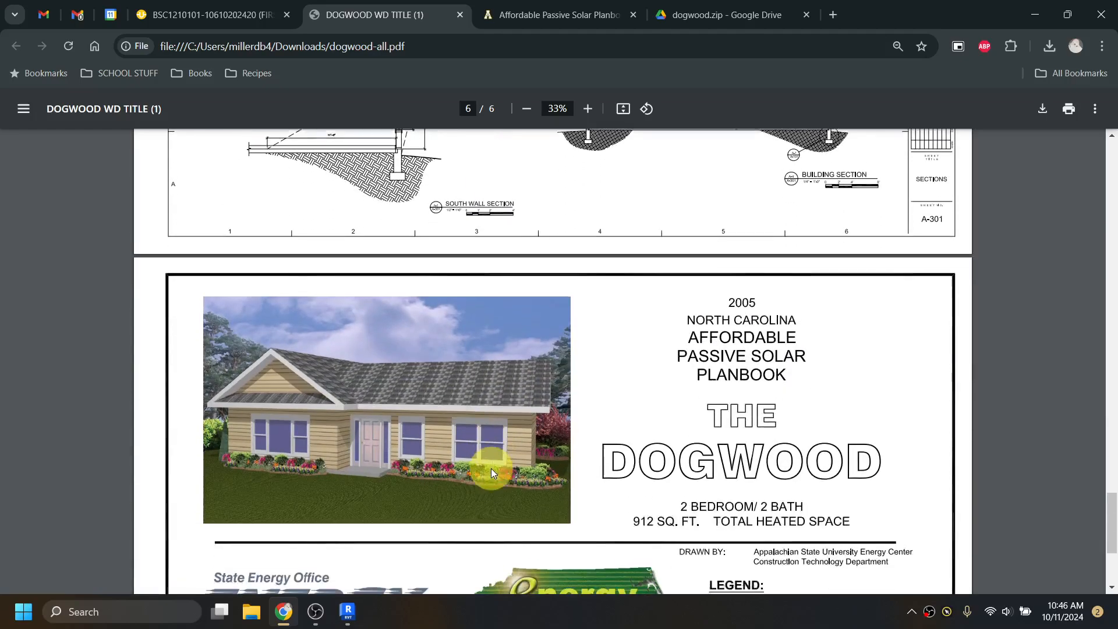
{"action": "scroll", "coordinate": [491, 468], "scroll_direction": "up", "scroll_amount": 6}
{"action": "scroll", "coordinate": [493, 469], "scroll_direction": "up", "scroll_amount": 15}
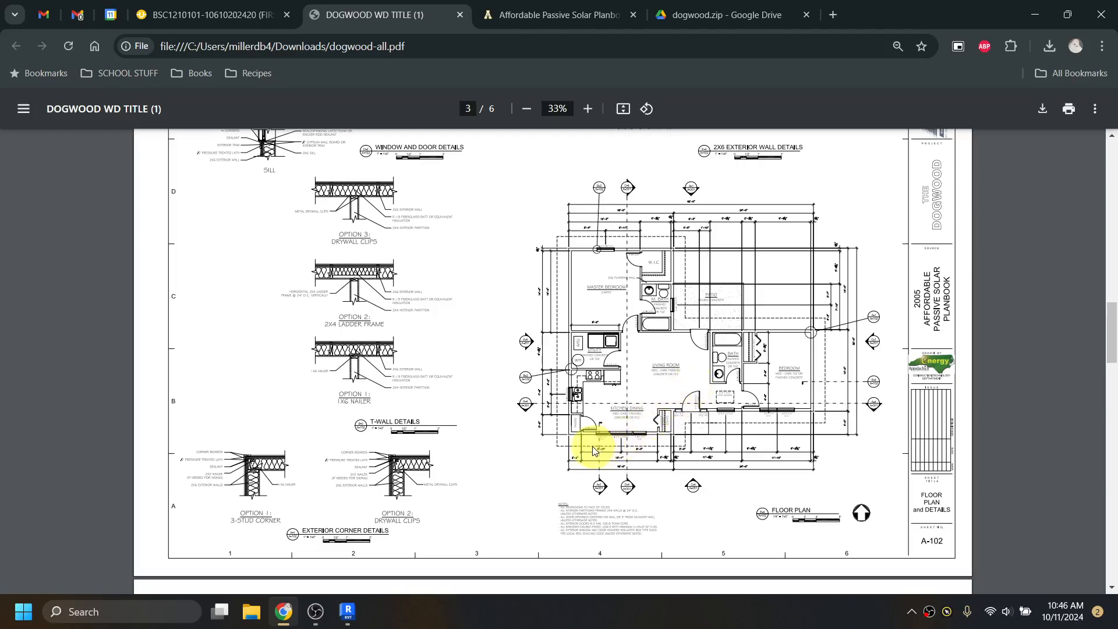
- Switch to the Revit 2025 window showing recent models like BSC1210_DemoHouse
{"action": "left_click", "coordinate": [350, 613]}
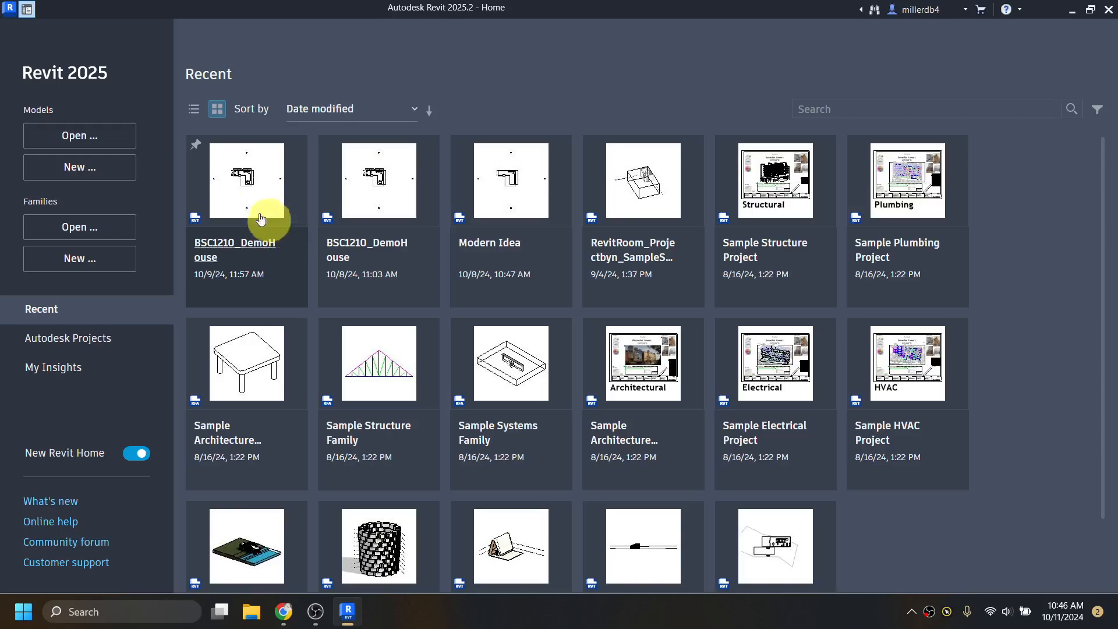
{"action": "mouse_move", "coordinate": [217, 192]}
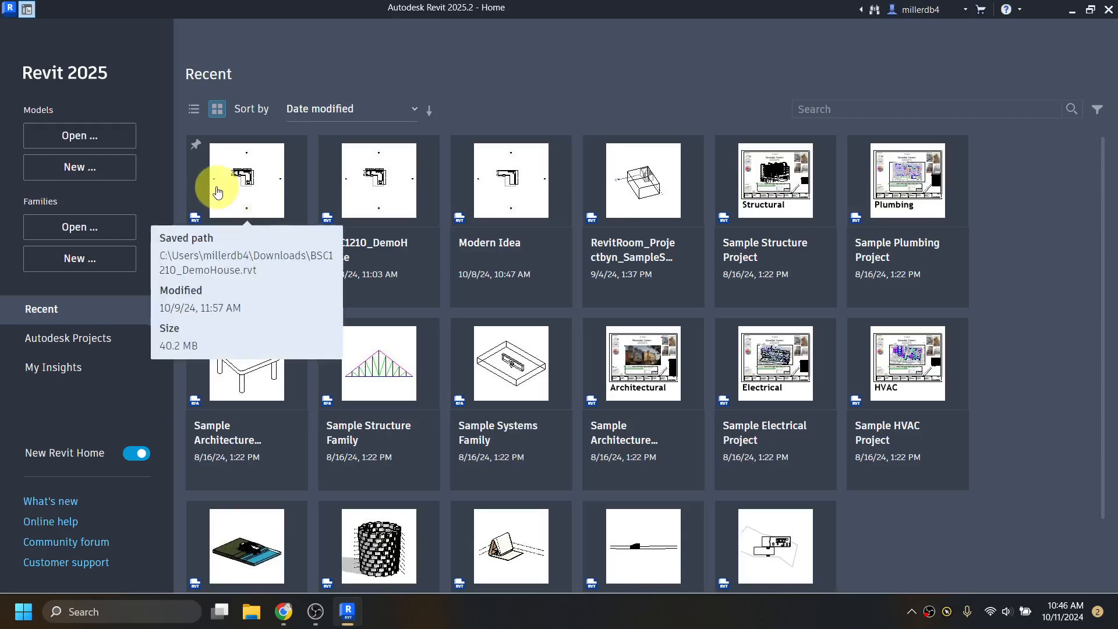
- Create a new Project using the default.rte template
{"action": "left_click", "coordinate": [85, 170]}
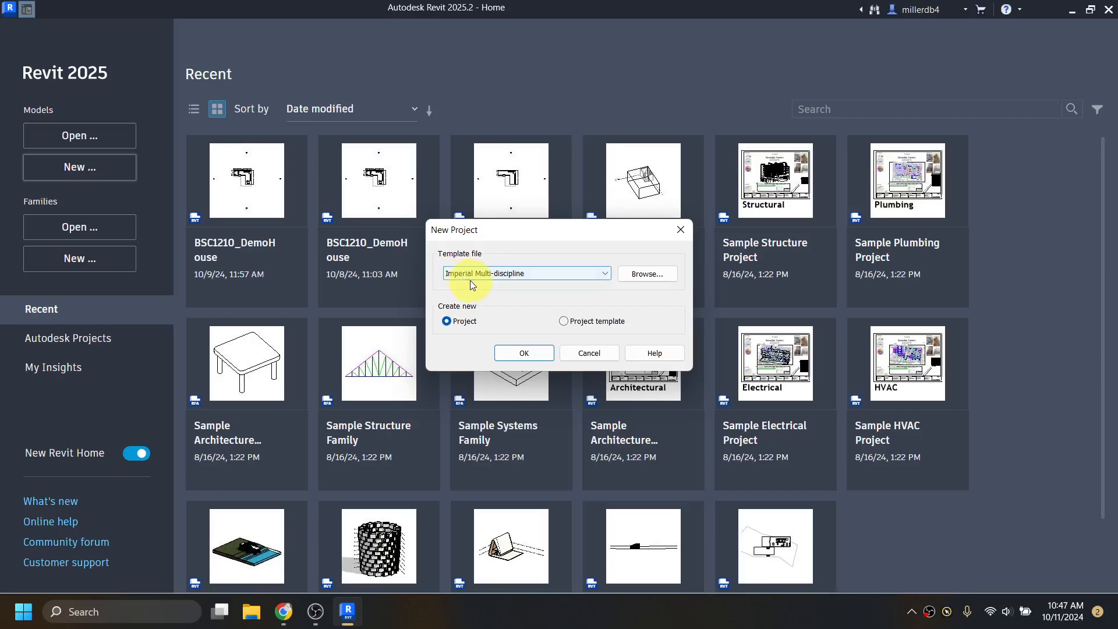
{"action": "left_click", "coordinate": [639, 278]}
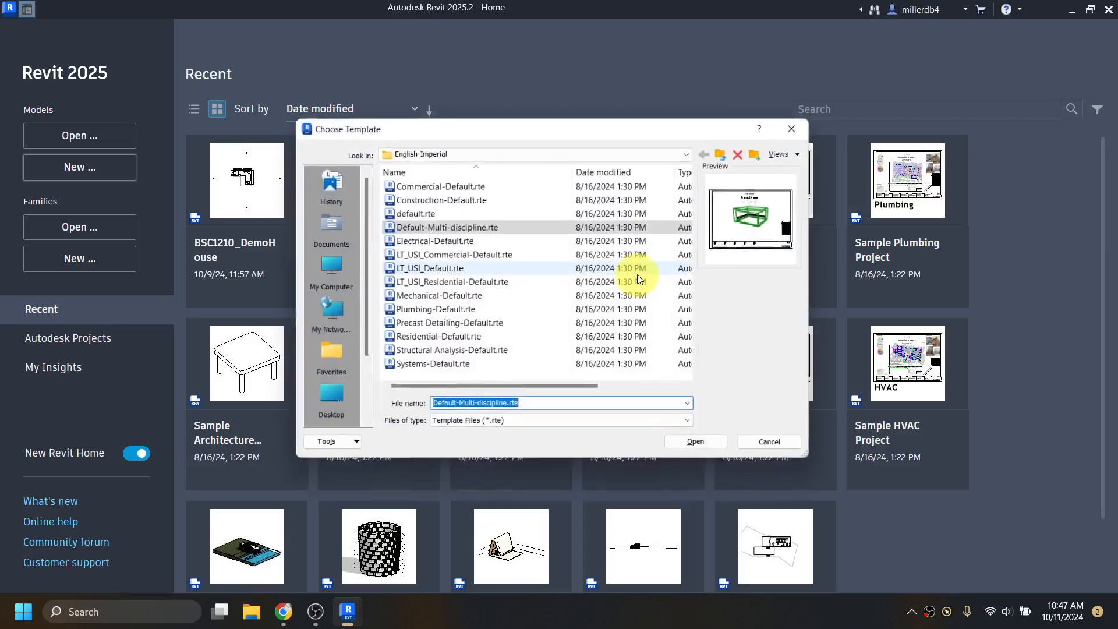
{"action": "left_click", "coordinate": [409, 214]}
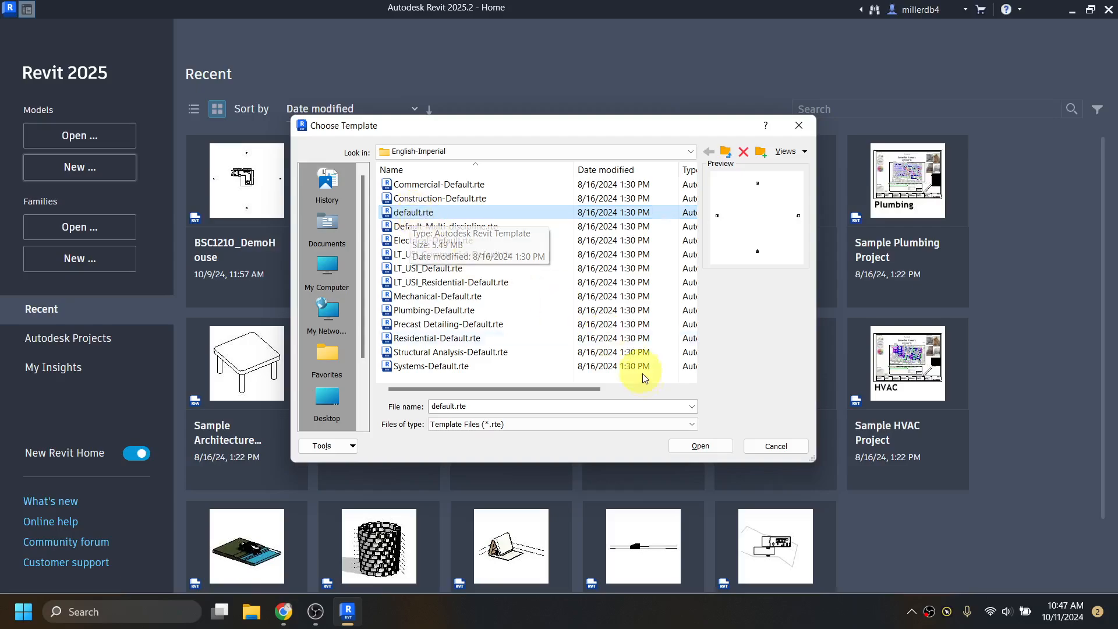
{"action": "left_click", "coordinate": [701, 445]}
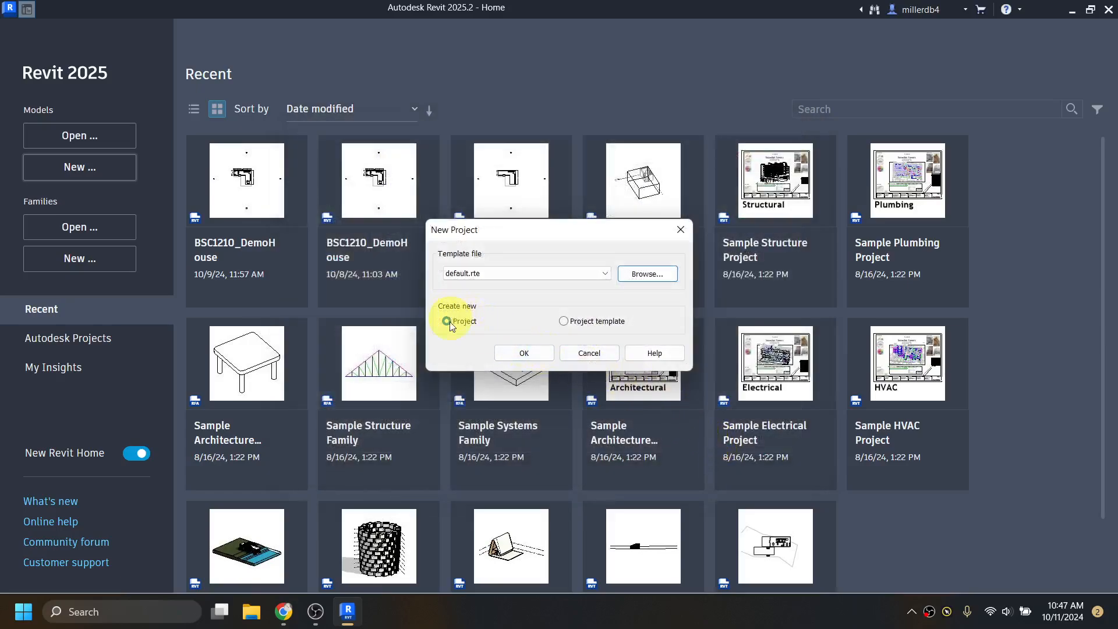
{"action": "left_click", "coordinate": [529, 355]}
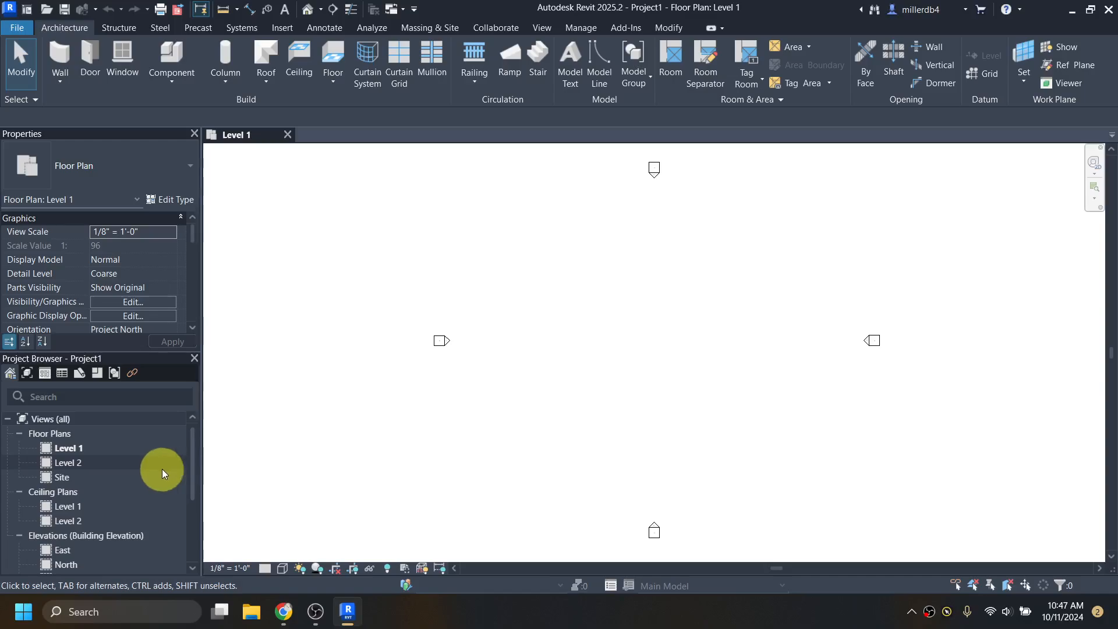
- Collapse Ceiling Plans in the Project Browser, leaving Project1's Level 1 plan with four elevation markers
{"action": "scroll", "coordinate": [122, 465], "scroll_direction": "down", "scroll_amount": 3}
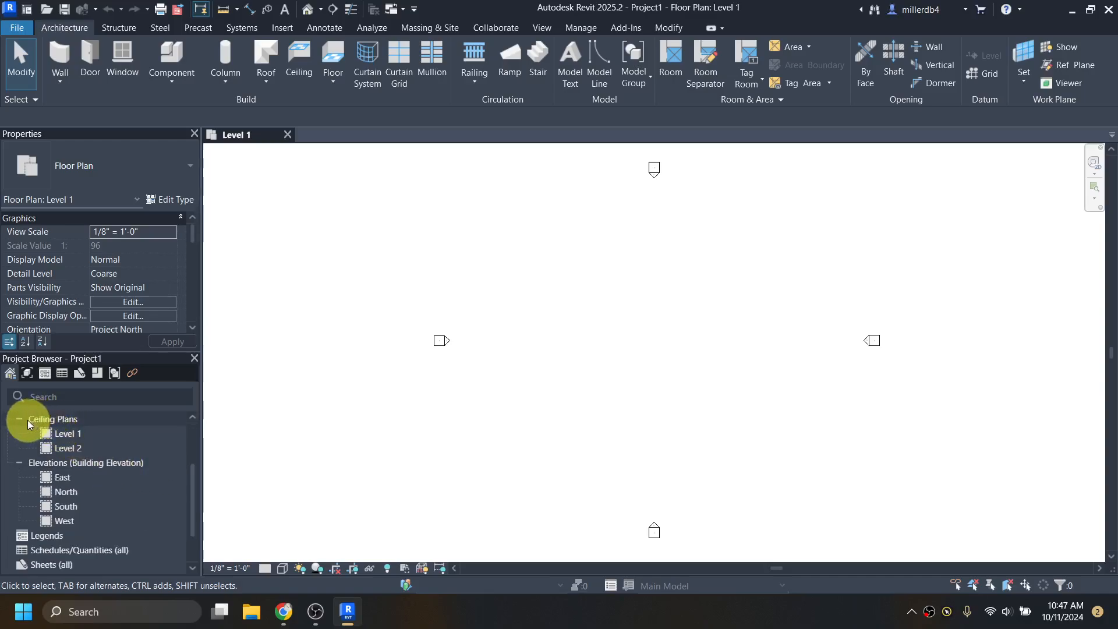
{"action": "scroll", "coordinate": [27, 431], "scroll_direction": "up", "scroll_amount": 3}
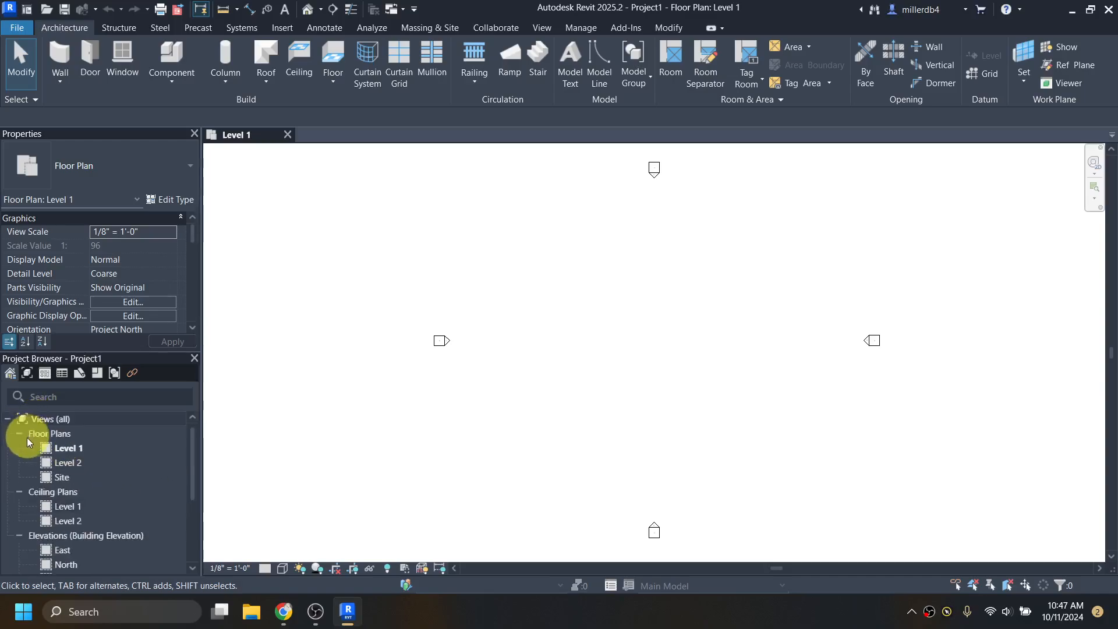
{"action": "left_click", "coordinate": [20, 492]}
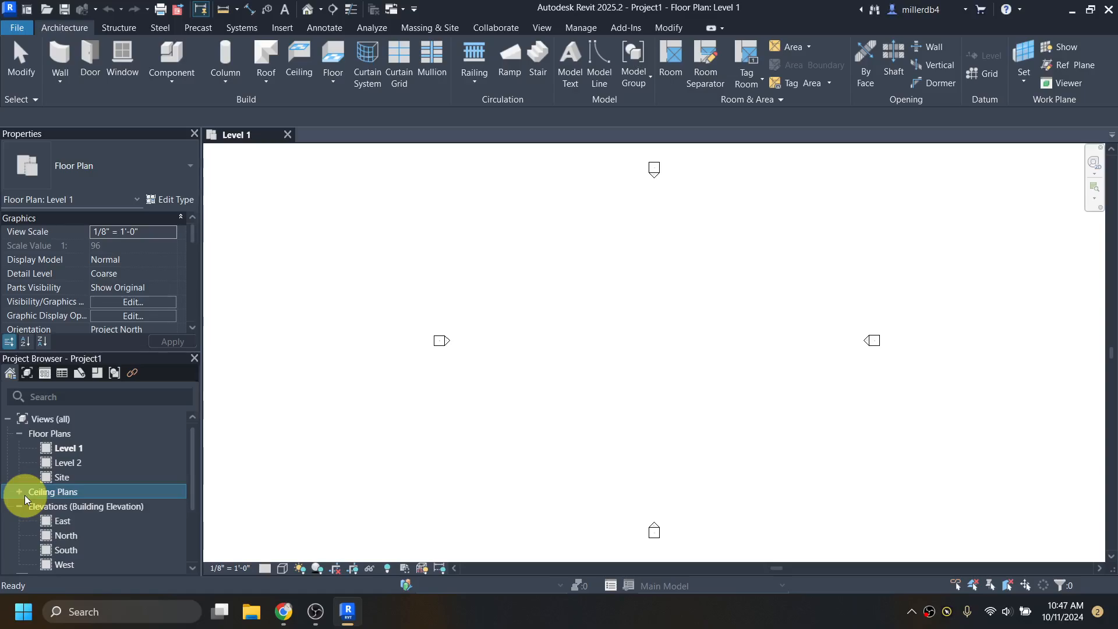
{"action": "scroll", "coordinate": [54, 483], "scroll_direction": "down", "scroll_amount": 2}
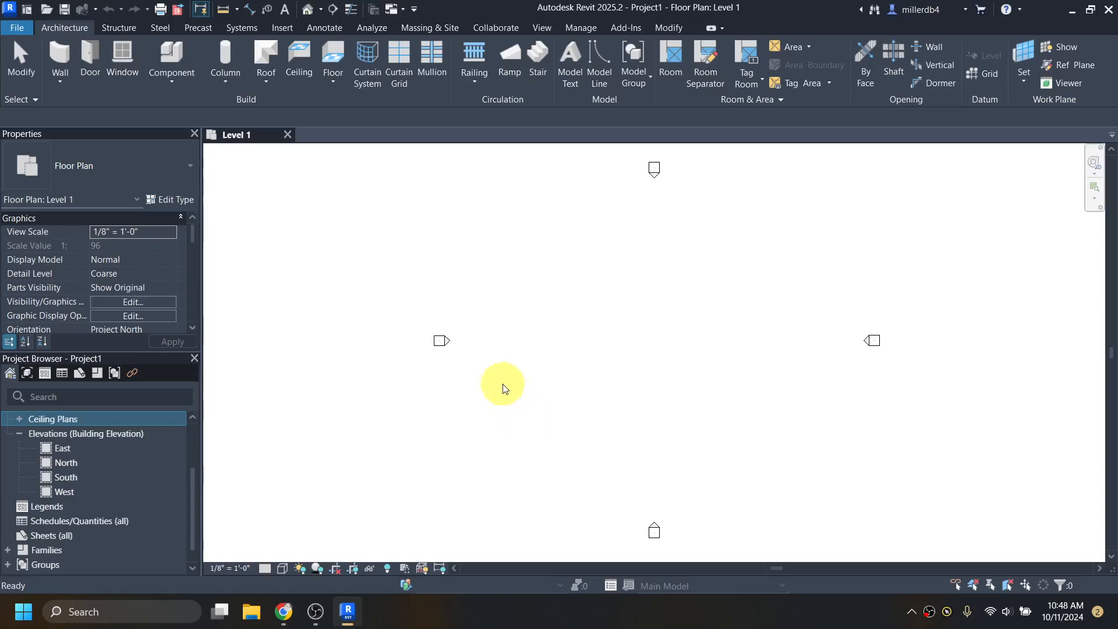
- Launch Link CAD from the Insert ribbon, filtered to DWG files on Level 1
{"action": "left_click", "coordinate": [289, 29]}
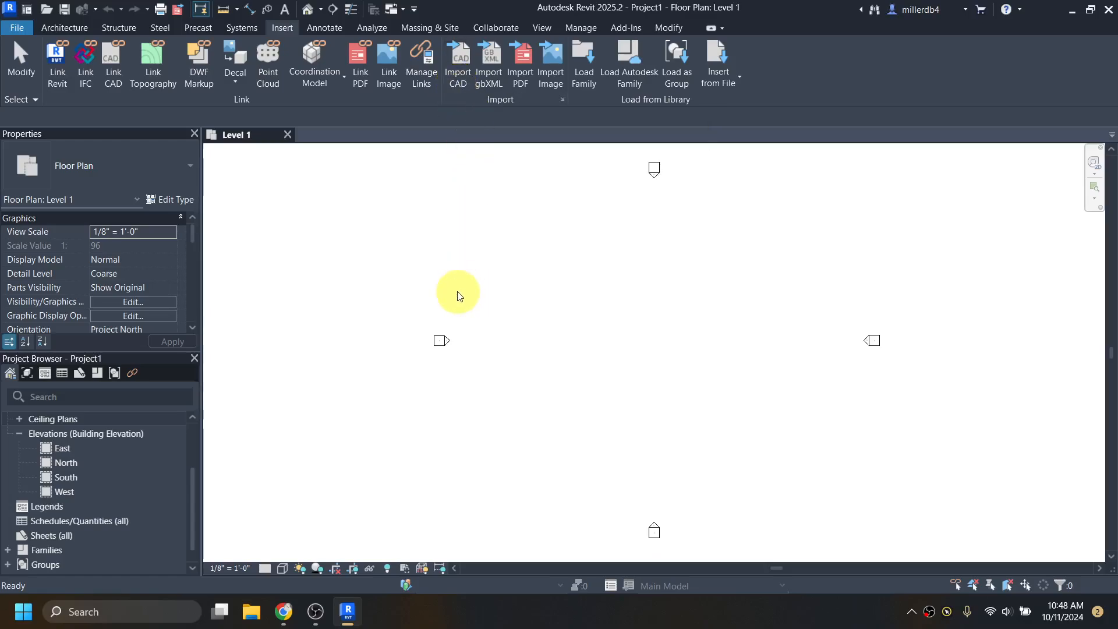
{"action": "left_click", "coordinate": [460, 83]}
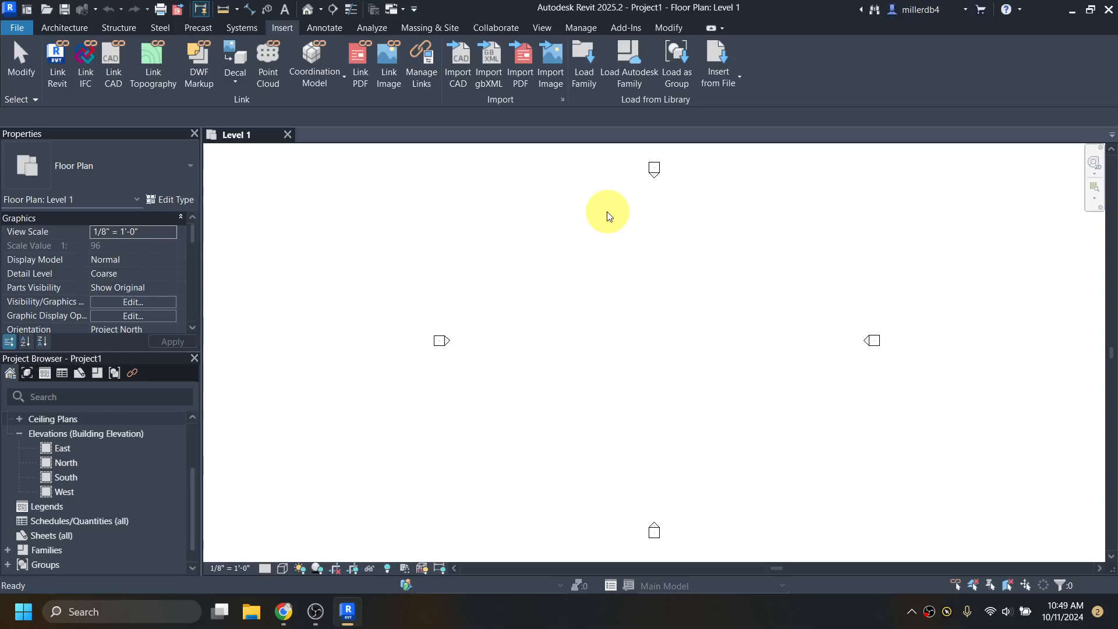
{"action": "left_click", "coordinate": [112, 68]}
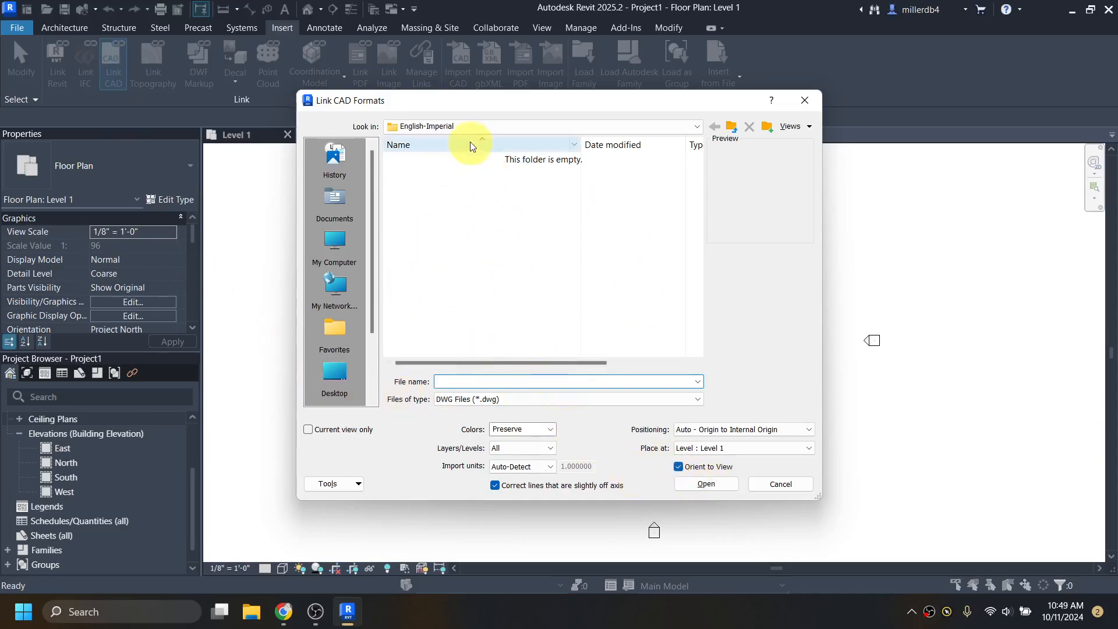
- Select dogwood.dwg in the user's Downloads folder
{"action": "left_click", "coordinate": [455, 127]}
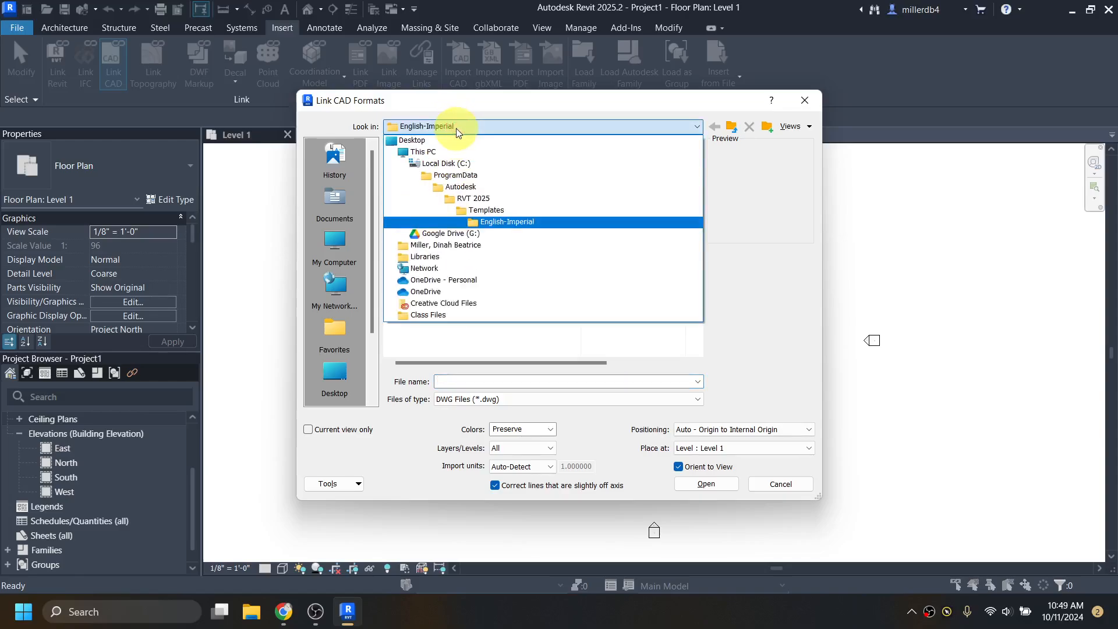
{"action": "left_click", "coordinate": [461, 244]}
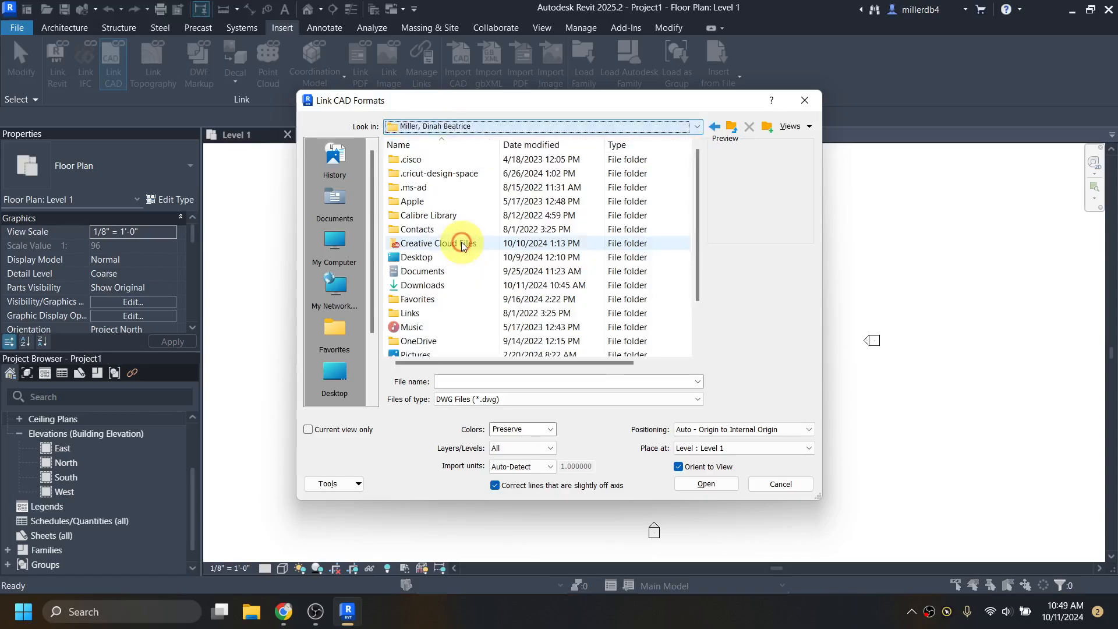
{"action": "double_click", "coordinate": [421, 285]}
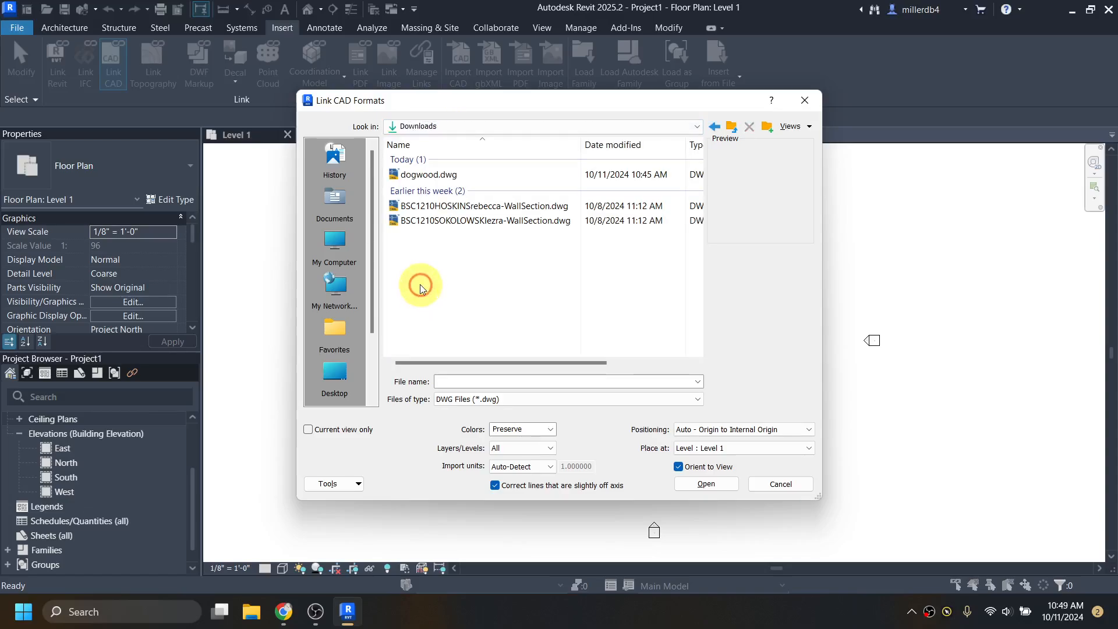
{"action": "left_click", "coordinate": [419, 176]}
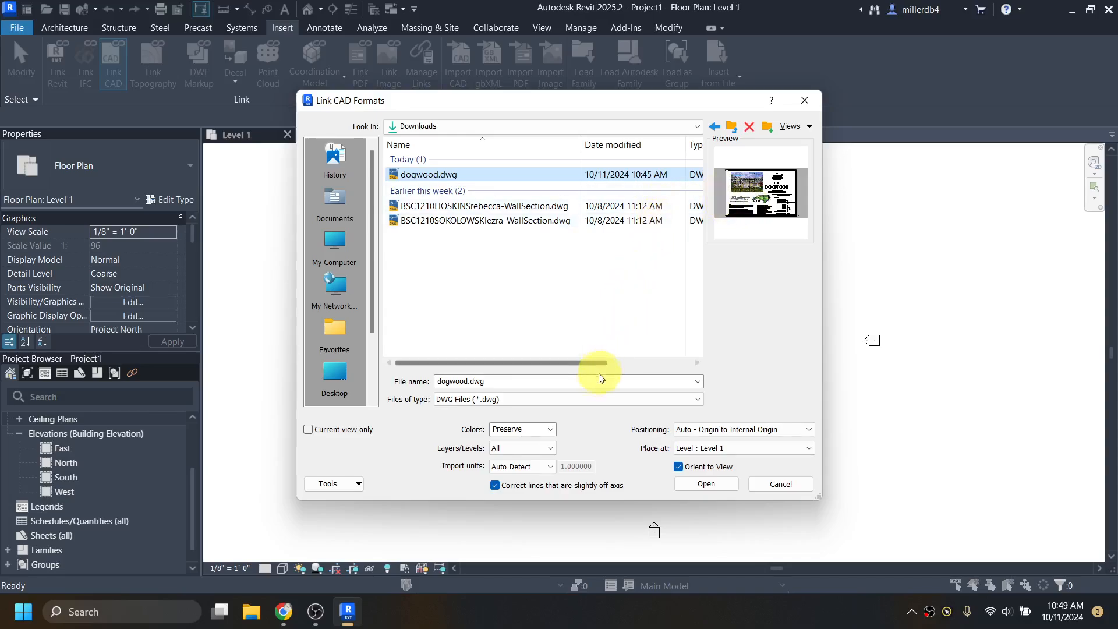
- Set Layers/Levels to Specify... and keep import units on Auto-Detect
{"action": "left_click", "coordinate": [526, 452]}
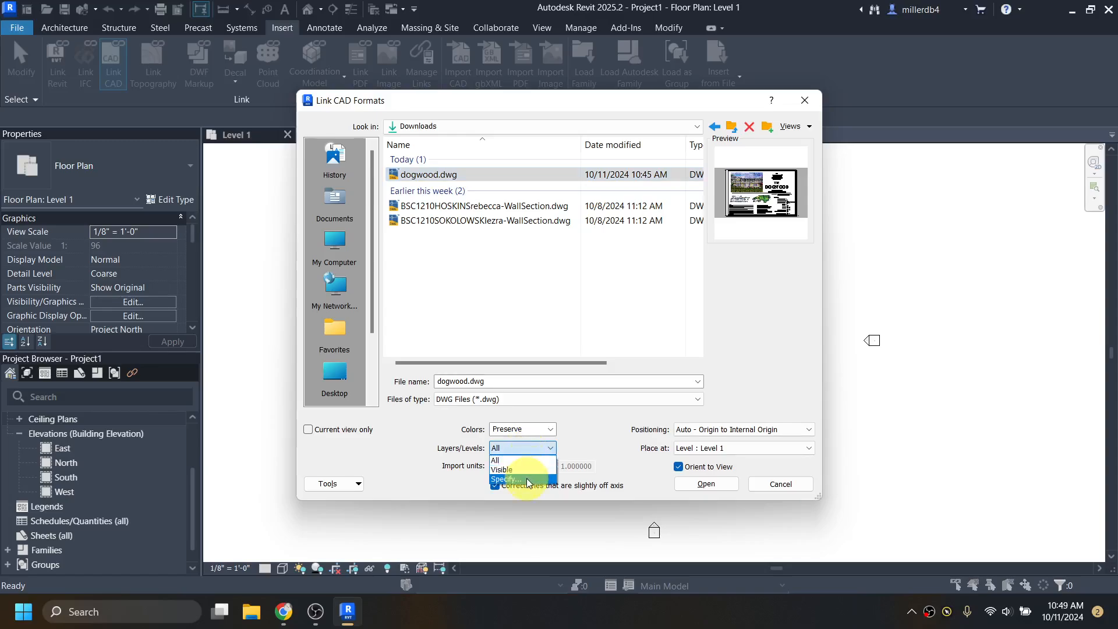
{"action": "left_click", "coordinate": [506, 479]}
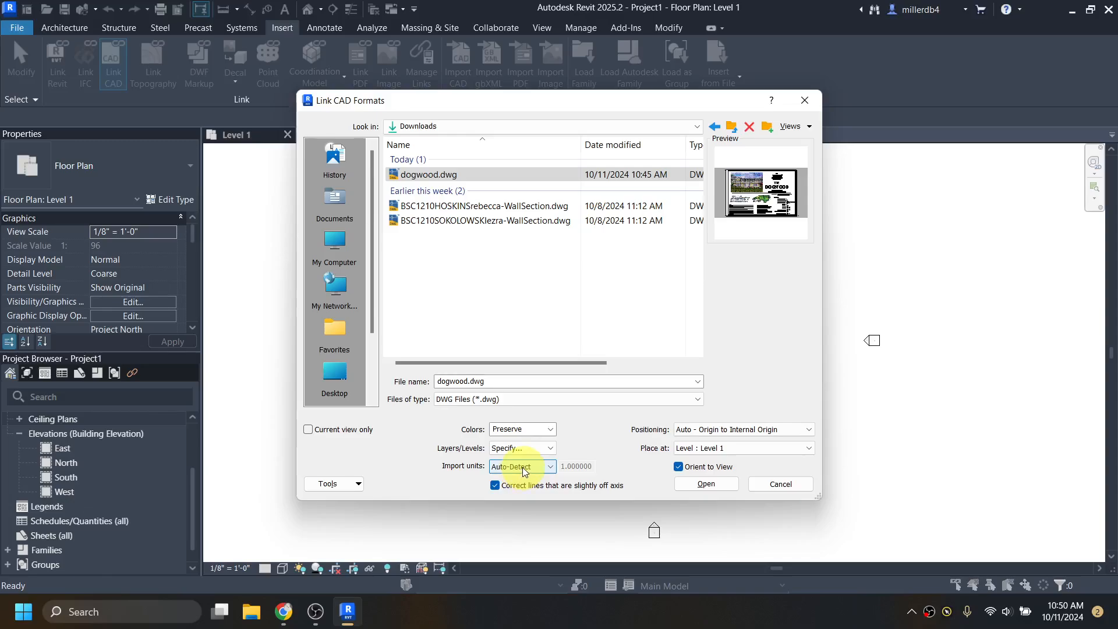
{"action": "left_click", "coordinate": [522, 467]}
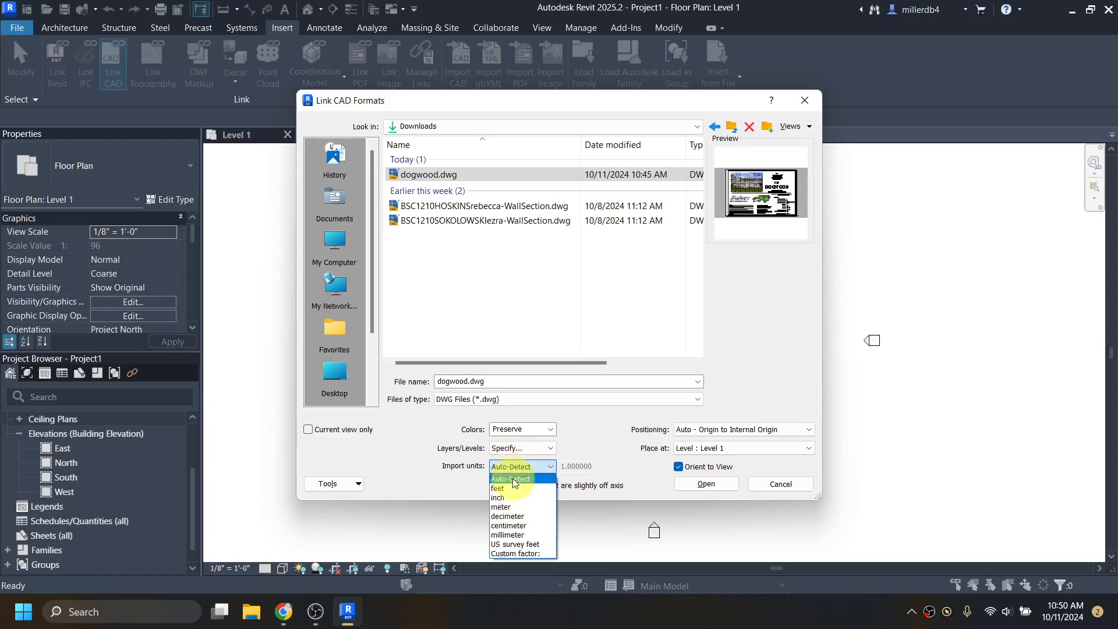
{"action": "left_click", "coordinate": [511, 479]}
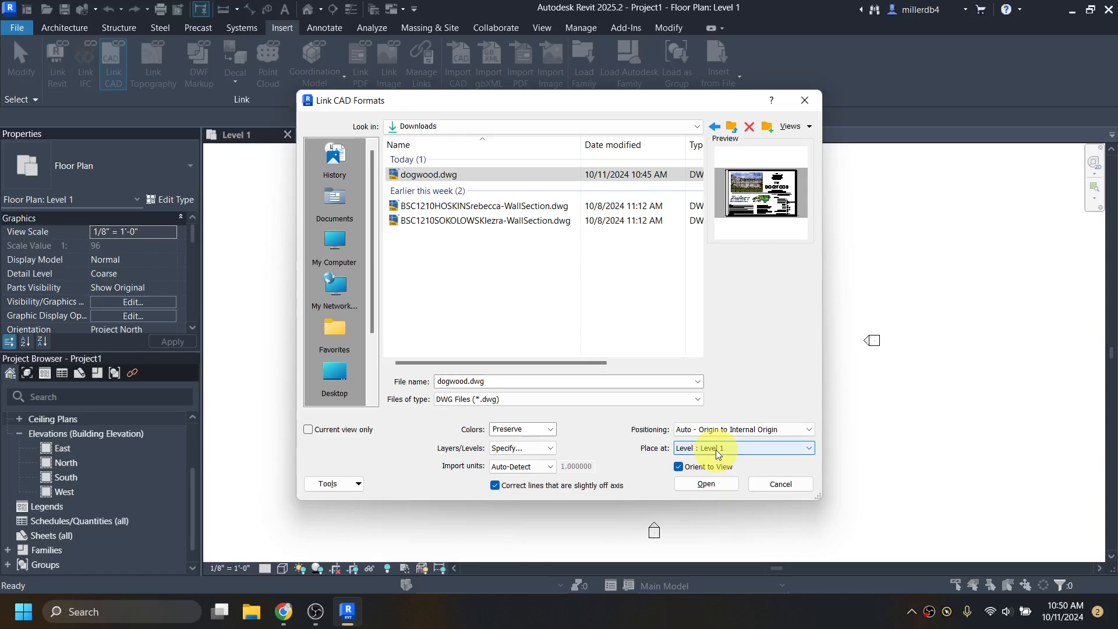
- Confirm the dogwood.dwg link and clear every layer checkbox in the layer list
{"action": "left_click", "coordinate": [706, 484]}
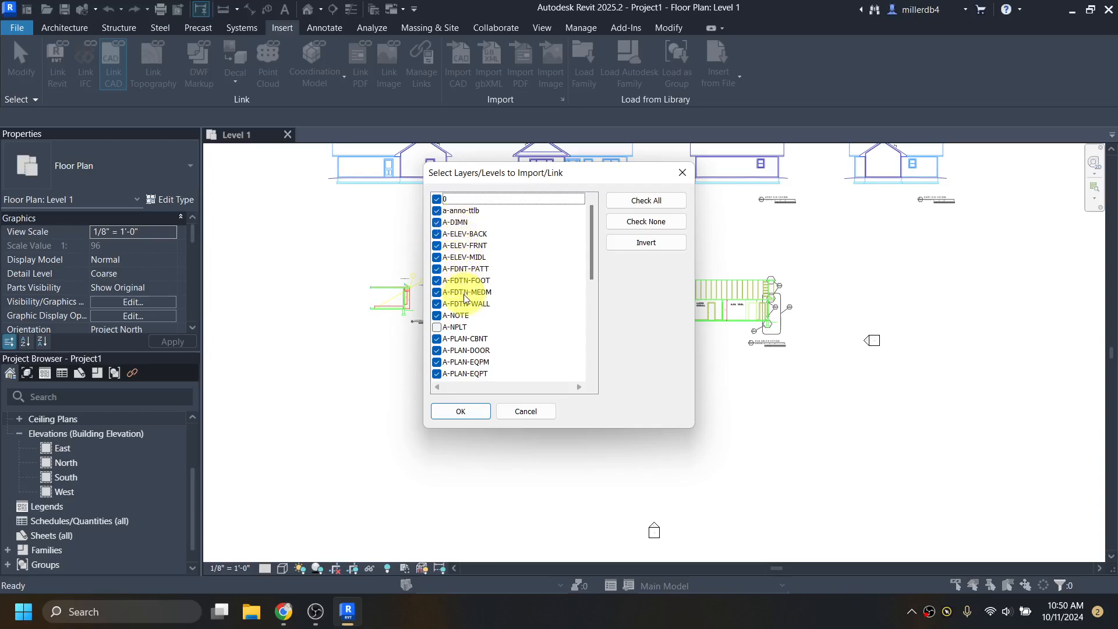
{"action": "scroll", "coordinate": [463, 337], "scroll_direction": "down", "scroll_amount": 1}
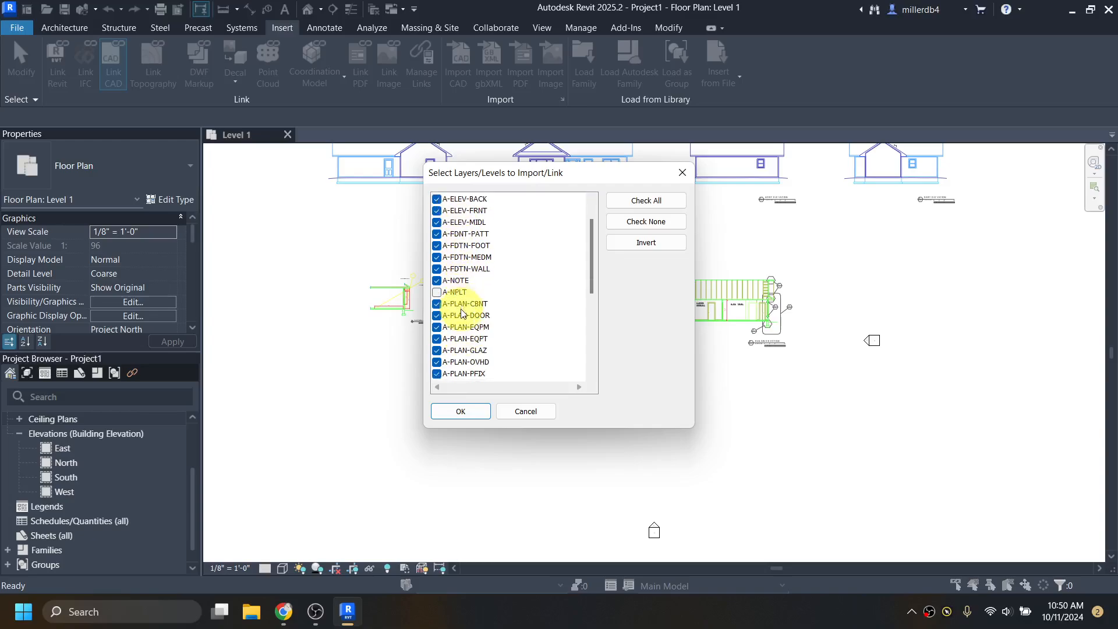
{"action": "scroll", "coordinate": [458, 307], "scroll_direction": "down", "scroll_amount": 1}
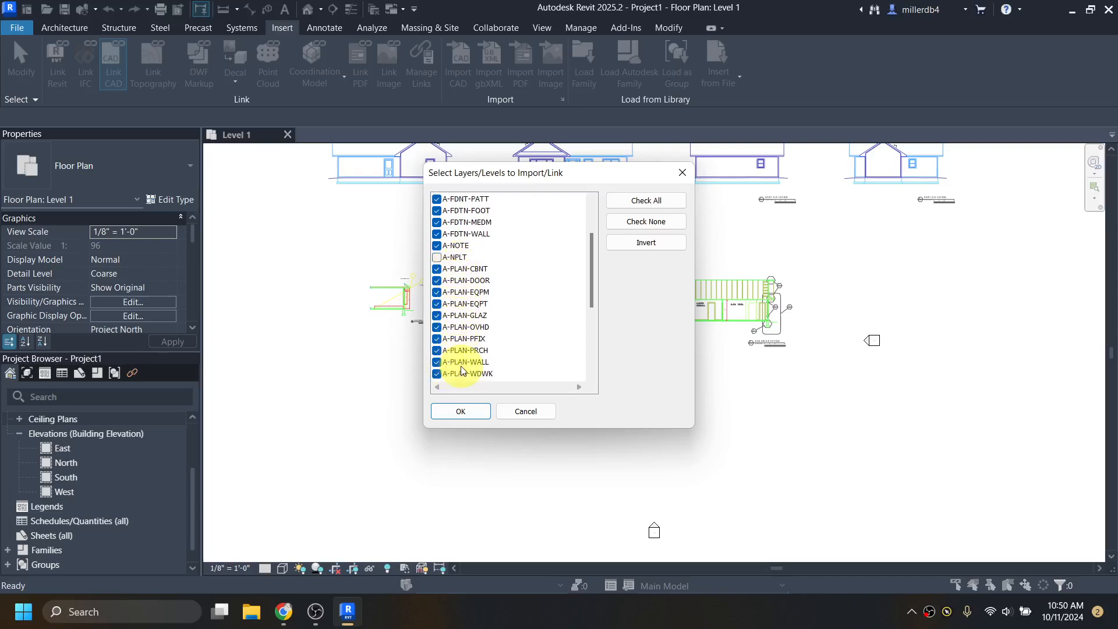
{"action": "scroll", "coordinate": [460, 360], "scroll_direction": "down", "scroll_amount": 1}
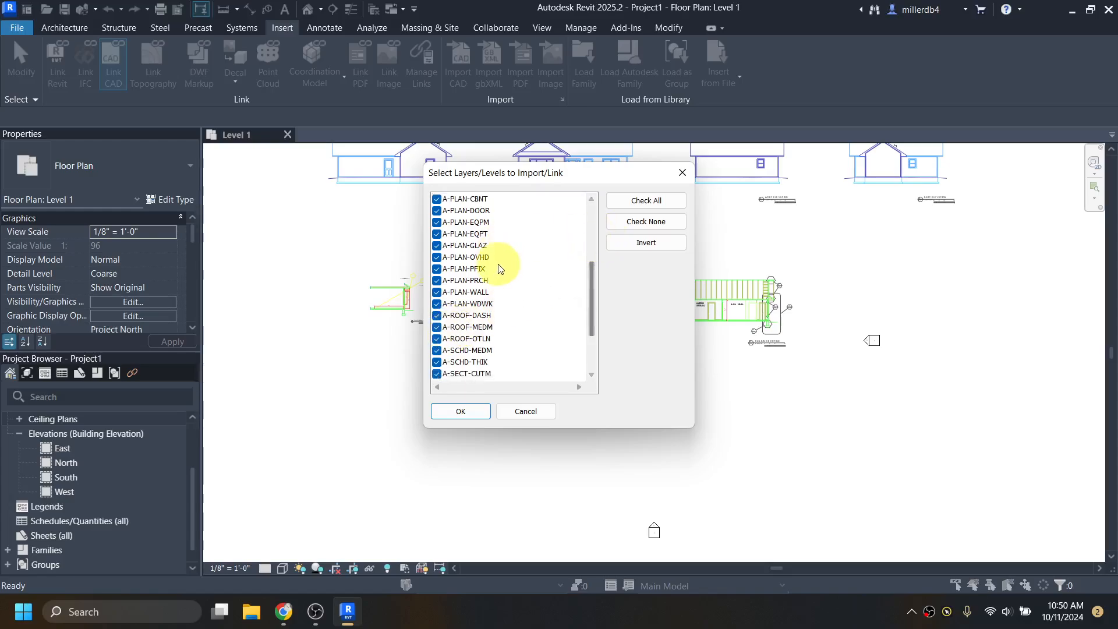
{"action": "scroll", "coordinate": [502, 259], "scroll_direction": "up", "scroll_amount": 3}
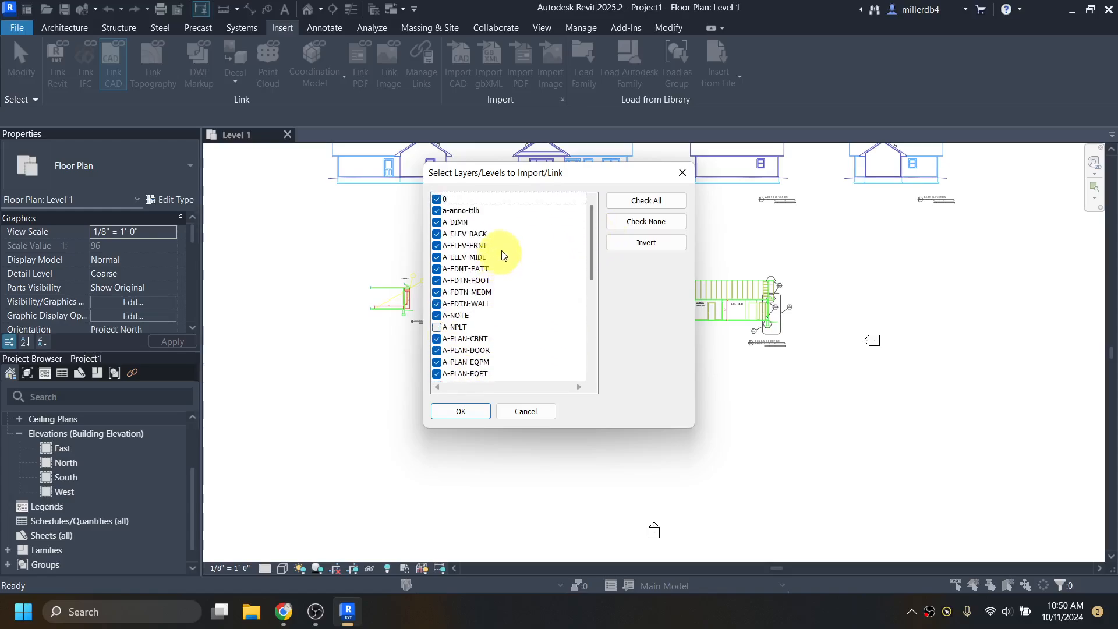
{"action": "left_click", "coordinate": [627, 221]}
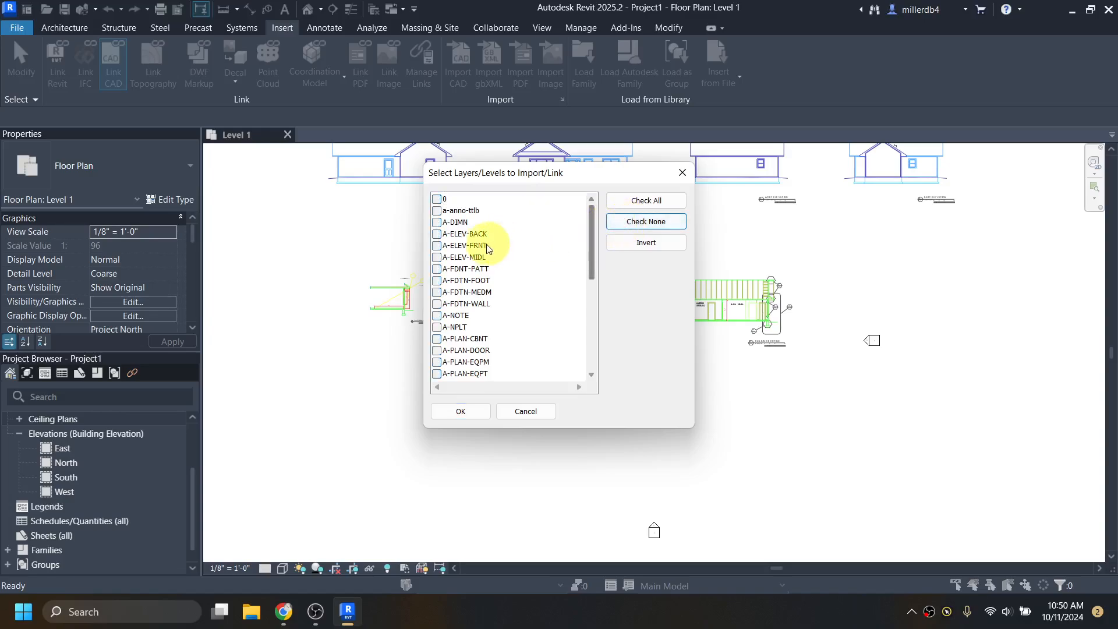
- Check only layers A-PLAN-CBNT through A-PLAN-WDWK and confirm with OK
{"action": "scroll", "coordinate": [438, 258], "scroll_direction": "down", "scroll_amount": 1}
{"action": "scroll", "coordinate": [438, 257], "scroll_direction": "down", "scroll_amount": 1}
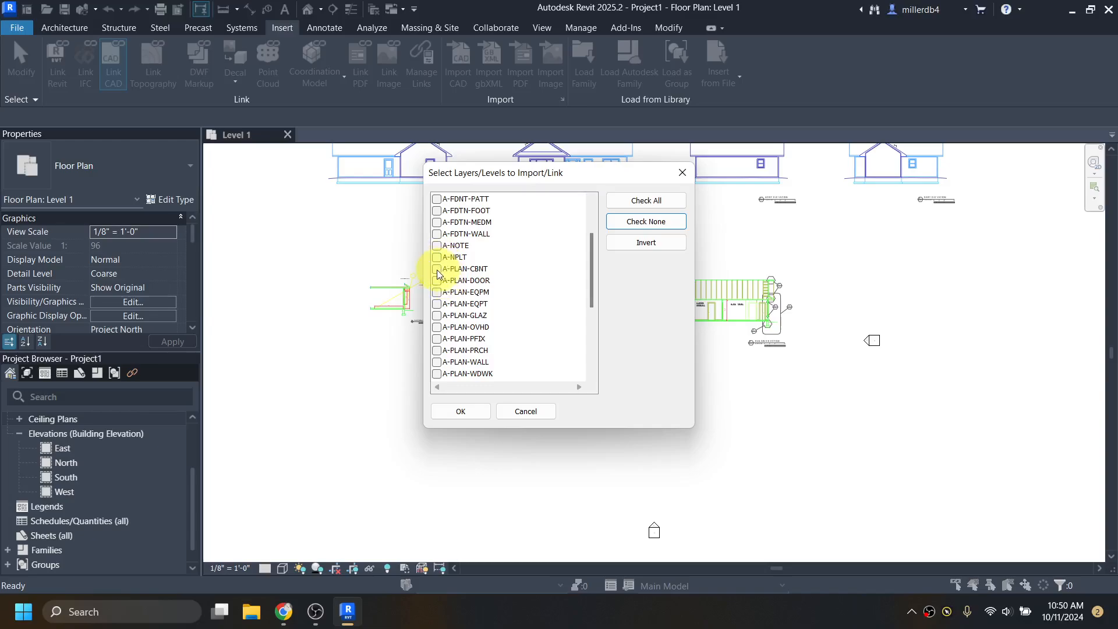
{"action": "left_click", "coordinate": [437, 269]}
{"action": "left_click", "coordinate": [437, 280]}
{"action": "left_click", "coordinate": [438, 292]}
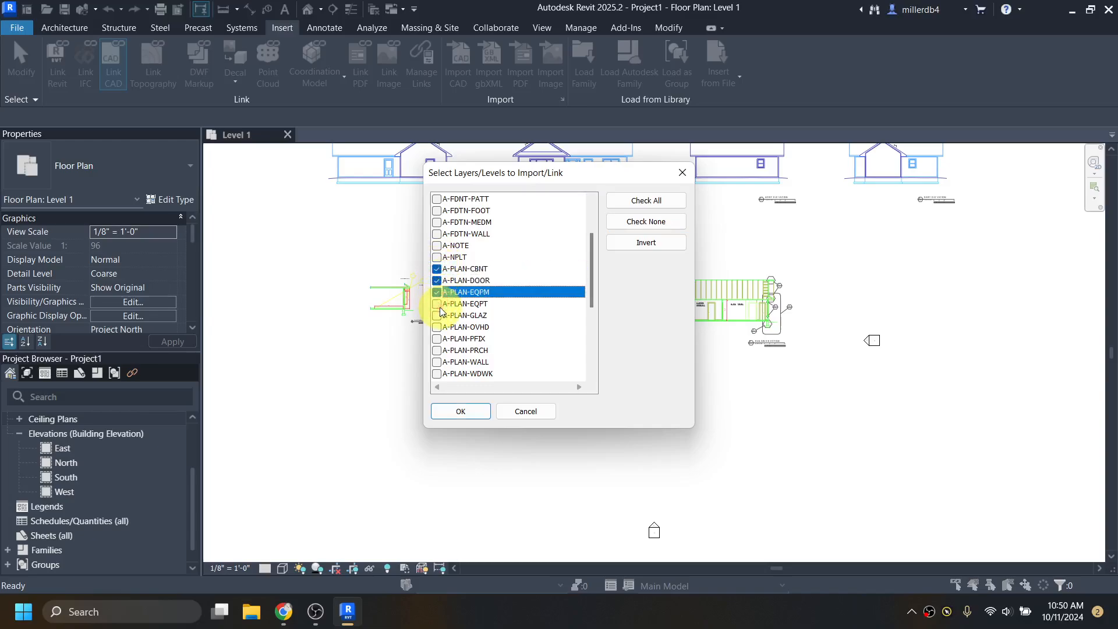
{"action": "left_click", "coordinate": [438, 304]}
{"action": "left_click", "coordinate": [437, 316]}
{"action": "left_click", "coordinate": [436, 327]}
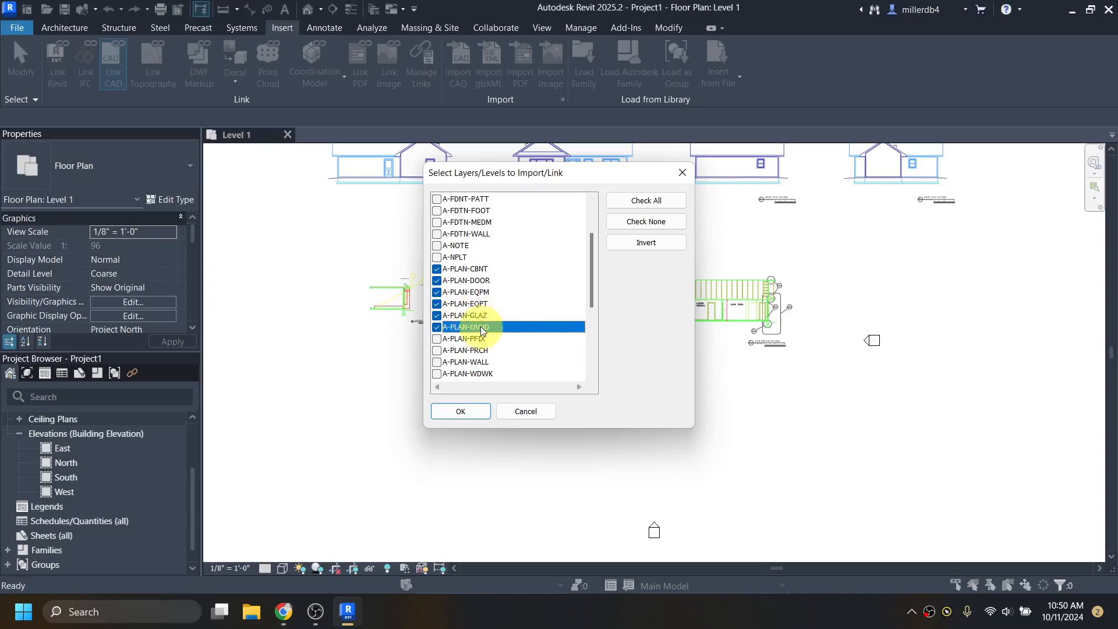
{"action": "left_click", "coordinate": [437, 338]}
{"action": "left_click", "coordinate": [436, 350]}
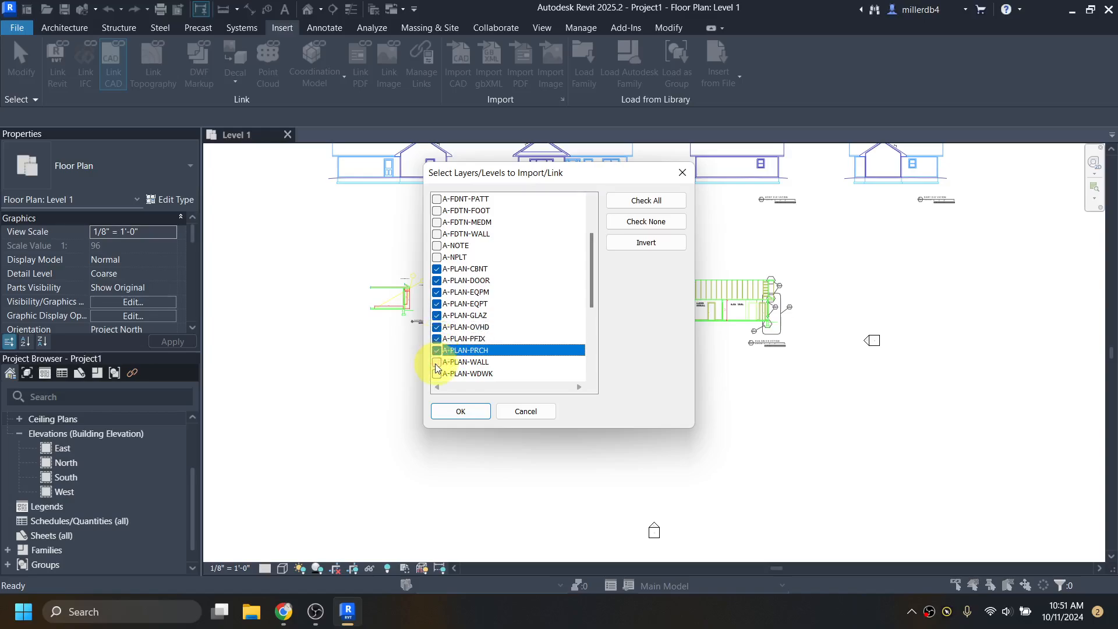
{"action": "left_click", "coordinate": [437, 361]}
{"action": "left_click", "coordinate": [437, 375]}
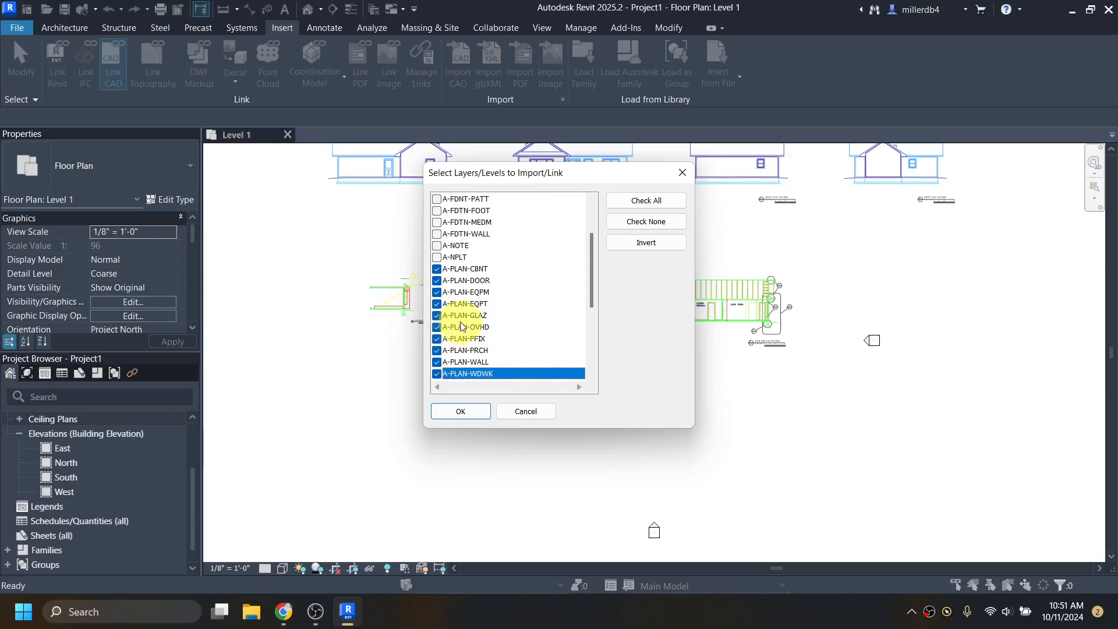
{"action": "scroll", "coordinate": [451, 326], "scroll_direction": "down", "scroll_amount": 1}
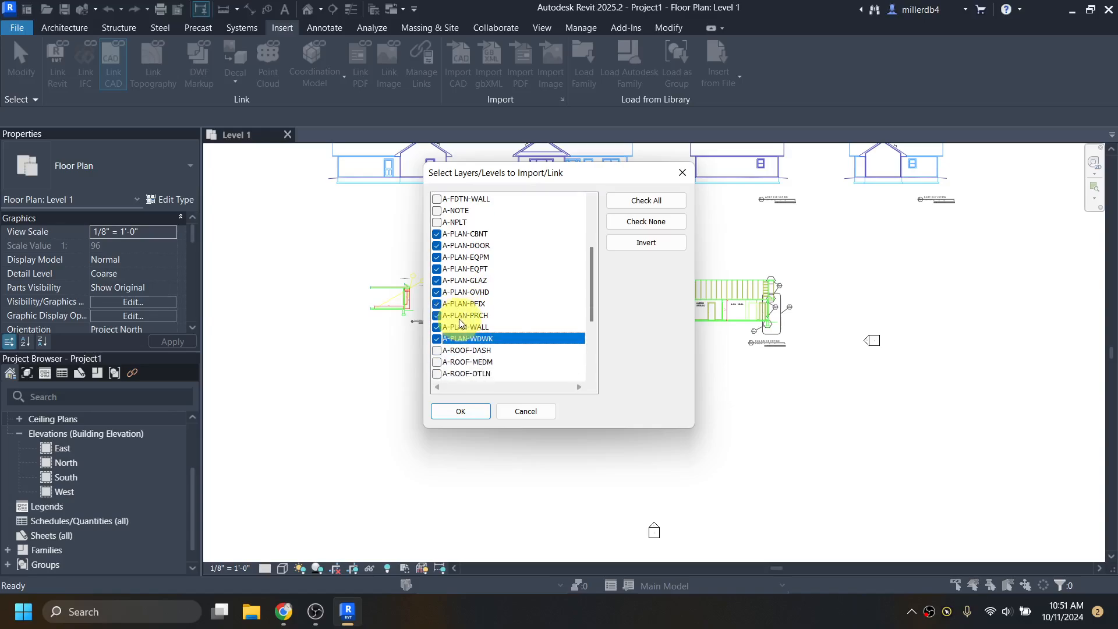
{"action": "left_click", "coordinate": [469, 412]}
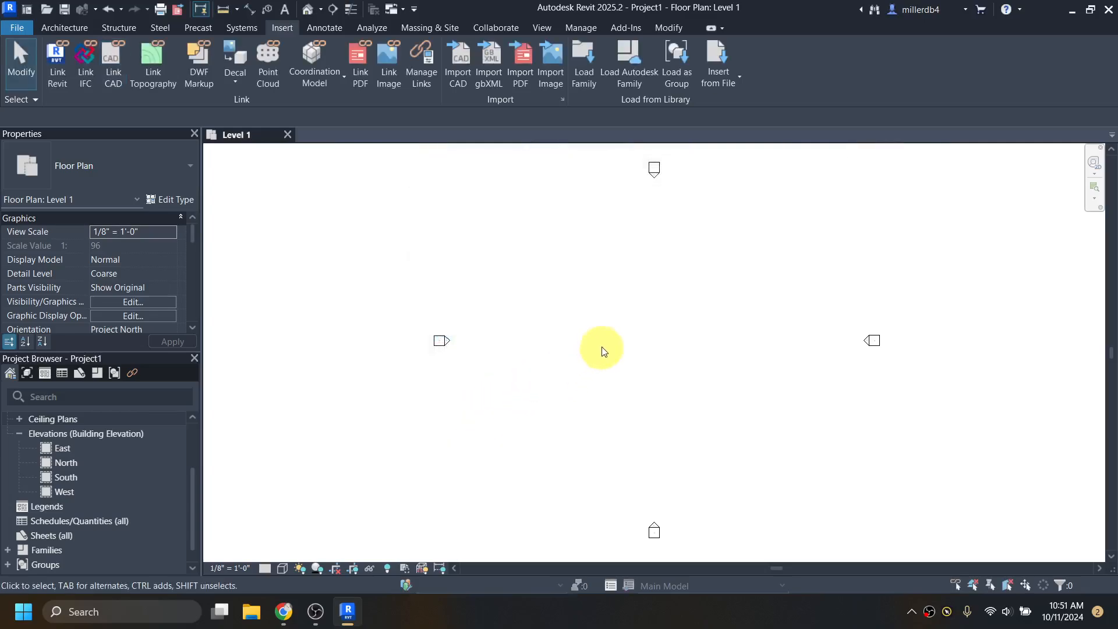
- Select the linked dogwood.dwg plan and unpin it
{"action": "scroll", "coordinate": [619, 349], "scroll_direction": "down", "scroll_amount": 1}
{"action": "scroll", "coordinate": [619, 350], "scroll_direction": "down", "scroll_amount": 4}
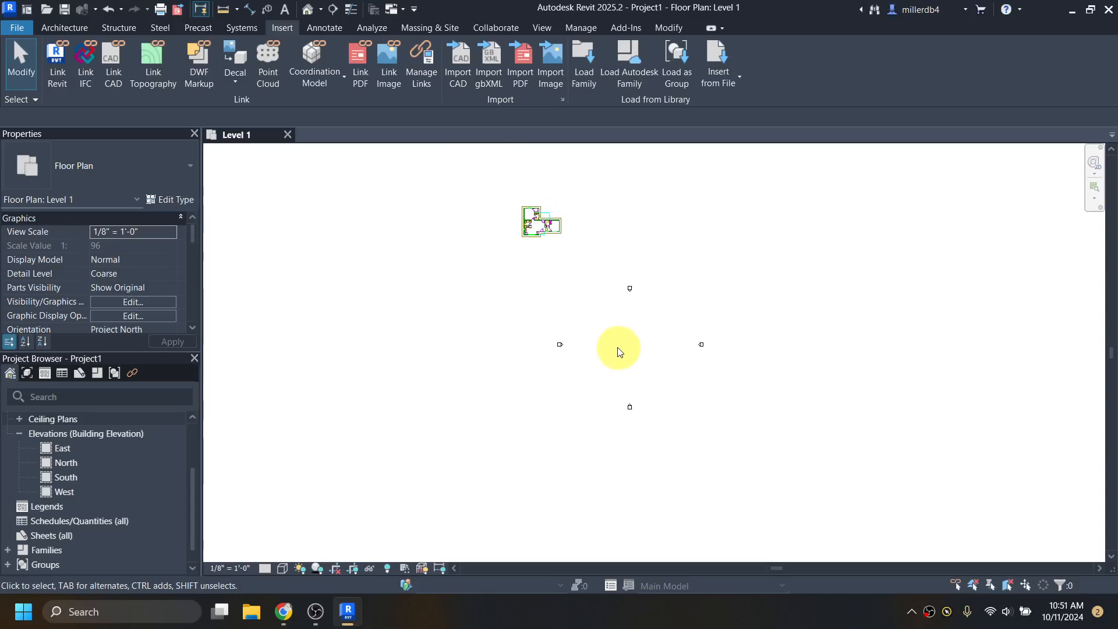
{"action": "scroll", "coordinate": [538, 212], "scroll_direction": "up", "scroll_amount": 3}
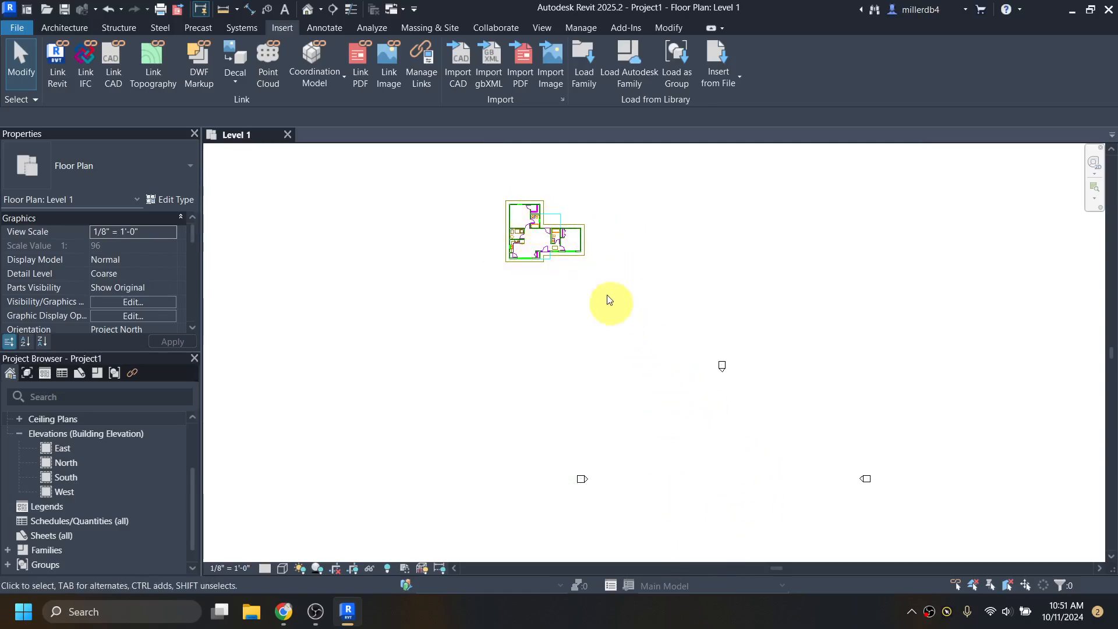
{"action": "left_click", "coordinate": [543, 242]}
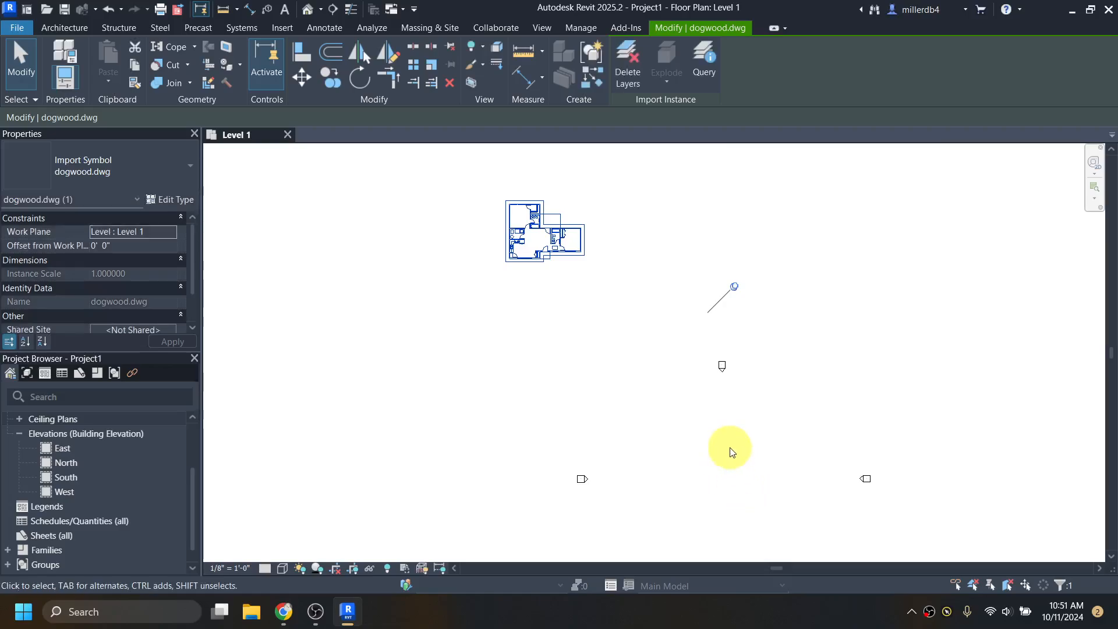
{"action": "left_click", "coordinate": [735, 288]}
- Drag the linked plan between the four elevation markers and deselect it
{"action": "left_click_drag", "start_coordinate": [539, 253], "coordinate": [717, 503]}
{"action": "middle_click_drag", "start_coordinate": [785, 482], "coordinate": [706, 342]}
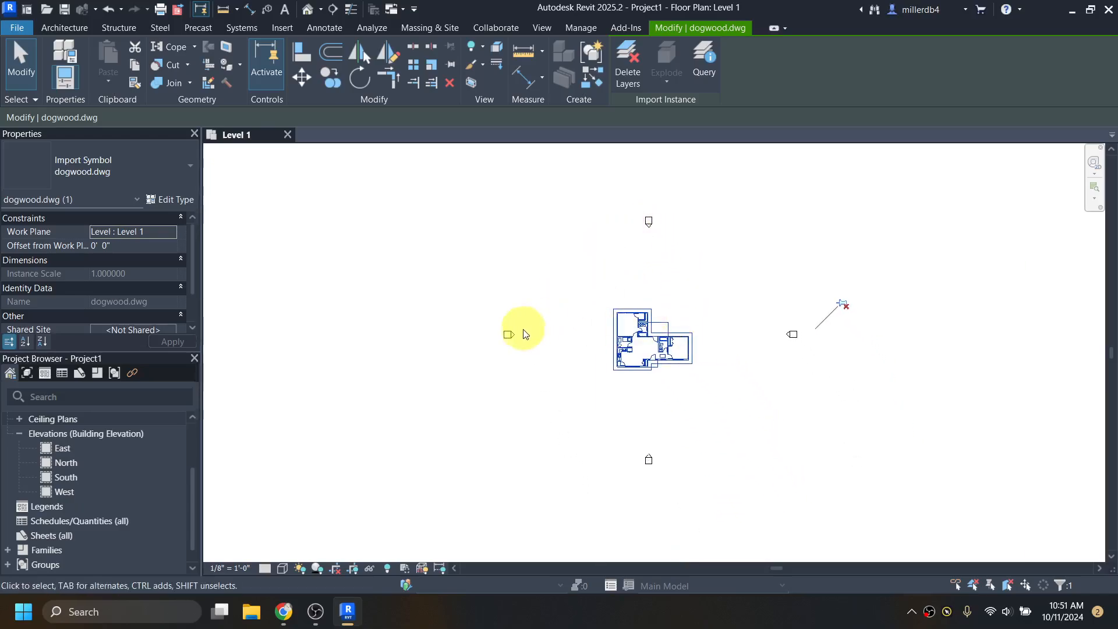
{"action": "scroll", "coordinate": [625, 303], "scroll_direction": "up", "scroll_amount": 1}
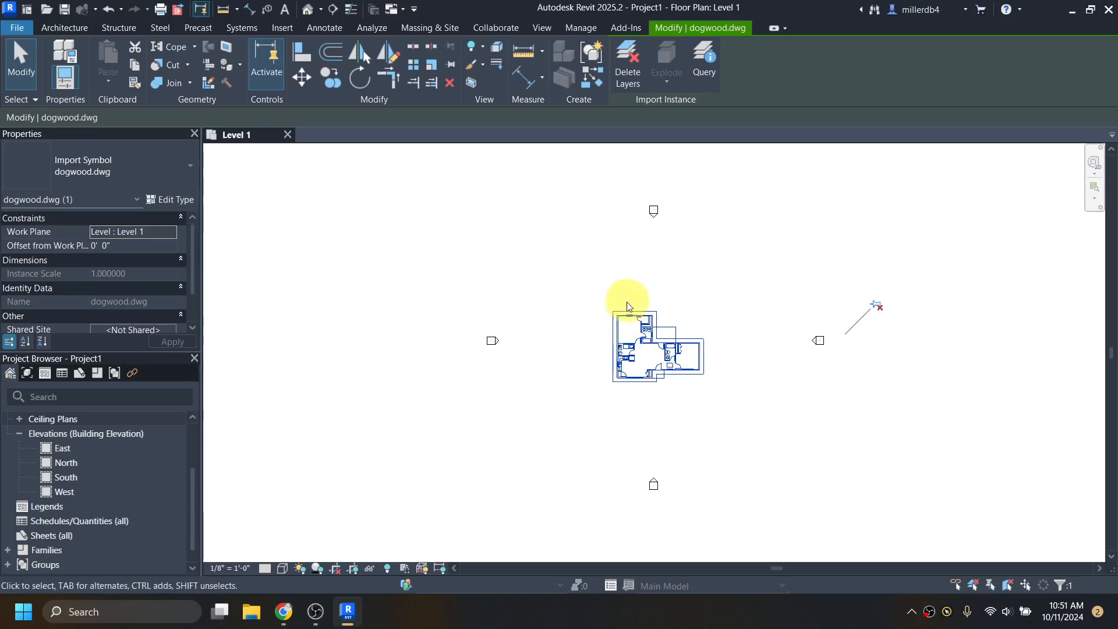
{"action": "scroll", "coordinate": [641, 313], "scroll_direction": "up", "scroll_amount": 1}
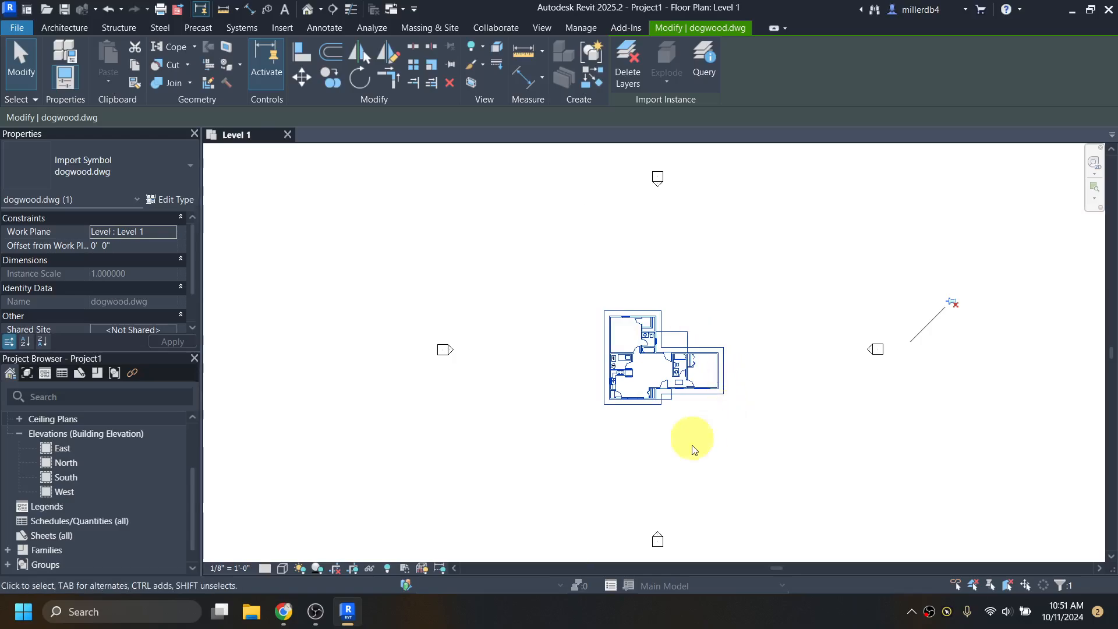
{"action": "scroll", "coordinate": [675, 452], "scroll_direction": "up", "scroll_amount": 1}
{"action": "left_click", "coordinate": [416, 439]}
{"action": "scroll", "coordinate": [626, 307], "scroll_direction": "up", "scroll_amount": 3}
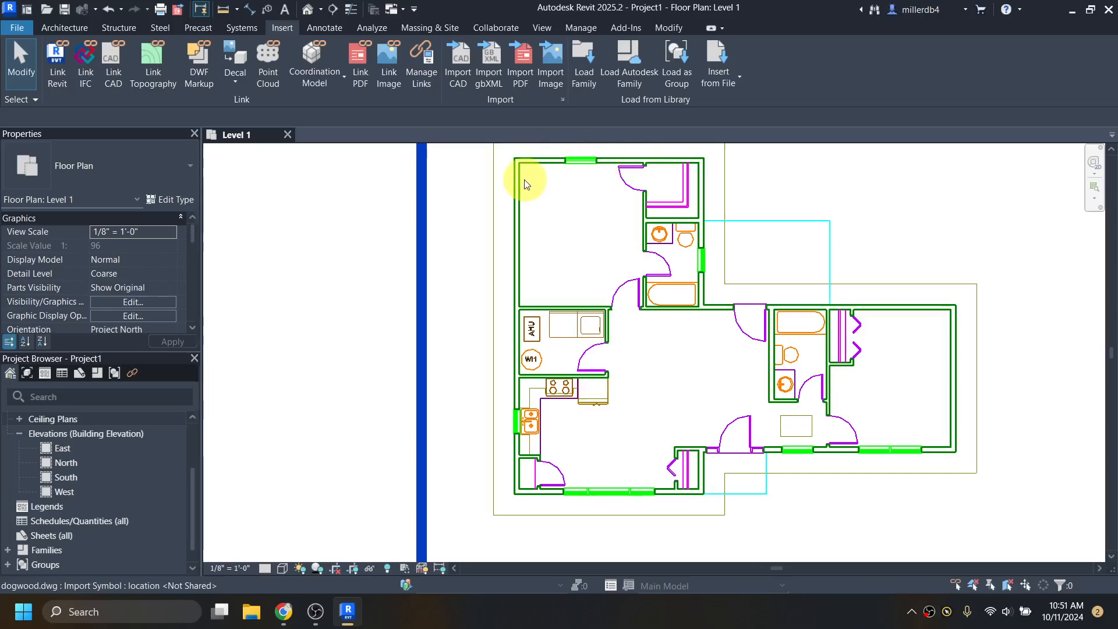
{"action": "scroll", "coordinate": [551, 285], "scroll_direction": "up", "scroll_amount": 3}
{"action": "scroll", "coordinate": [669, 373], "scroll_direction": "down", "scroll_amount": 4}
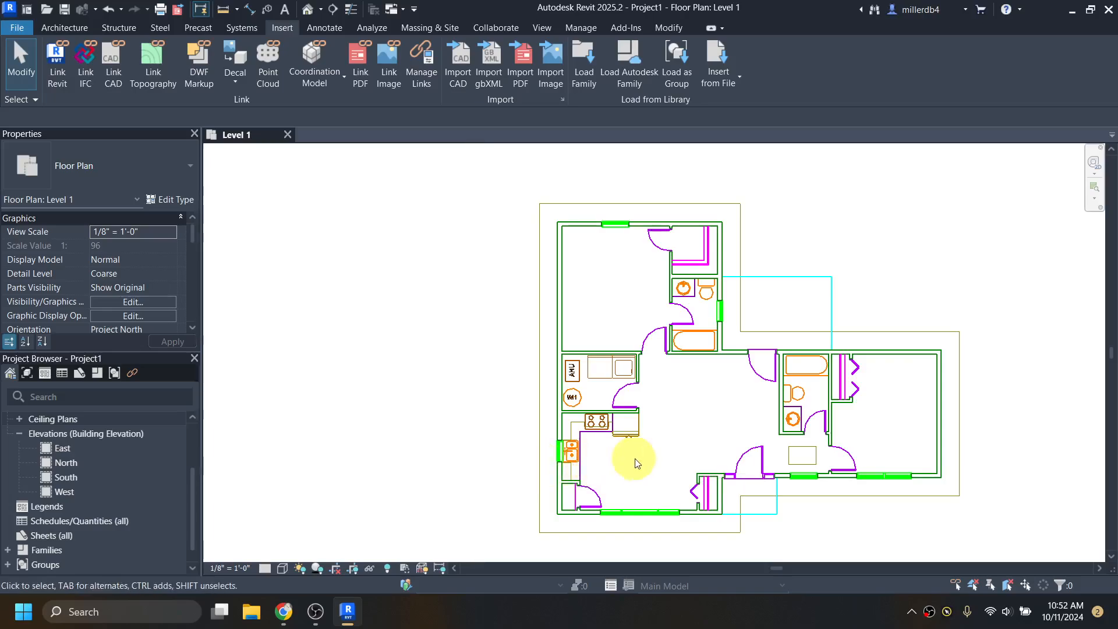
- Frame the whole floor plan and start the Wall tool with WA for Generic - 8" walls
{"action": "middle_click_drag", "start_coordinate": [636, 462], "coordinate": [572, 398]}
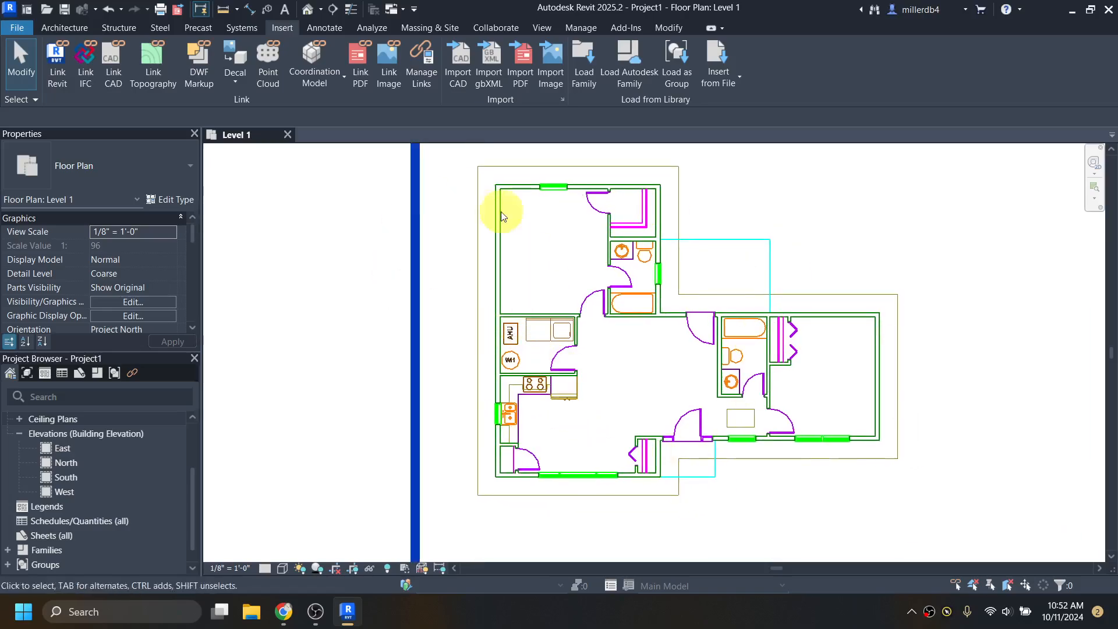
{"action": "left_click", "coordinate": [64, 27]}
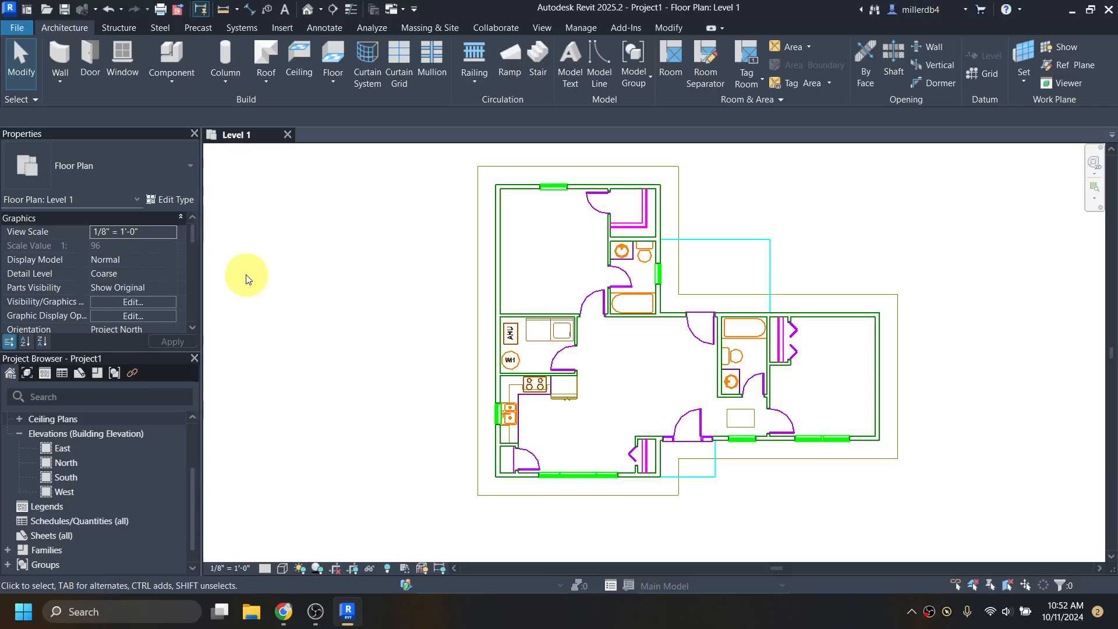
{"action": "key", "text": "w"}
{"action": "key", "text": "a"}
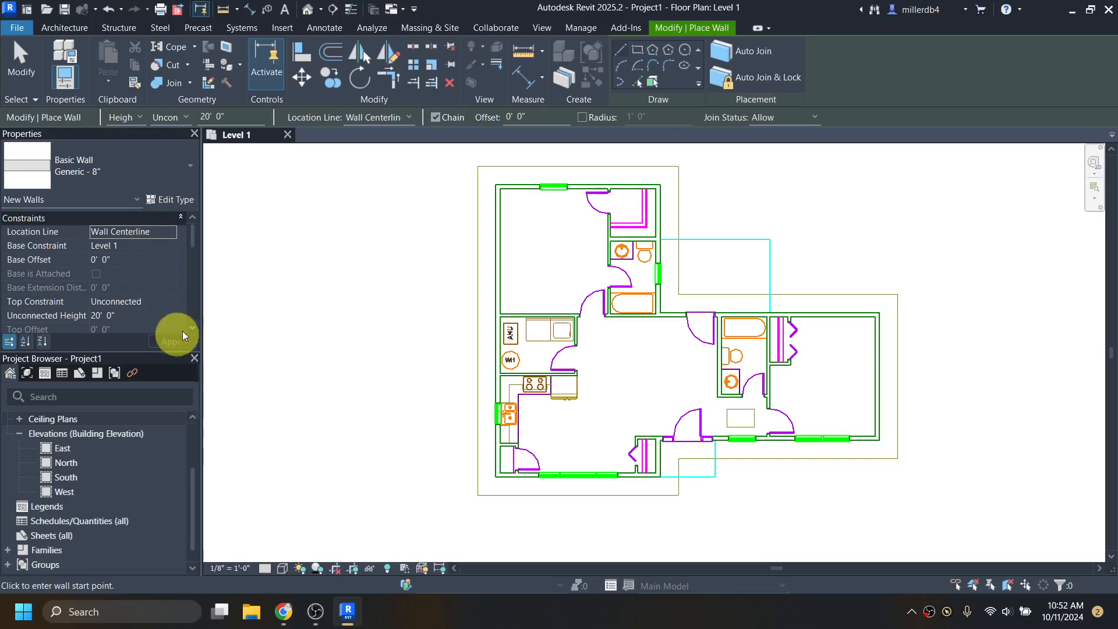
{"action": "key", "text": "Escape"}
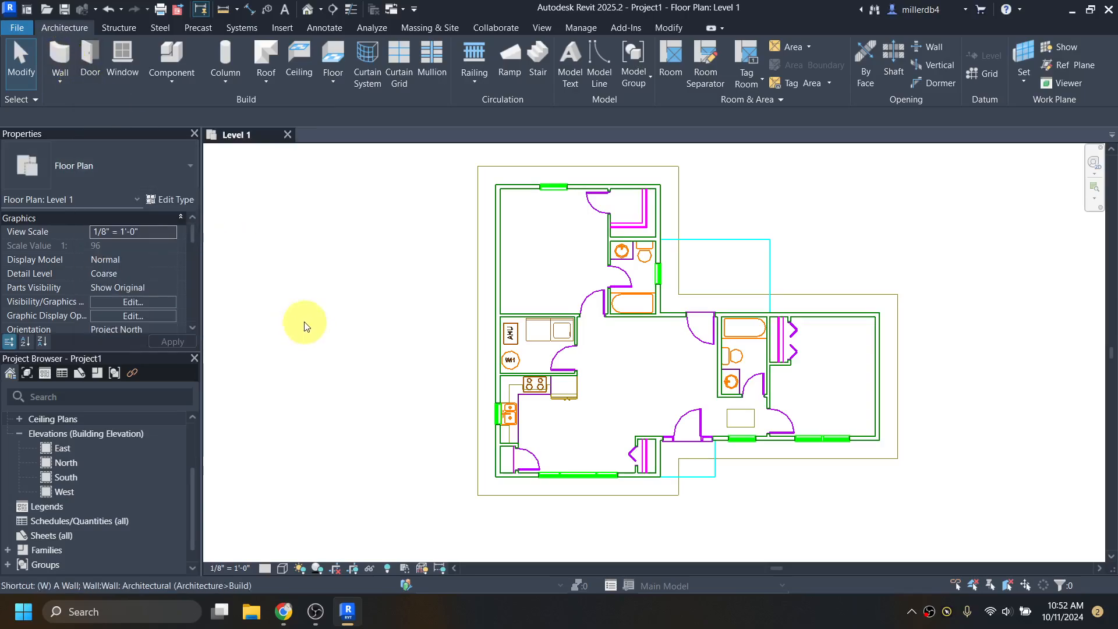
{"action": "key", "text": "w"}
{"action": "key", "text": "a"}
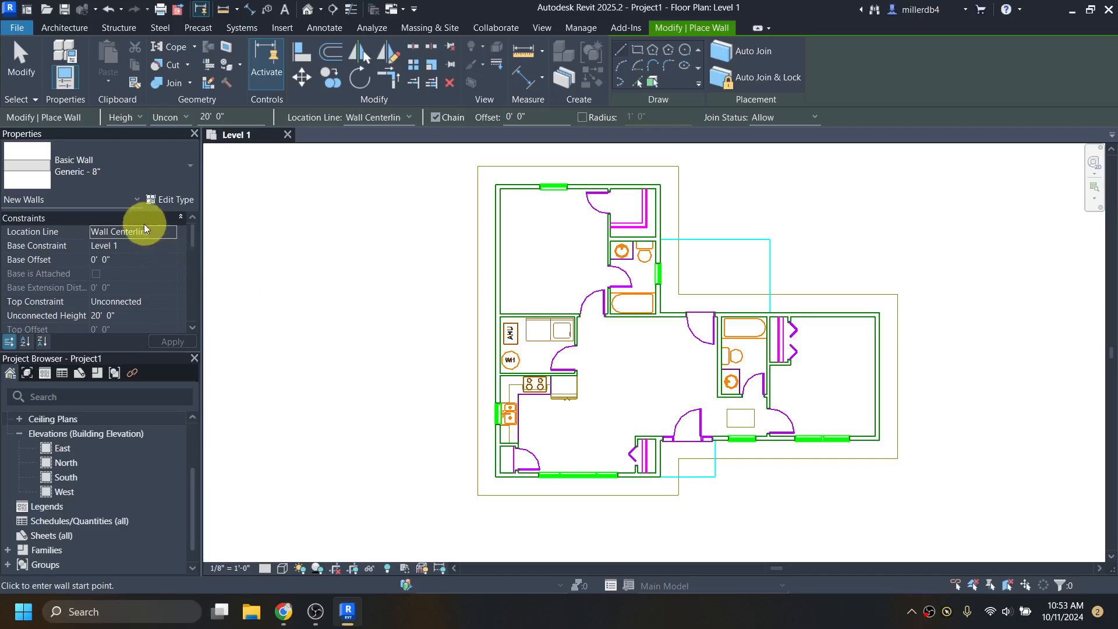
{"action": "left_click", "coordinate": [110, 171]}
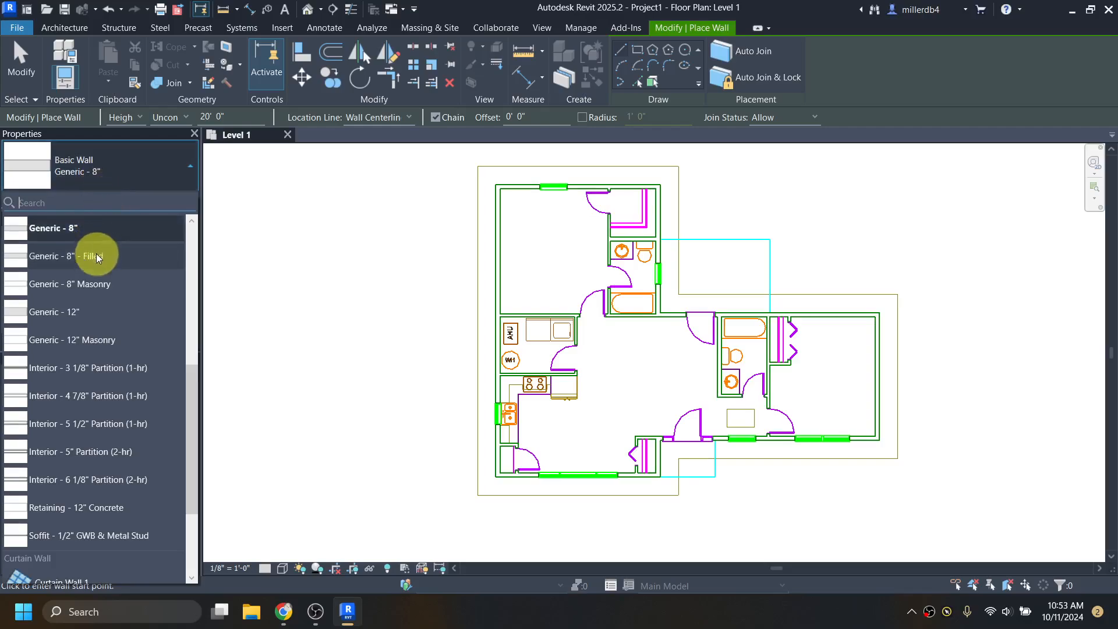
{"action": "scroll", "coordinate": [96, 270], "scroll_direction": "down", "scroll_amount": 2}
{"action": "scroll", "coordinate": [87, 391], "scroll_direction": "up", "scroll_amount": 5}
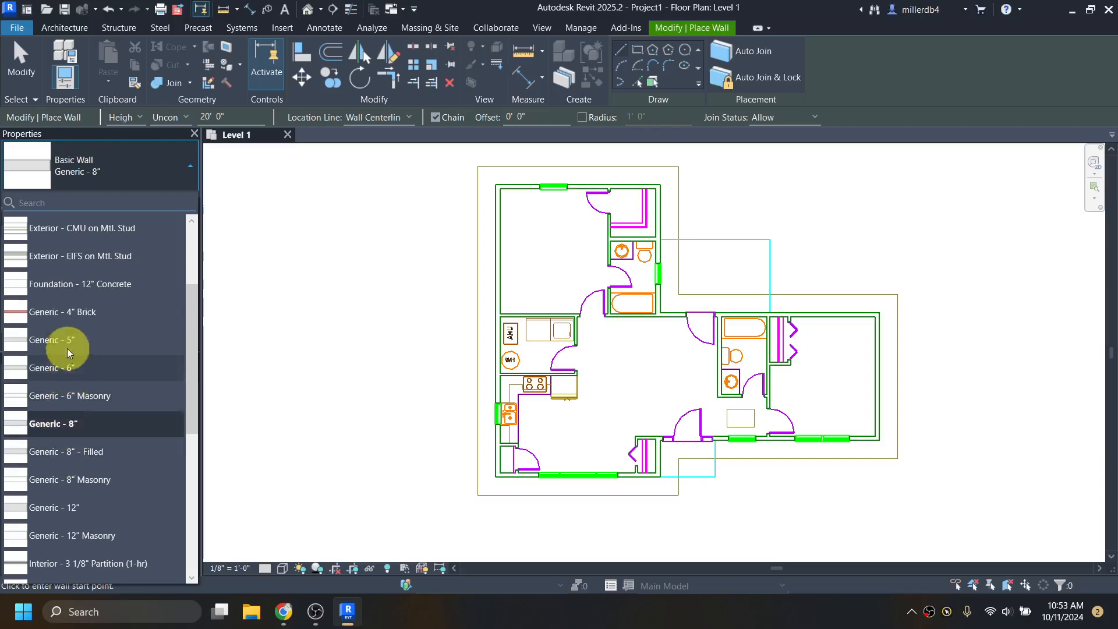
{"action": "mouse_move", "coordinate": [61, 314]}
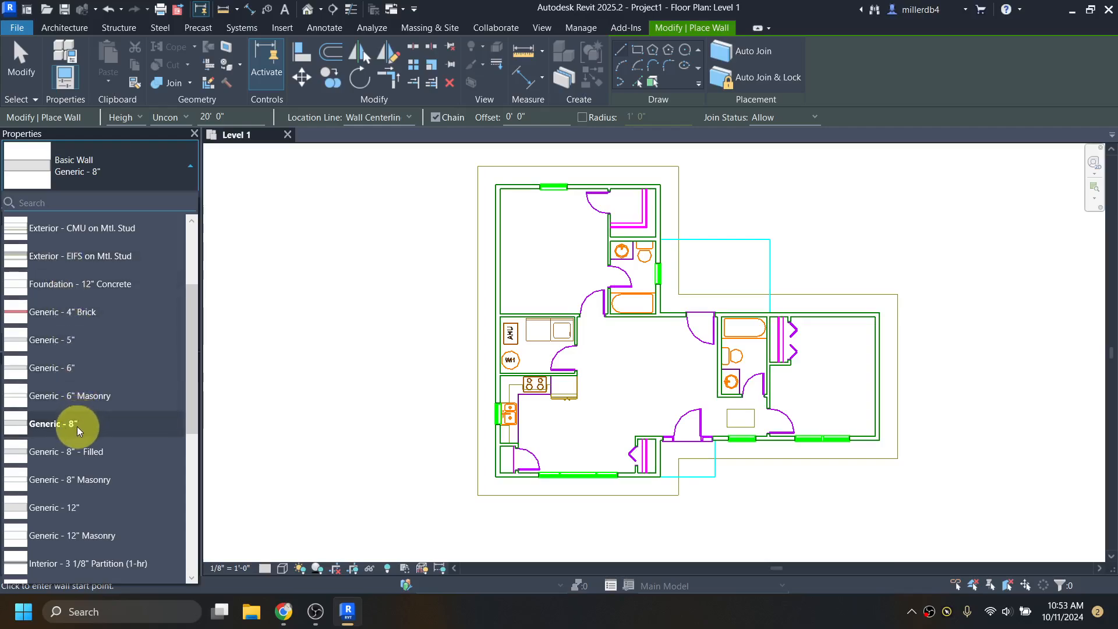
{"action": "left_click", "coordinate": [78, 425]}
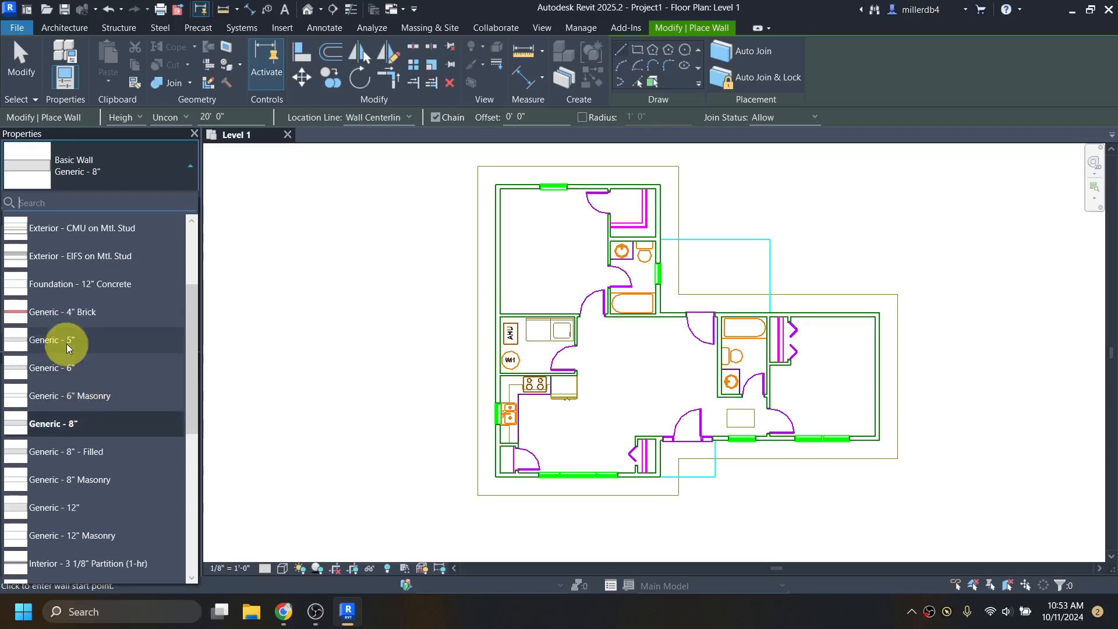
{"action": "mouse_move", "coordinate": [64, 340]}
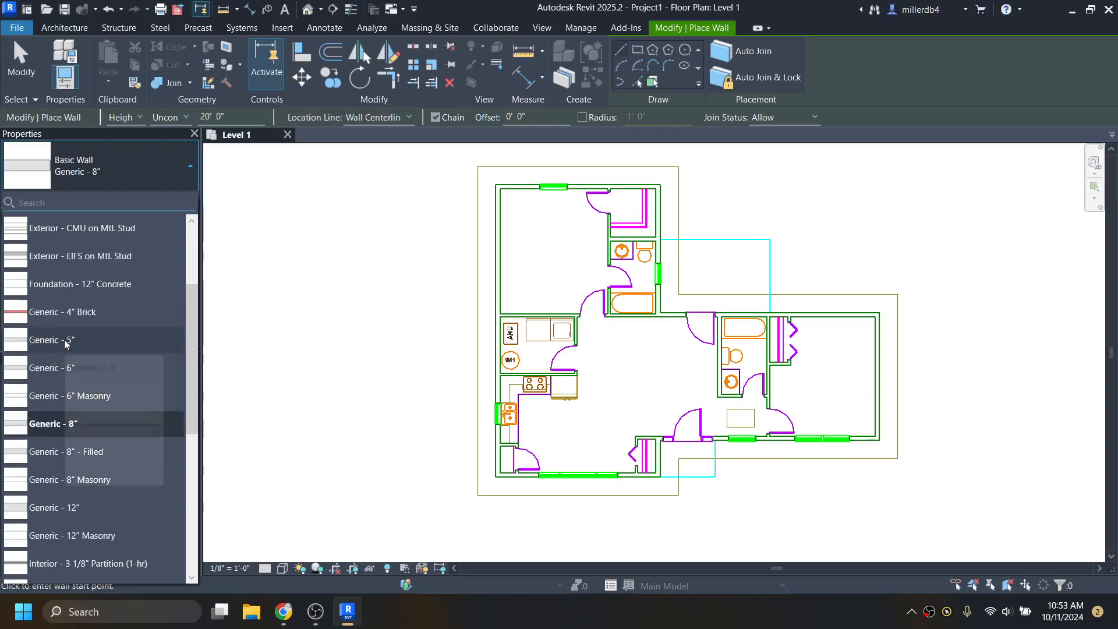
{"action": "left_click", "coordinate": [56, 422]}
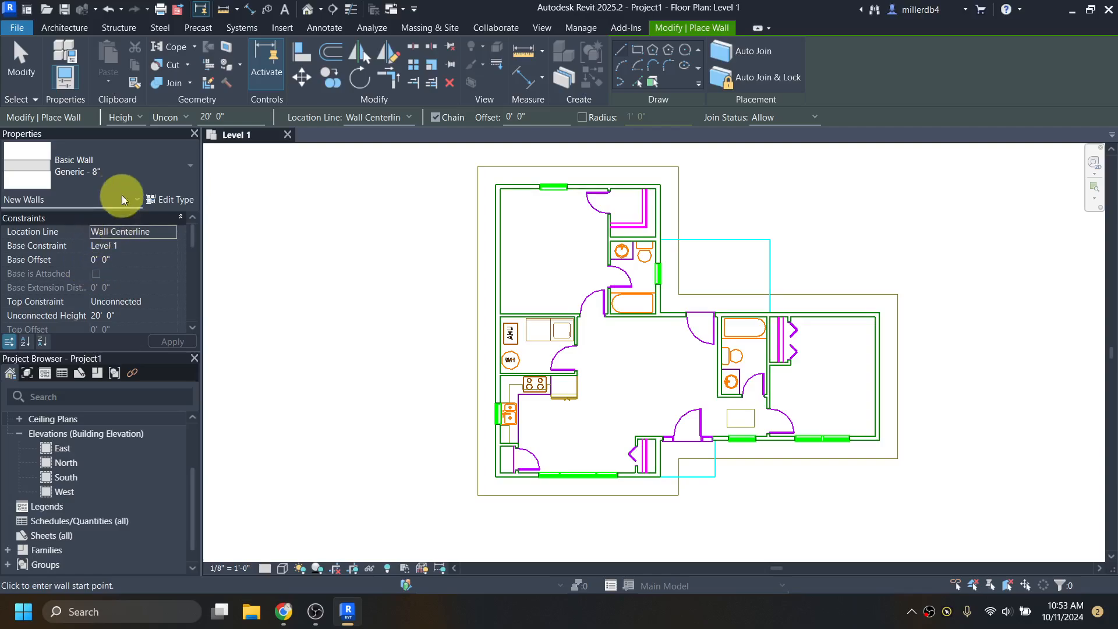
- Change the walls' Top Constraint from Unconnected to Up to level: Level 2
{"action": "left_click", "coordinate": [104, 302]}
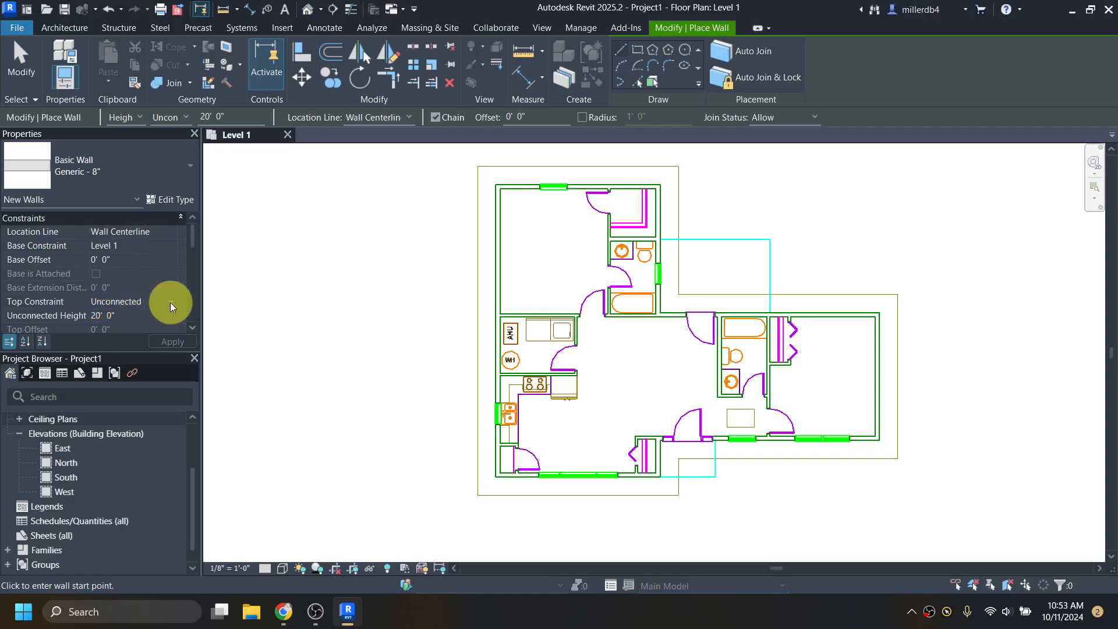
{"action": "left_click", "coordinate": [170, 302]}
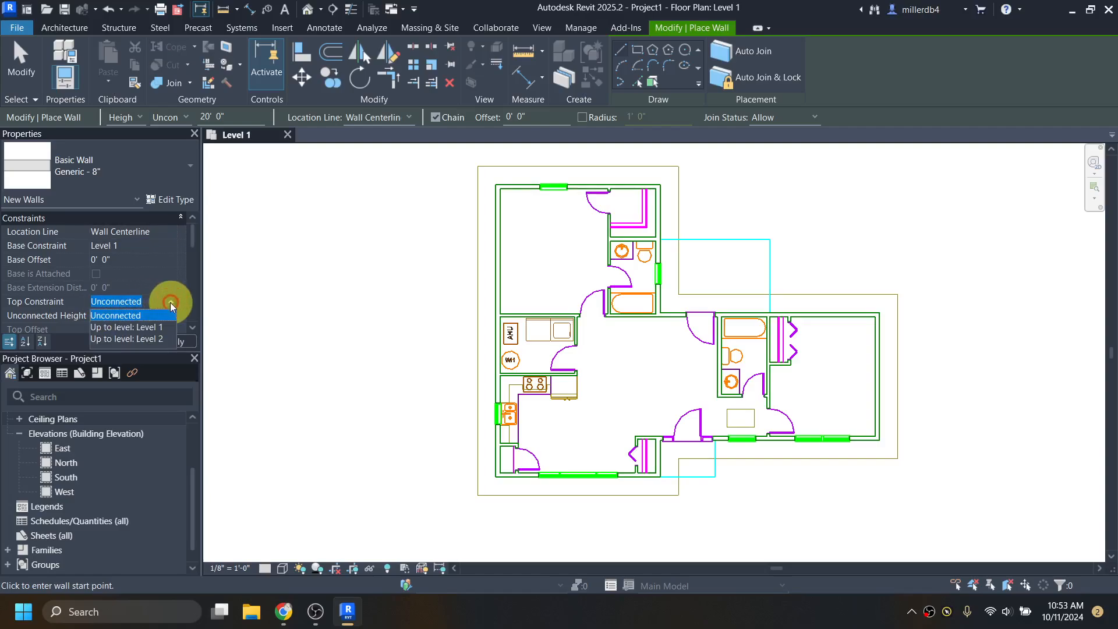
{"action": "left_click", "coordinate": [153, 338]}
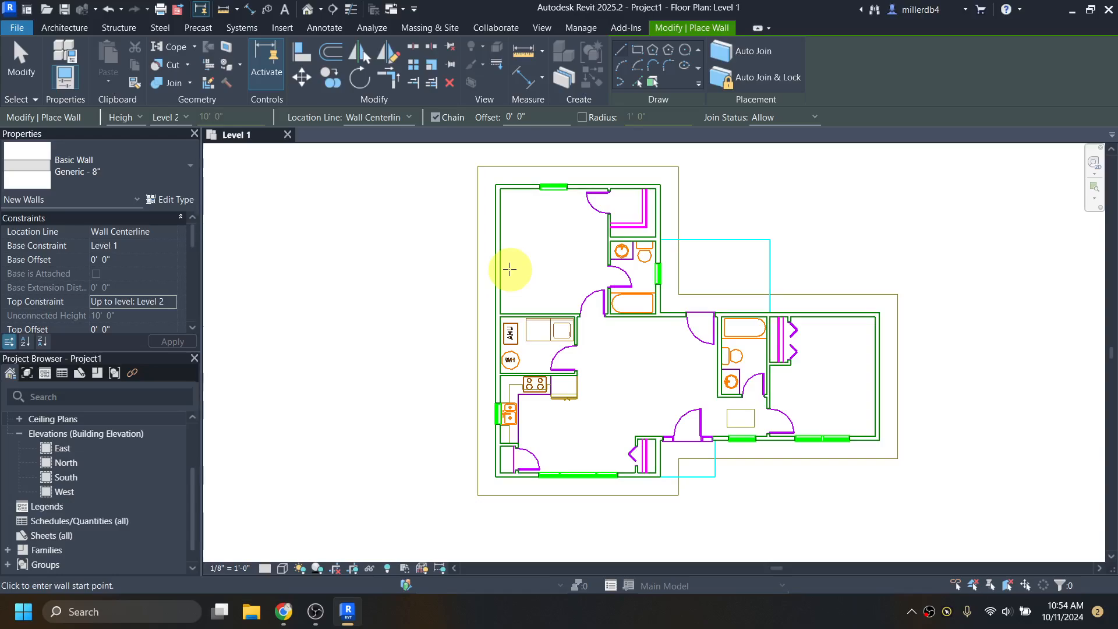
- Trace the top and right exterior walls from the top-left corner to the 24'-0" intersection
{"action": "scroll", "coordinate": [515, 193], "scroll_direction": "up", "scroll_amount": 3}
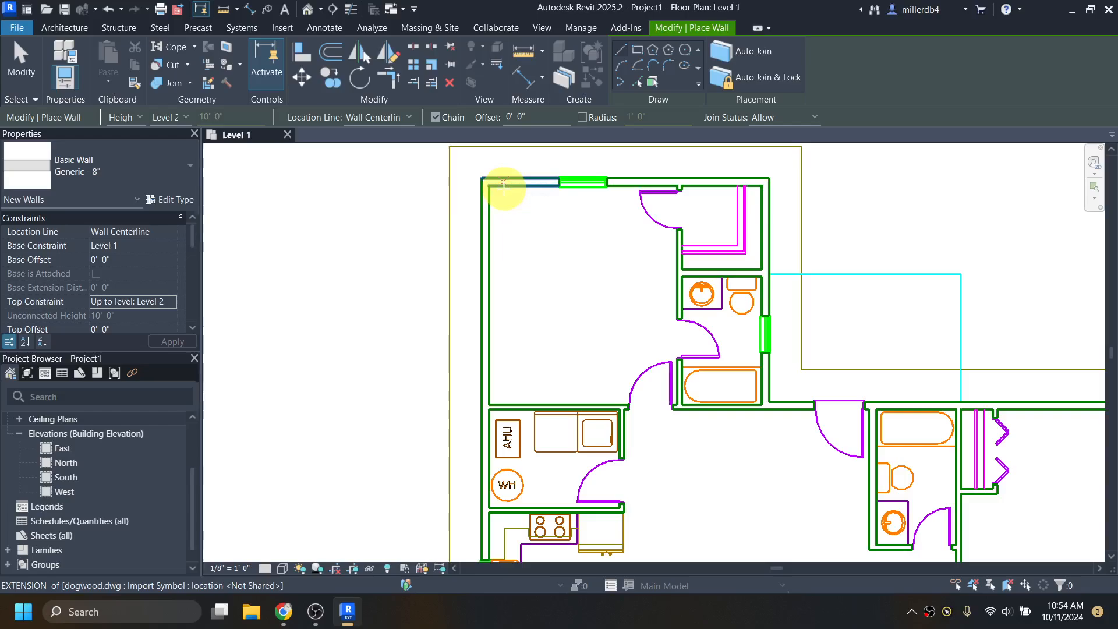
{"action": "scroll", "coordinate": [499, 183], "scroll_direction": "up", "scroll_amount": 3}
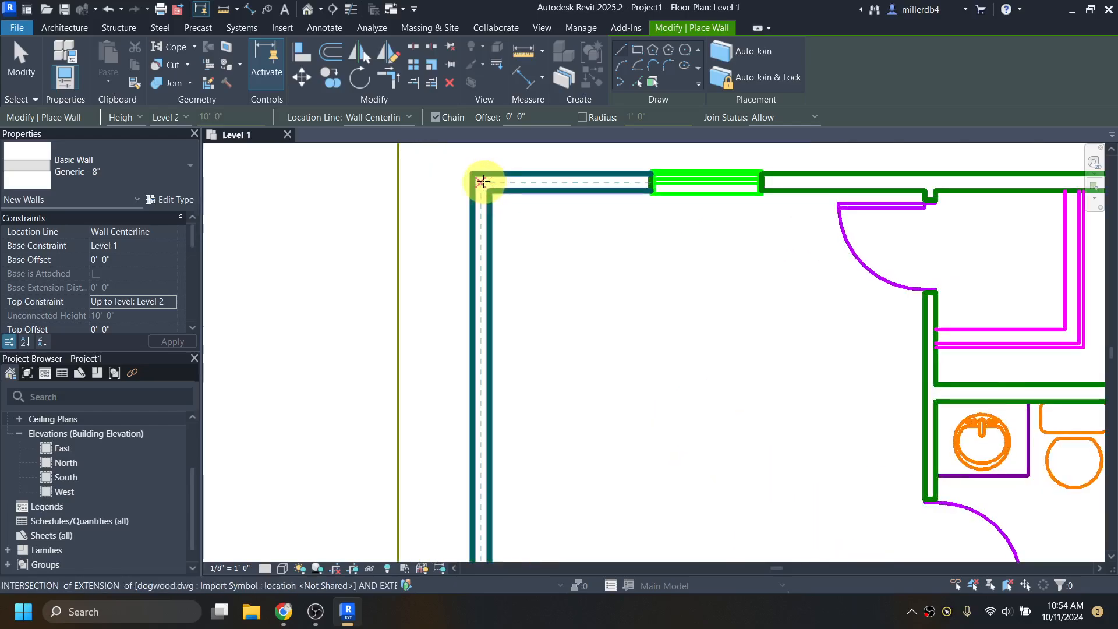
{"action": "left_click", "coordinate": [481, 182]}
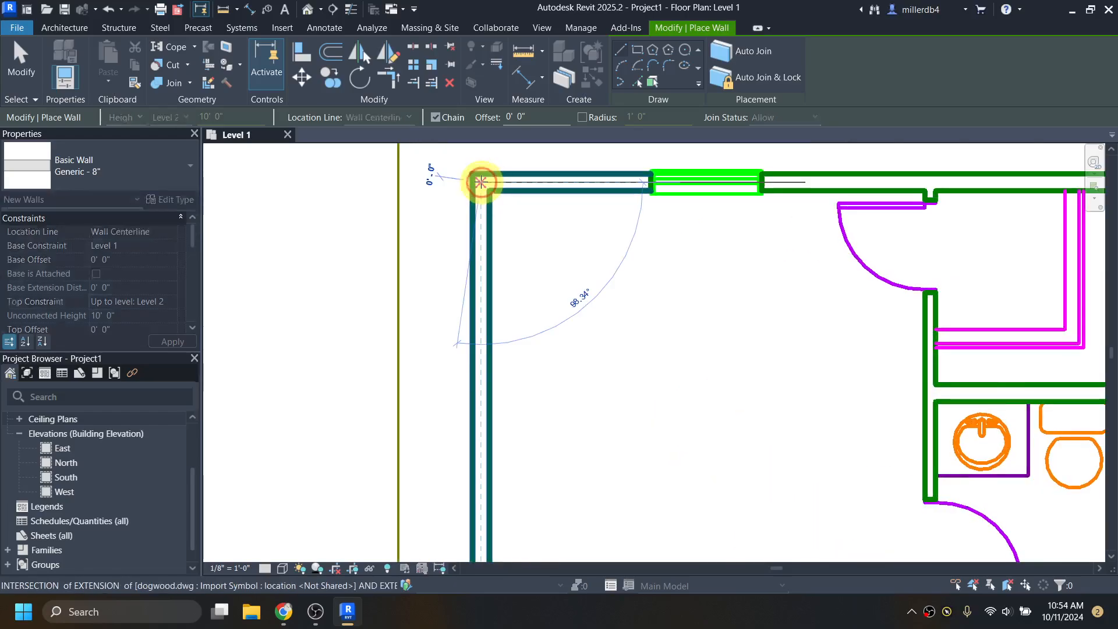
{"action": "scroll", "coordinate": [643, 290], "scroll_direction": "down", "scroll_amount": 2}
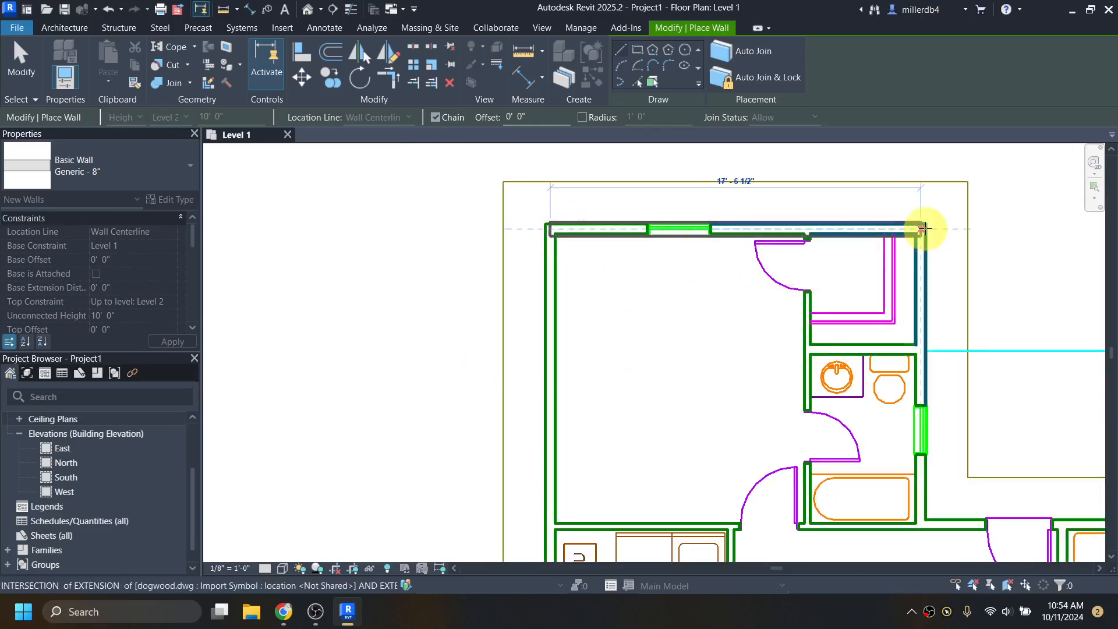
{"action": "scroll", "coordinate": [917, 229], "scroll_direction": "up", "scroll_amount": 2}
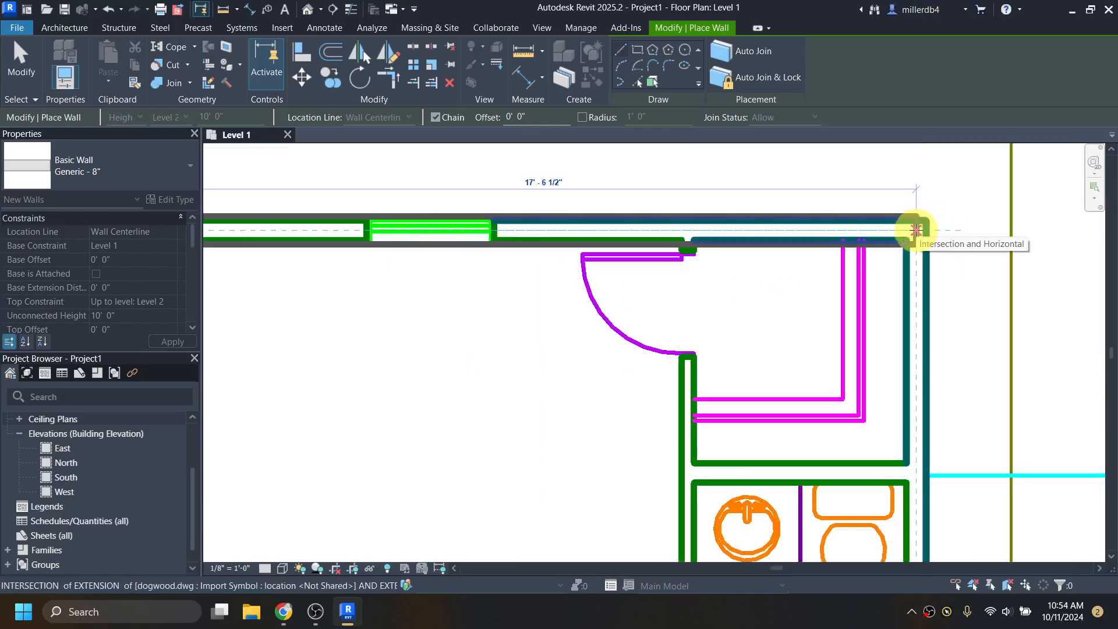
{"action": "left_click", "coordinate": [915, 230]}
{"action": "scroll", "coordinate": [915, 230], "scroll_direction": "down", "scroll_amount": 2}
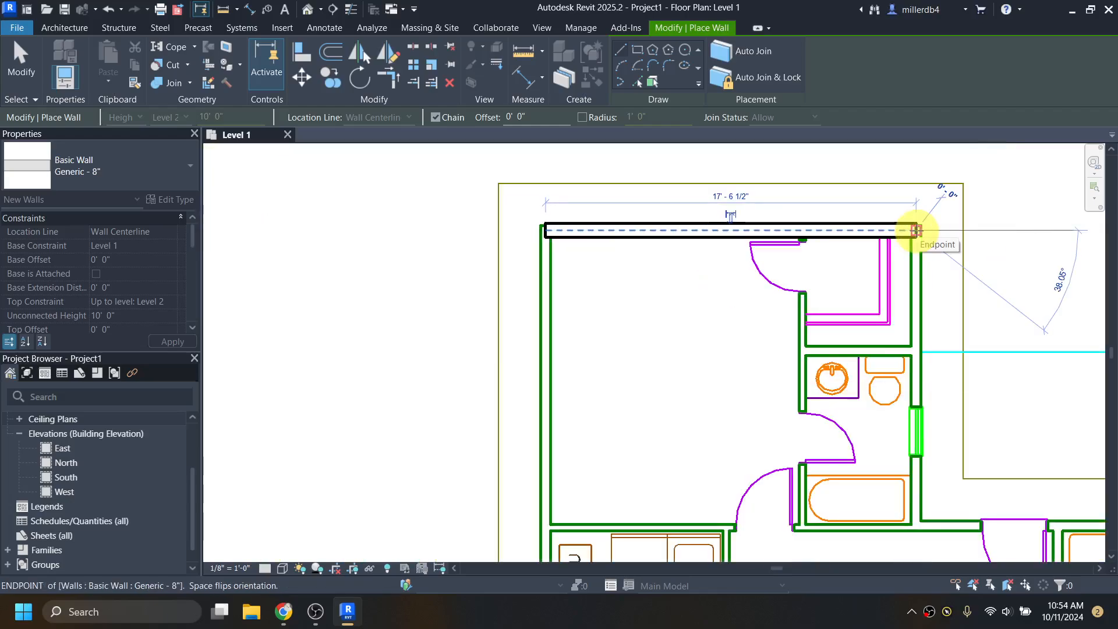
{"action": "middle_click_drag", "start_coordinate": [922, 350], "coordinate": [707, 275]}
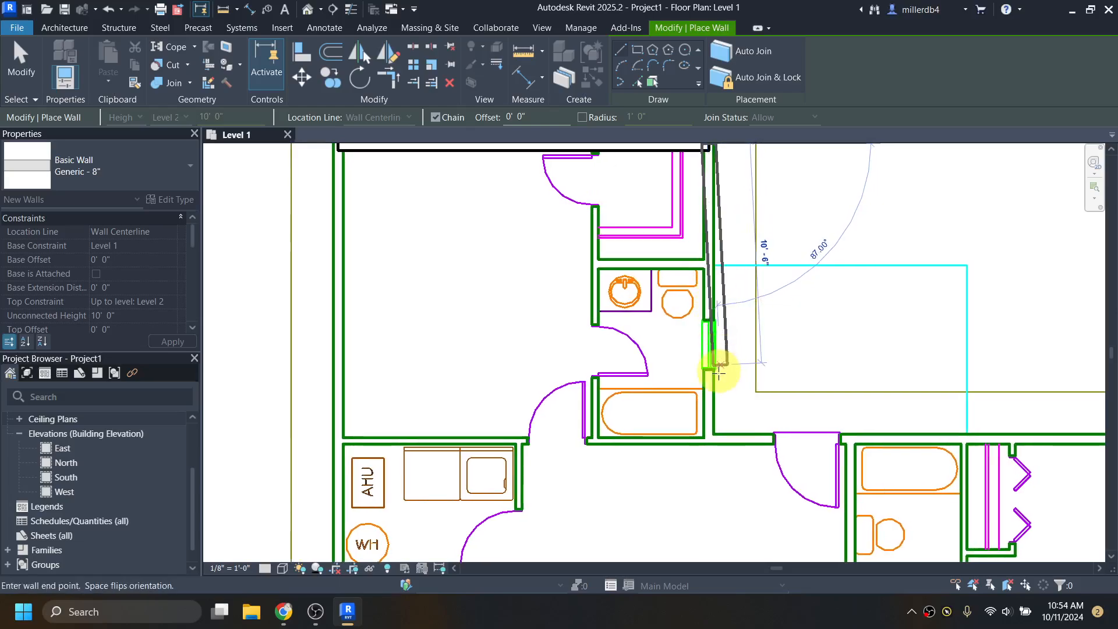
{"action": "left_click", "coordinate": [709, 439]}
{"action": "middle_click_drag", "start_coordinate": [813, 457], "coordinate": [468, 420]}
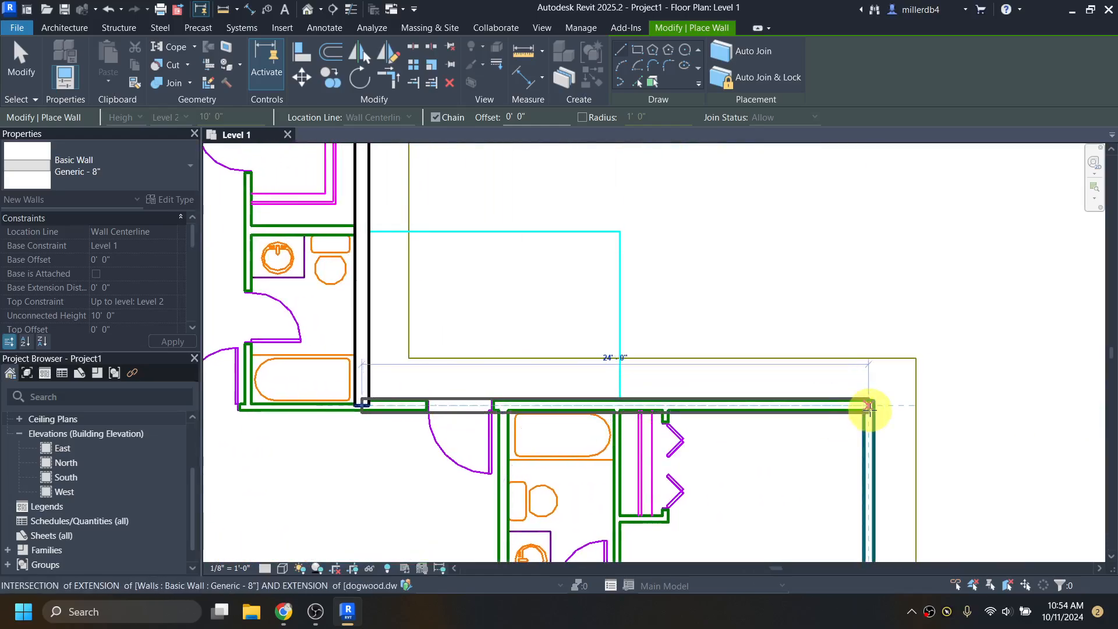
{"action": "left_click", "coordinate": [868, 410]}
- Trace the bottom, 4'-0" and 16'-0" walls, closing the loop at the first wall
{"action": "middle_click_drag", "start_coordinate": [866, 474], "coordinate": [847, 293]}
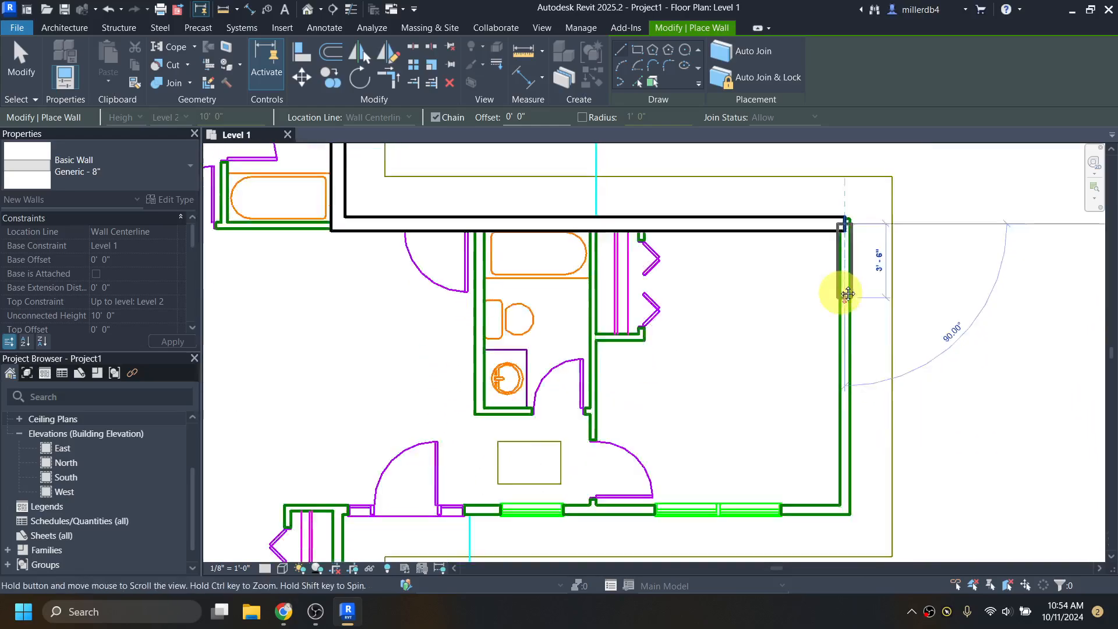
{"action": "middle_click_drag", "start_coordinate": [835, 434], "coordinate": [823, 320]}
{"action": "left_click", "coordinate": [827, 394]}
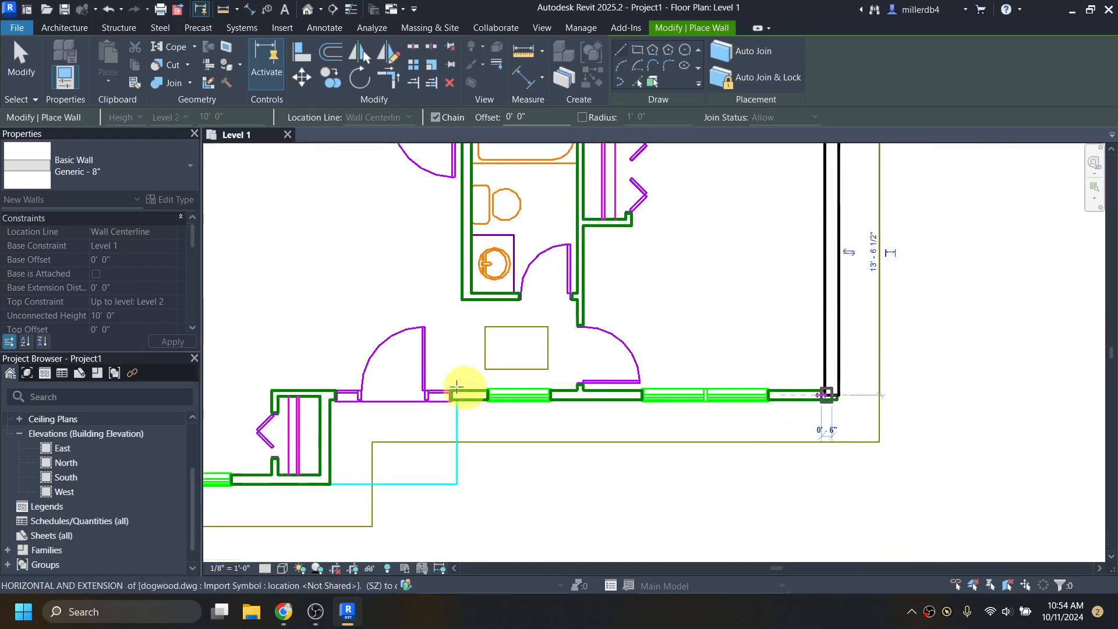
{"action": "left_click", "coordinate": [325, 394]}
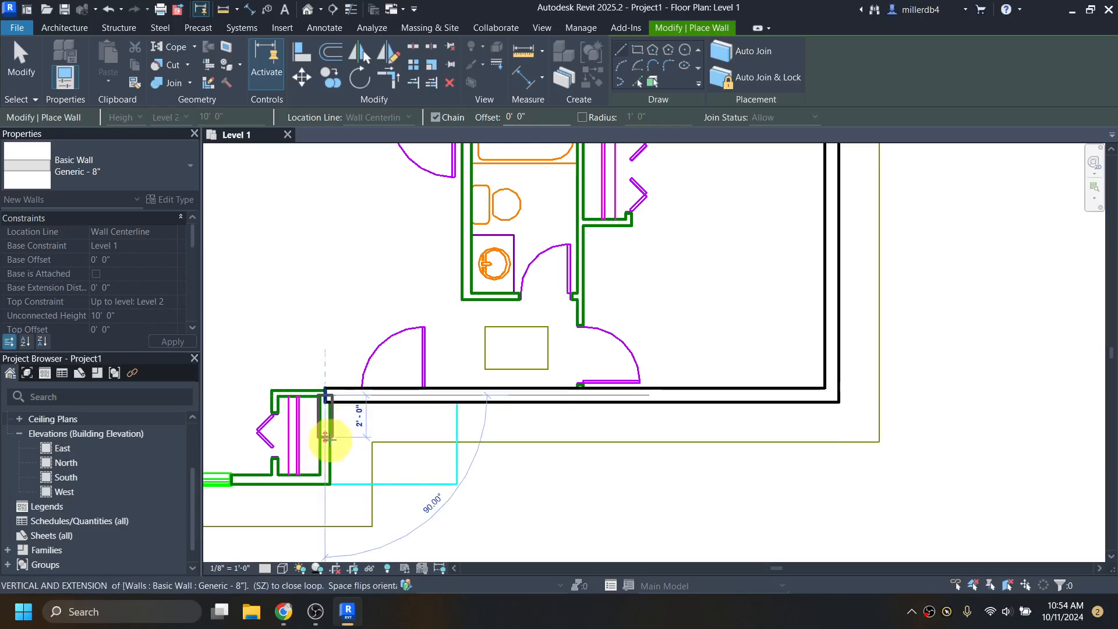
{"action": "left_click", "coordinate": [326, 480]}
{"action": "middle_click_drag", "start_coordinate": [329, 474], "coordinate": [743, 469]}
{"action": "left_click", "coordinate": [373, 476]}
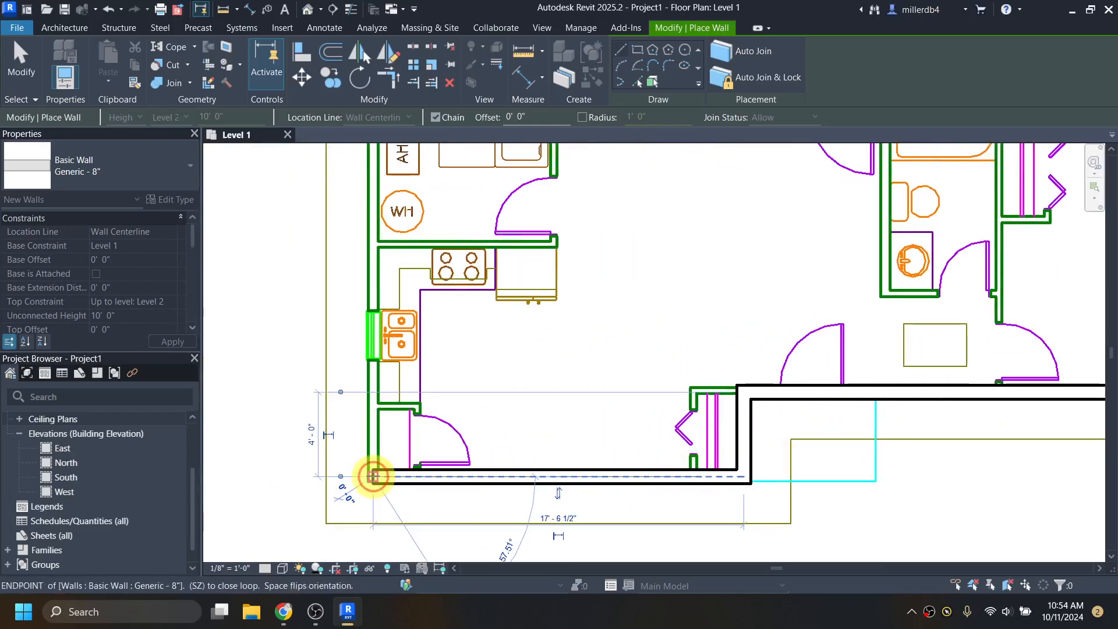
{"action": "scroll", "coordinate": [372, 473], "scroll_direction": "down", "scroll_amount": 2}
{"action": "middle_click_drag", "start_coordinate": [377, 289], "coordinate": [374, 439]}
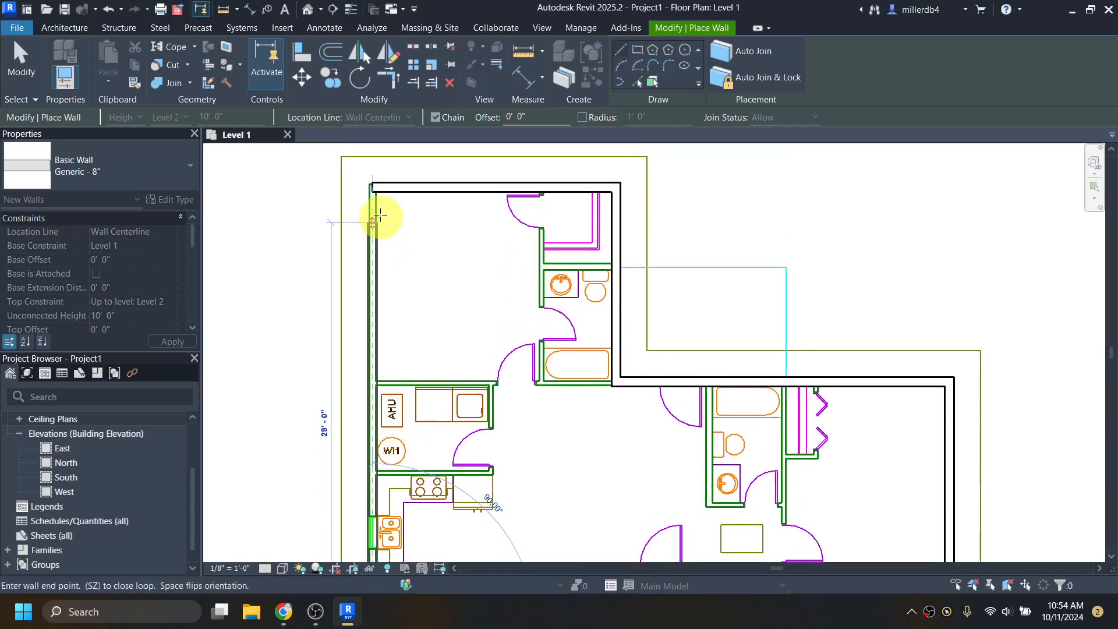
{"action": "left_click", "coordinate": [372, 186]}
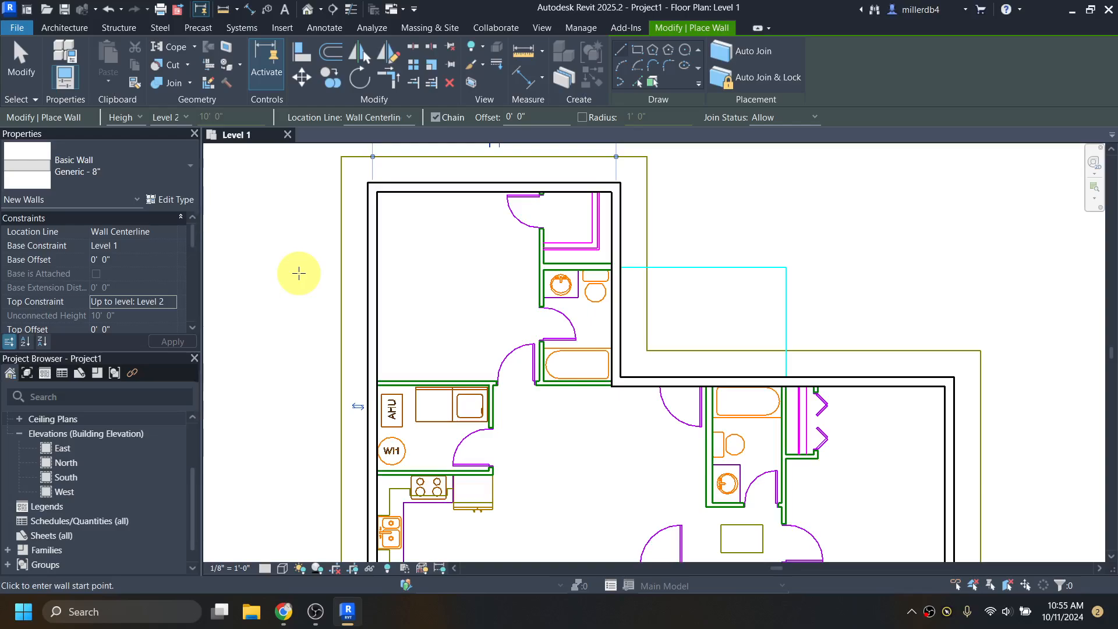
{"action": "scroll", "coordinate": [424, 354], "scroll_direction": "down", "scroll_amount": 4}
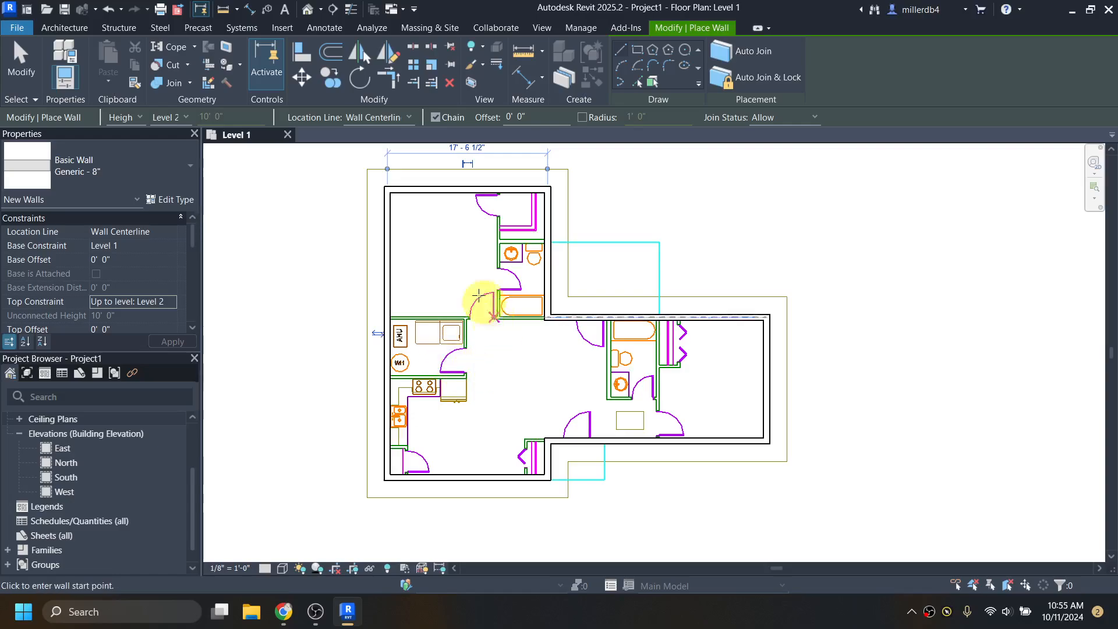
{"action": "key", "text": "Escape"}
{"action": "key", "text": "Escape"}
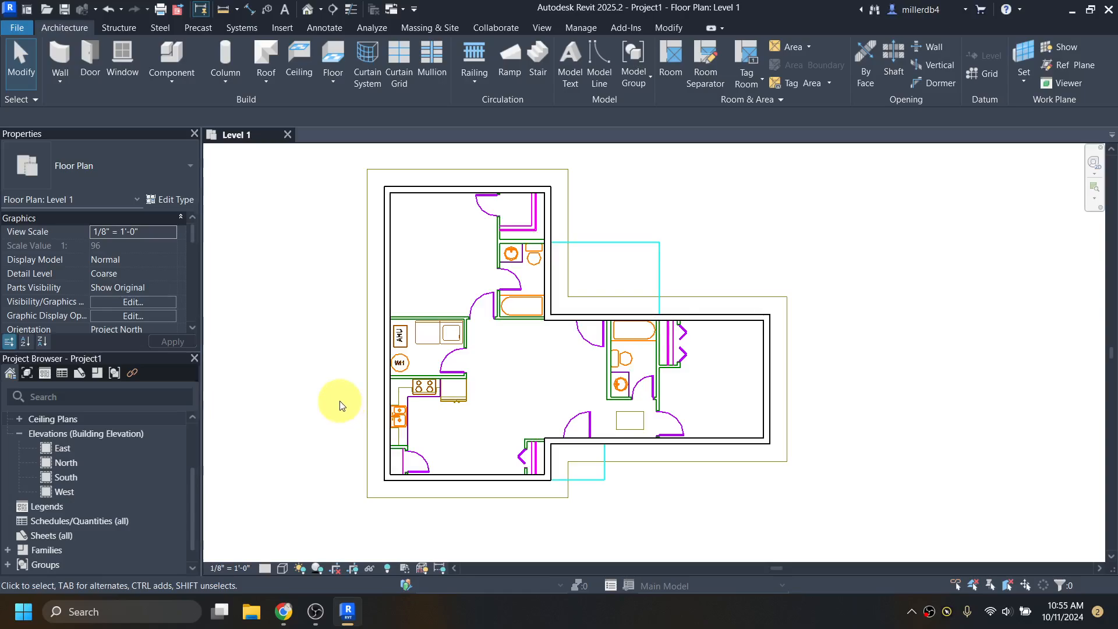
- Switch the plan's visual style to Shaded
{"action": "left_click", "coordinate": [282, 569]}
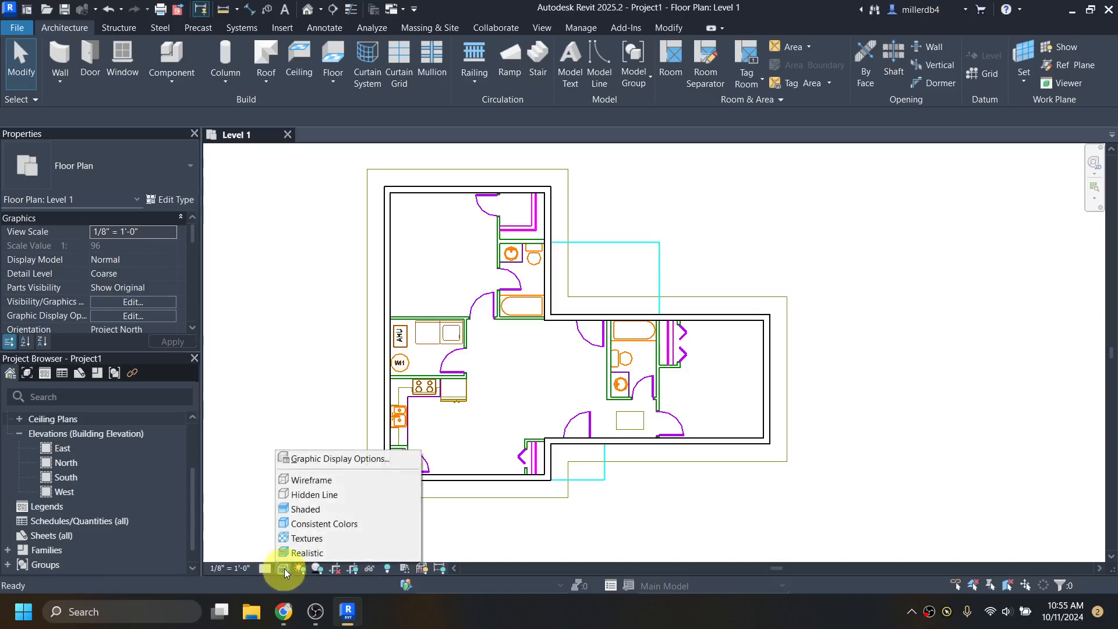
{"action": "left_click", "coordinate": [295, 511]}
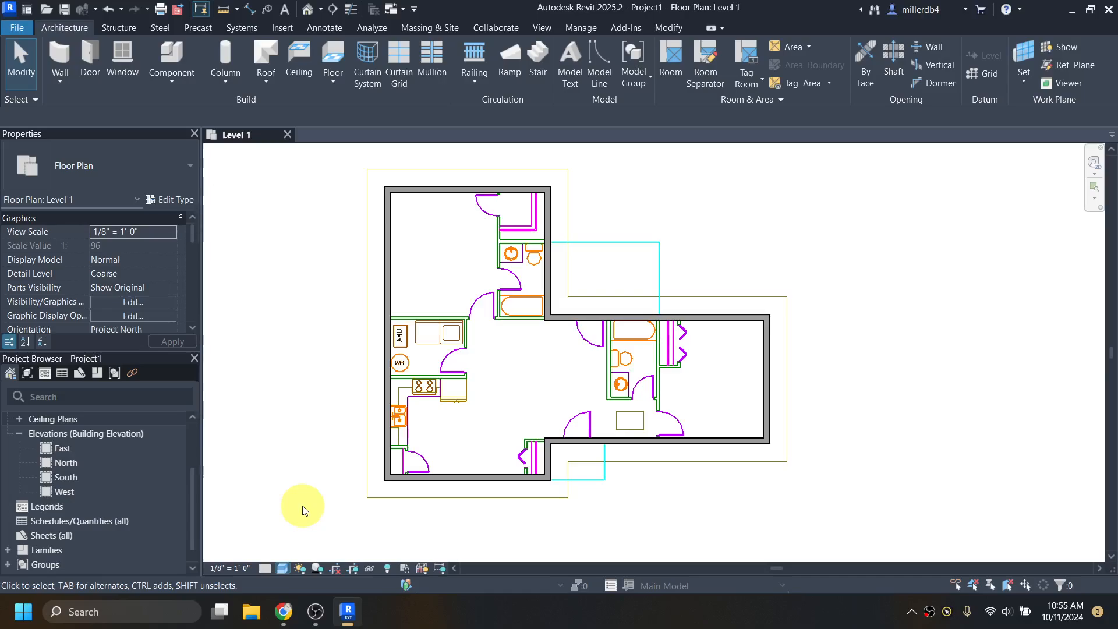
{"action": "scroll", "coordinate": [373, 278], "scroll_direction": "up", "scroll_amount": 3}
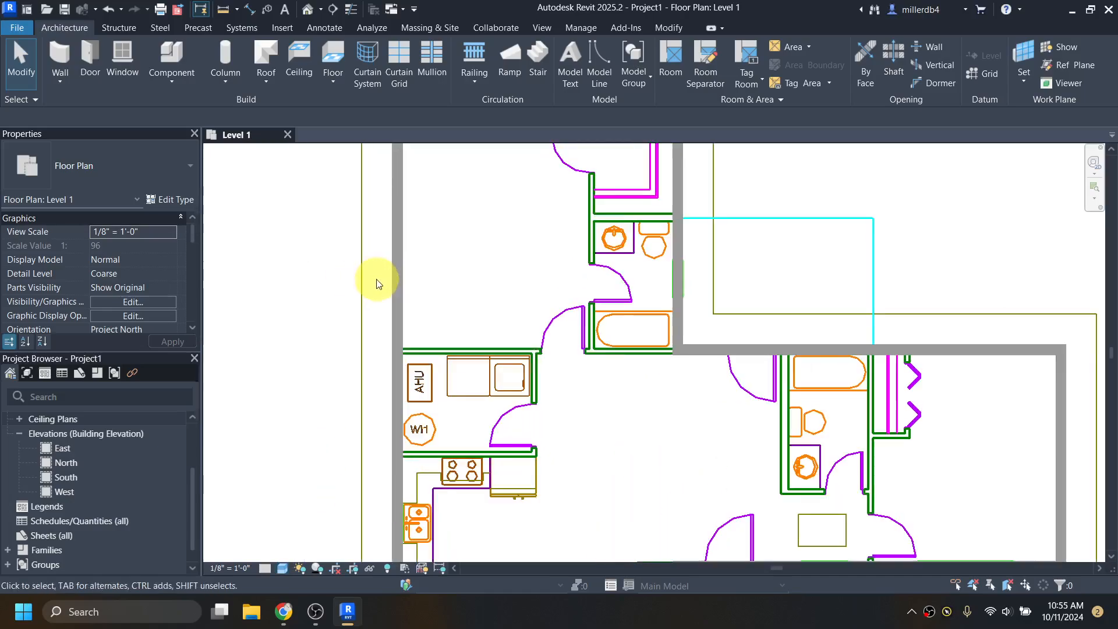
{"action": "scroll", "coordinate": [564, 316], "scroll_direction": "down", "scroll_amount": 1}
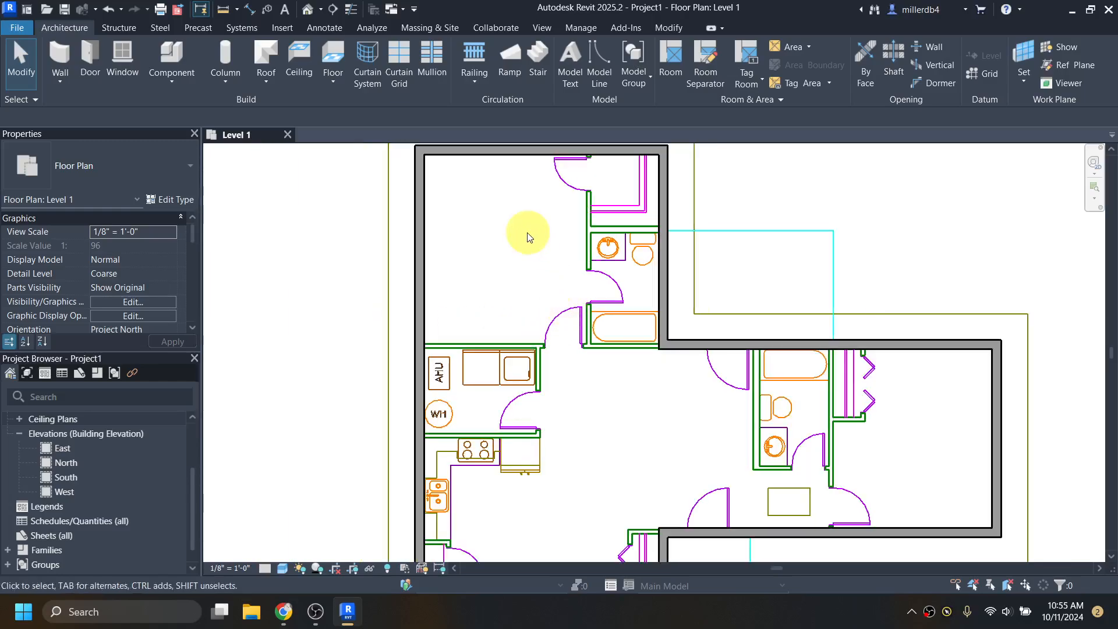
- Reframe the building in view and restart the Wall tool with WA
{"action": "middle_click_drag", "start_coordinate": [532, 262], "coordinate": [541, 320]}
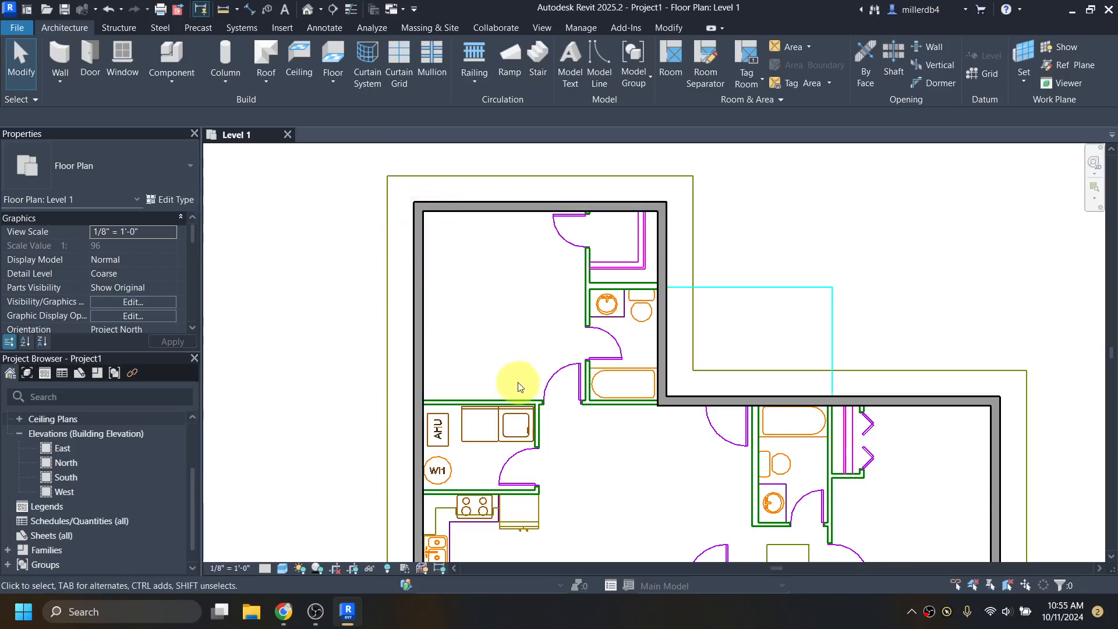
{"action": "scroll", "coordinate": [578, 446], "scroll_direction": "down", "scroll_amount": 1}
{"action": "middle_click_drag", "start_coordinate": [574, 481], "coordinate": [548, 412]}
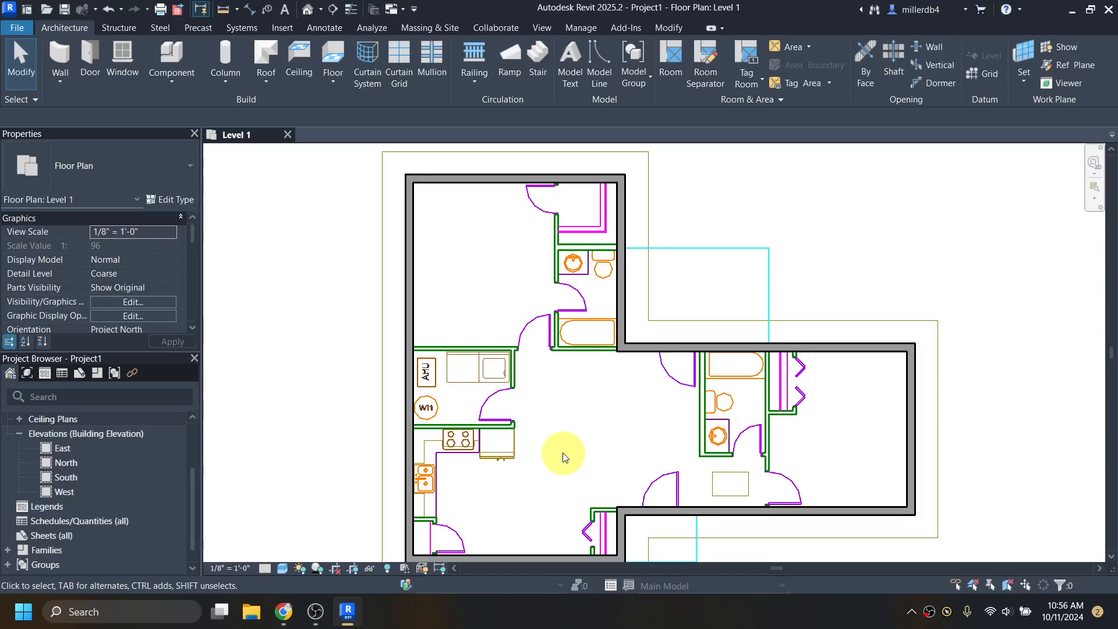
{"action": "key", "text": "w"}
{"action": "key", "text": "a"}
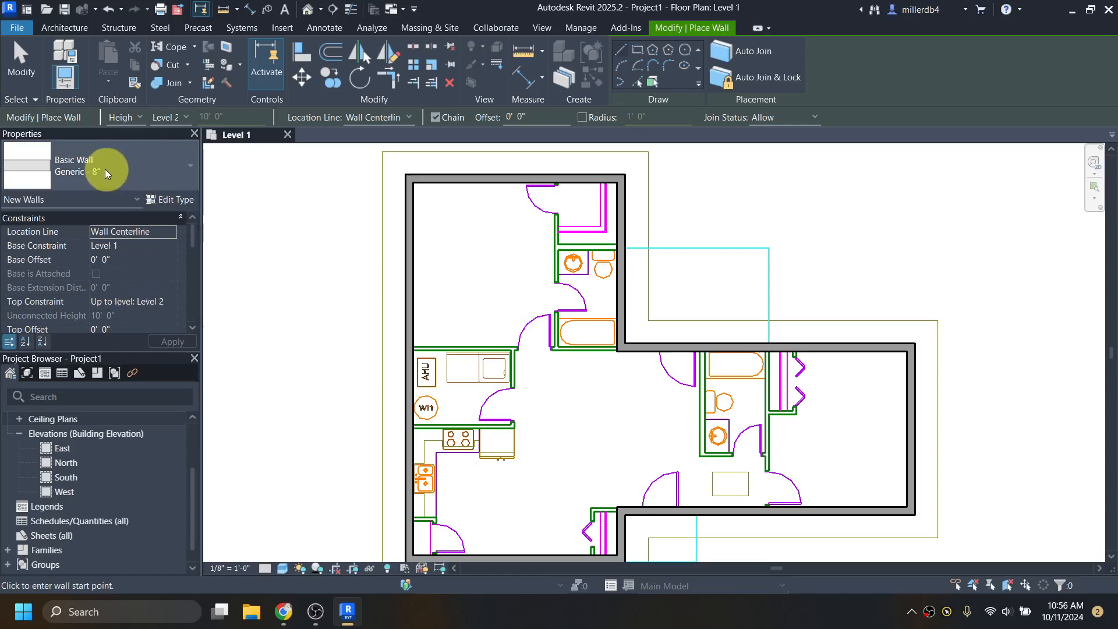
- Switch the wall type to Generic - 5"
{"action": "left_click", "coordinate": [127, 169]}
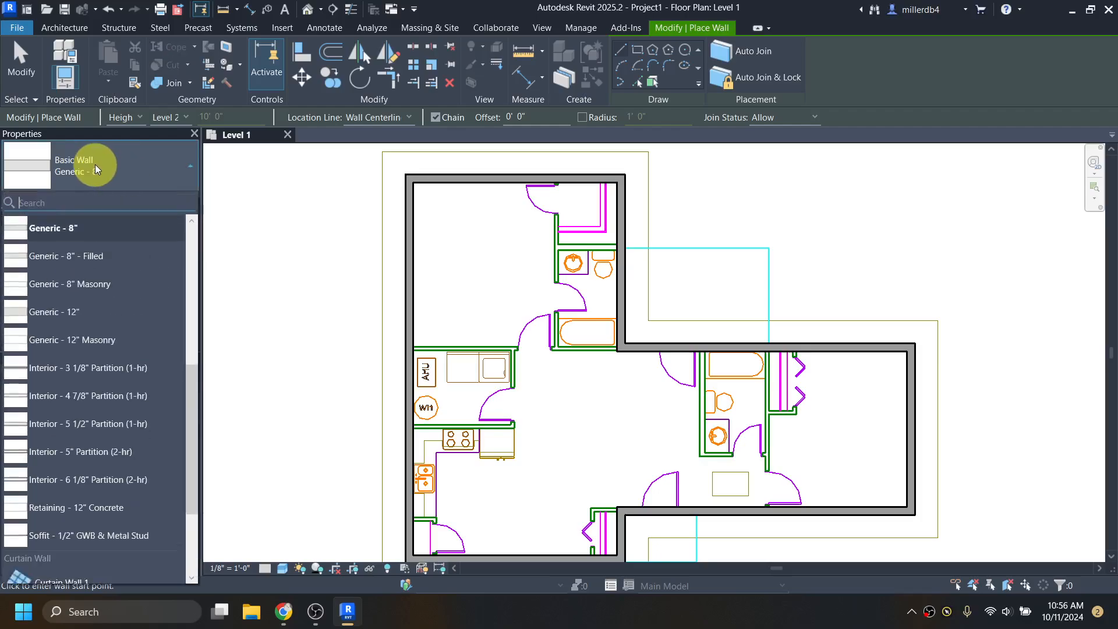
{"action": "scroll", "coordinate": [110, 296], "scroll_direction": "up", "scroll_amount": 2}
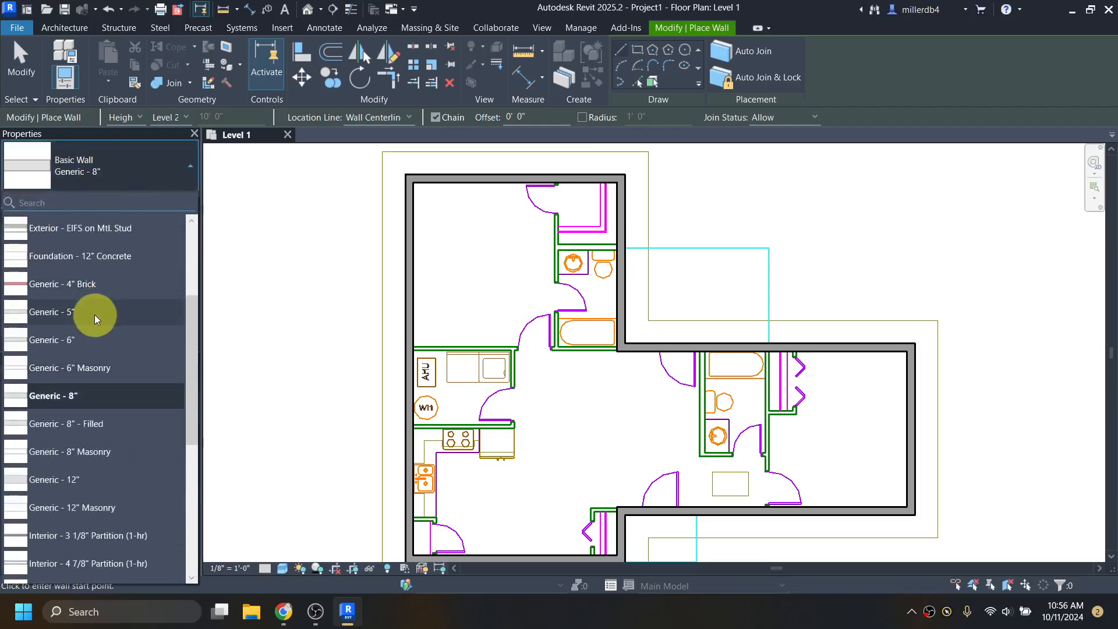
{"action": "mouse_move", "coordinate": [64, 316]}
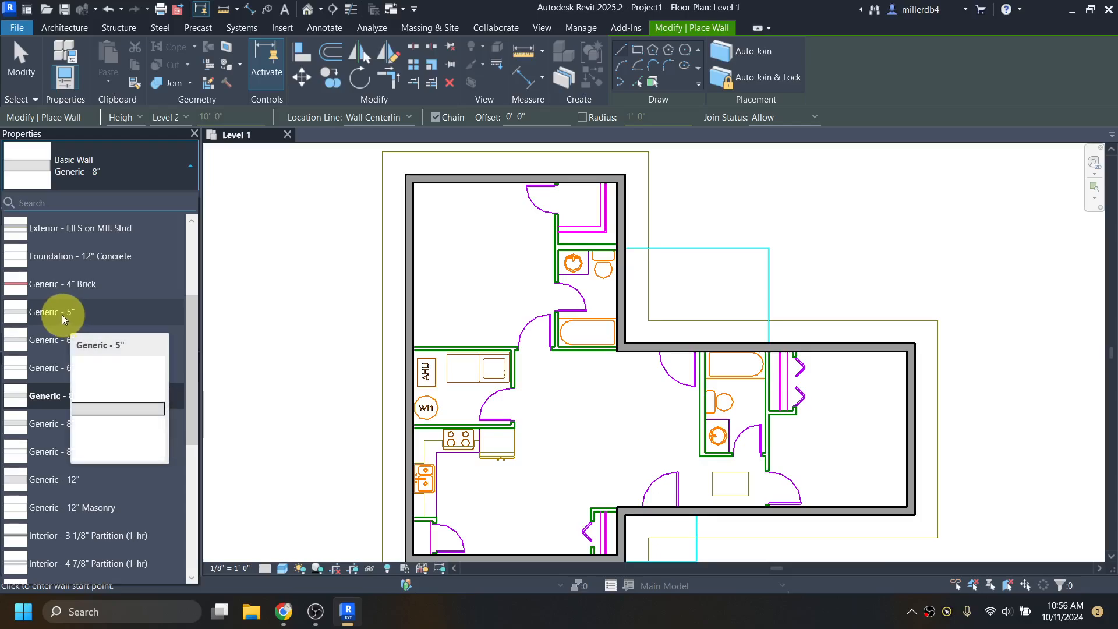
{"action": "left_click", "coordinate": [62, 314]}
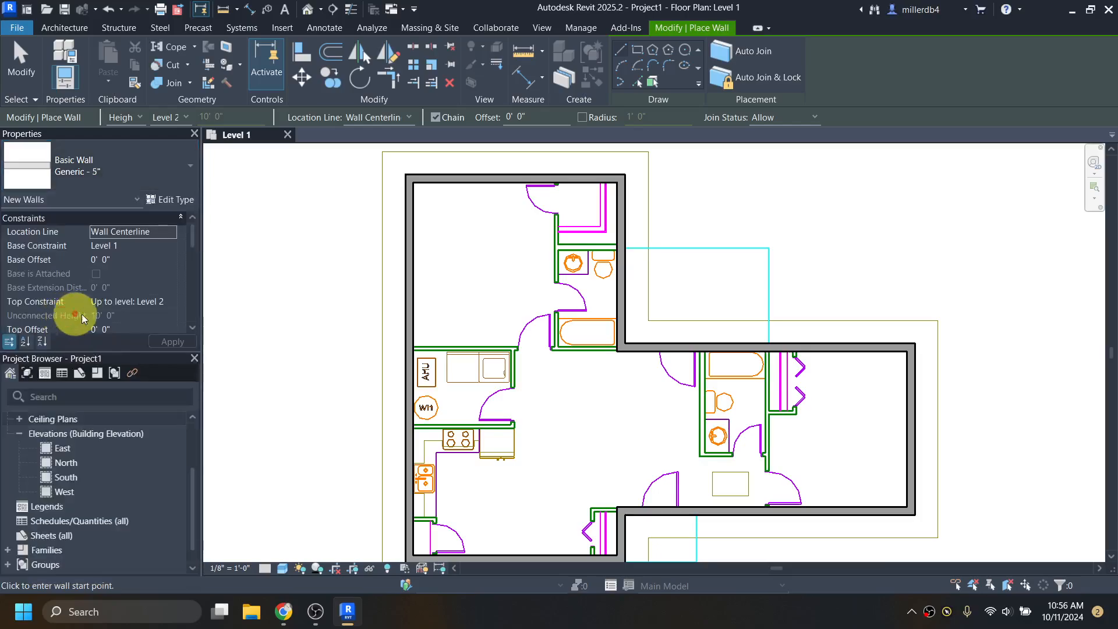
{"action": "scroll", "coordinate": [407, 349], "scroll_direction": "up", "scroll_amount": 2}
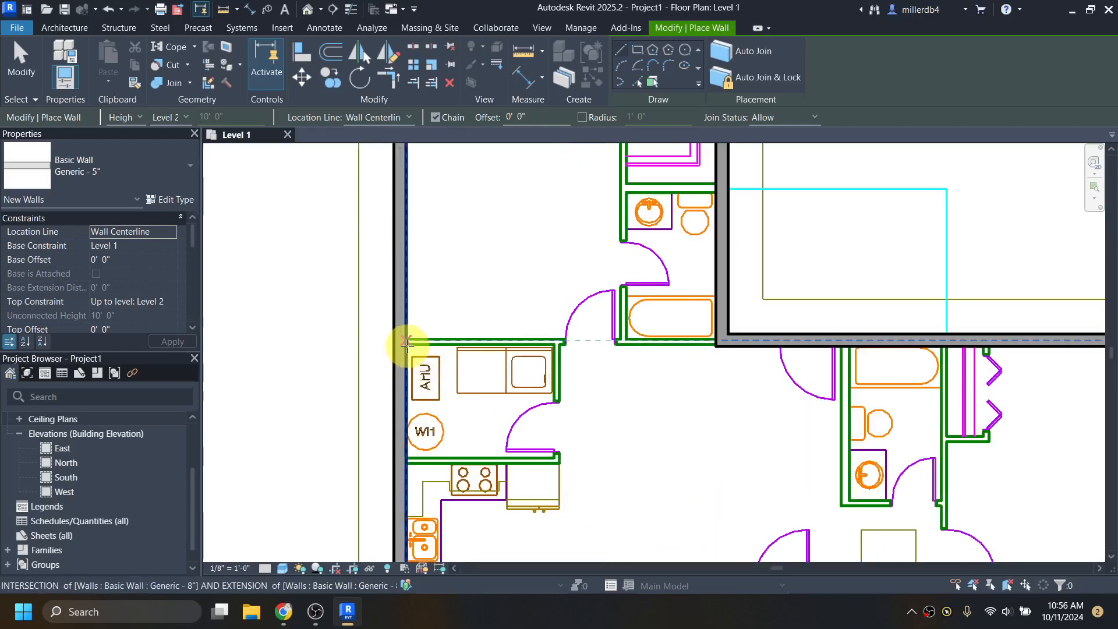
{"action": "scroll", "coordinate": [406, 341], "scroll_direction": "up", "scroll_amount": 1}
- Draw an interior wall from the left to the right wall, plus a vertical wall down from it
{"action": "left_click", "coordinate": [405, 342]}
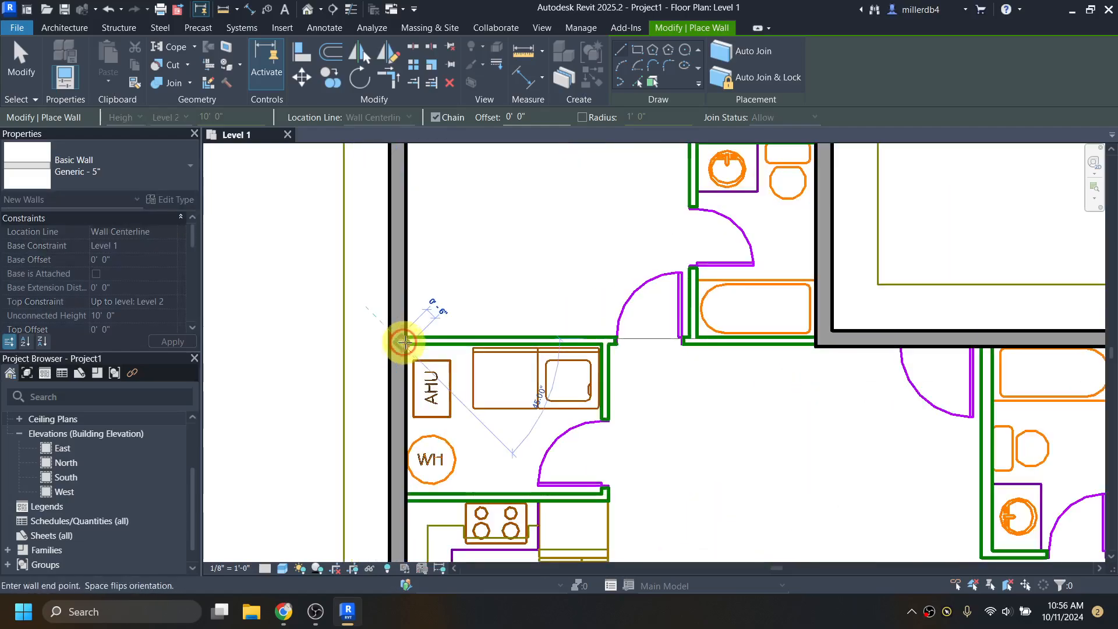
{"action": "left_click", "coordinate": [820, 339]}
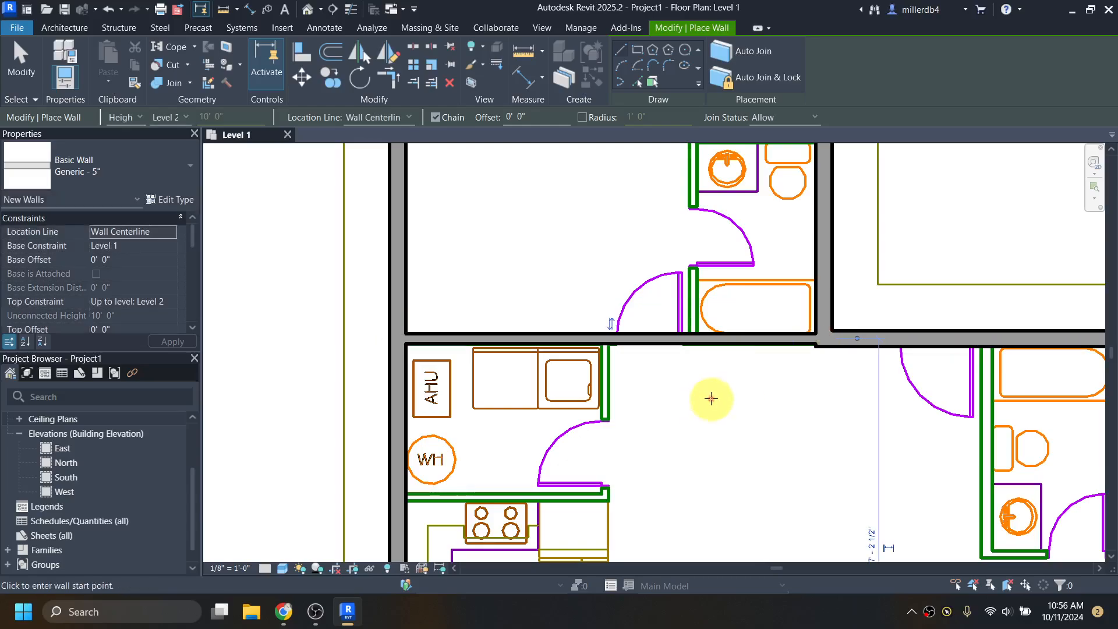
{"action": "scroll", "coordinate": [606, 338], "scroll_direction": "up", "scroll_amount": 3}
{"action": "left_click", "coordinate": [605, 331]}
{"action": "scroll", "coordinate": [606, 331], "scroll_direction": "down", "scroll_amount": 3}
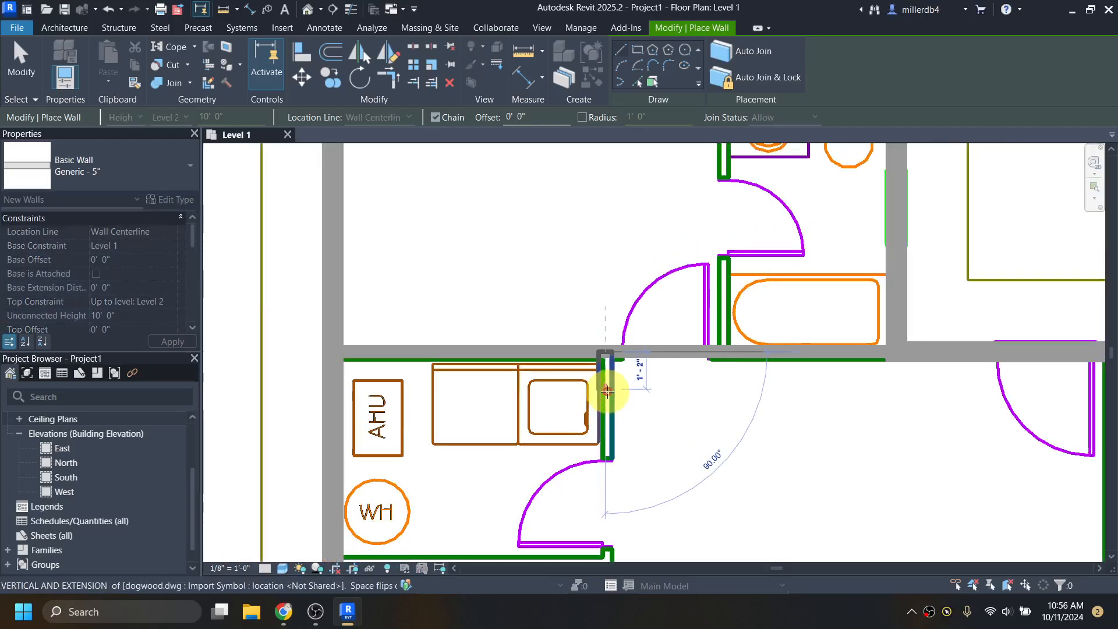
{"action": "middle_click_drag", "start_coordinate": [599, 487], "coordinate": [617, 324]}
{"action": "left_click", "coordinate": [620, 366]}
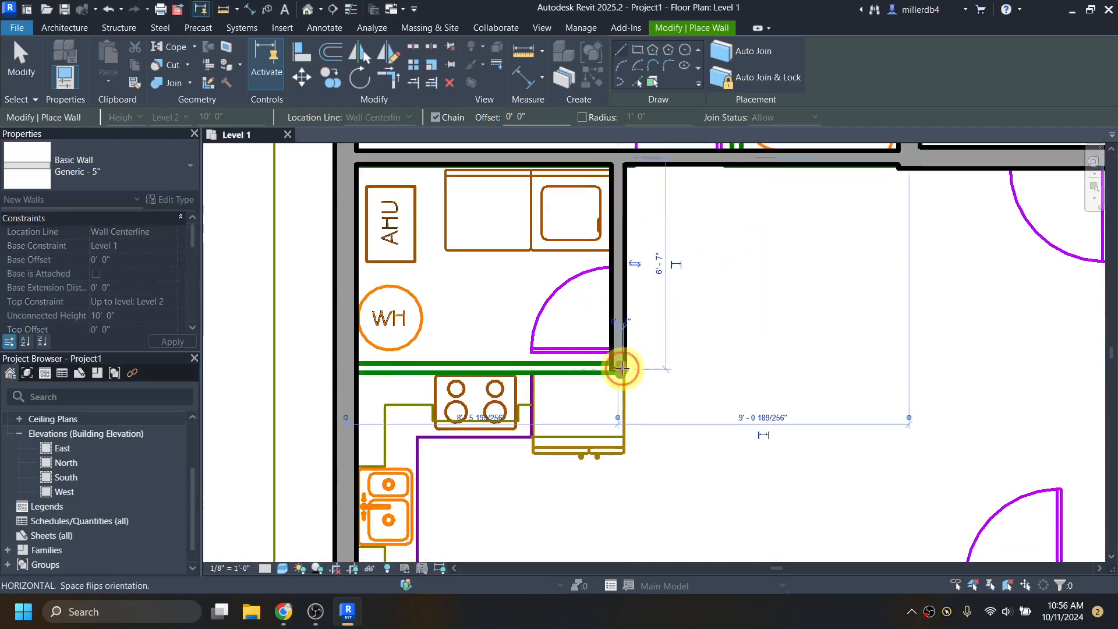
{"action": "key", "text": "Escape"}
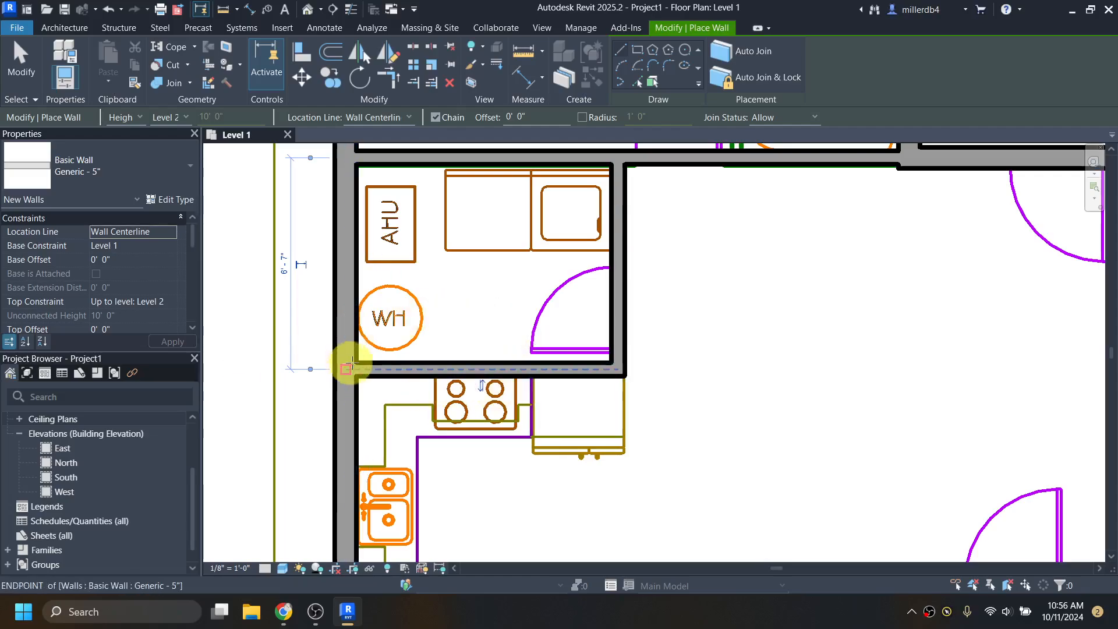
- Draw a short horizontal wall and a vertical wall down to the bottom wall in the lower-left rooms
{"action": "scroll", "coordinate": [628, 413], "scroll_direction": "down", "scroll_amount": 3}
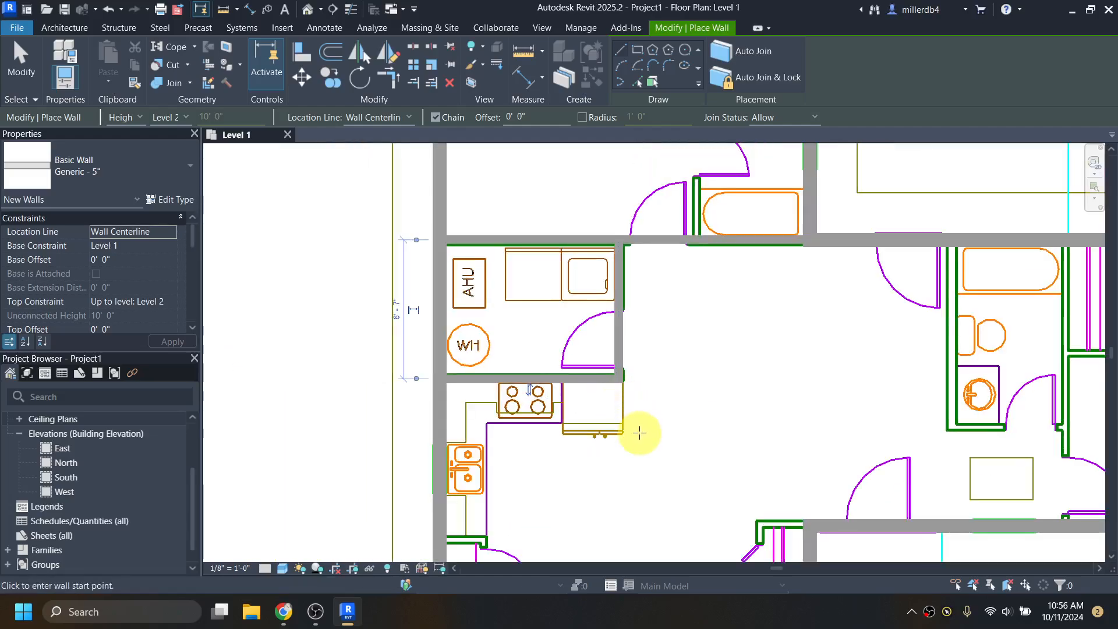
{"action": "middle_click_drag", "start_coordinate": [641, 431], "coordinate": [546, 306]}
{"action": "scroll", "coordinate": [361, 402], "scroll_direction": "up", "scroll_amount": 3}
{"action": "scroll", "coordinate": [346, 407], "scroll_direction": "up", "scroll_amount": 1}
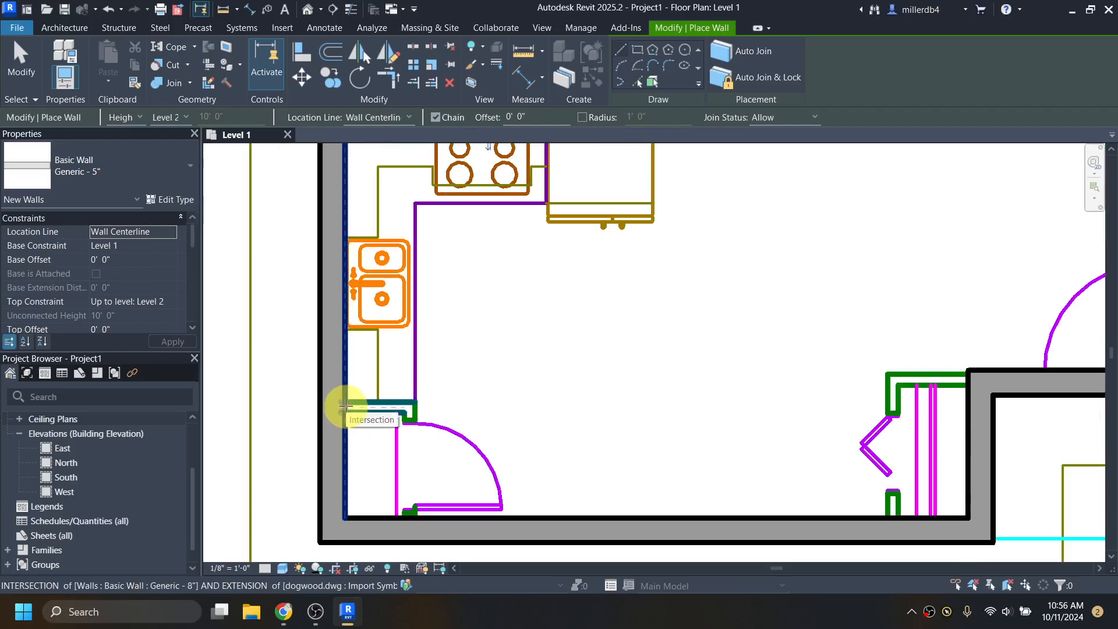
{"action": "left_click", "coordinate": [348, 408]}
{"action": "left_click", "coordinate": [412, 408]}
{"action": "left_click", "coordinate": [412, 524]}
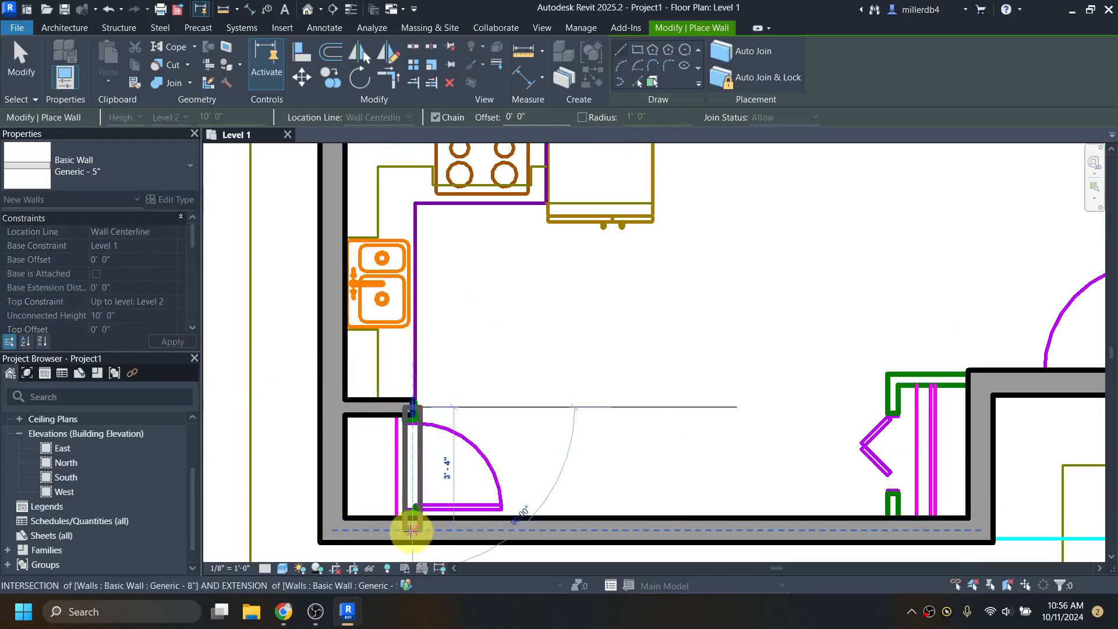
{"action": "key", "text": "Escape"}
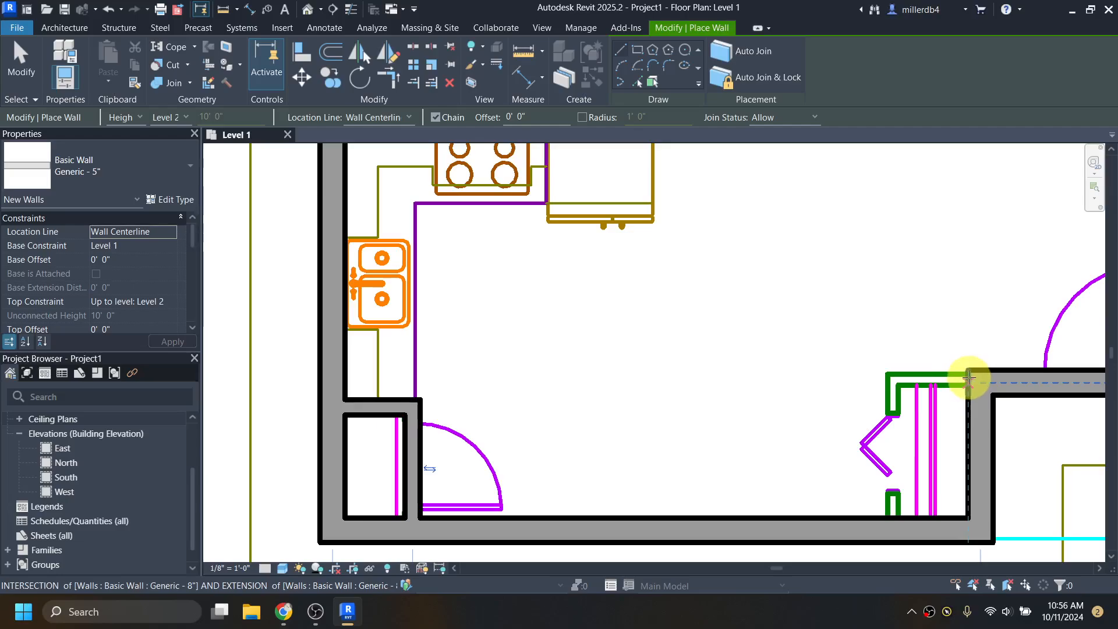
- Draw the closet wall from the top wall's end down to the bottom wall
{"action": "left_click", "coordinate": [966, 381]}
{"action": "left_click", "coordinate": [891, 520]}
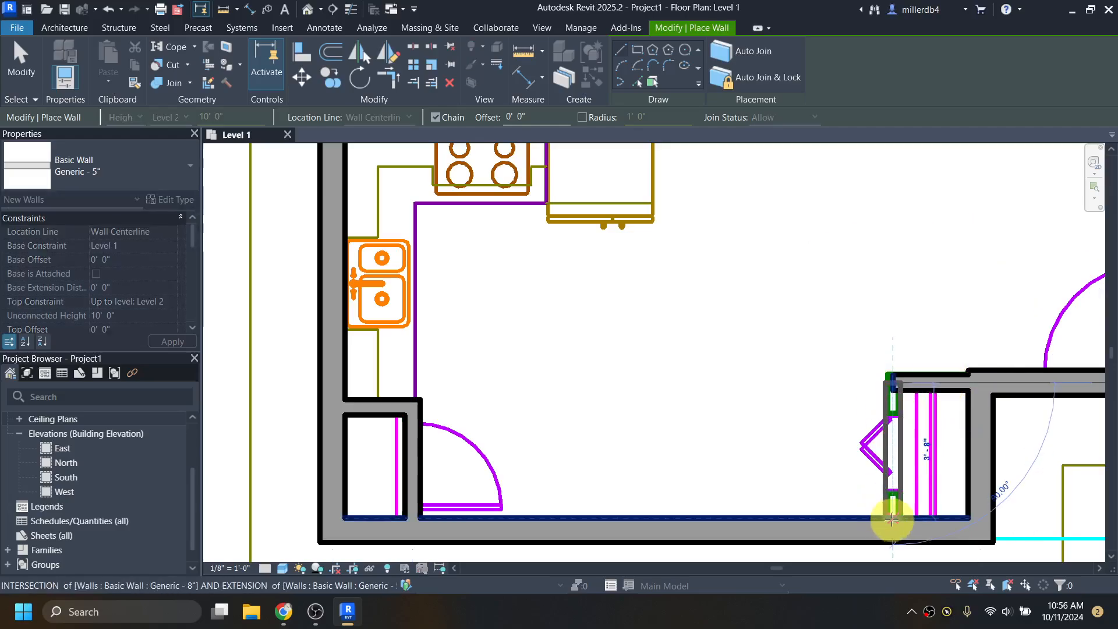
{"action": "scroll", "coordinate": [978, 372], "scroll_direction": "up", "scroll_amount": 2}
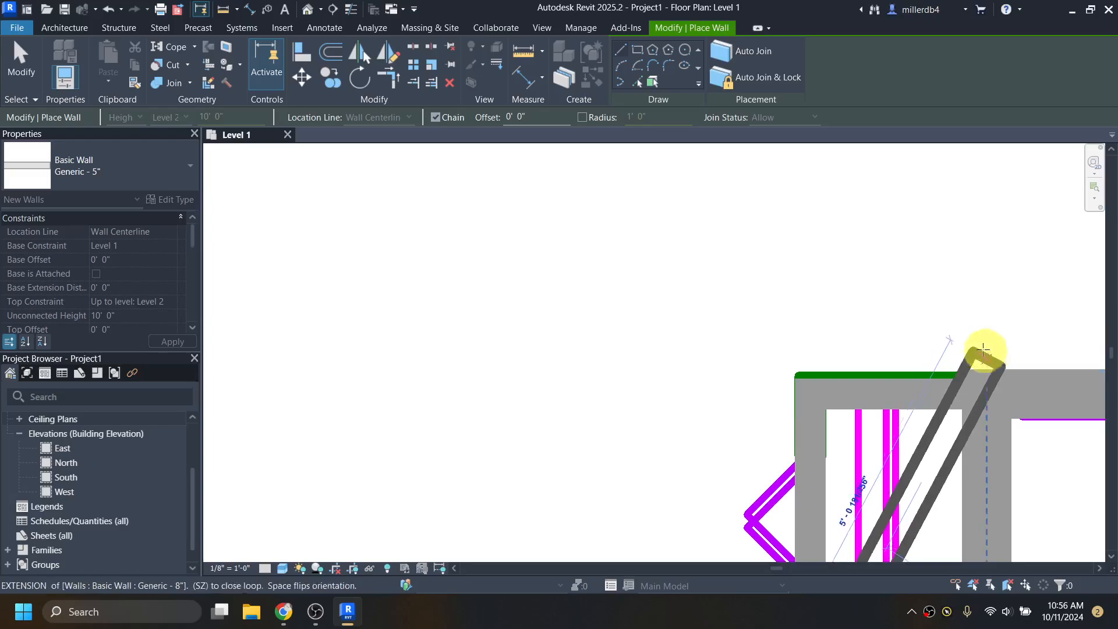
{"action": "scroll", "coordinate": [973, 374], "scroll_direction": "down", "scroll_amount": 3}
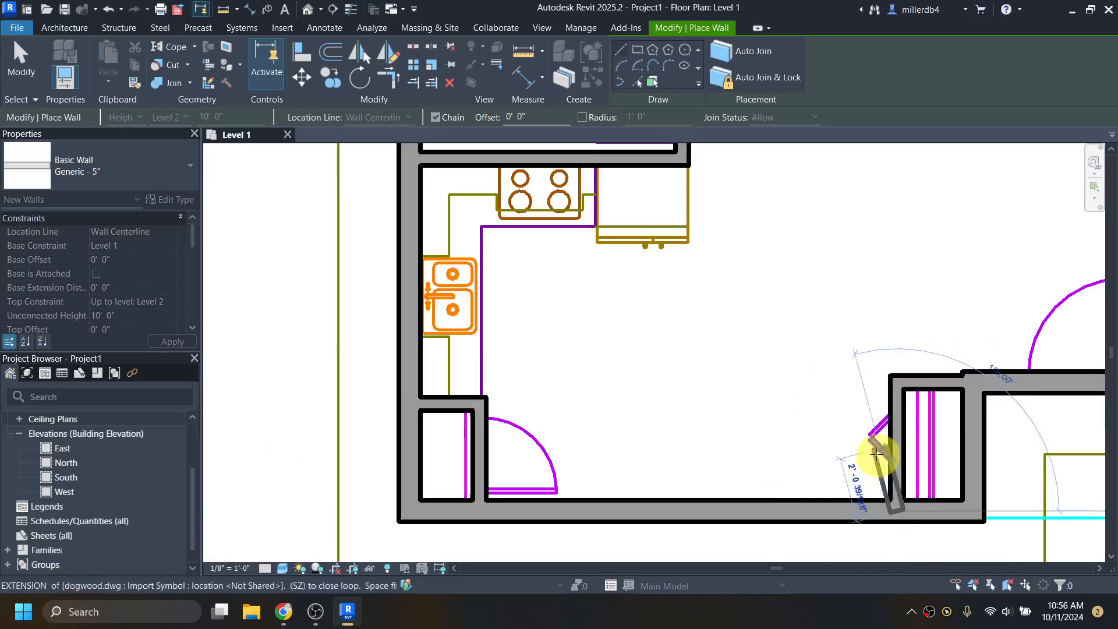
{"action": "middle_click_drag", "start_coordinate": [879, 454], "coordinate": [599, 323]}
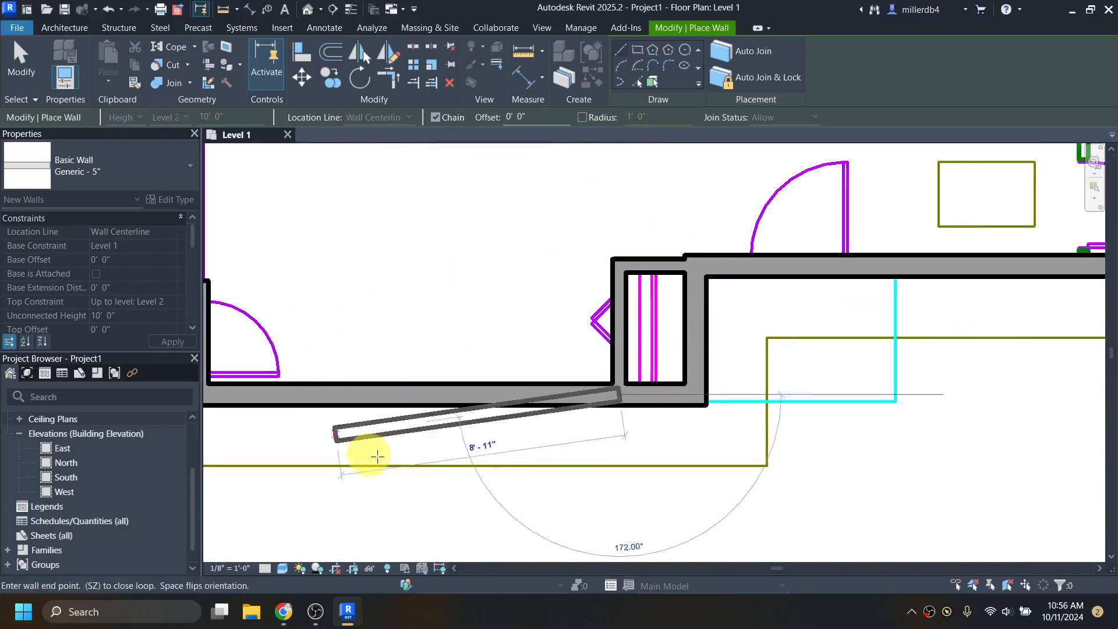
{"action": "key", "text": "Escape"}
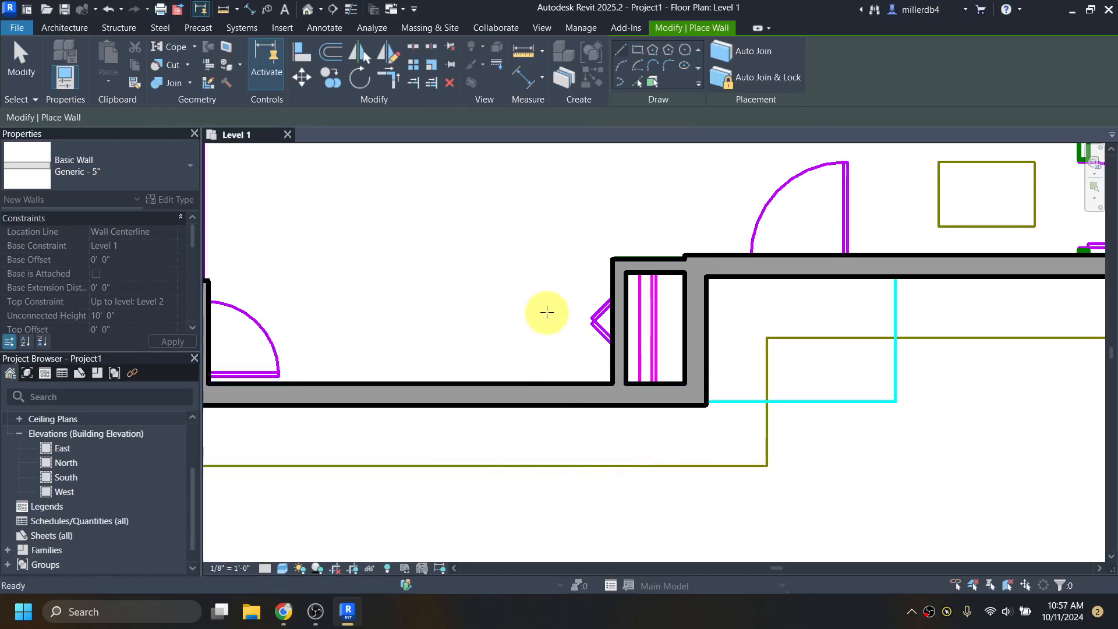
- Draw the dividing wall from top to bottom and the short closet walls off it
{"action": "scroll", "coordinate": [541, 329], "scroll_direction": "down", "scroll_amount": 2}
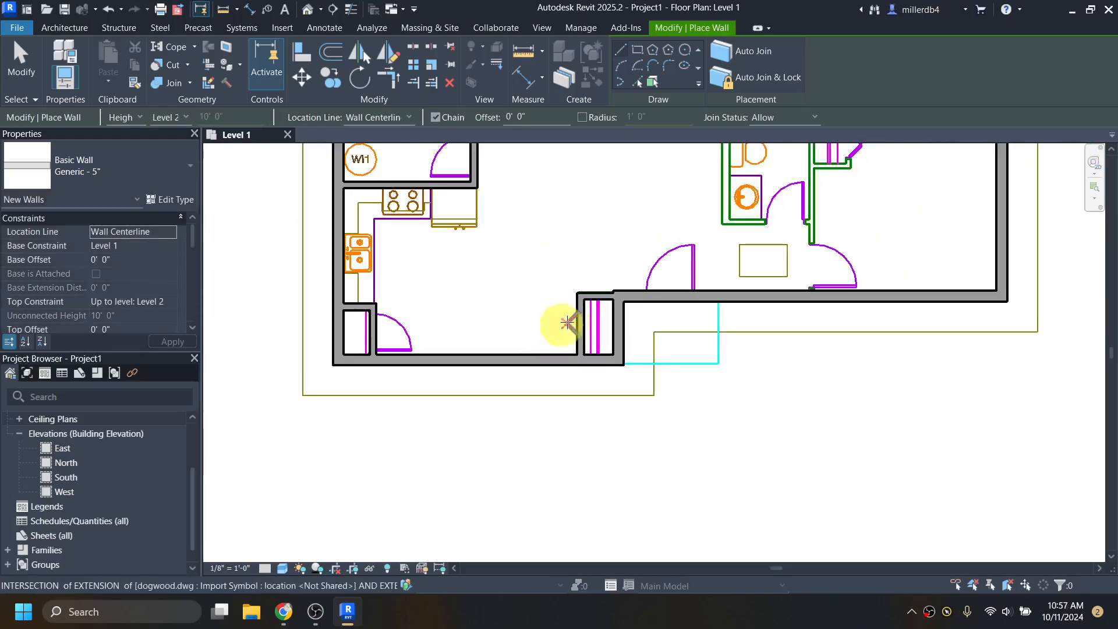
{"action": "scroll", "coordinate": [749, 269], "scroll_direction": "up", "scroll_amount": 2}
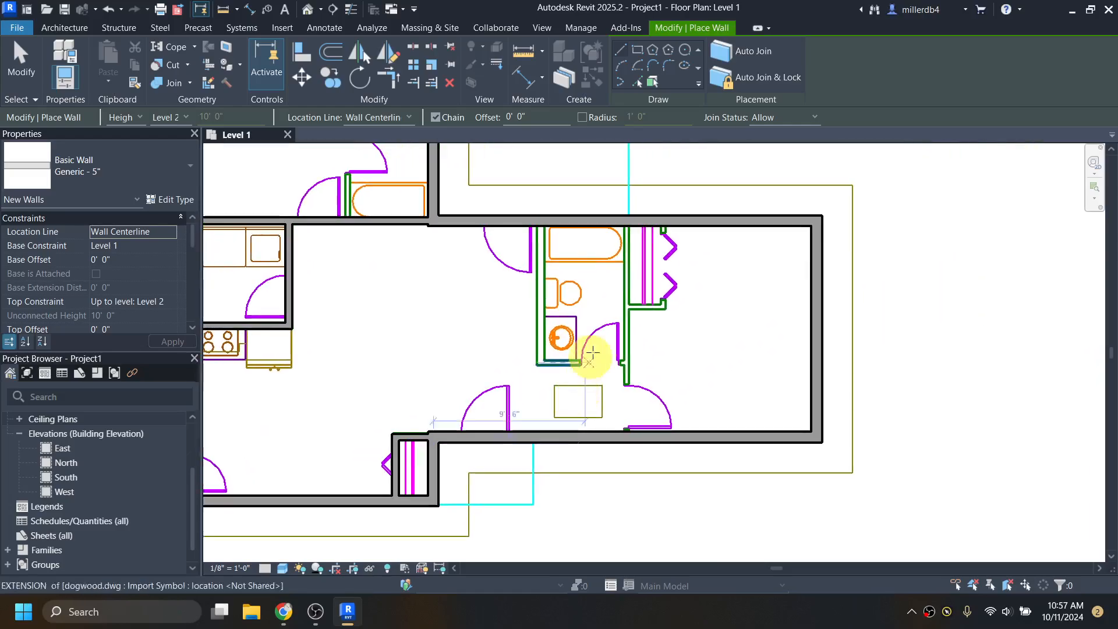
{"action": "left_click", "coordinate": [626, 222]}
{"action": "left_click", "coordinate": [630, 433]}
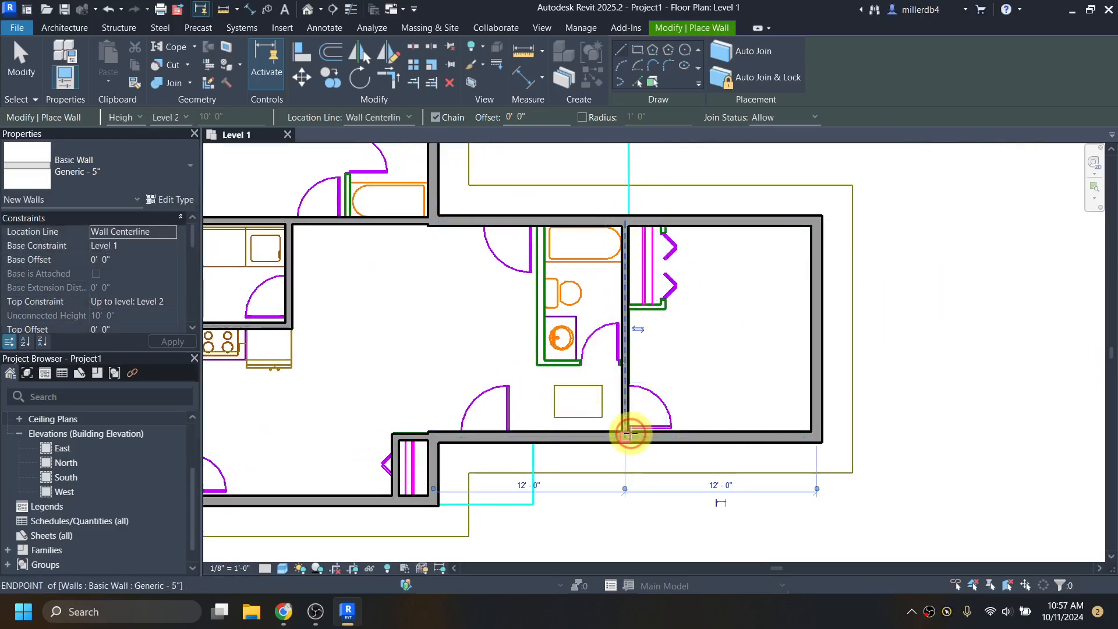
{"action": "left_click", "coordinate": [629, 306]}
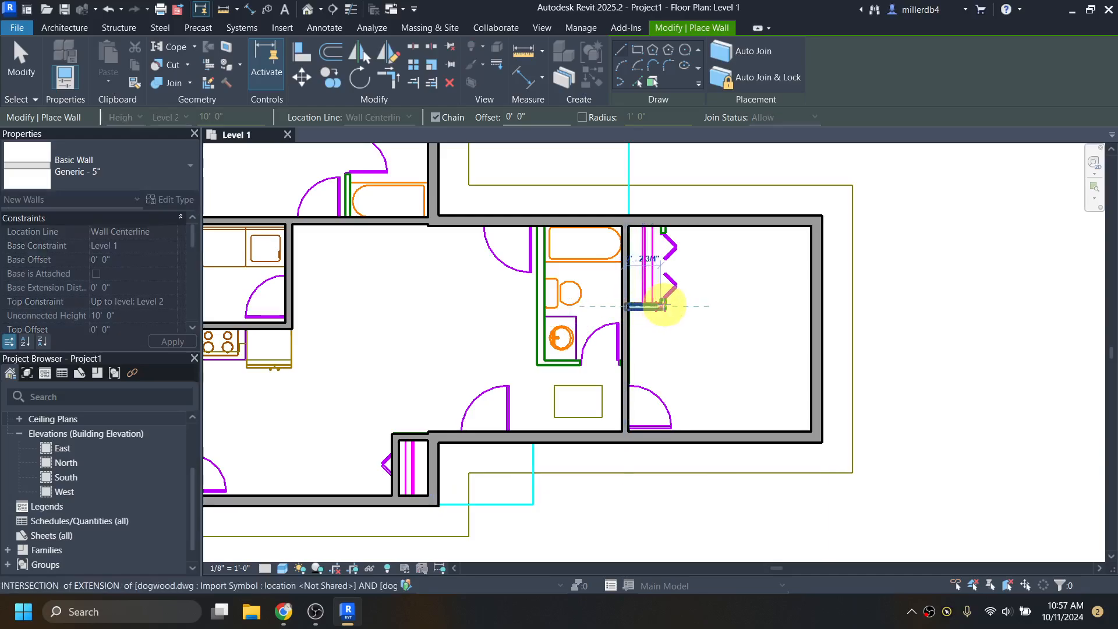
{"action": "left_click", "coordinate": [663, 305]}
{"action": "left_click", "coordinate": [667, 228]}
{"action": "key", "text": "Escape"}
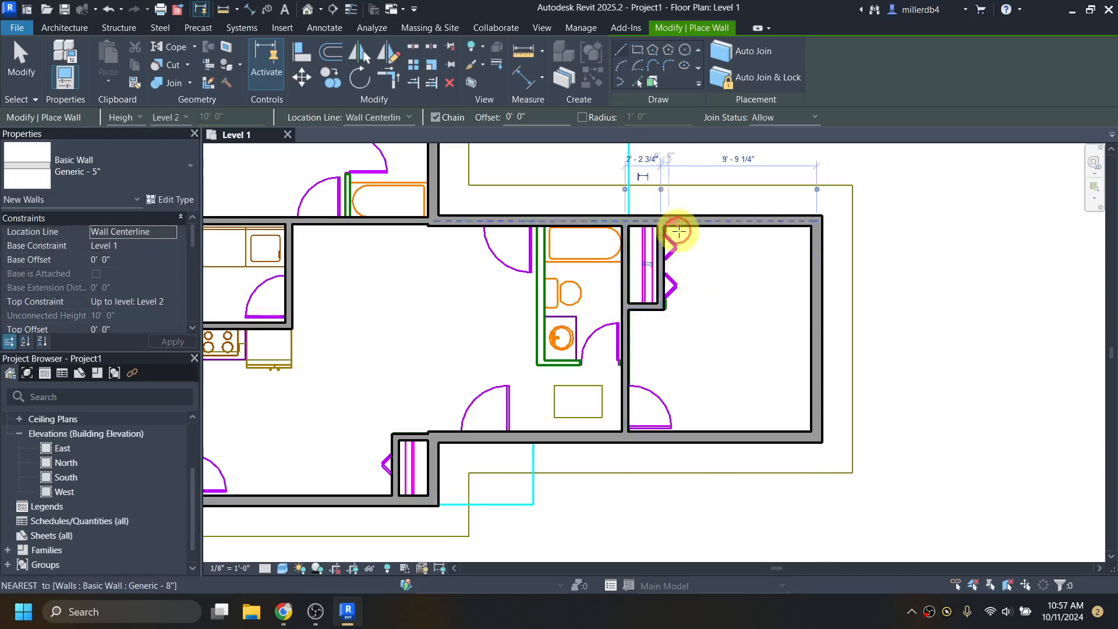
- Draw the bathroom wall down past the toilet and across to the right wall
{"action": "left_click", "coordinate": [541, 223]}
{"action": "left_click", "coordinate": [536, 364]}
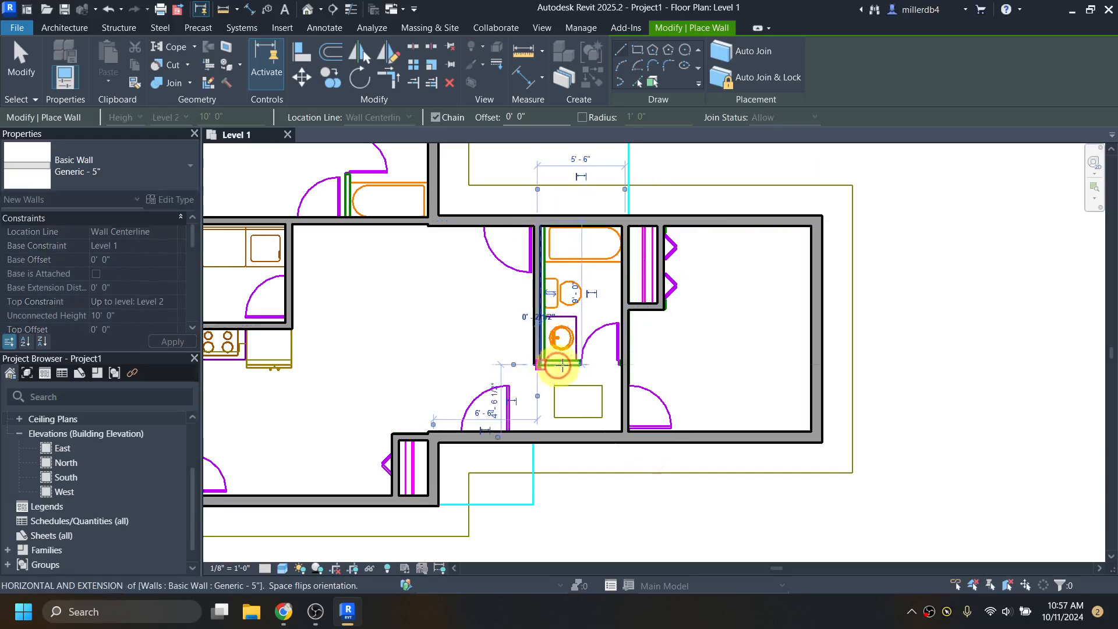
{"action": "left_click", "coordinate": [624, 364]}
{"action": "key", "text": "Escape"}
- Draw the upper bathroom's vertical wall beside the bathtub and its horizontal wall
{"action": "scroll", "coordinate": [424, 285], "scroll_direction": "down", "scroll_amount": 2}
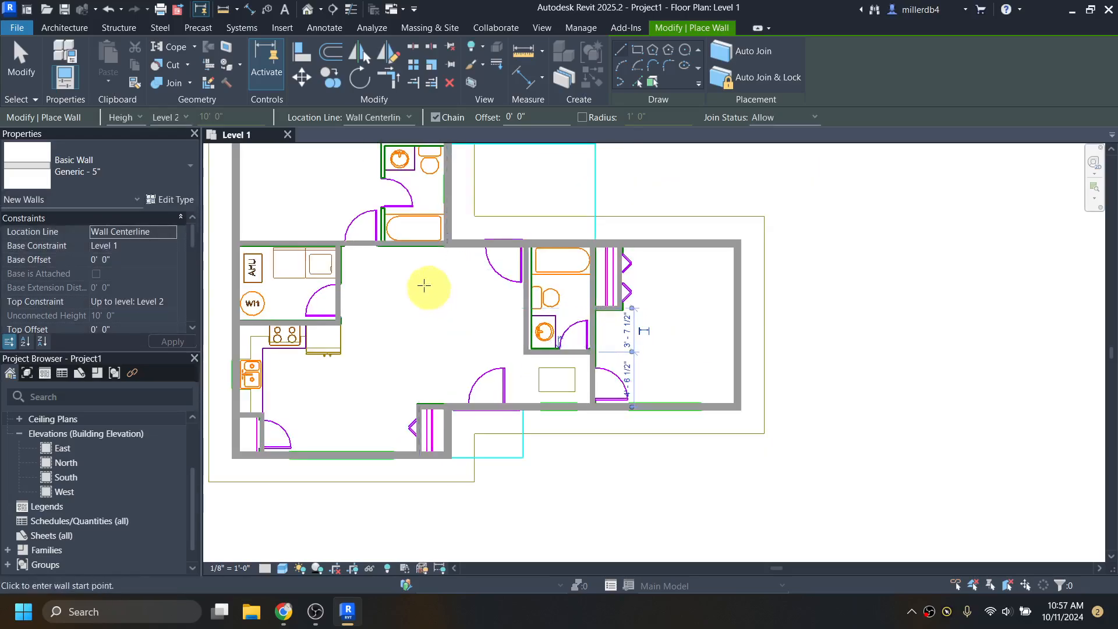
{"action": "middle_click_drag", "start_coordinate": [424, 285], "coordinate": [491, 459]}
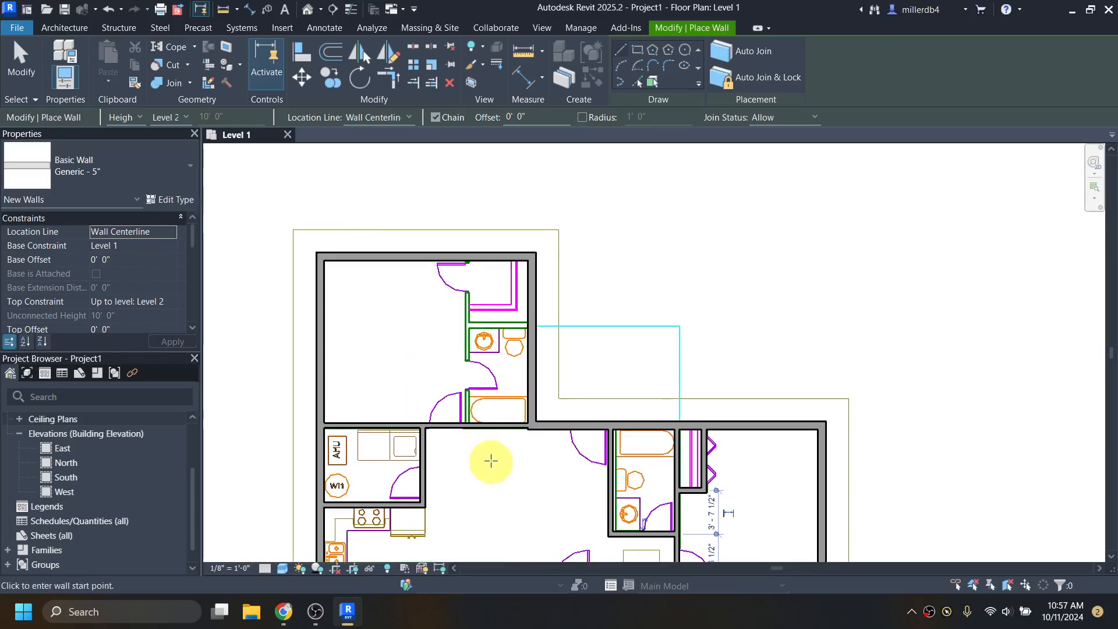
{"action": "left_click", "coordinate": [466, 256]}
{"action": "left_click", "coordinate": [465, 424]}
{"action": "key", "text": "Escape"}
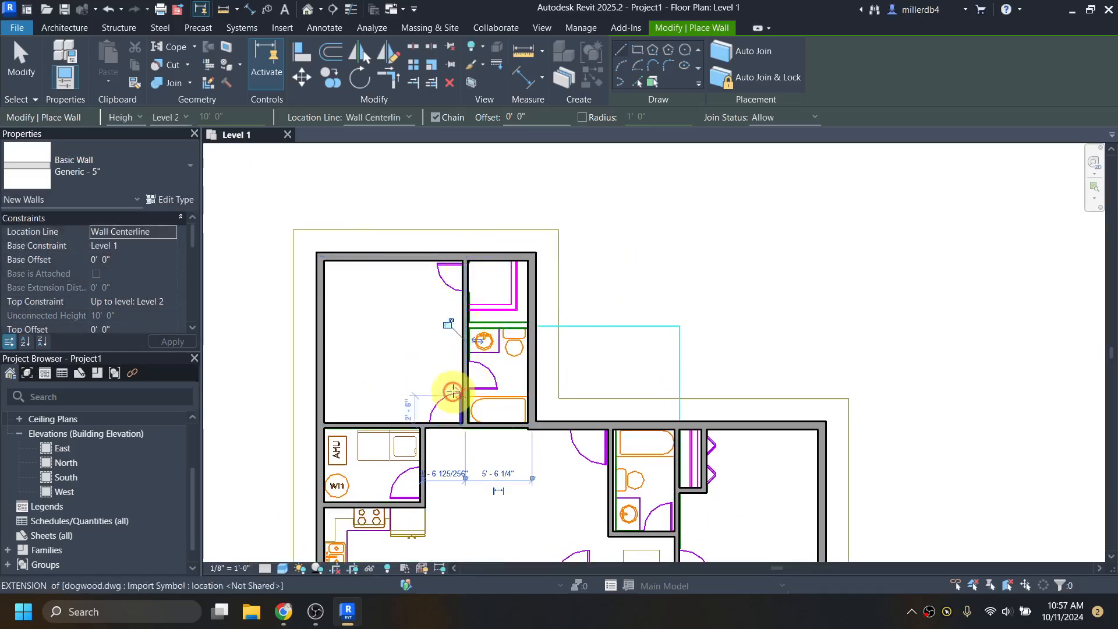
{"action": "scroll", "coordinate": [468, 340], "scroll_direction": "up", "scroll_amount": 4}
{"action": "left_click", "coordinate": [466, 326]}
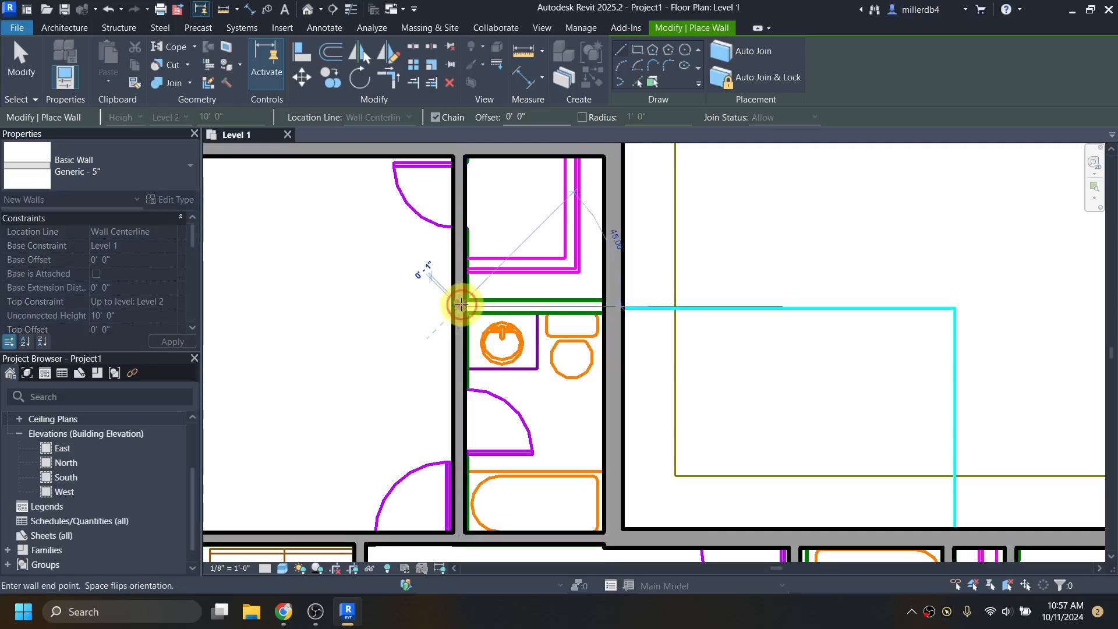
{"action": "left_click", "coordinate": [604, 306]}
{"action": "scroll", "coordinate": [608, 312], "scroll_direction": "down", "scroll_amount": 4}
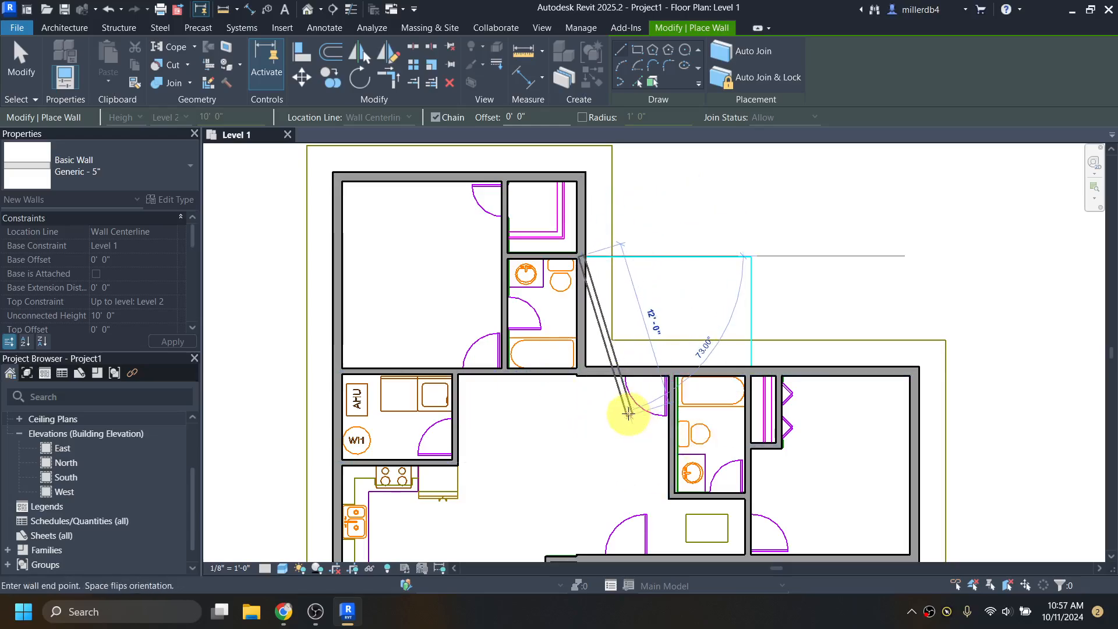
{"action": "key", "text": "Escape"}
{"action": "key", "text": "Escape"}
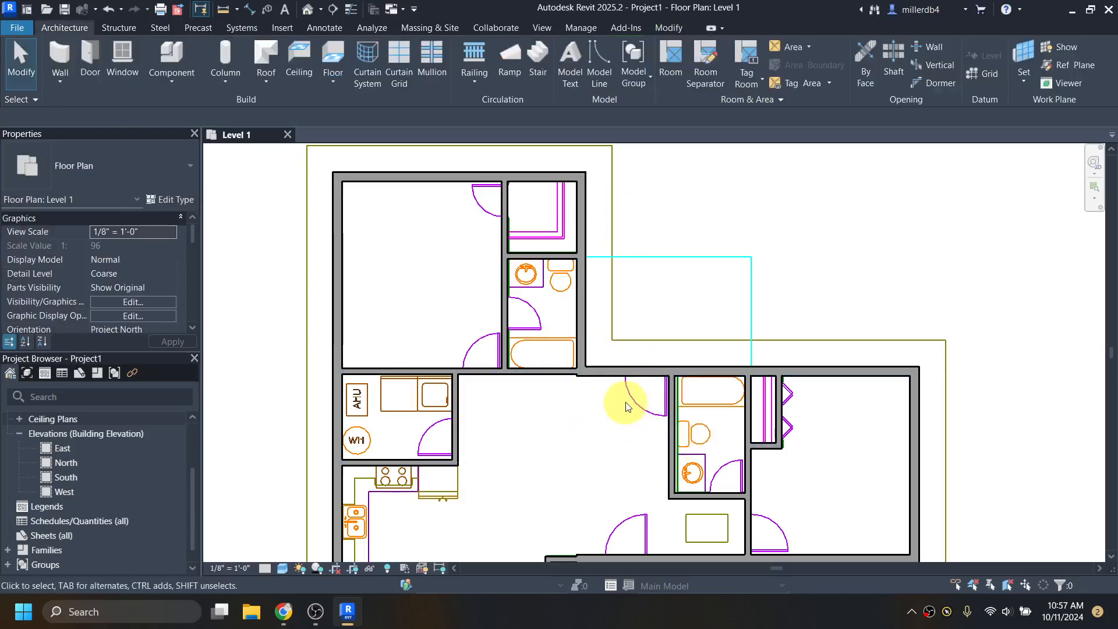
- Zoom into the central room's wall jog, toggling Thin Lines (TL) on and off
{"action": "middle_click_drag", "start_coordinate": [636, 431], "coordinate": [611, 369]}
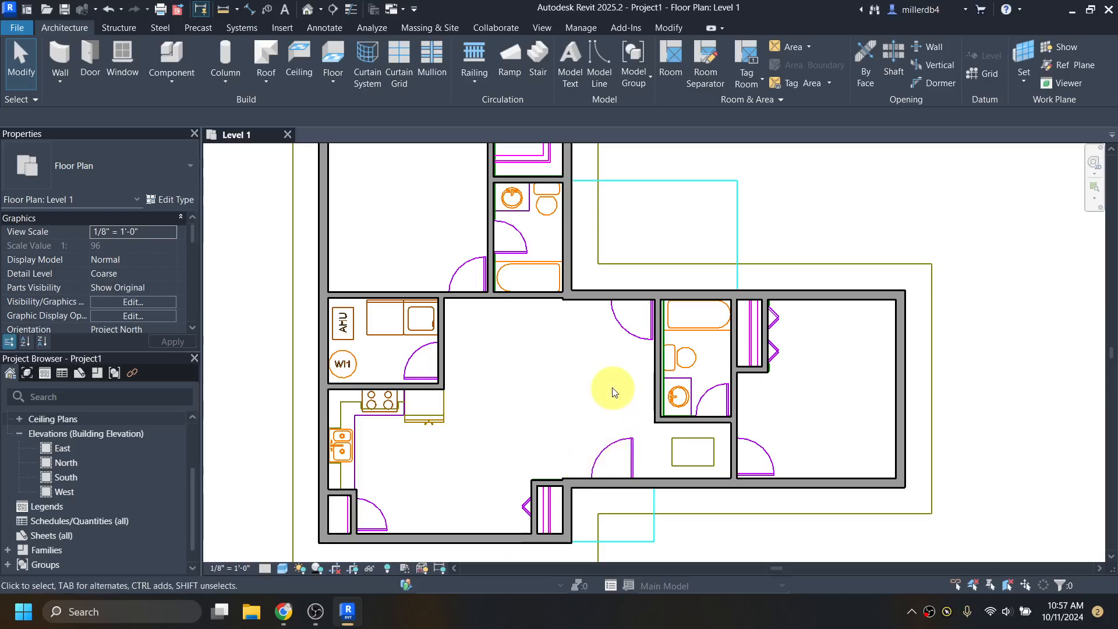
{"action": "scroll", "coordinate": [576, 309], "scroll_direction": "up", "scroll_amount": 1}
{"action": "scroll", "coordinate": [576, 309], "scroll_direction": "up", "scroll_amount": 7}
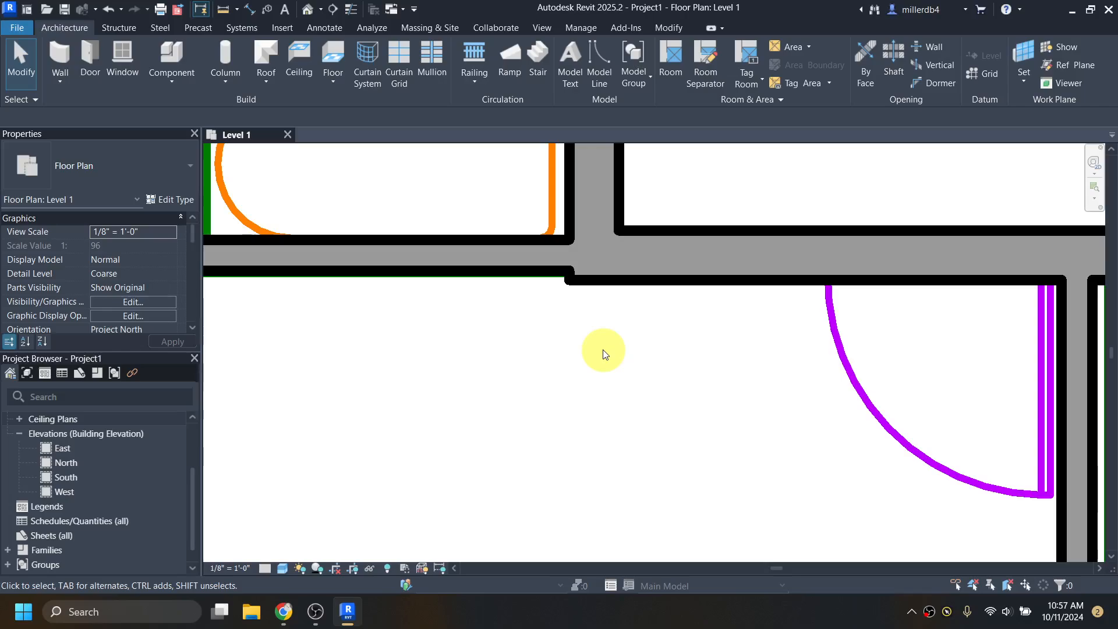
{"action": "key", "text": "t"}
{"action": "key", "text": "l"}
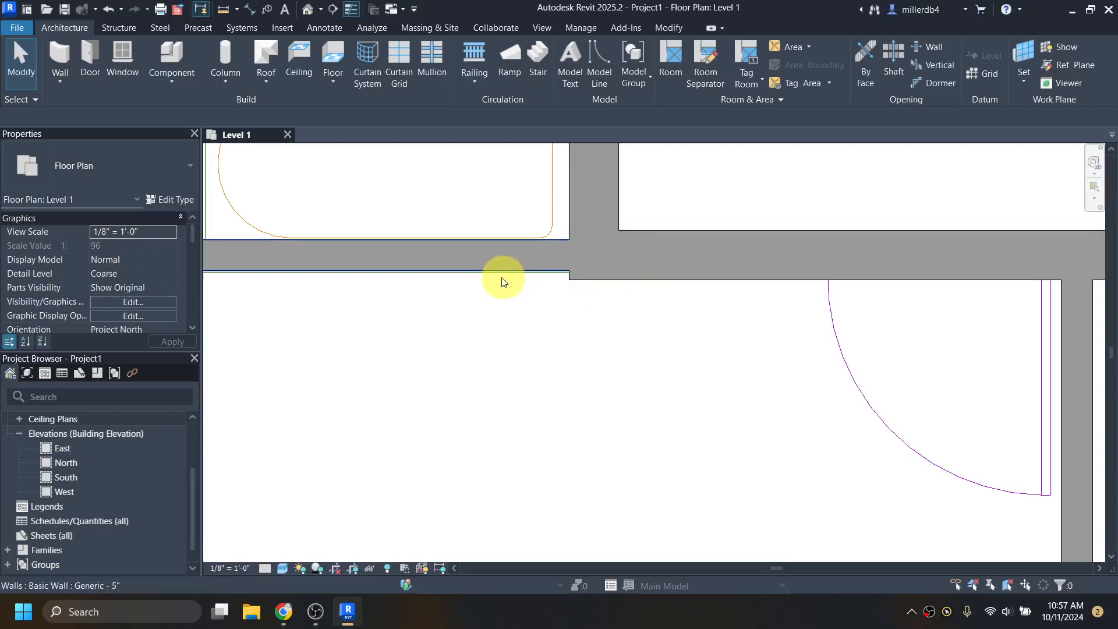
{"action": "scroll", "coordinate": [457, 291], "scroll_direction": "down", "scroll_amount": 1}
{"action": "scroll", "coordinate": [456, 291], "scroll_direction": "down", "scroll_amount": 3}
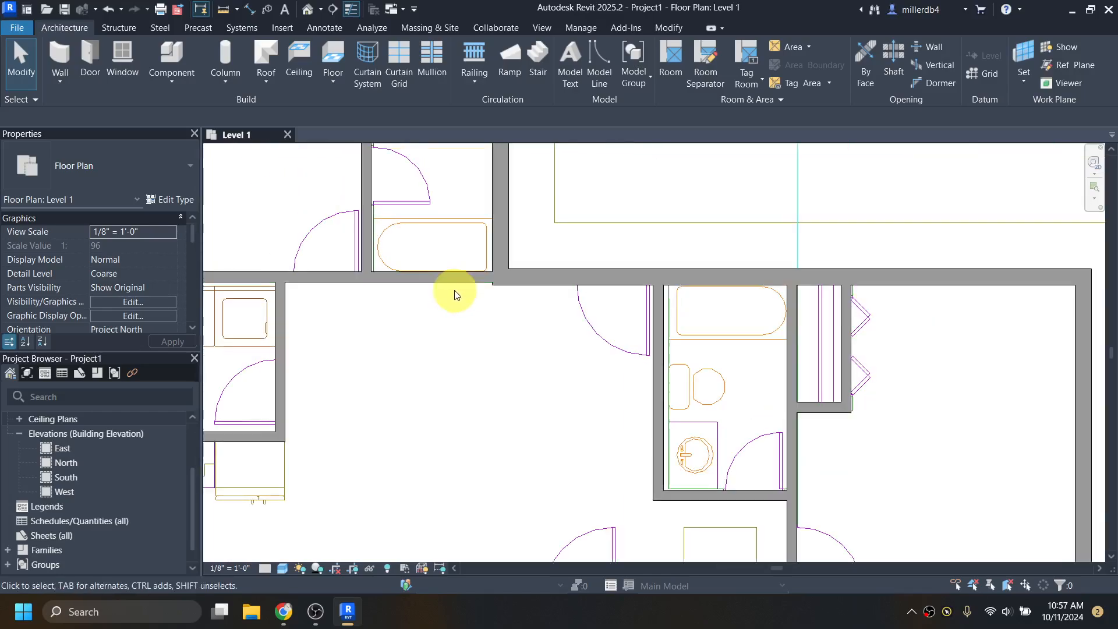
{"action": "scroll", "coordinate": [514, 294], "scroll_direction": "down", "scroll_amount": 1}
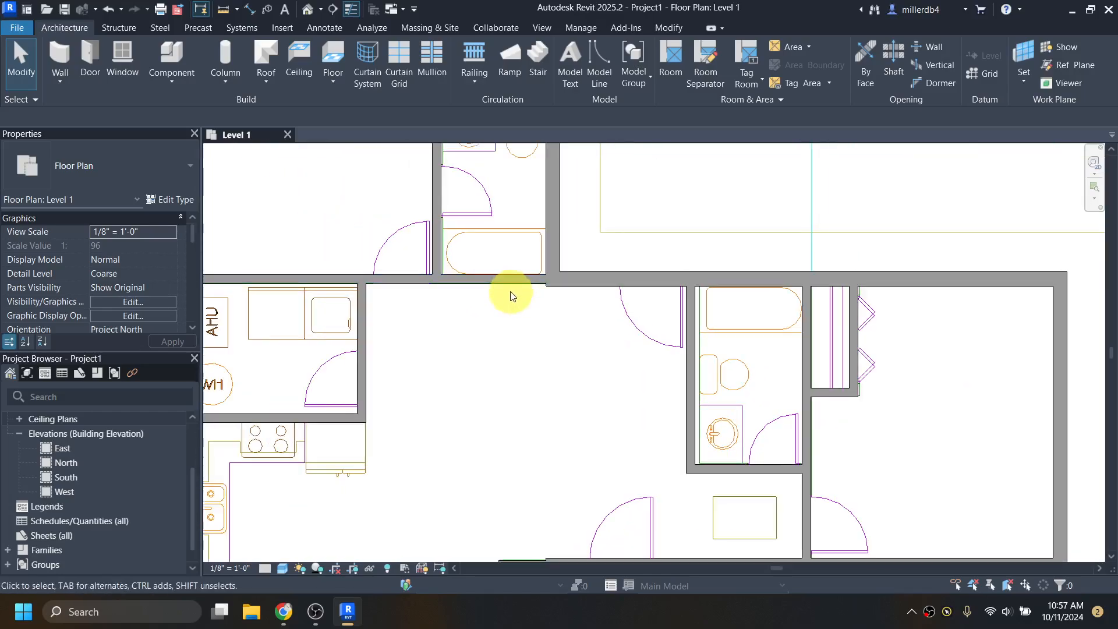
{"action": "scroll", "coordinate": [516, 295], "scroll_direction": "up", "scroll_amount": 1}
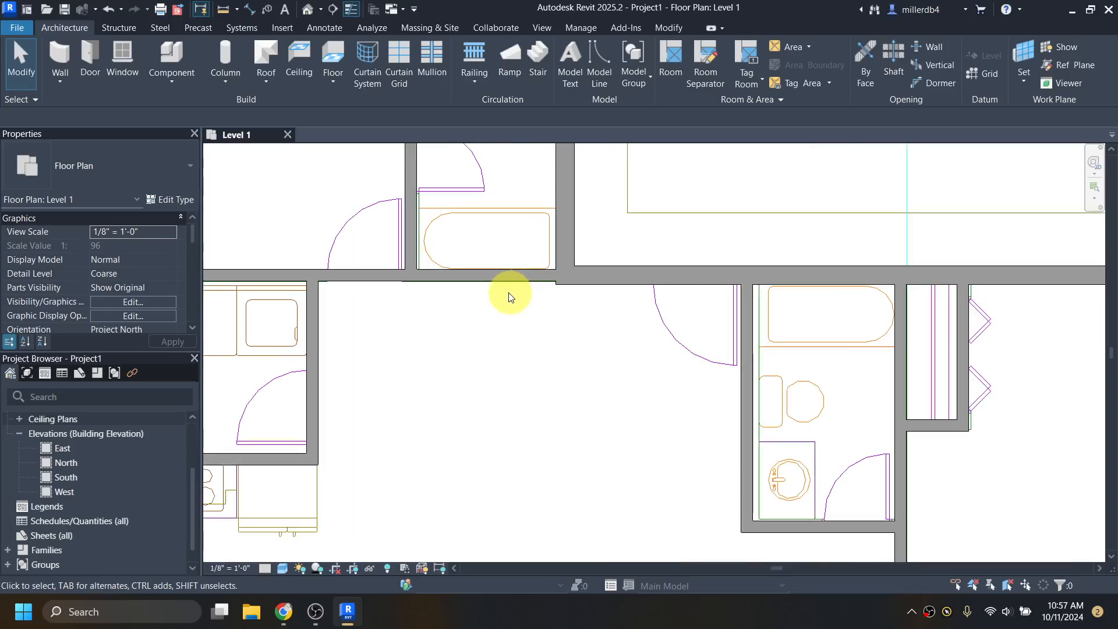
{"action": "scroll", "coordinate": [524, 292], "scroll_direction": "up", "scroll_amount": 2}
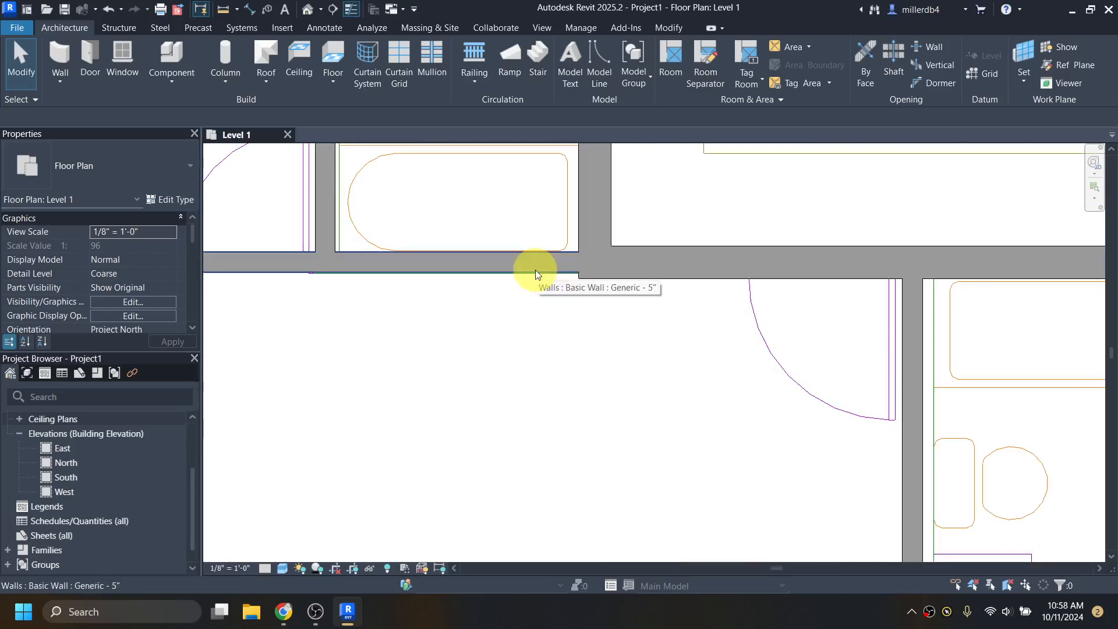
{"action": "key", "text": "t"}
{"action": "key", "text": "l"}
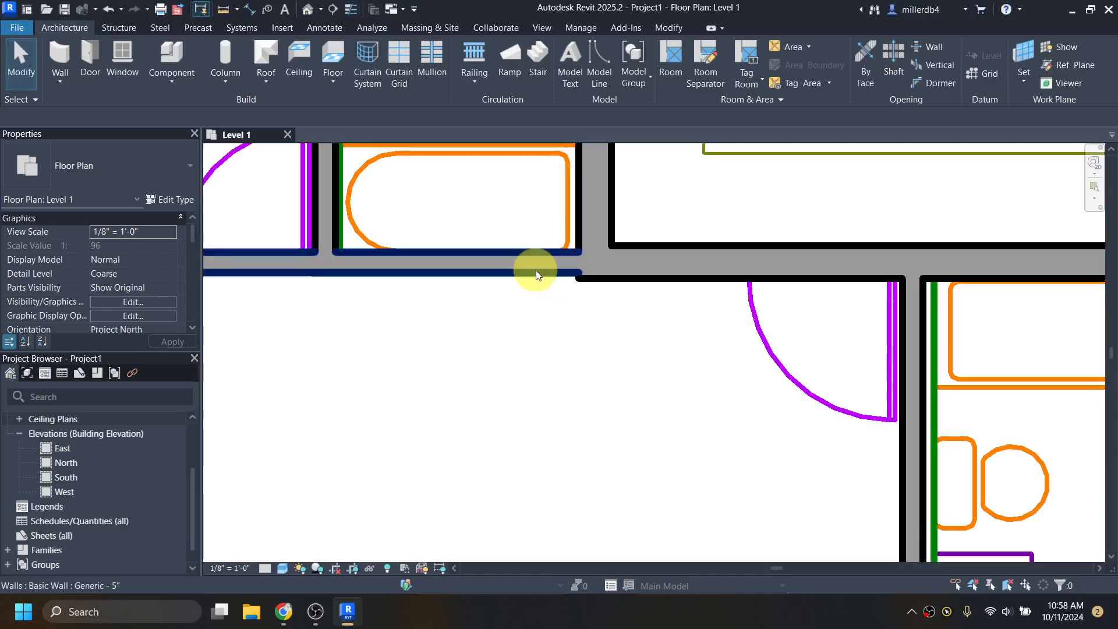
- Toggle Thin Lines once more from the toolbar and start the Align tool with AL
{"action": "left_click", "coordinate": [351, 10]}
{"action": "left_click", "coordinate": [351, 10]}
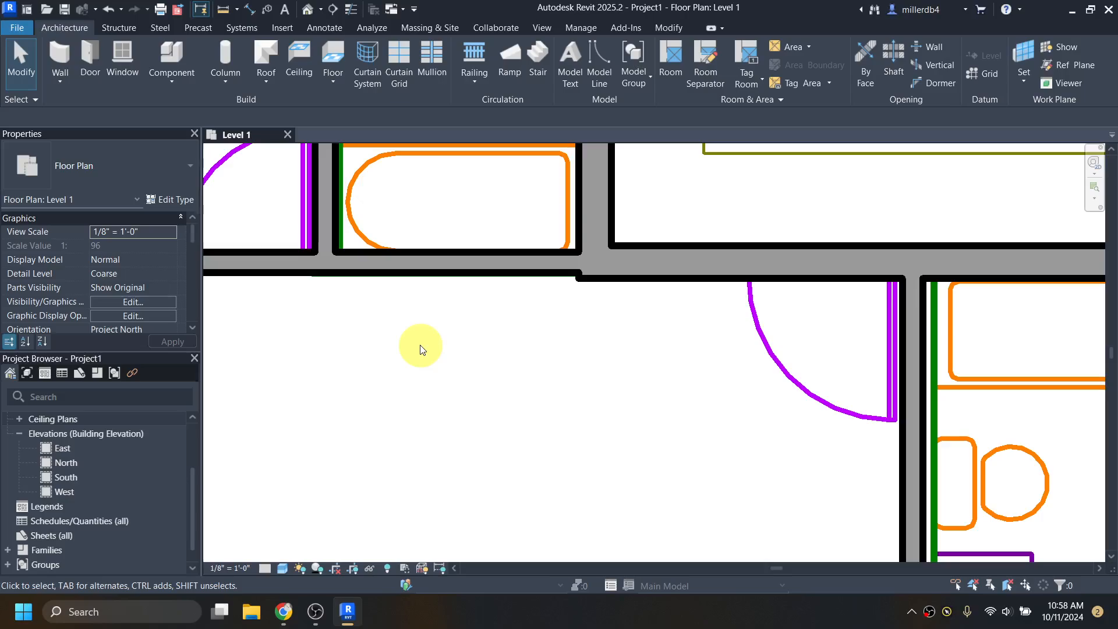
{"action": "key", "text": "a"}
{"action": "key", "text": "l"}
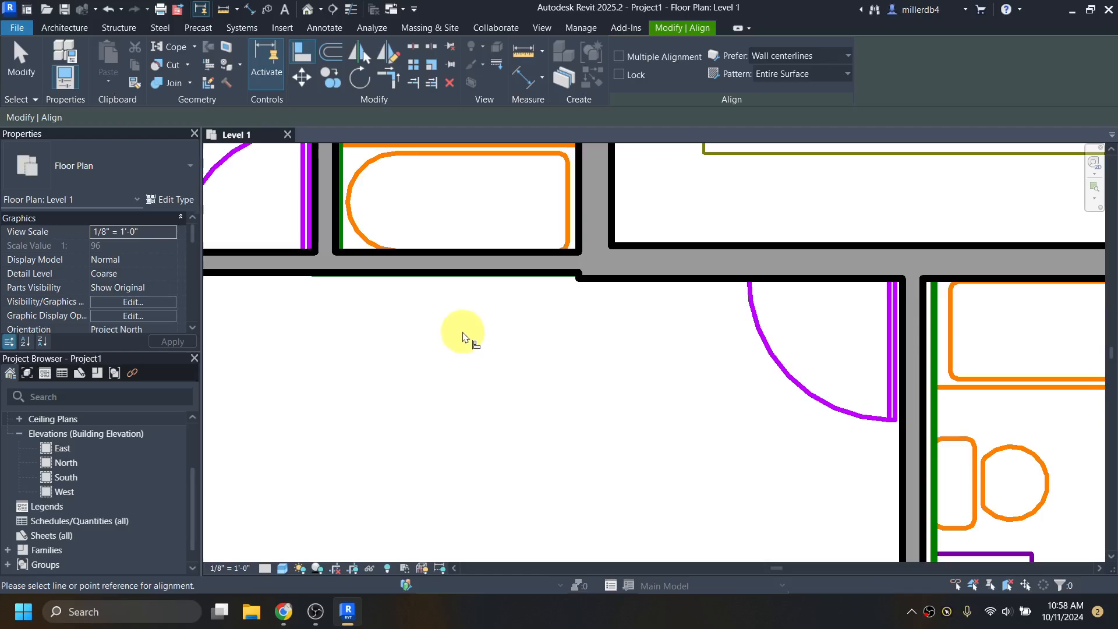
- Align the stepped top wall to the right wall's face, lock it, and enable auto-lock
{"action": "key", "text": "Escape"}
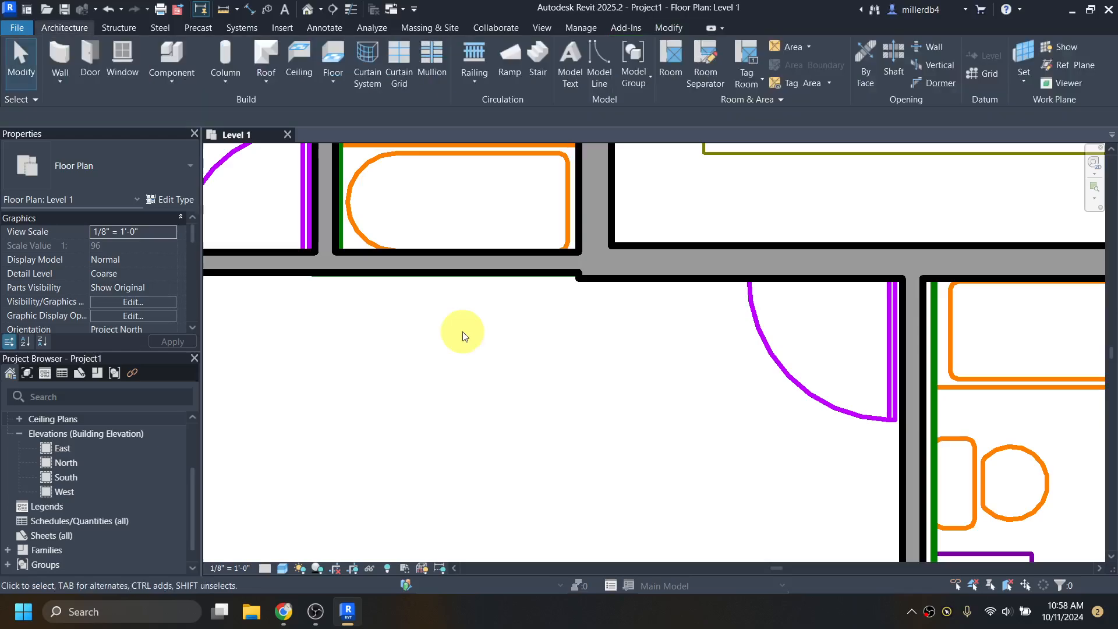
{"action": "left_click", "coordinate": [700, 282]}
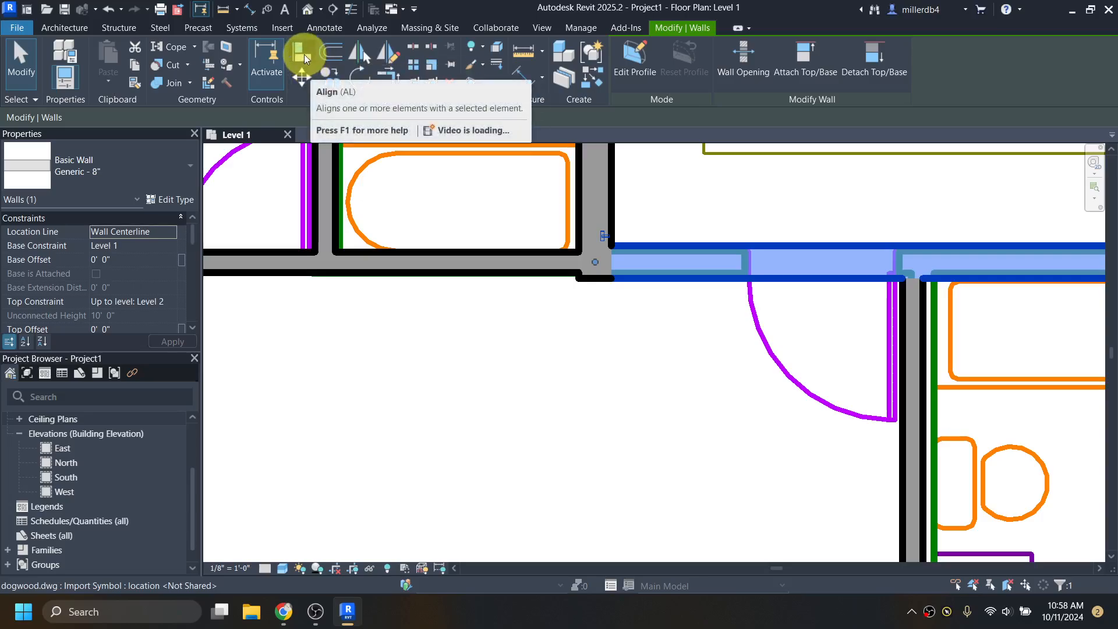
{"action": "key", "text": "a"}
{"action": "key", "text": "l"}
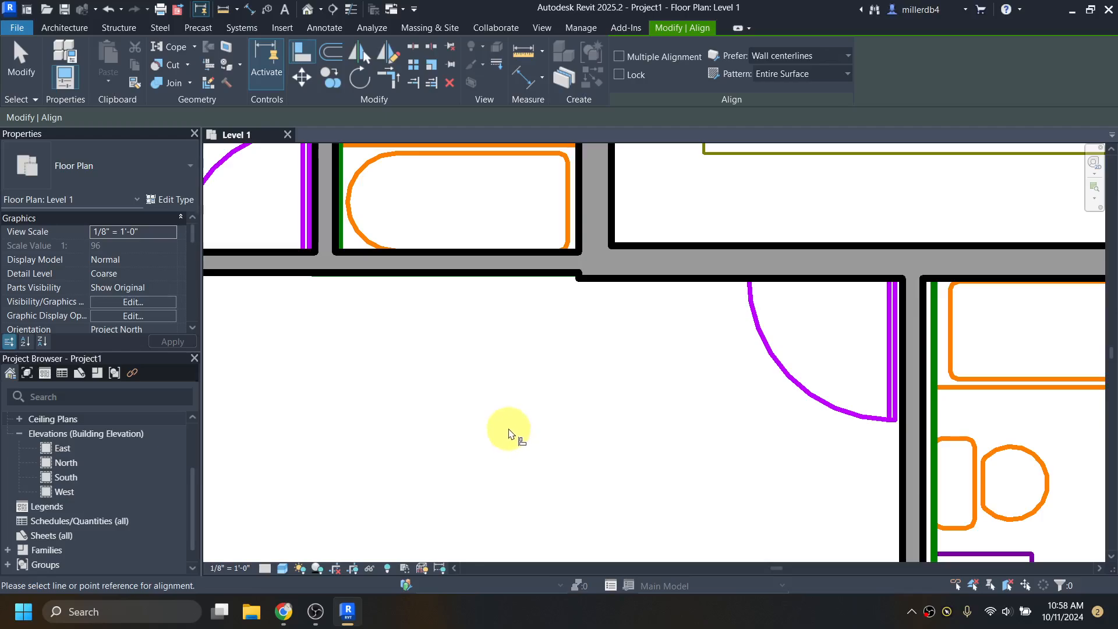
{"action": "left_click", "coordinate": [677, 283]}
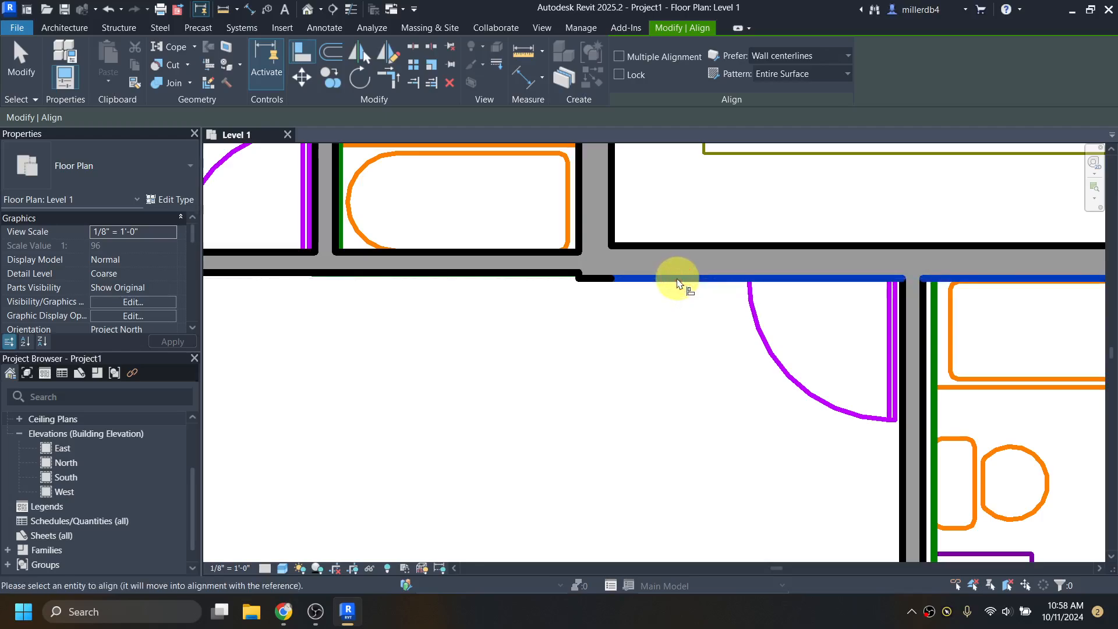
{"action": "left_click", "coordinate": [469, 279]}
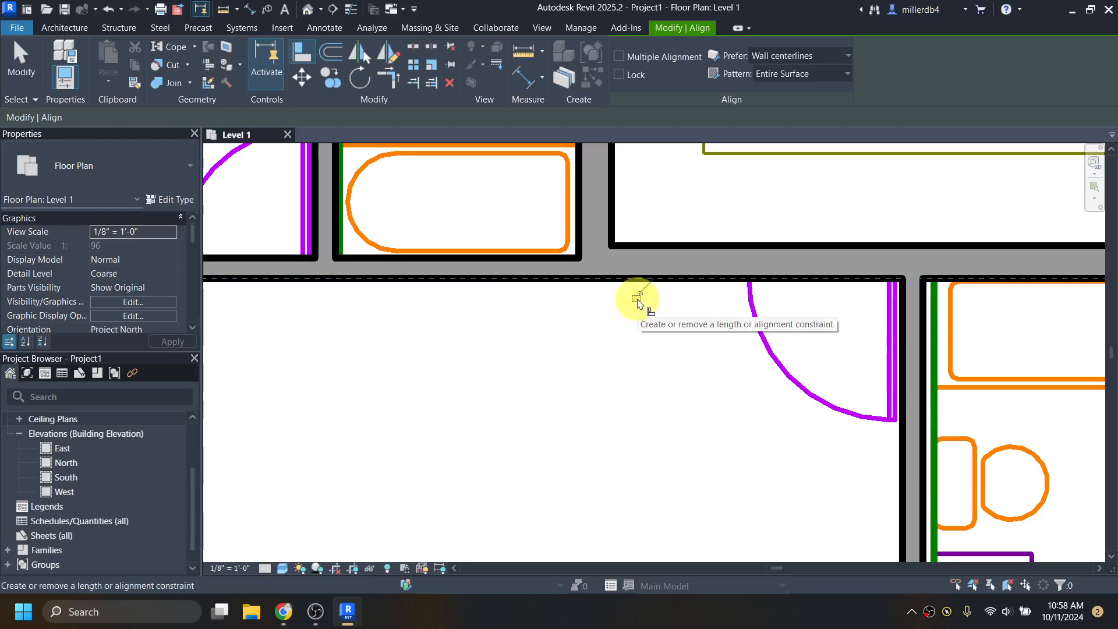
{"action": "left_click", "coordinate": [636, 298]}
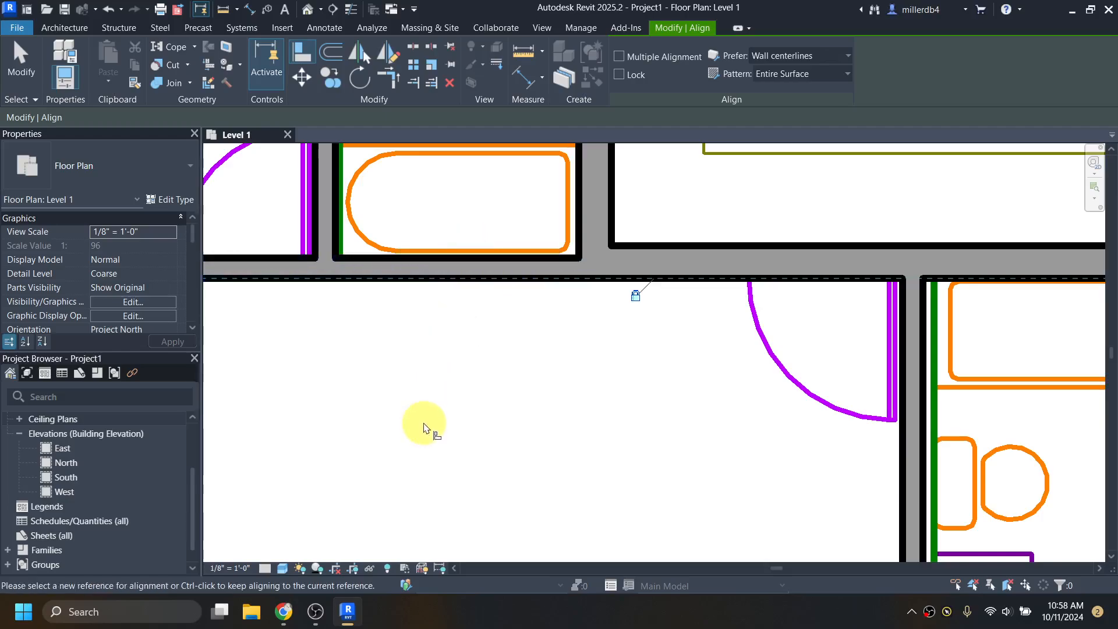
{"action": "left_click", "coordinate": [619, 75]}
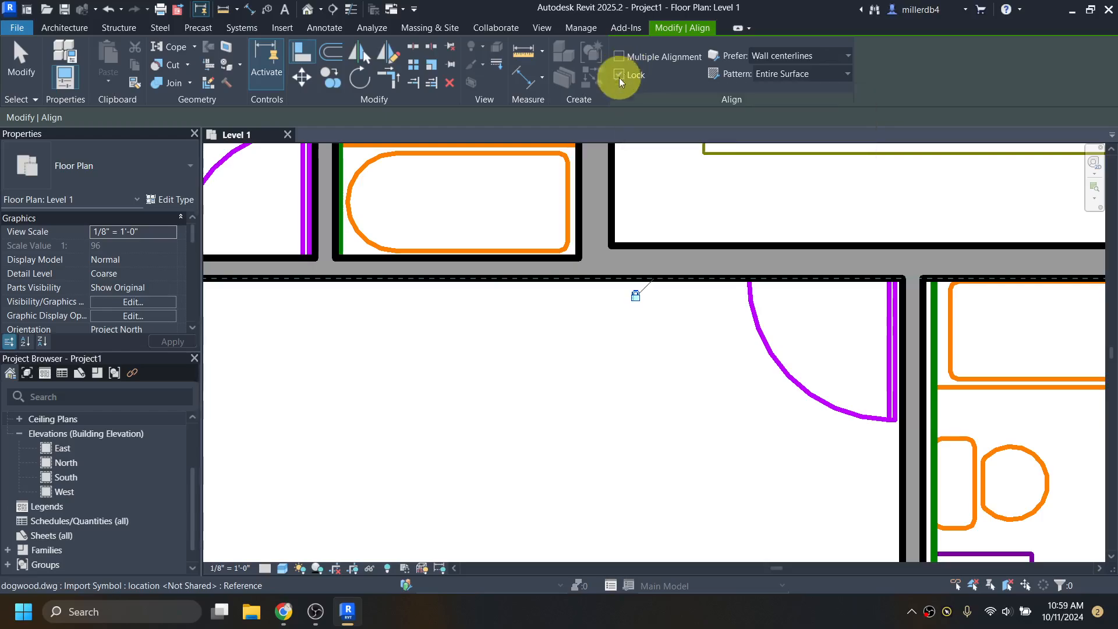
- Align the short 5" wall's face flush with the 8" wall and lock it
{"action": "scroll", "coordinate": [606, 353], "scroll_direction": "down", "scroll_amount": 3}
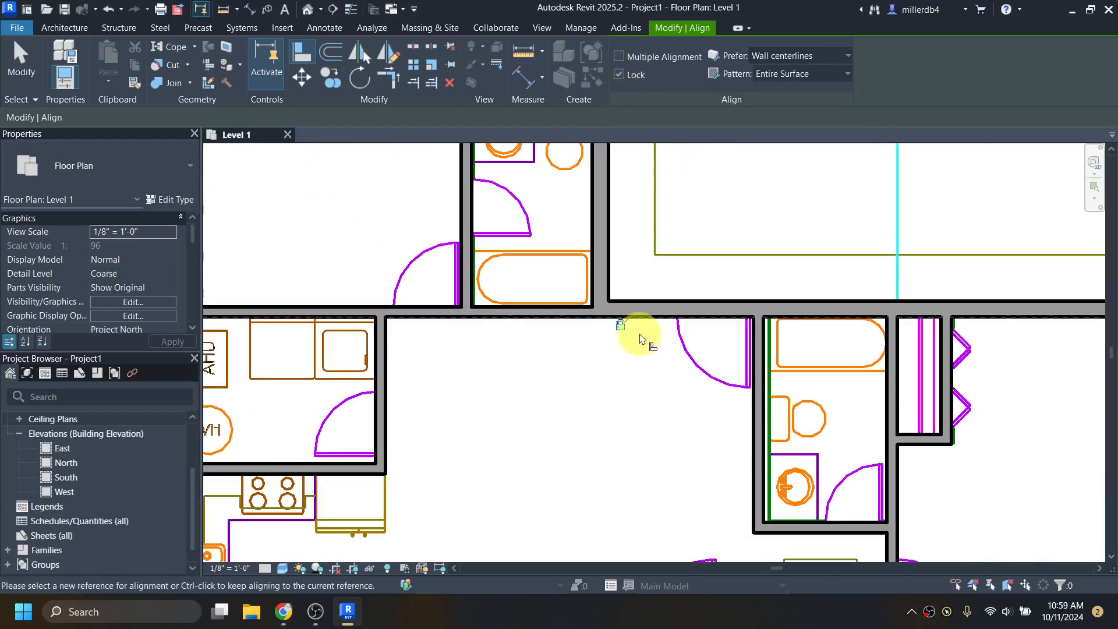
{"action": "scroll", "coordinate": [669, 436], "scroll_direction": "down", "scroll_amount": 1}
{"action": "middle_click_drag", "start_coordinate": [672, 453], "coordinate": [583, 236]}
{"action": "scroll", "coordinate": [454, 387], "scroll_direction": "up", "scroll_amount": 3}
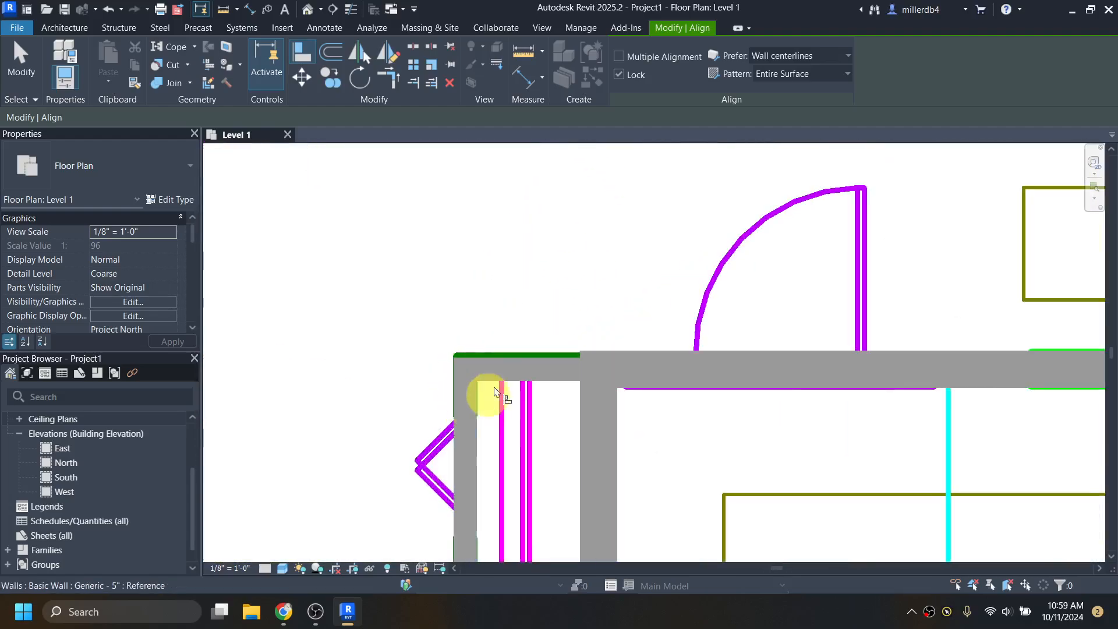
{"action": "left_click", "coordinate": [532, 360]}
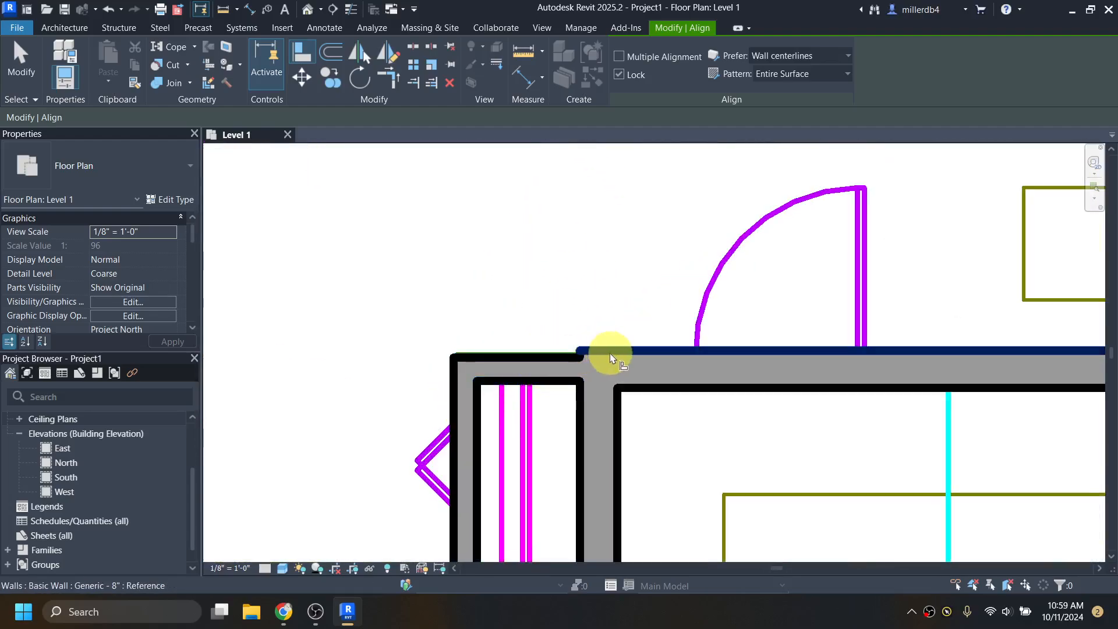
{"action": "left_click", "coordinate": [682, 351]}
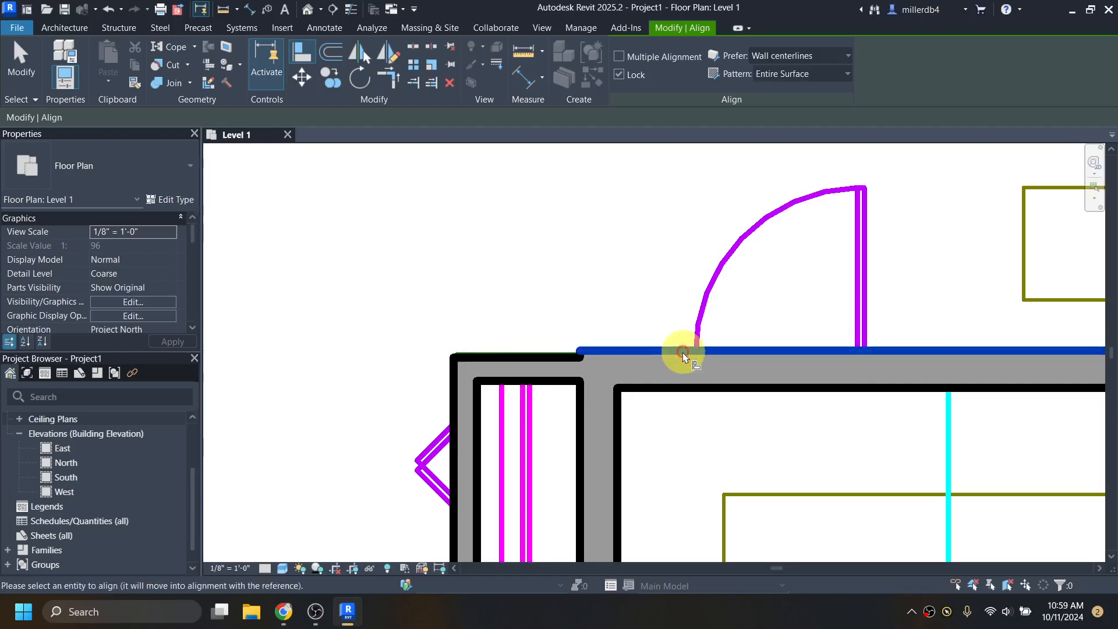
{"action": "left_click", "coordinate": [535, 360]}
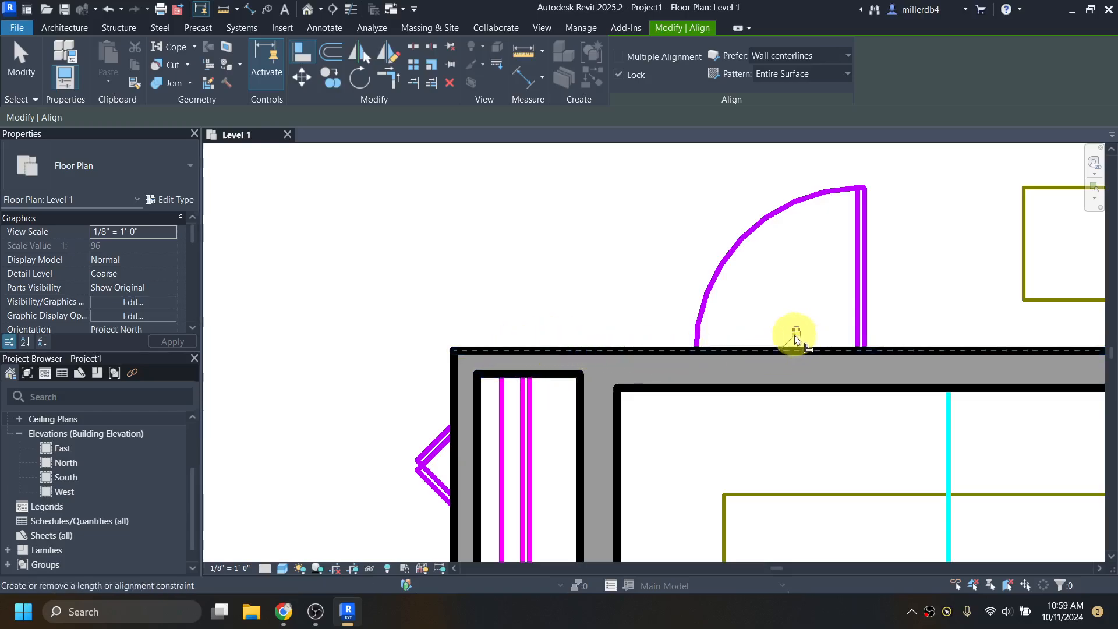
{"action": "left_click", "coordinate": [795, 334]}
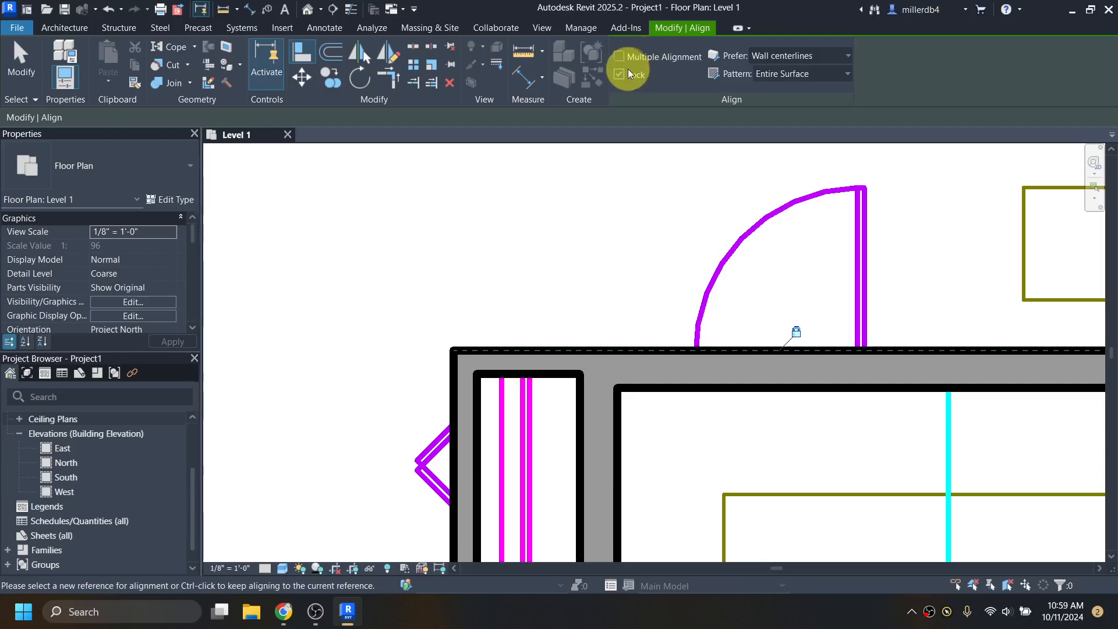
{"action": "scroll", "coordinate": [586, 324], "scroll_direction": "down", "scroll_amount": 5}
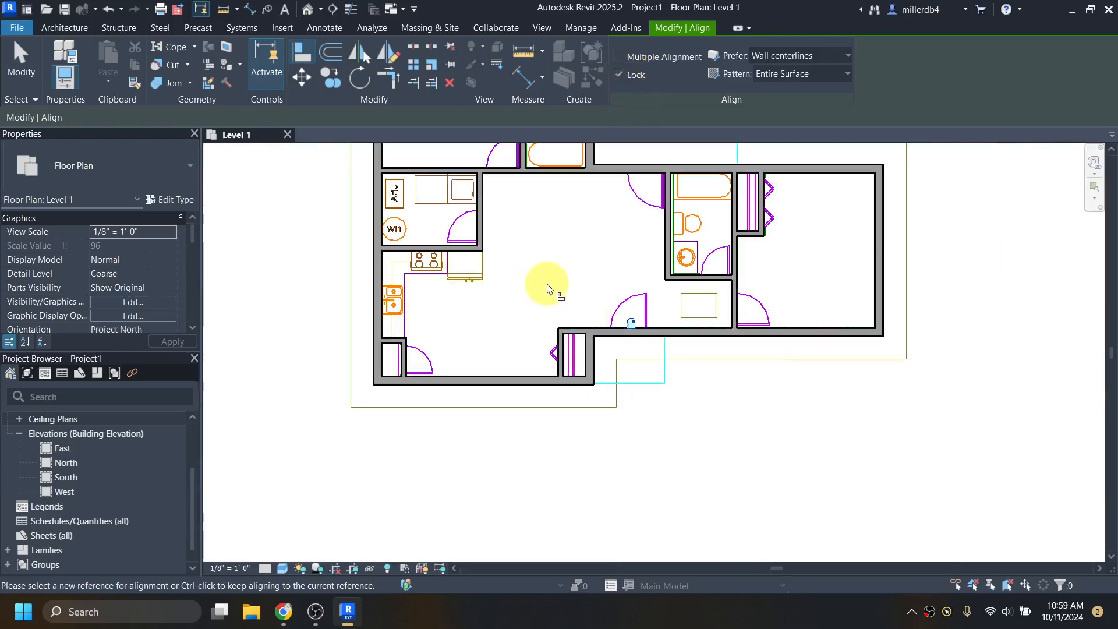
{"action": "middle_click_drag", "start_coordinate": [548, 288], "coordinate": [542, 365]}
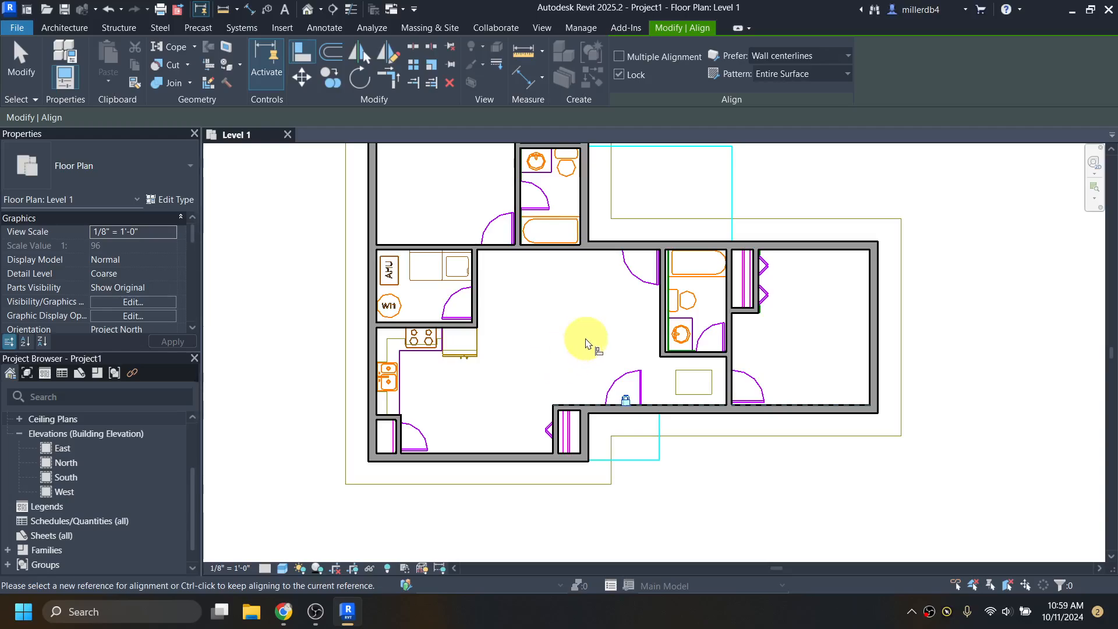
{"action": "scroll", "coordinate": [586, 343], "scroll_direction": "down", "scroll_amount": 3}
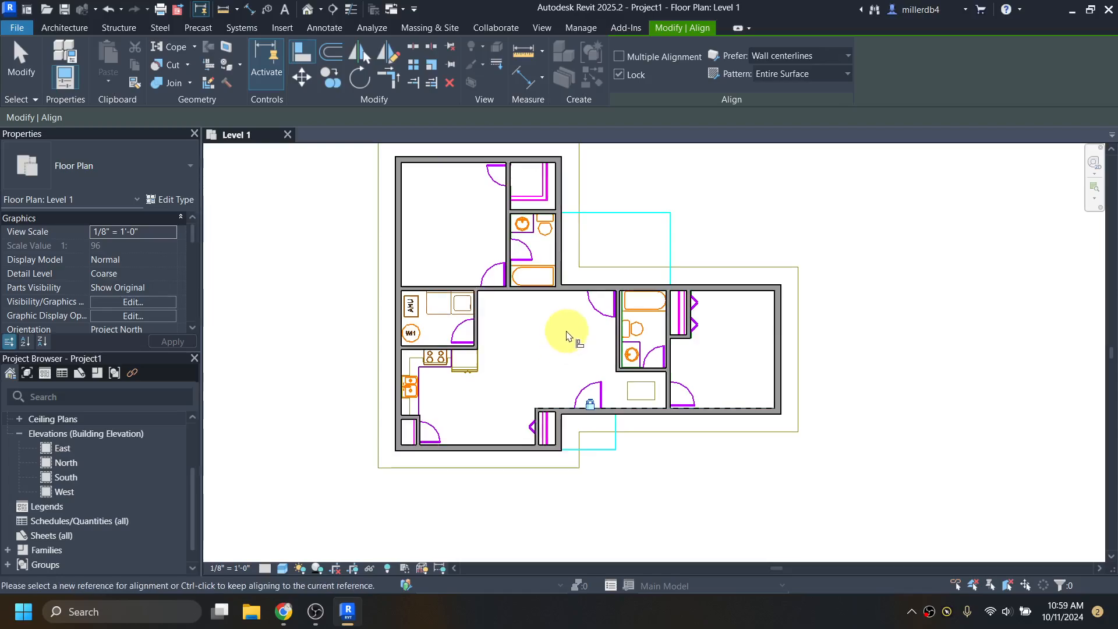
{"action": "key", "text": "Escape"}
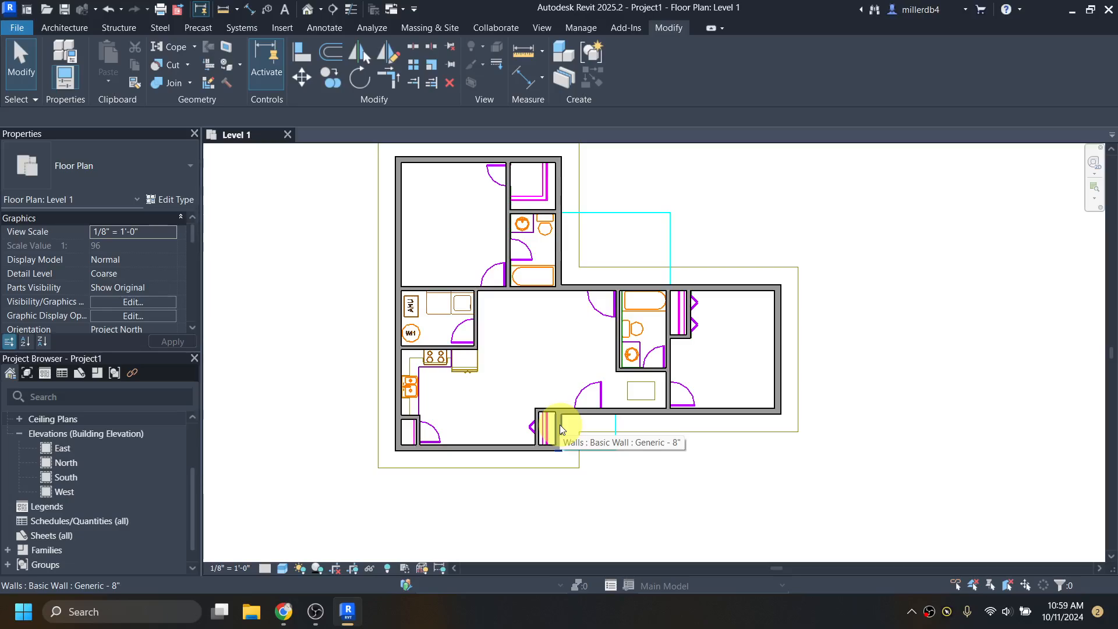
- Select the vertical bathroom wall to read its 5'-6 1/4" and 6'-6" dimensions
{"action": "left_click", "coordinate": [558, 235]}
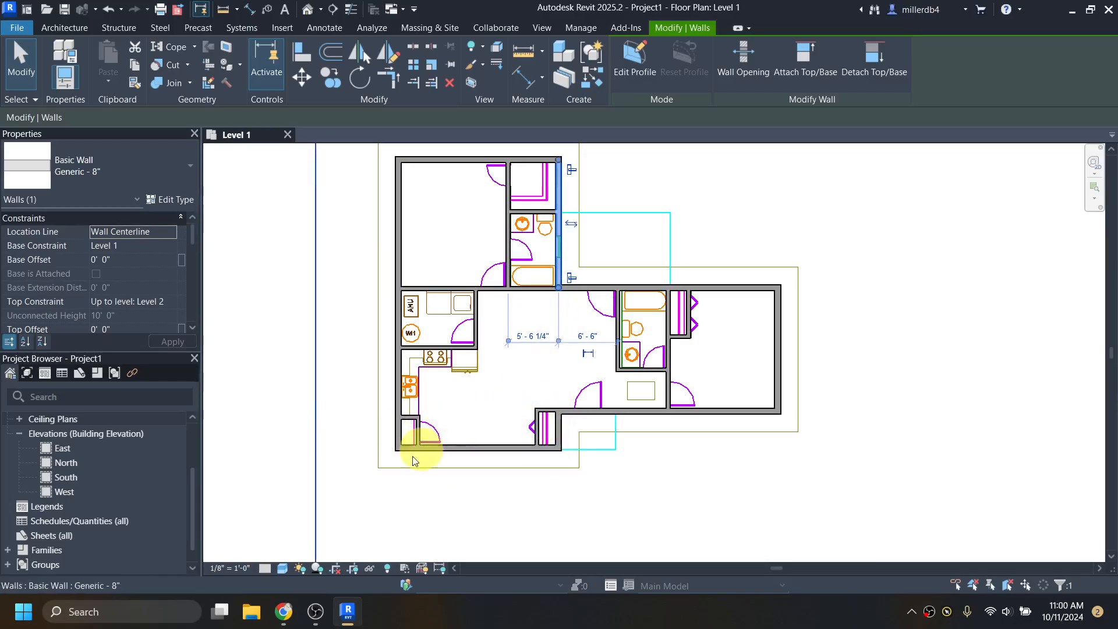
{"action": "left_click", "coordinate": [282, 613]}
- Scroll the Dogwood PDF back to page 1, the title sheet
{"action": "scroll", "coordinate": [500, 337], "scroll_direction": "down", "scroll_amount": 10}
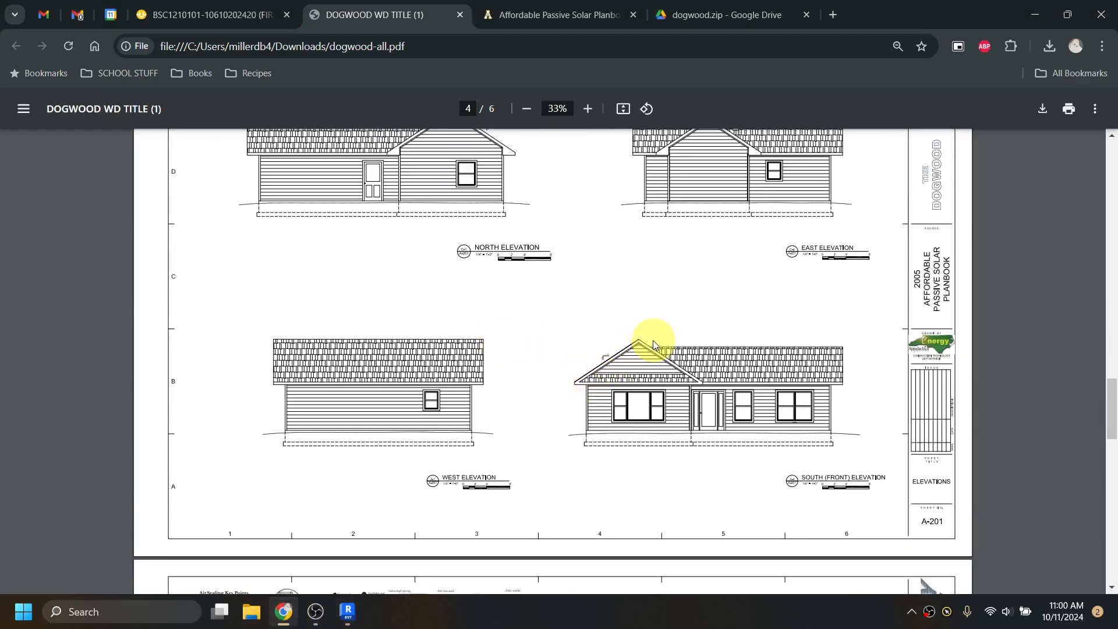
{"action": "scroll", "coordinate": [691, 392], "scroll_direction": "up", "scroll_amount": 5}
{"action": "scroll", "coordinate": [690, 390], "scroll_direction": "up", "scroll_amount": 15}
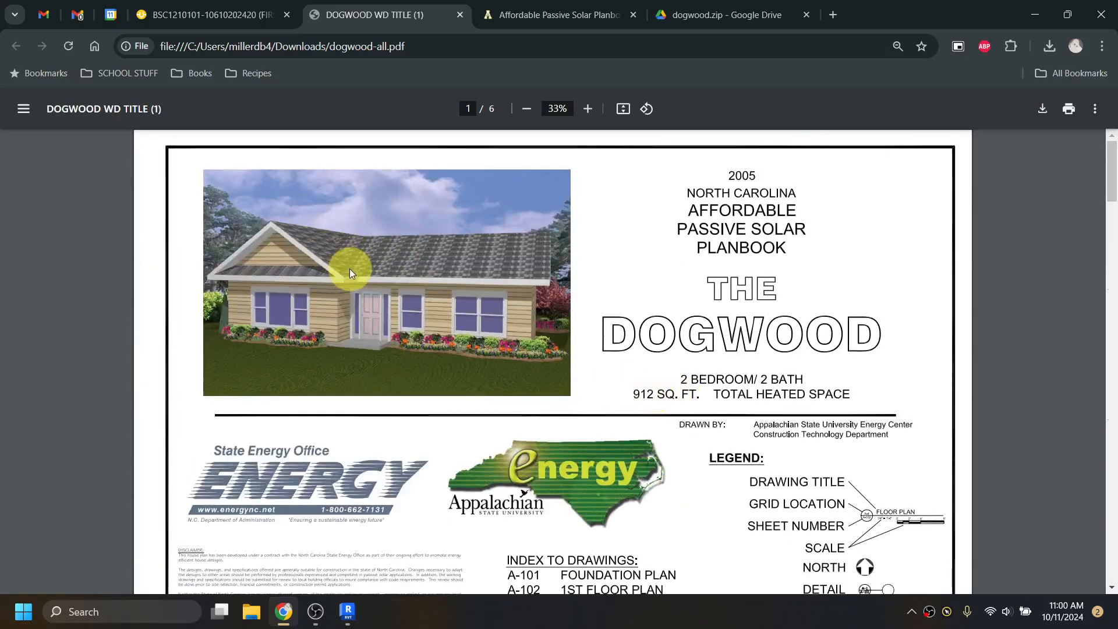
- Minimize Chrome and click empty space on the Level 1 plan to deselect the wall
{"action": "left_click", "coordinate": [1035, 16]}
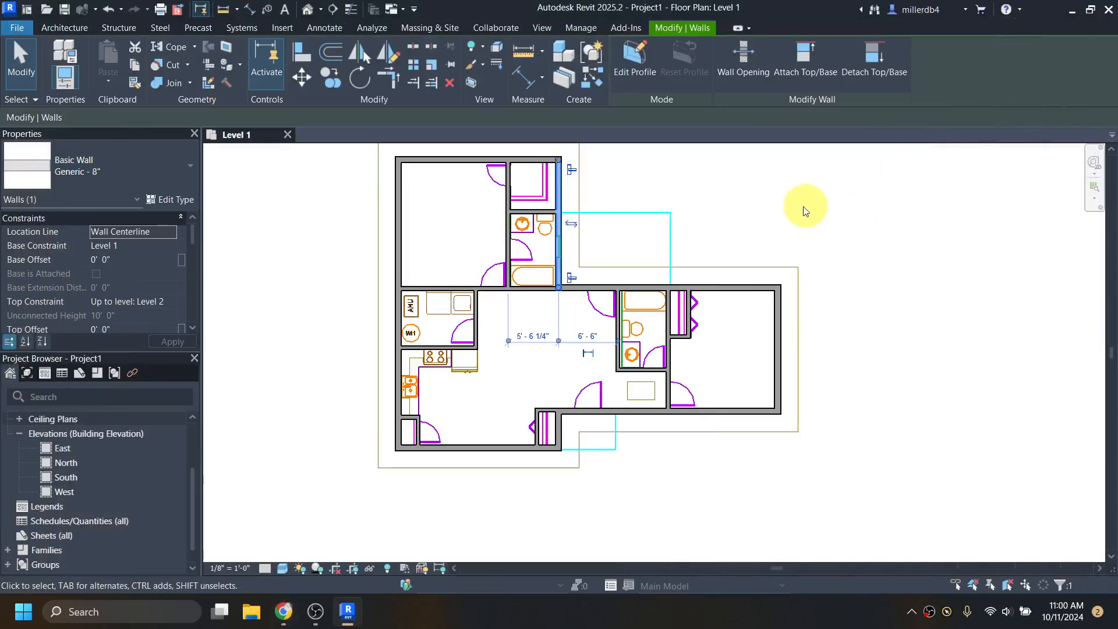
{"action": "scroll", "coordinate": [582, 305], "scroll_direction": "up", "scroll_amount": 1}
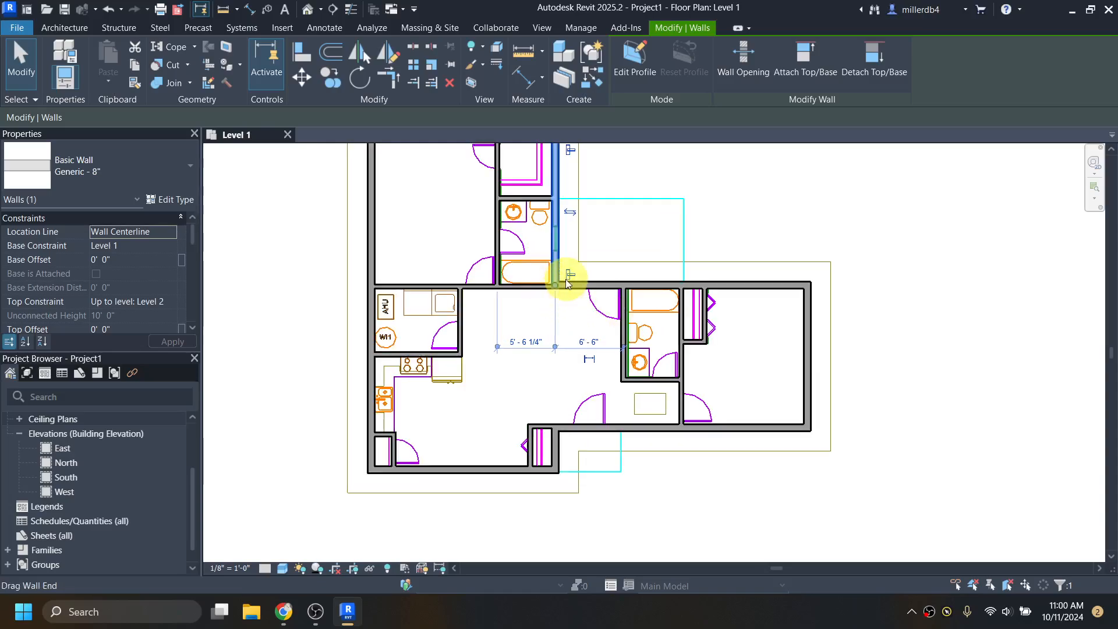
{"action": "left_click", "coordinate": [559, 326]}
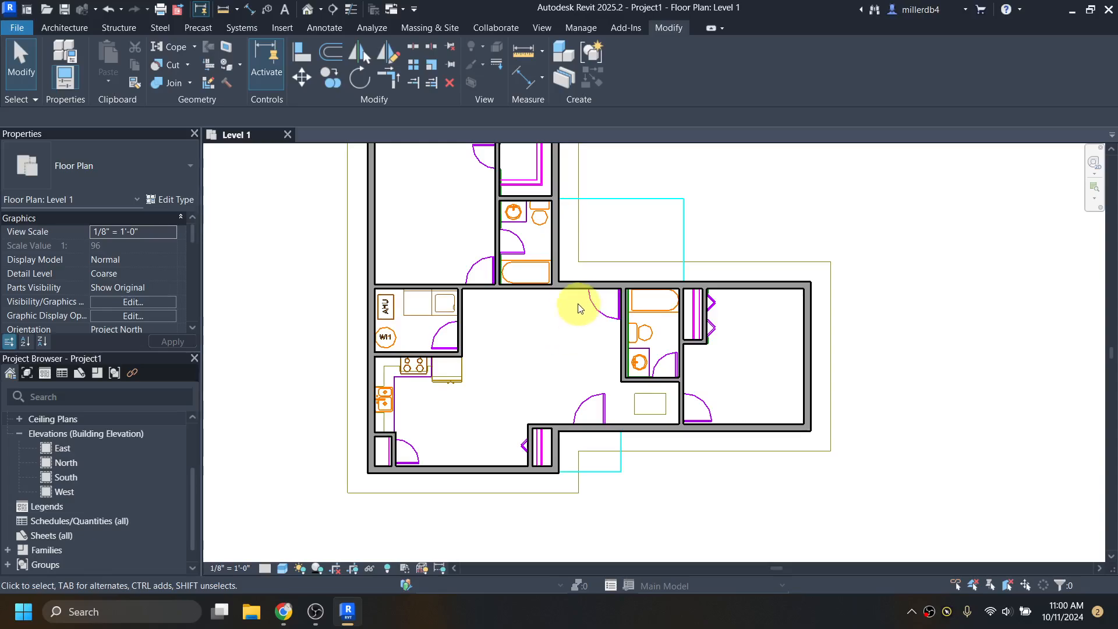
{"action": "scroll", "coordinate": [574, 326], "scroll_direction": "down", "scroll_amount": 1}
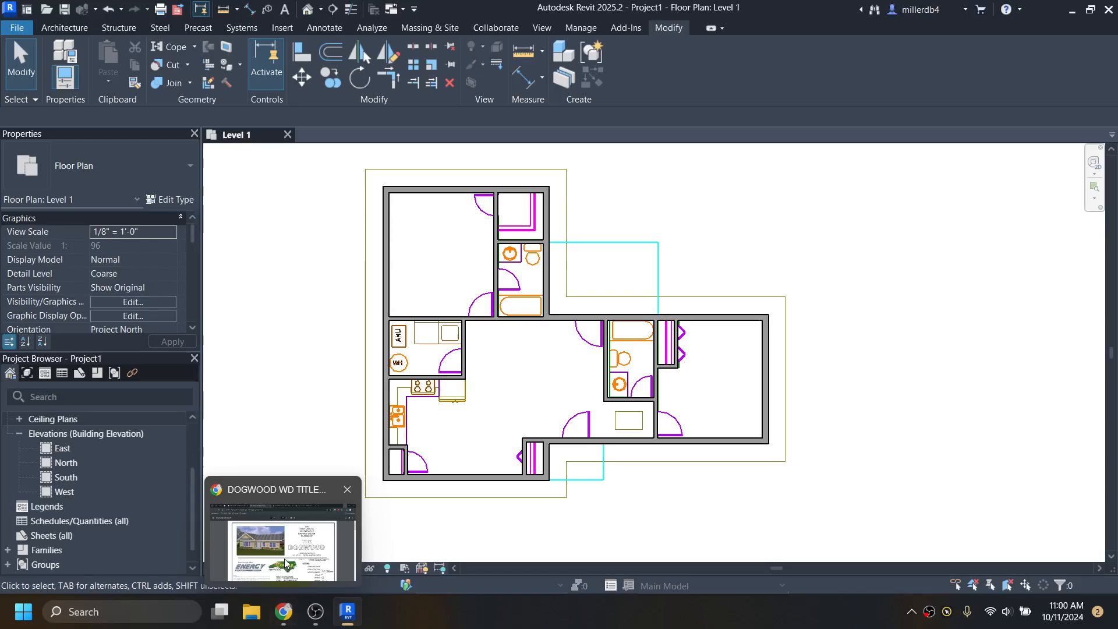
- Bring the Dogwood PDF back to page 2 of 6 and zoom in on the floor plan
{"action": "left_click", "coordinate": [284, 616]}
{"action": "scroll", "coordinate": [617, 422], "scroll_direction": "down", "scroll_amount": 10}
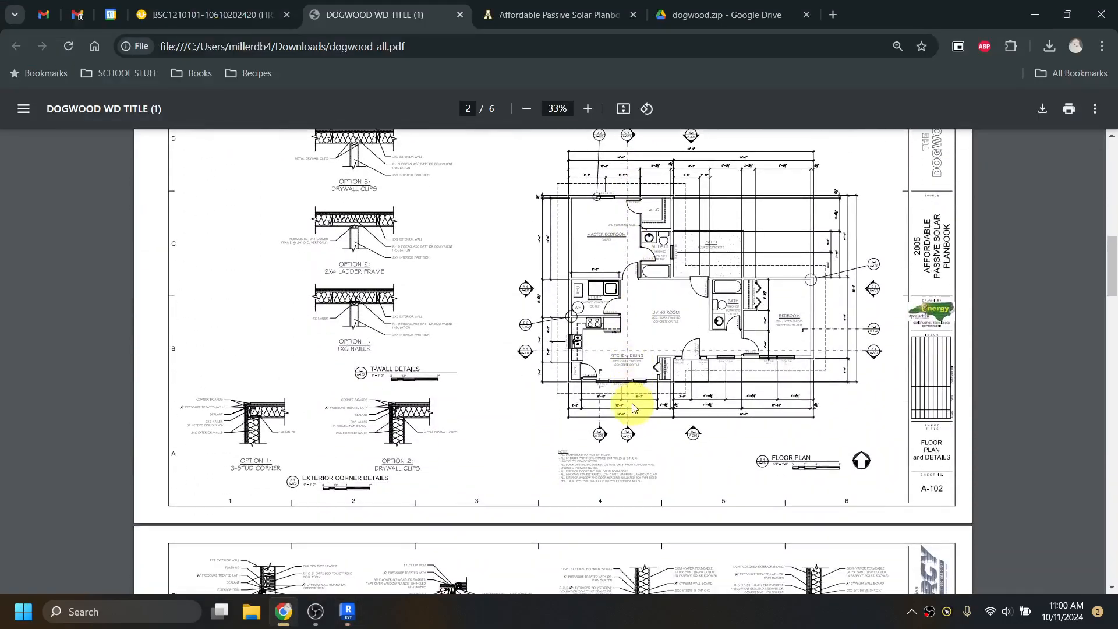
{"action": "left_click", "coordinate": [588, 108]}
{"action": "left_click", "coordinate": [588, 109]}
{"action": "left_click", "coordinate": [588, 109]}
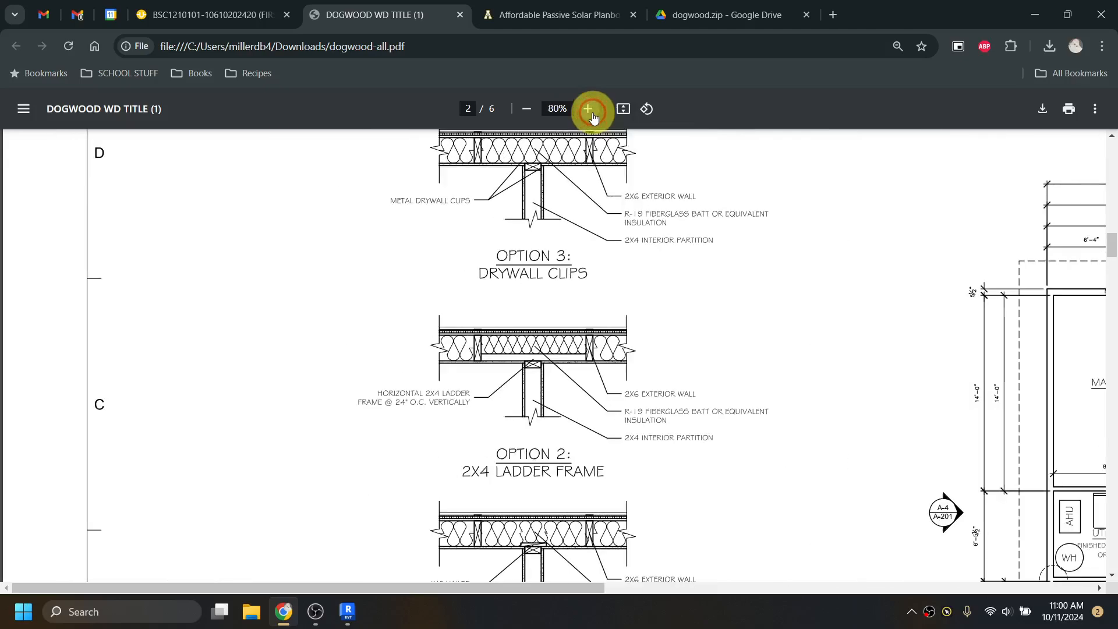
{"action": "left_click", "coordinate": [588, 109]}
{"action": "scroll", "coordinate": [561, 342], "scroll_direction": "down", "scroll_amount": 3}
- Zoom the floor plan to 110% and pan to the master bedroom and M. Bath doors
{"action": "left_click_drag", "start_coordinate": [480, 586], "coordinate": [854, 592]}
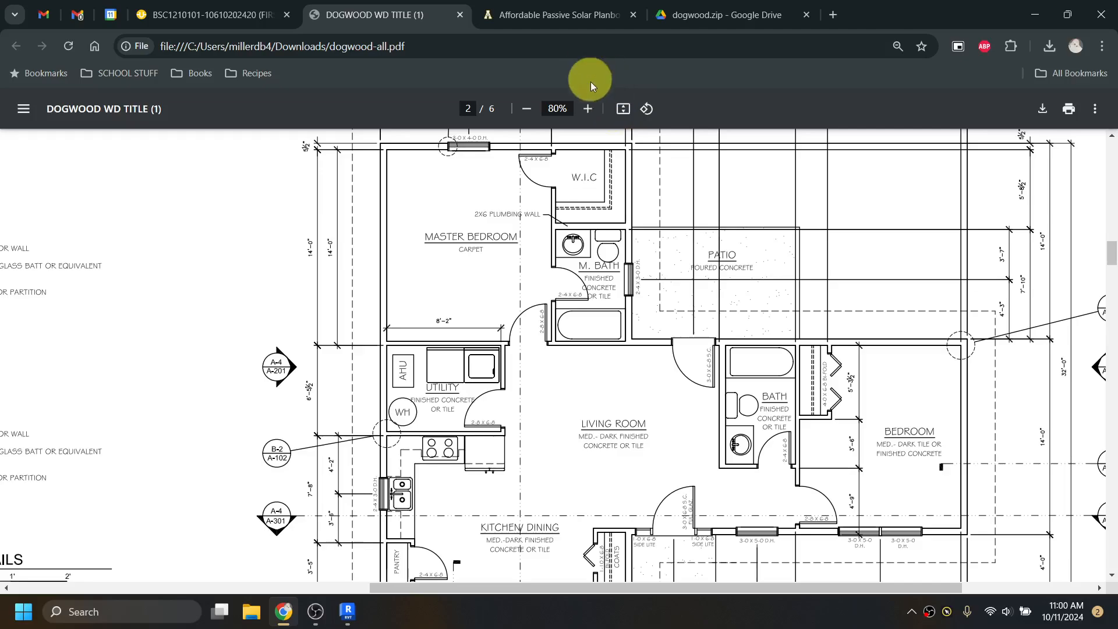
{"action": "left_click", "coordinate": [588, 108]}
{"action": "left_click", "coordinate": [587, 109]}
{"action": "left_click", "coordinate": [588, 109]}
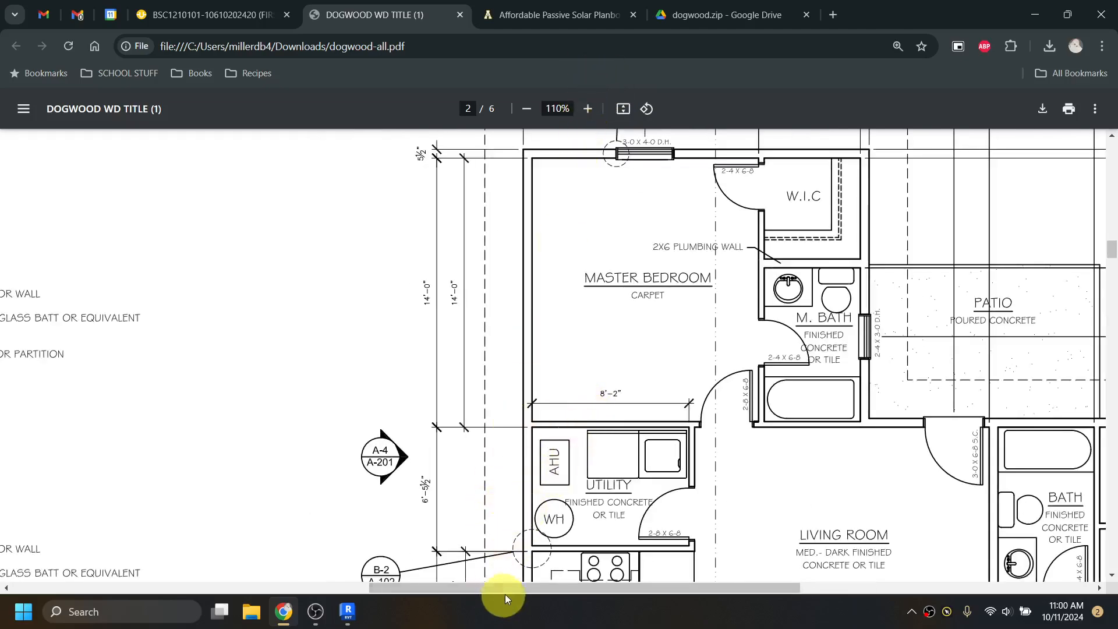
{"action": "left_click_drag", "start_coordinate": [507, 593], "coordinate": [593, 592]}
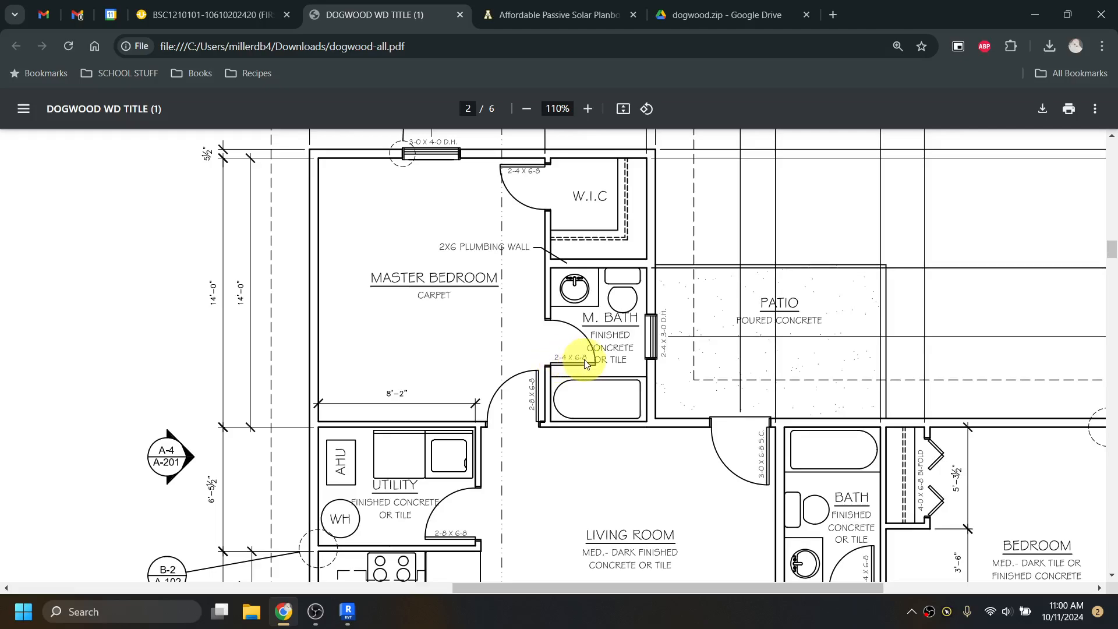
{"action": "scroll", "coordinate": [586, 365], "scroll_direction": "down", "scroll_amount": 1}
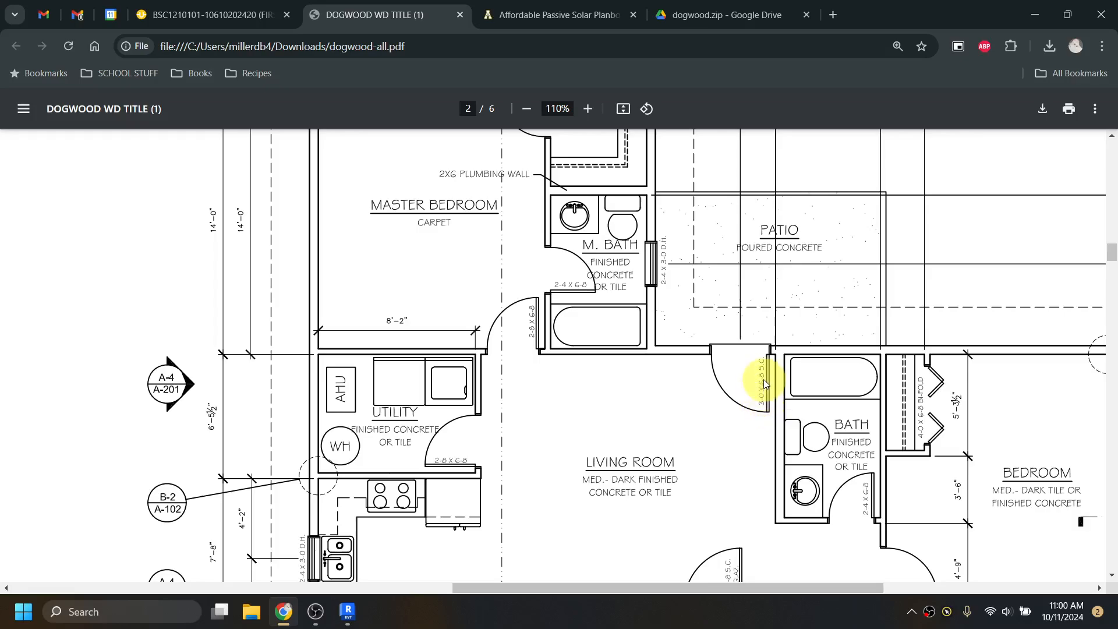
{"action": "scroll", "coordinate": [763, 384], "scroll_direction": "down", "scroll_amount": 1}
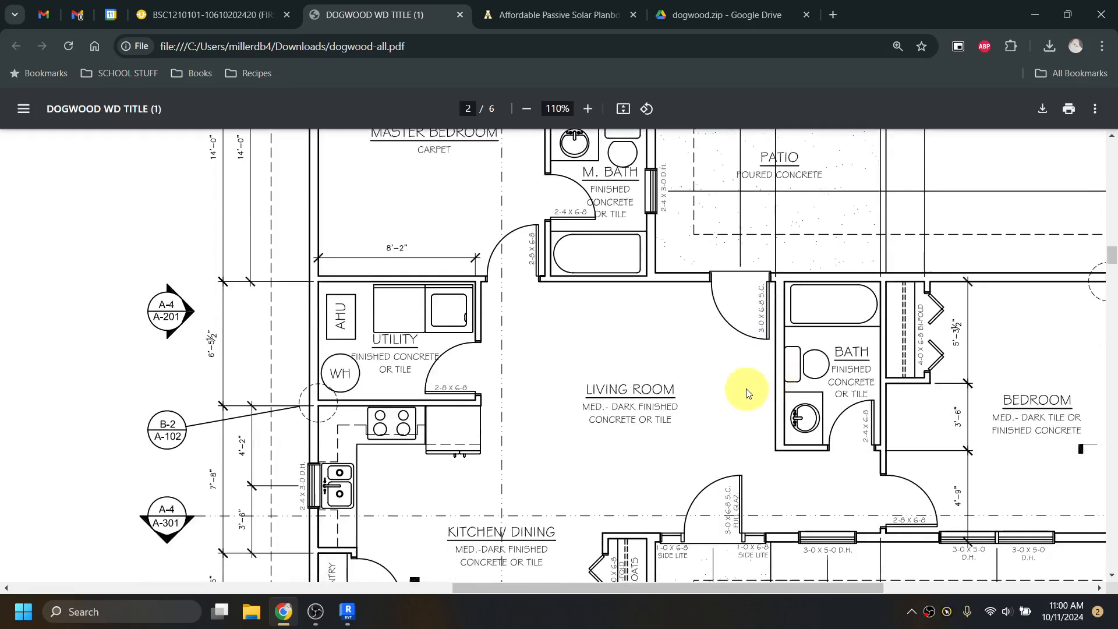
{"action": "scroll", "coordinate": [748, 393], "scroll_direction": "down", "scroll_amount": 1}
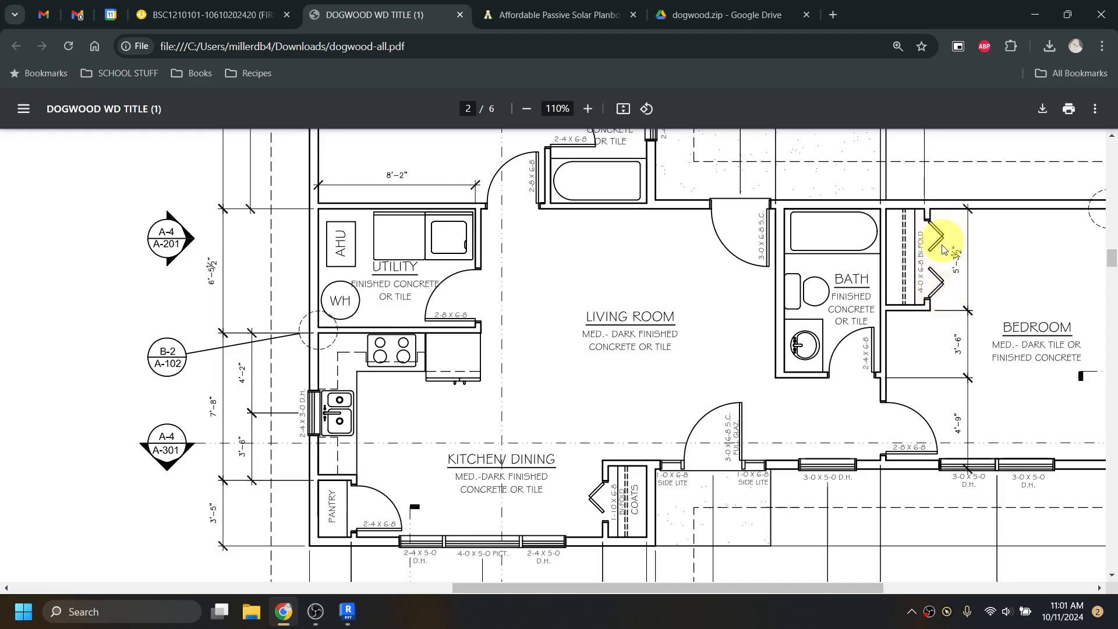
{"action": "scroll", "coordinate": [623, 364], "scroll_direction": "up", "scroll_amount": 3}
{"action": "scroll", "coordinate": [615, 366], "scroll_direction": "up", "scroll_amount": 1}
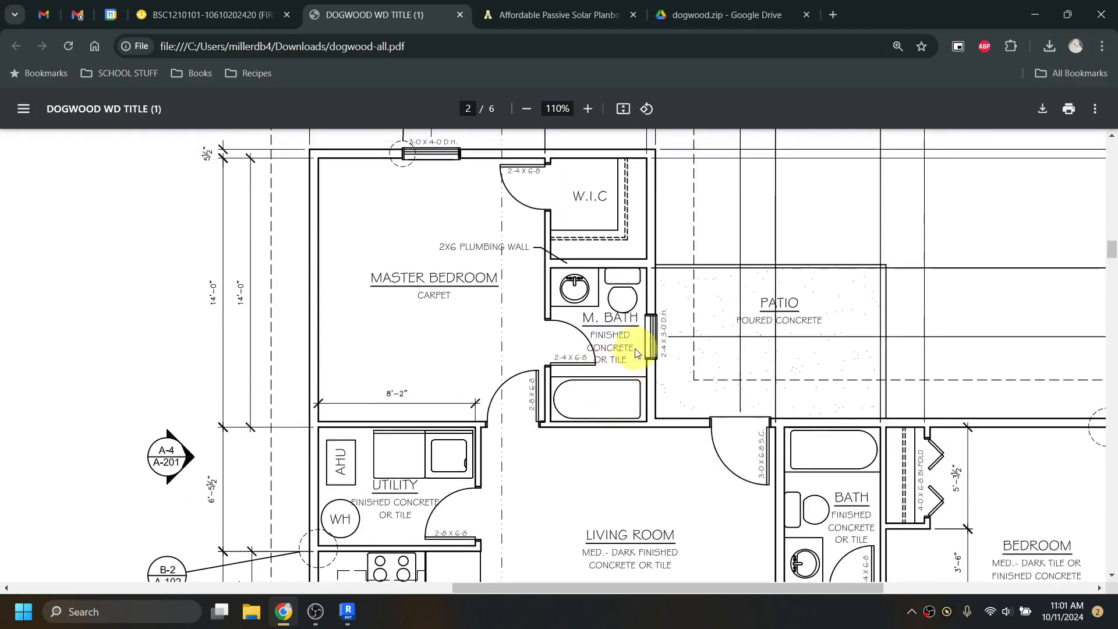
- Back in Revit, start the Door tool (DR) and view the Single-Flush door sizes
{"action": "left_click", "coordinate": [1034, 15]}
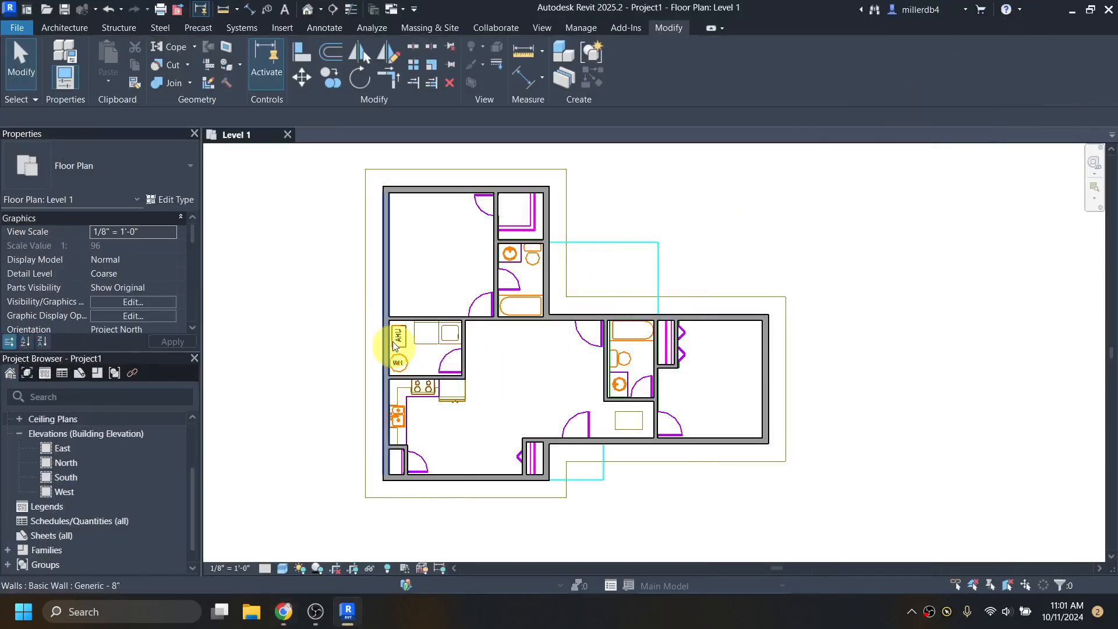
{"action": "left_click", "coordinate": [87, 30]}
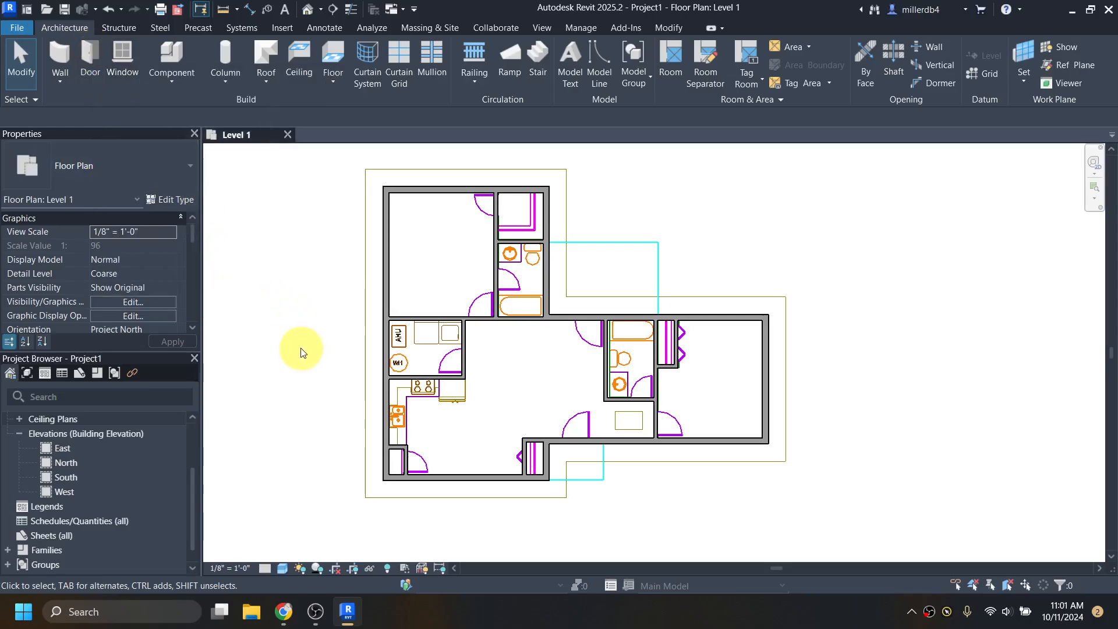
{"action": "key", "text": "d"}
{"action": "key", "text": "r"}
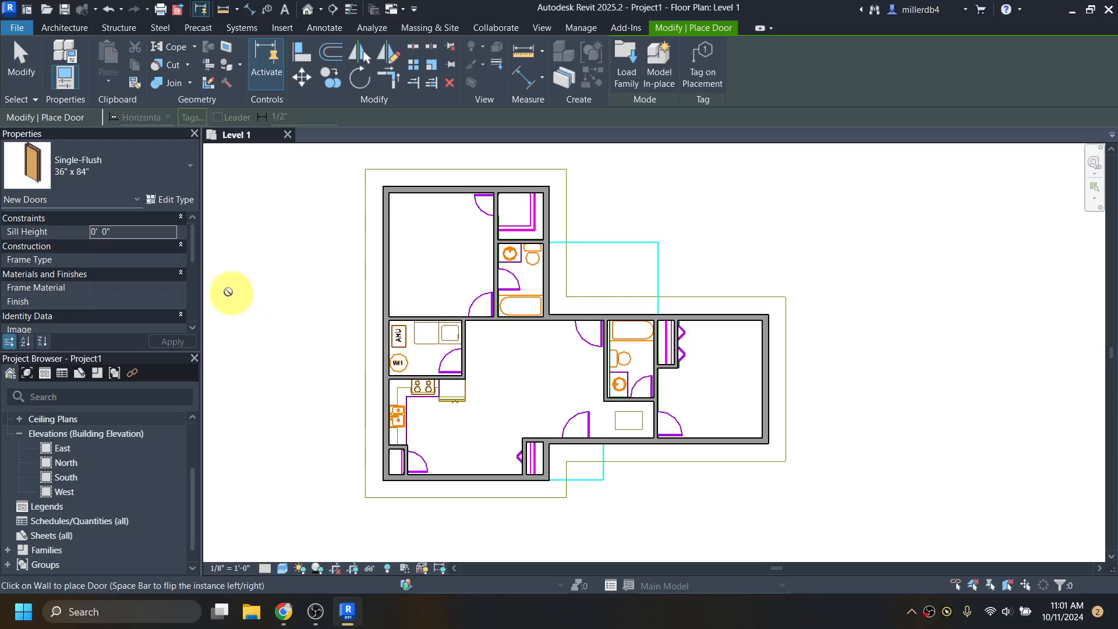
{"action": "left_click", "coordinate": [94, 177]}
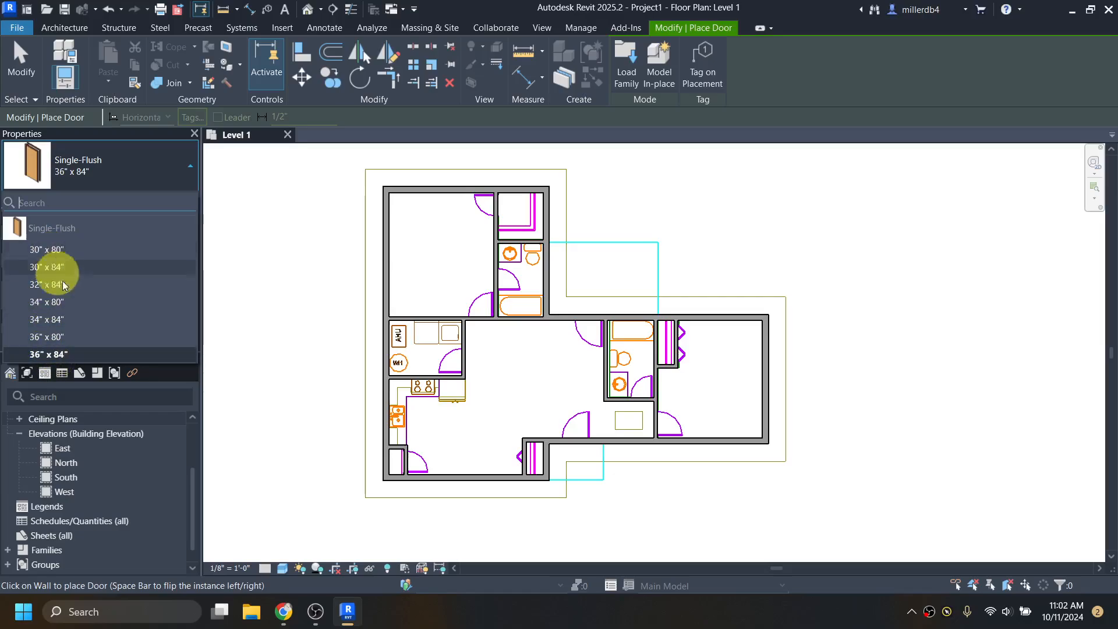
- Check the utility room door sizes in the dogwood PDF, then go back to Revit
{"action": "mouse_move", "coordinate": [283, 610]}
{"action": "left_click", "coordinate": [287, 569]}
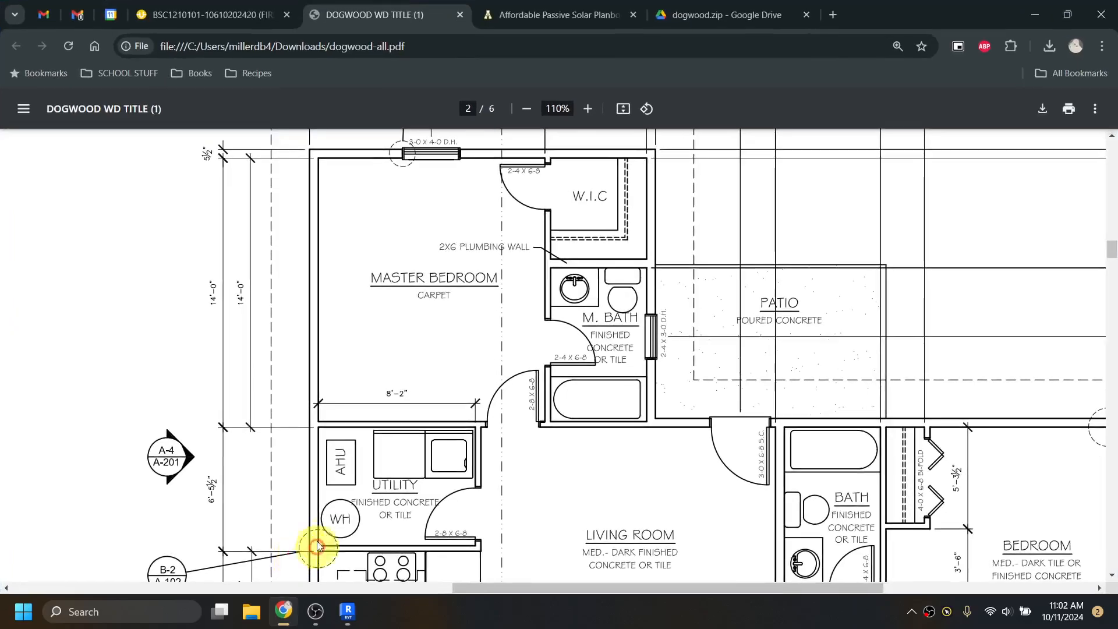
{"action": "scroll", "coordinate": [559, 381], "scroll_direction": "down", "scroll_amount": 4}
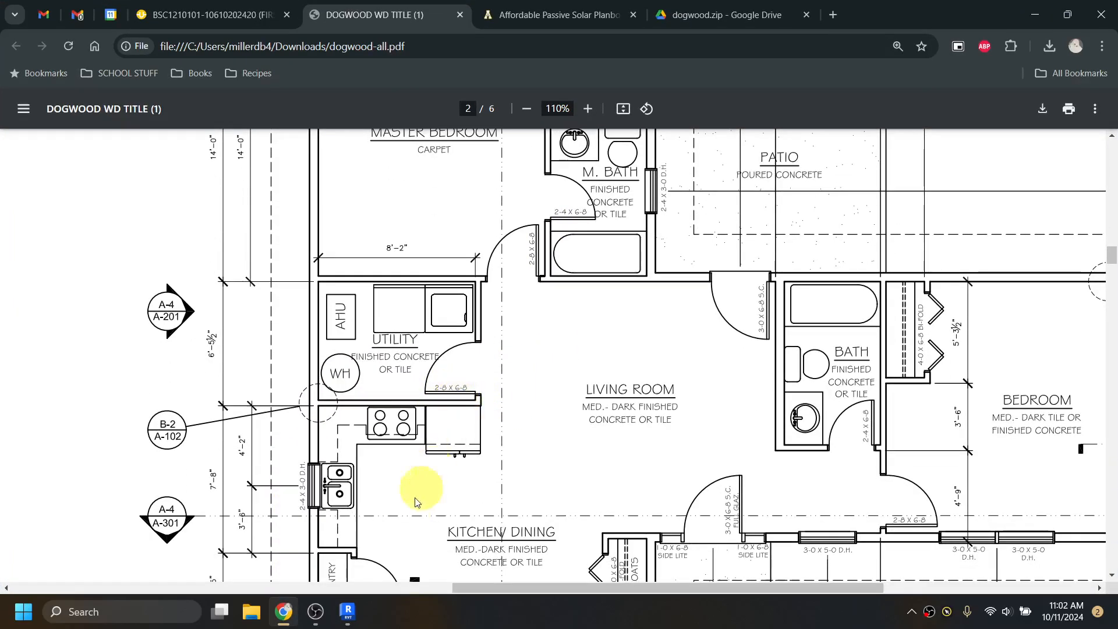
{"action": "left_click", "coordinate": [350, 602]}
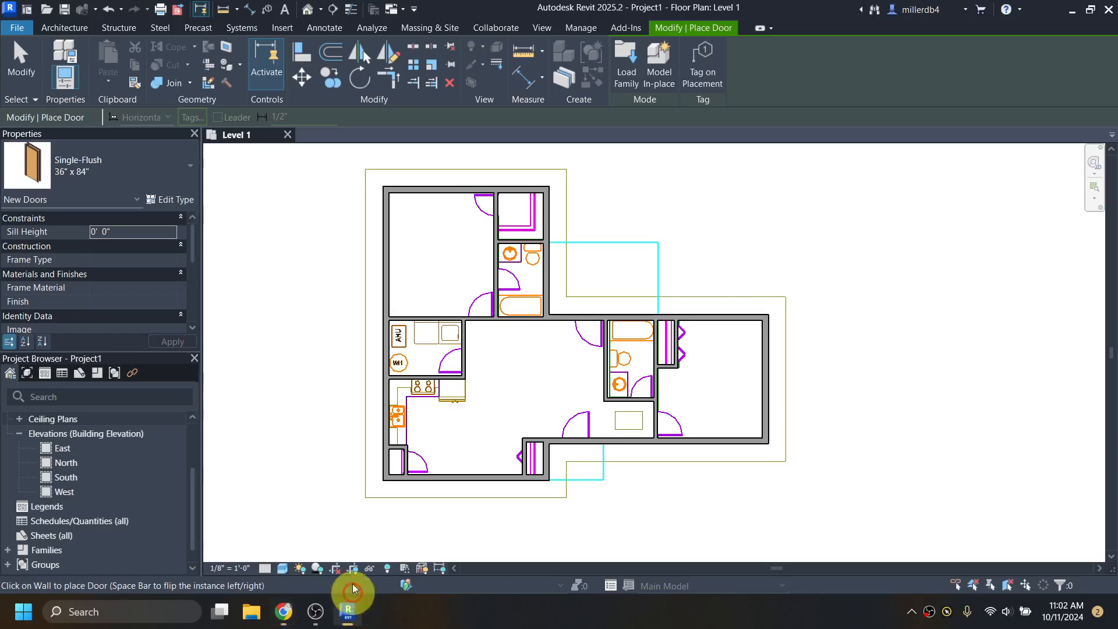
- Duplicate the 36" x 84" Single-Flush type as 2'-8" x 6'-8" with a 6' 8" height
{"action": "left_click", "coordinate": [149, 154]}
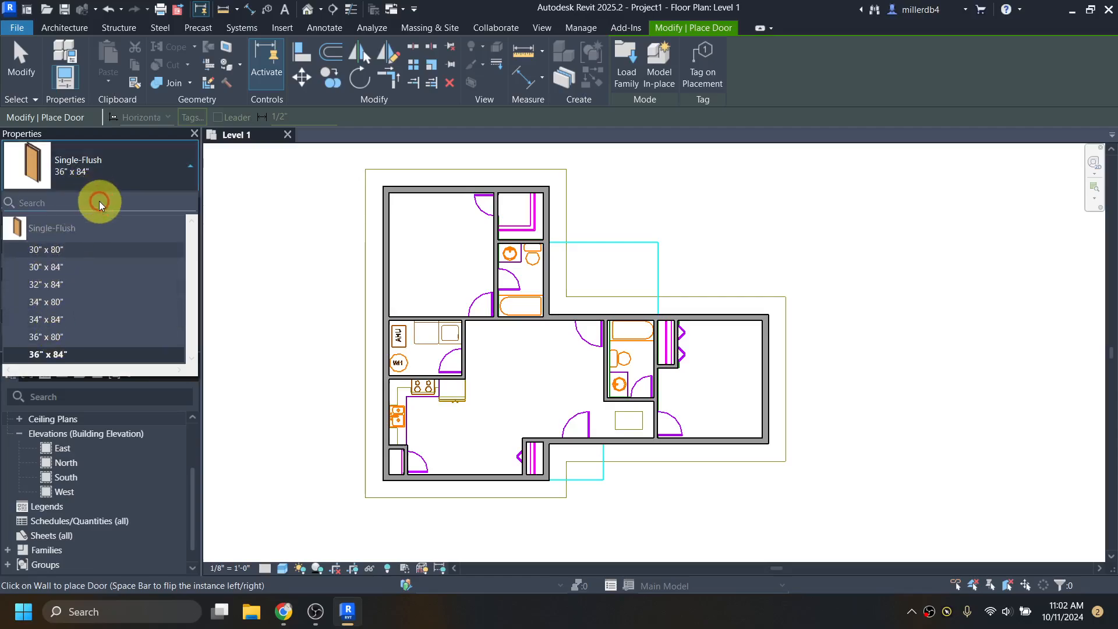
{"action": "left_click", "coordinate": [126, 177]}
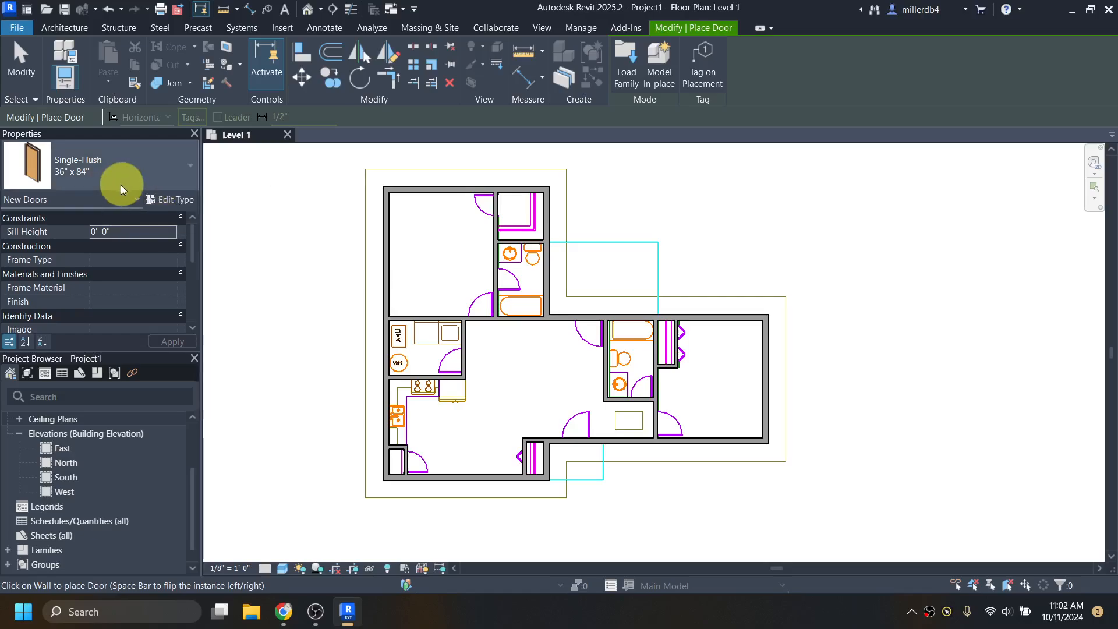
{"action": "left_click", "coordinate": [166, 201]}
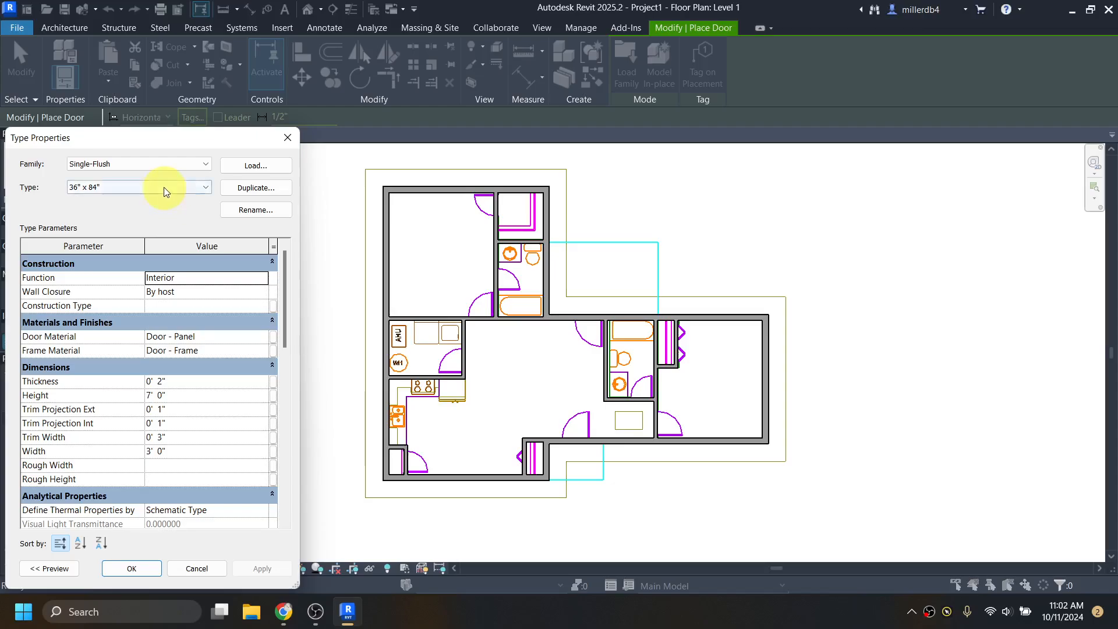
{"action": "left_click_drag", "start_coordinate": [162, 142], "coordinate": [330, 112]}
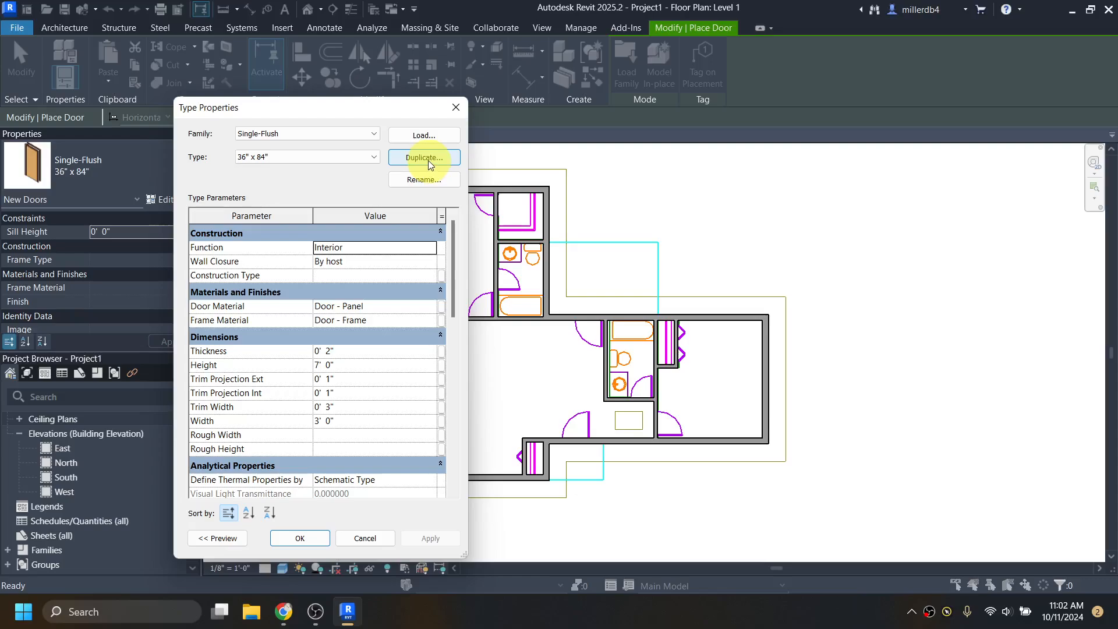
{"action": "left_click", "coordinate": [427, 160]}
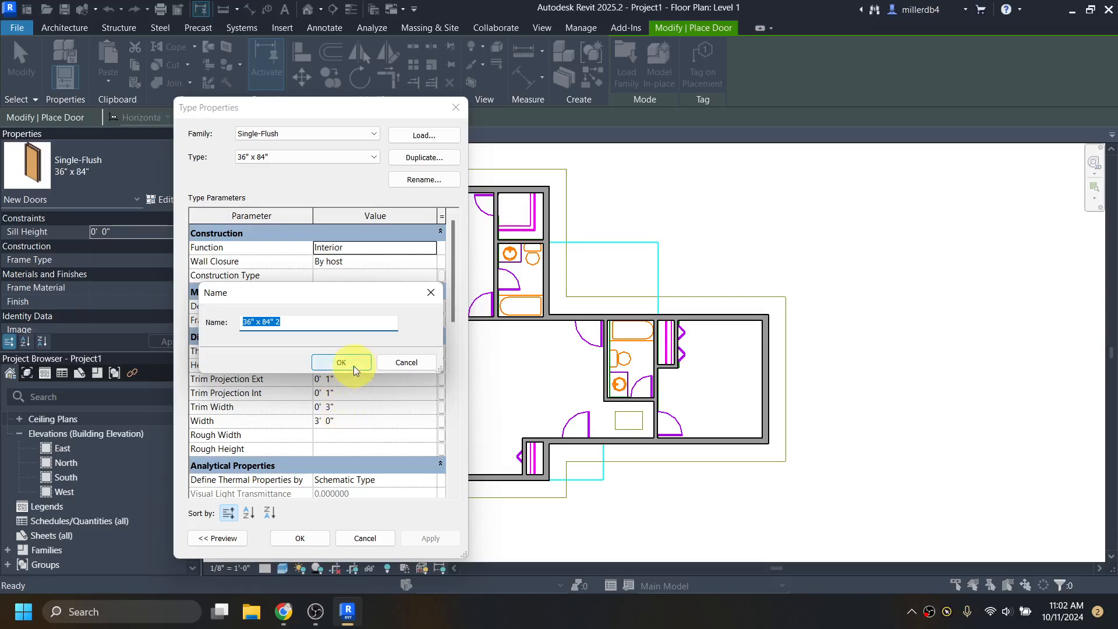
{"action": "type", "text": "2'-8"}
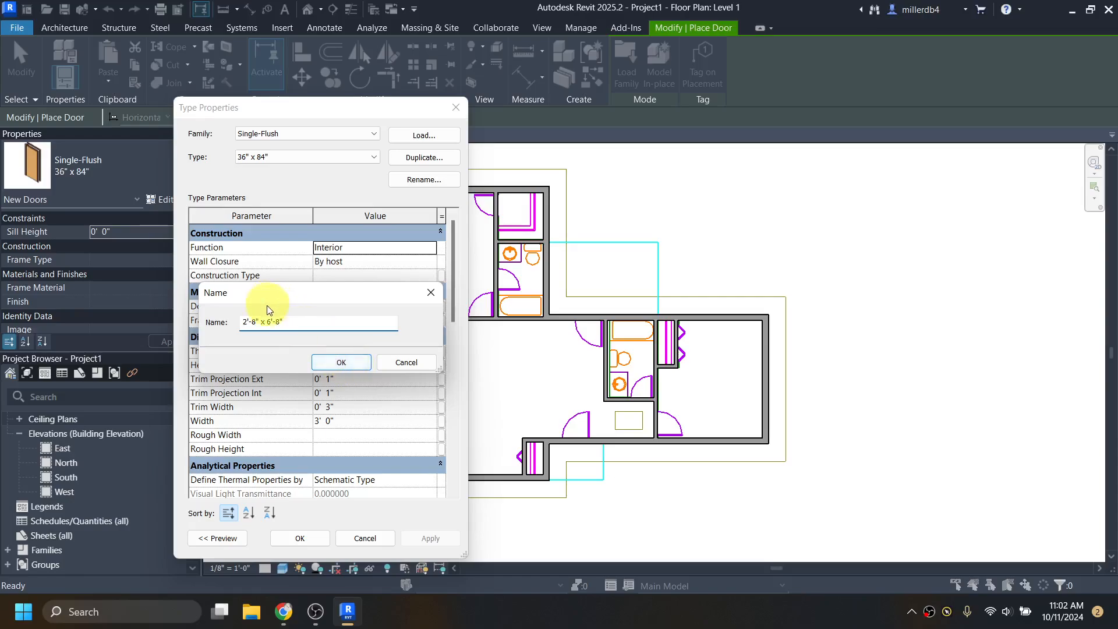
{"action": "left_click", "coordinate": [339, 364]}
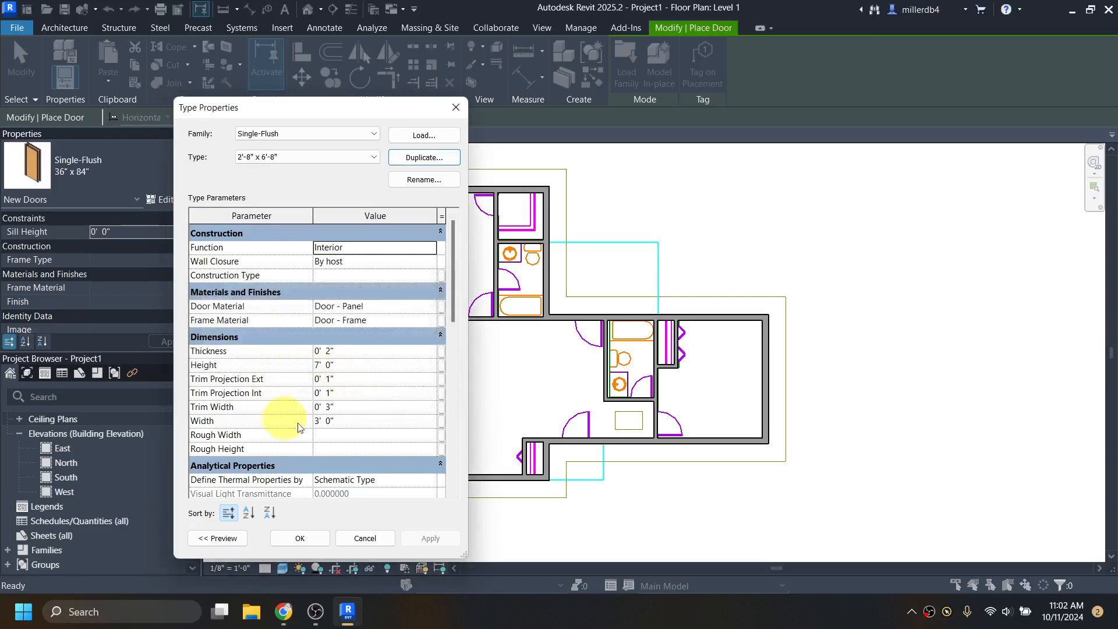
{"action": "left_click", "coordinate": [337, 365]}
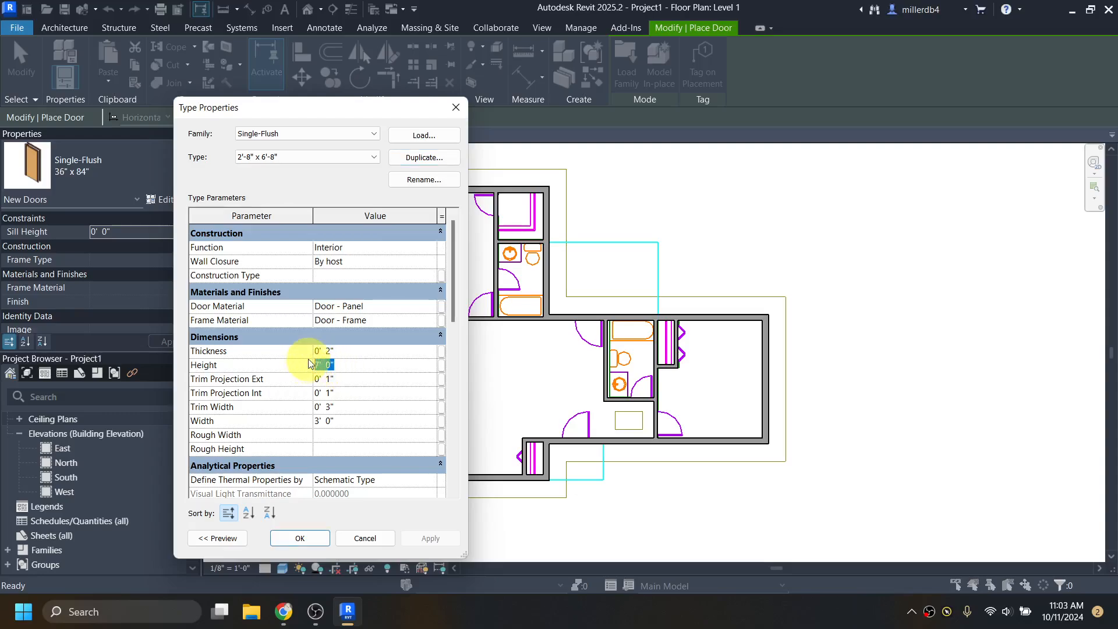
{"action": "type", "text": "6 8"}
{"action": "left_click", "coordinate": [357, 422]}
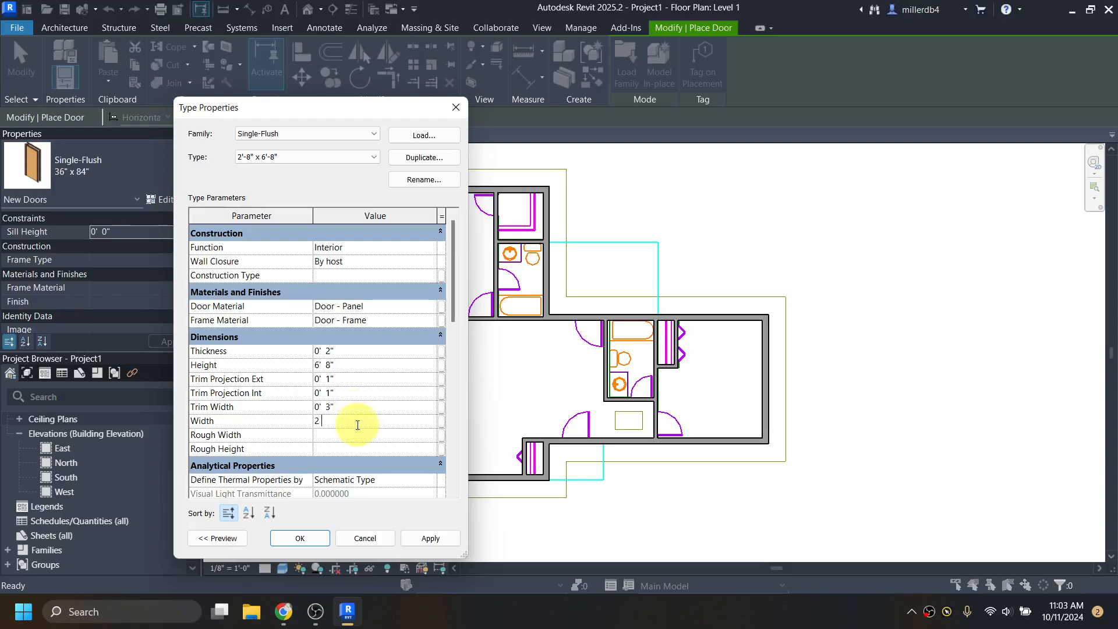
- Save the new 2'-8" x 6'-8" type and confirm it in the door type list
{"action": "left_click", "coordinate": [317, 540]}
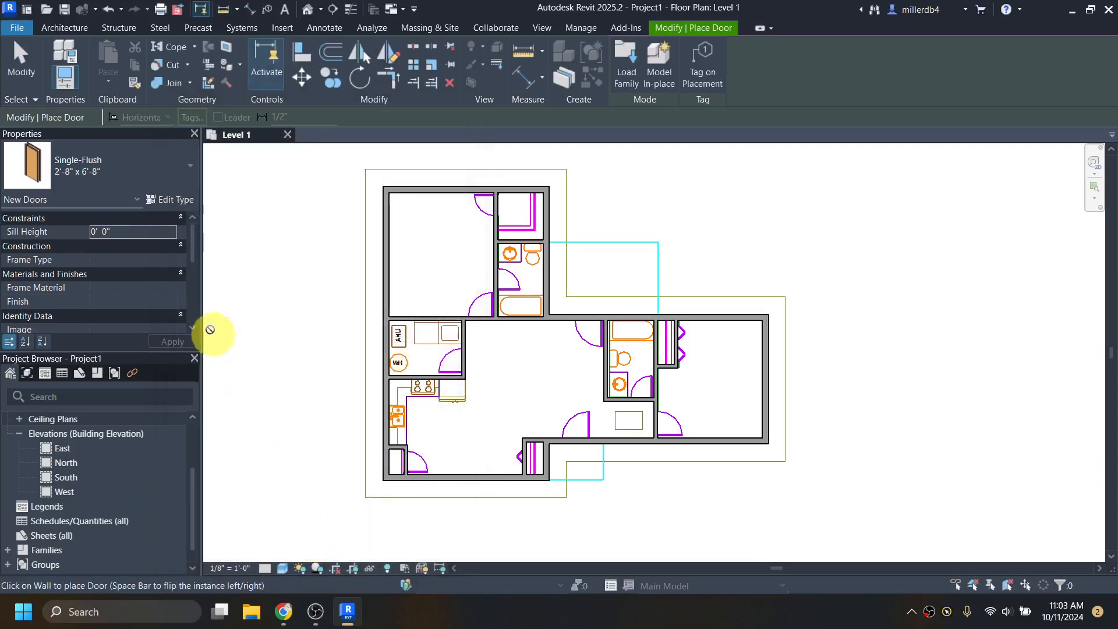
{"action": "left_click", "coordinate": [103, 165]}
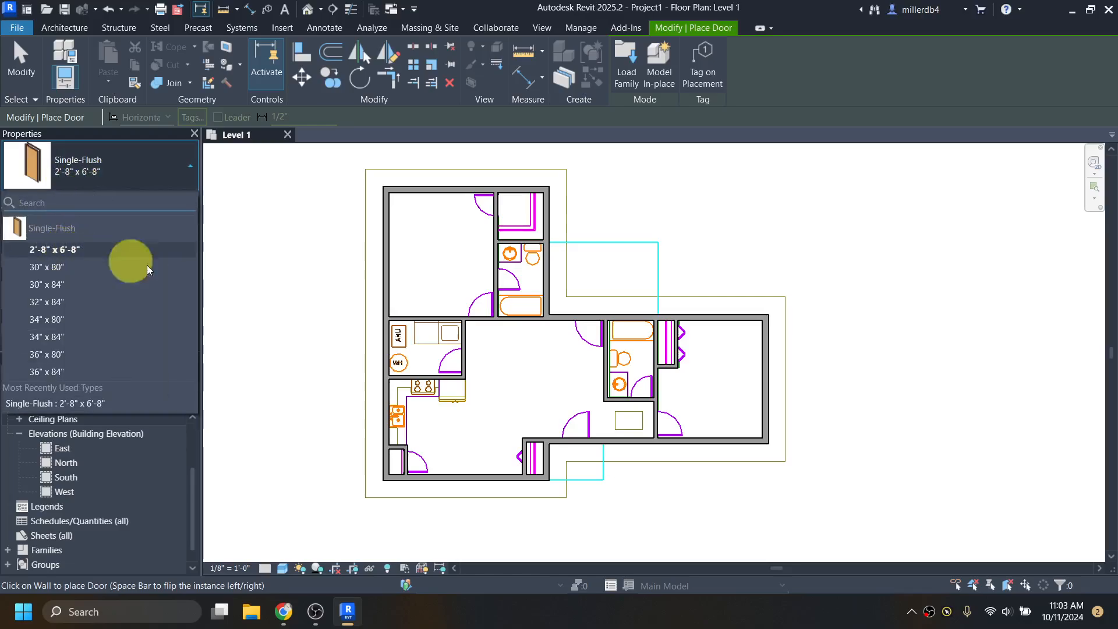
{"action": "scroll", "coordinate": [496, 358], "scroll_direction": "up", "scroll_amount": 3}
{"action": "left_click", "coordinate": [496, 358]}
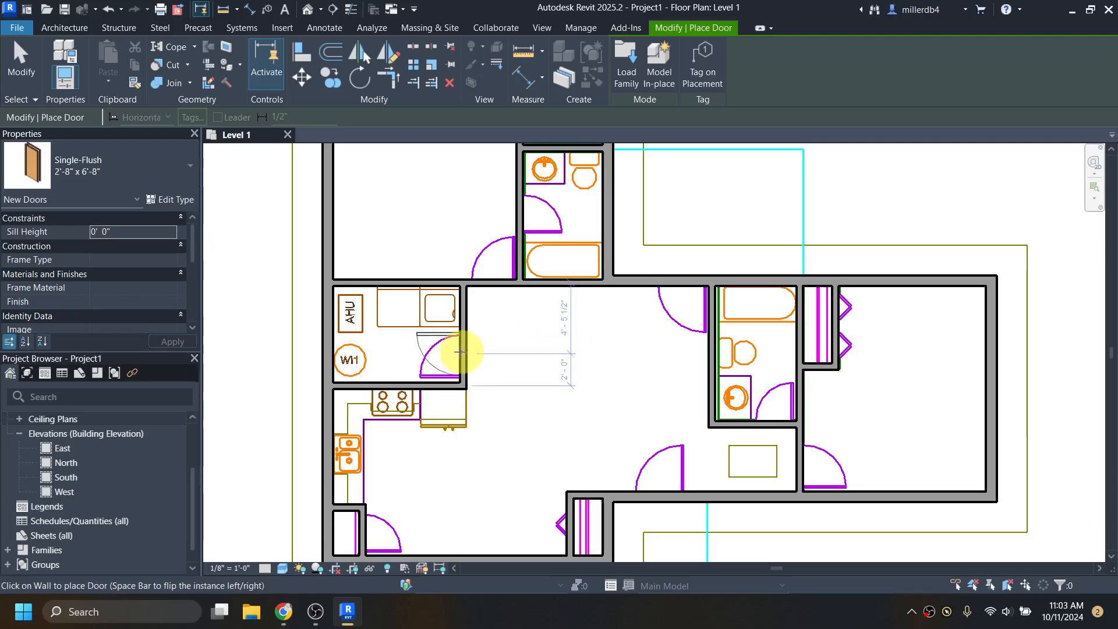
- Place the 2'-8" x 6'-8" door in the utility room wall, swinging into the utility room
{"action": "scroll", "coordinate": [460, 351], "scroll_direction": "up", "scroll_amount": 2}
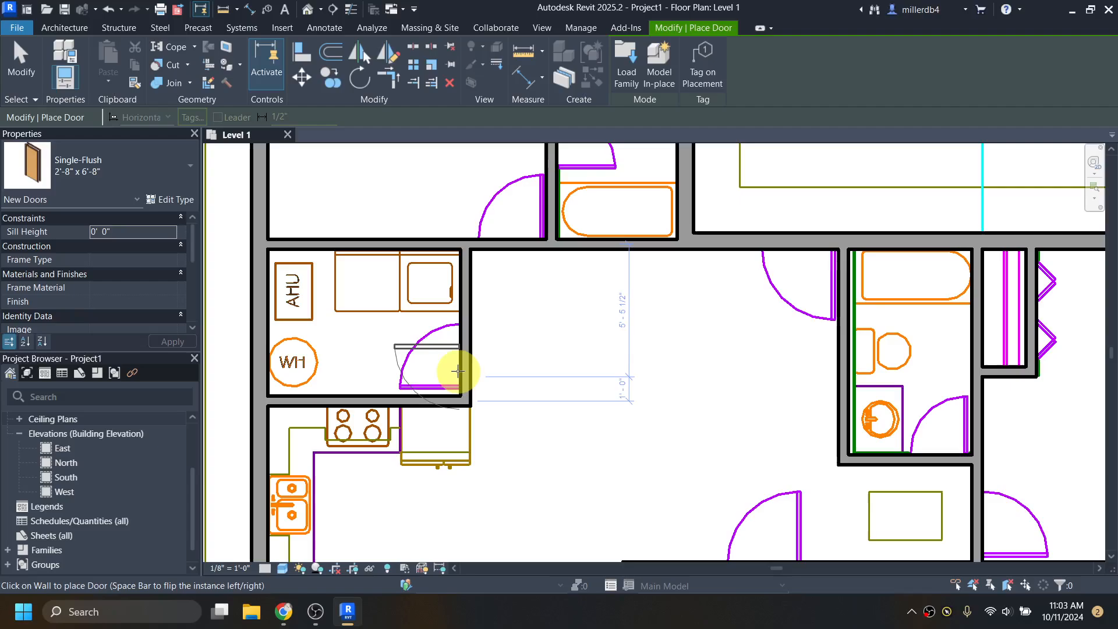
{"action": "scroll", "coordinate": [475, 354], "scroll_direction": "up", "scroll_amount": 3}
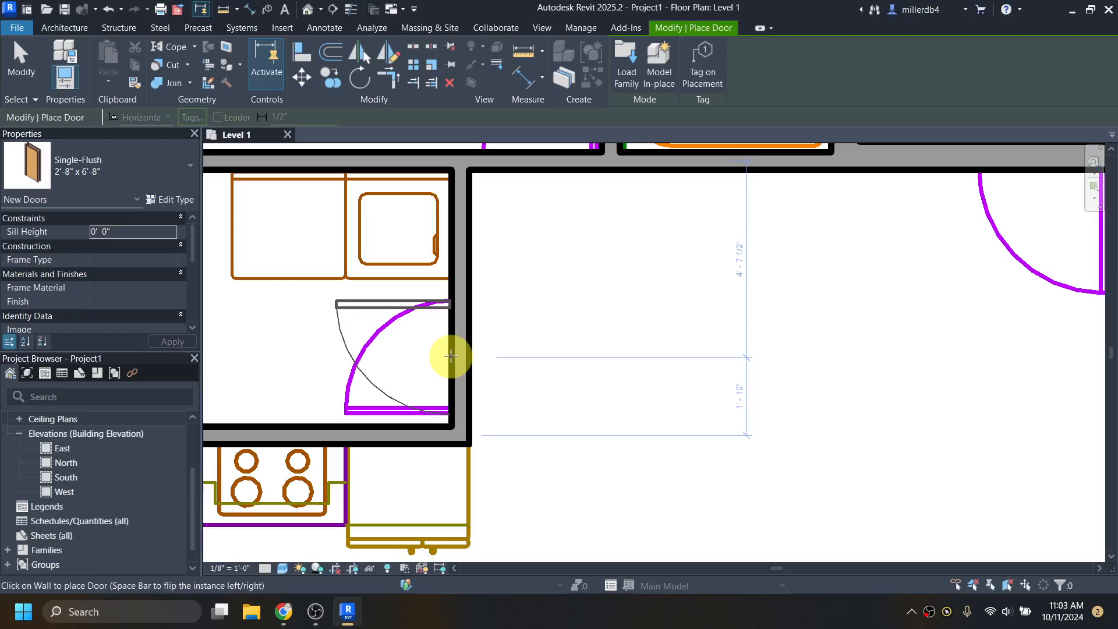
{"action": "key", "text": "space"}
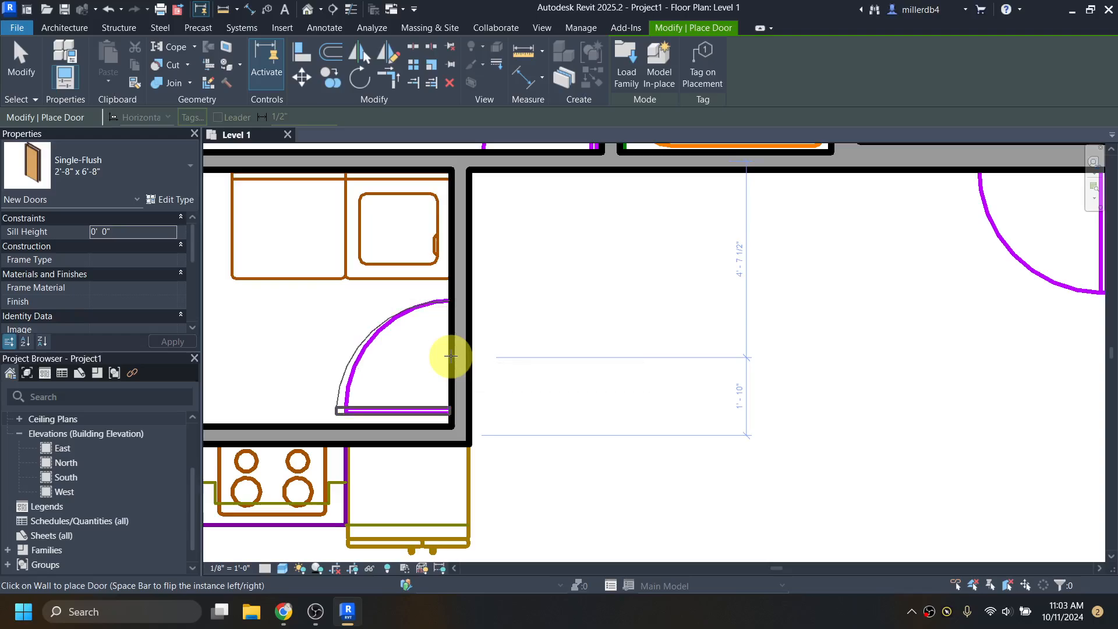
{"action": "left_click", "coordinate": [451, 355]}
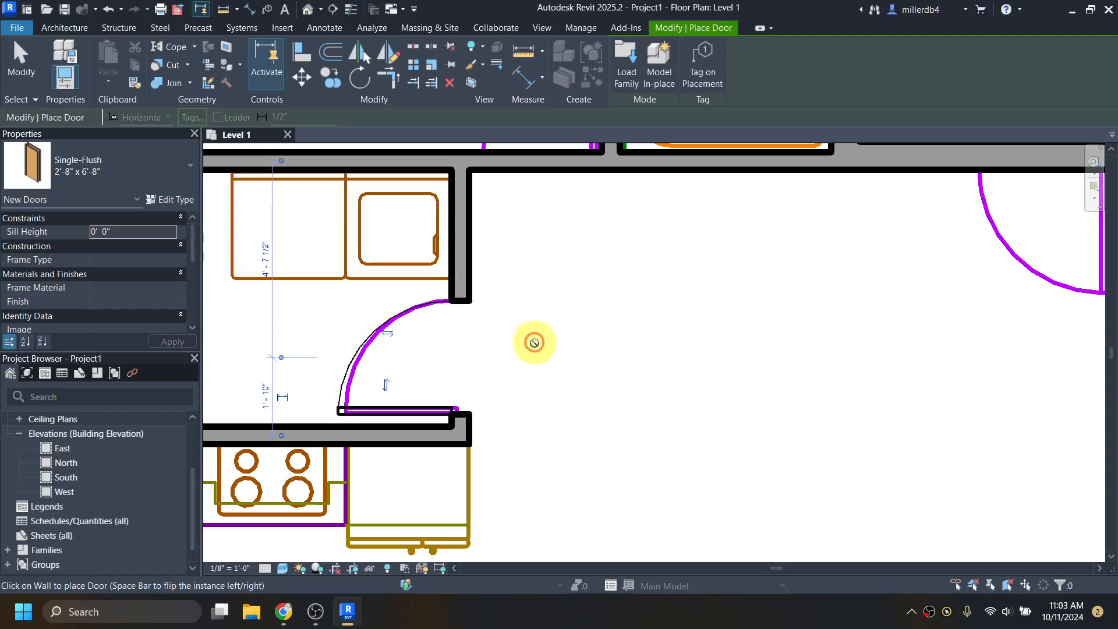
{"action": "scroll", "coordinate": [534, 342], "scroll_direction": "down", "scroll_amount": 5}
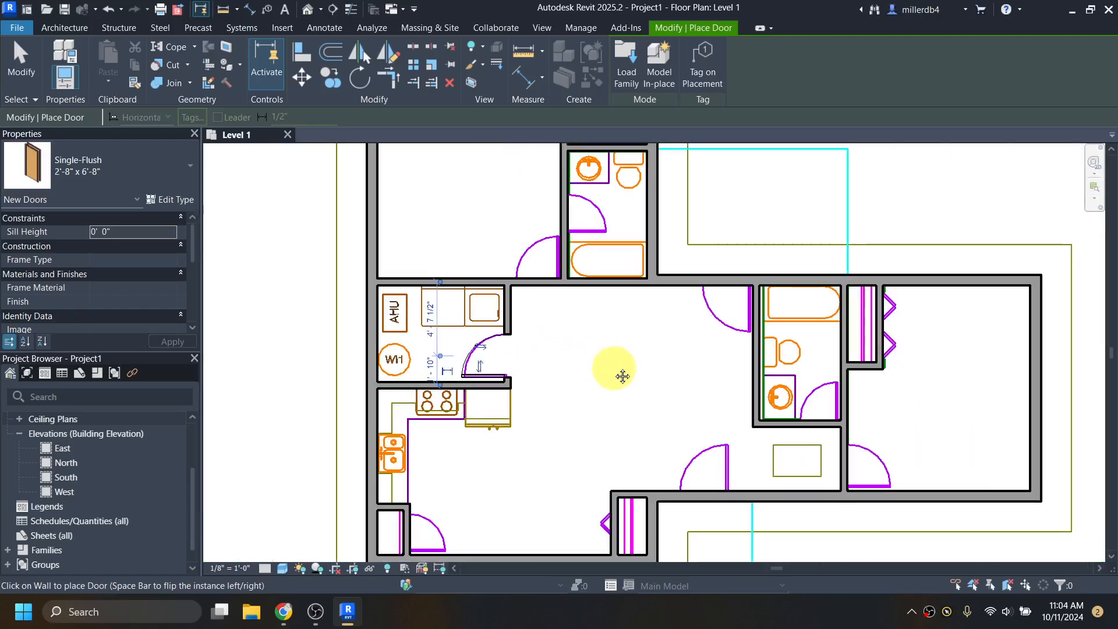
{"action": "middle_click_drag", "start_coordinate": [622, 376], "coordinate": [574, 357]}
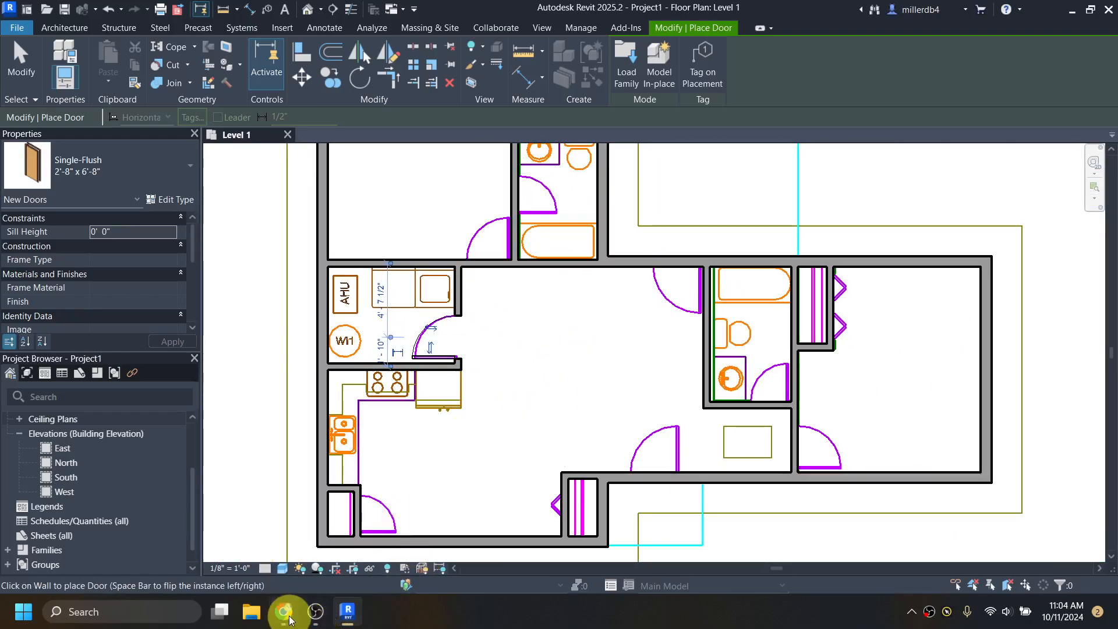
- Review the dogwood PDF doors from the walk-in closet to the kitchen/dining area, then minimise it
{"action": "mouse_move", "coordinate": [289, 619]}
{"action": "left_click", "coordinate": [308, 536]}
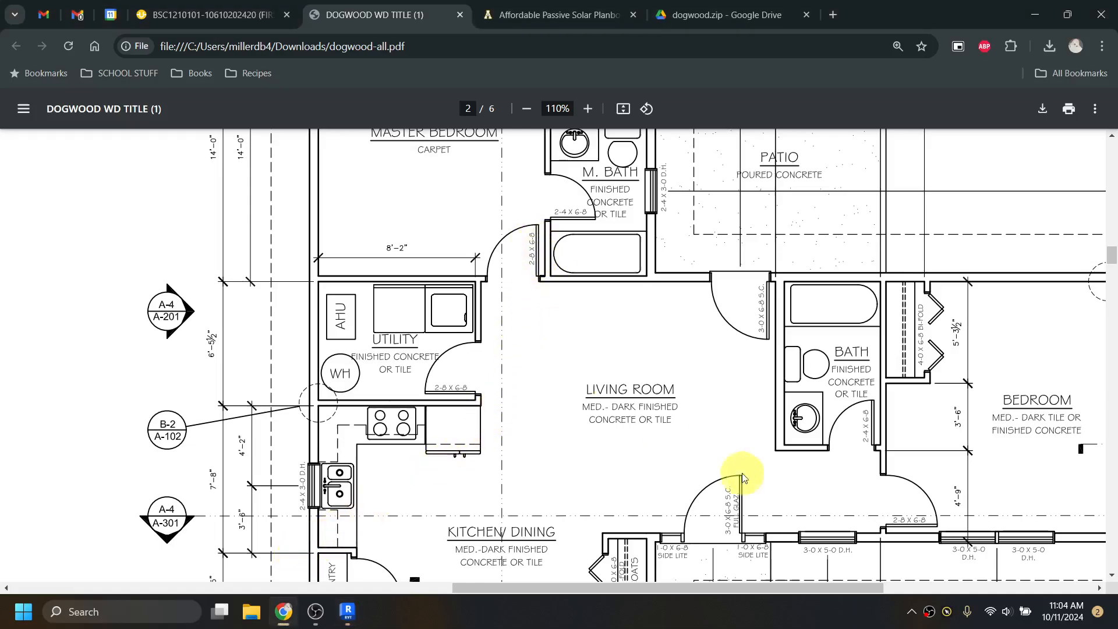
{"action": "scroll", "coordinate": [515, 286], "scroll_direction": "up", "scroll_amount": 5}
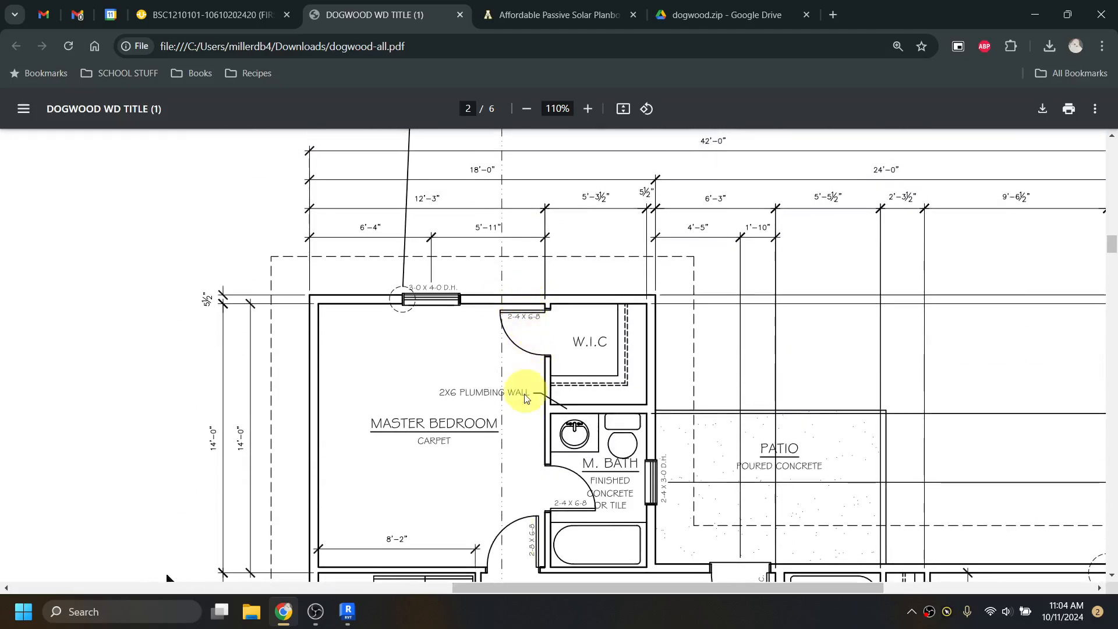
{"action": "scroll", "coordinate": [517, 414], "scroll_direction": "down", "scroll_amount": 3}
{"action": "scroll", "coordinate": [617, 419], "scroll_direction": "down", "scroll_amount": 3}
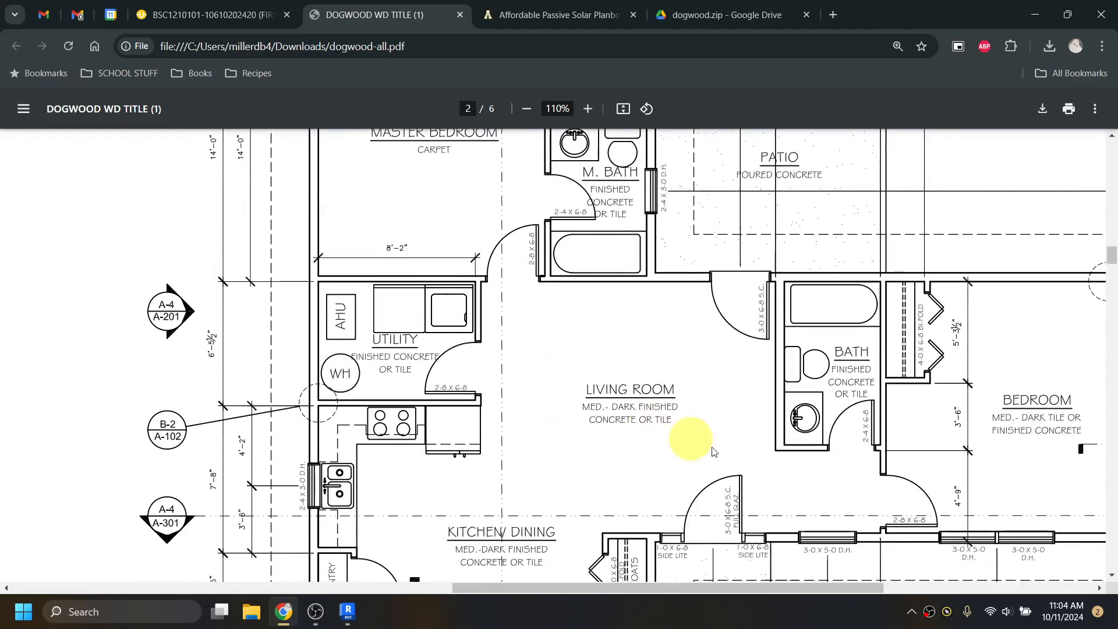
{"action": "scroll", "coordinate": [932, 474], "scroll_direction": "down", "scroll_amount": 3}
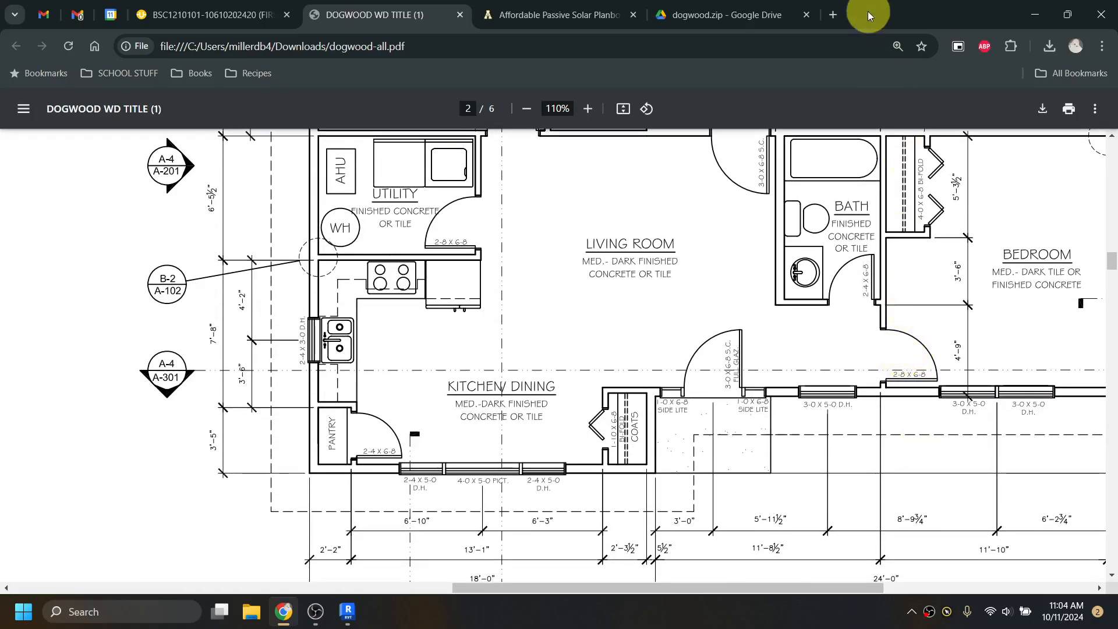
{"action": "left_click", "coordinate": [1034, 15]}
- Place 2'-8" x 6'-8" doors above the utility room, into the right bedroom and in the bathroom wall
{"action": "scroll", "coordinate": [483, 244], "scroll_direction": "up", "scroll_amount": 3}
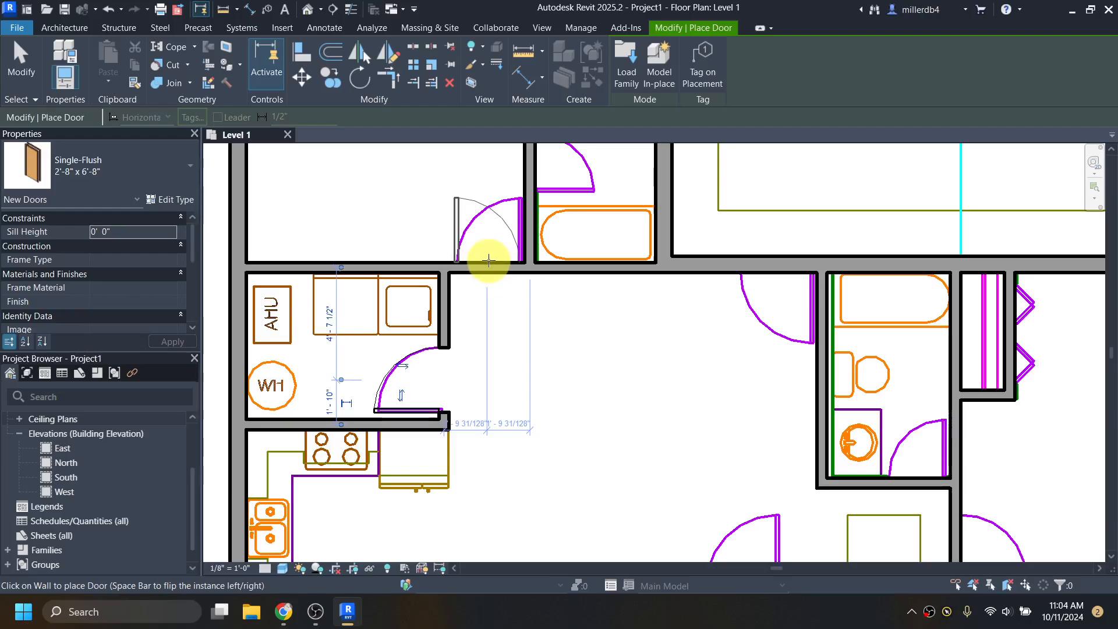
{"action": "key", "text": "space"}
{"action": "left_click", "coordinate": [490, 261]}
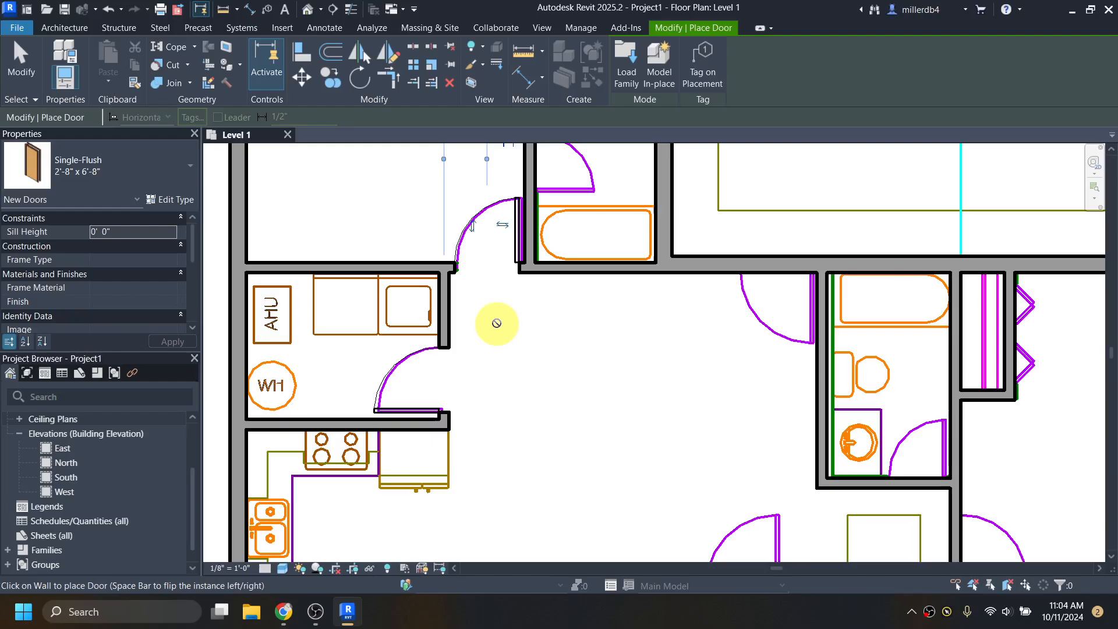
{"action": "middle_click_drag", "start_coordinate": [581, 352], "coordinate": [469, 267]}
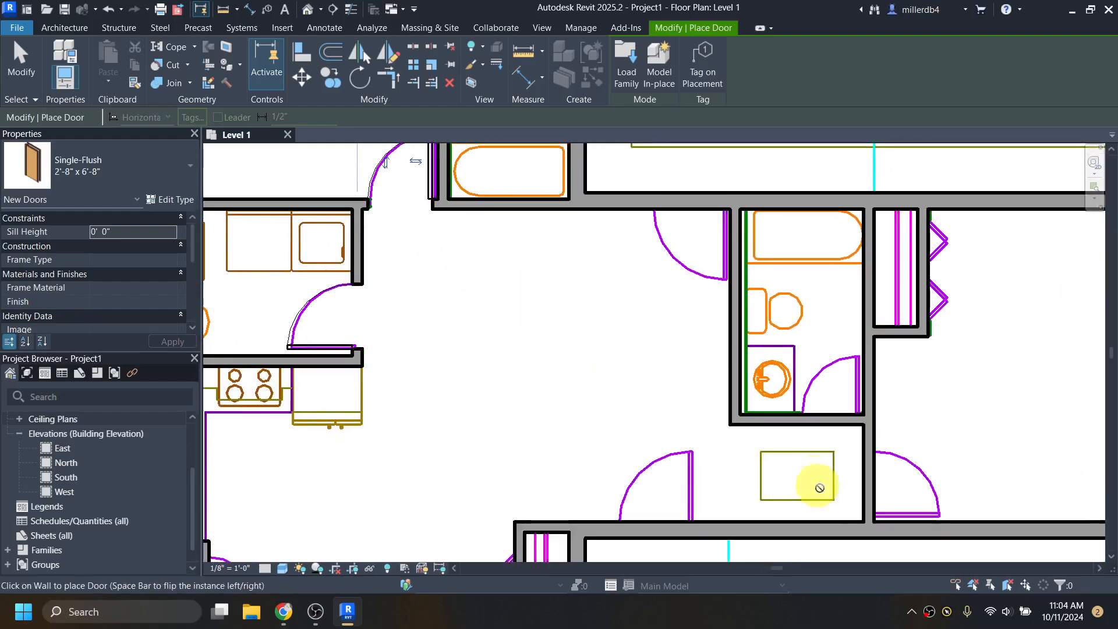
{"action": "left_click", "coordinate": [876, 482]}
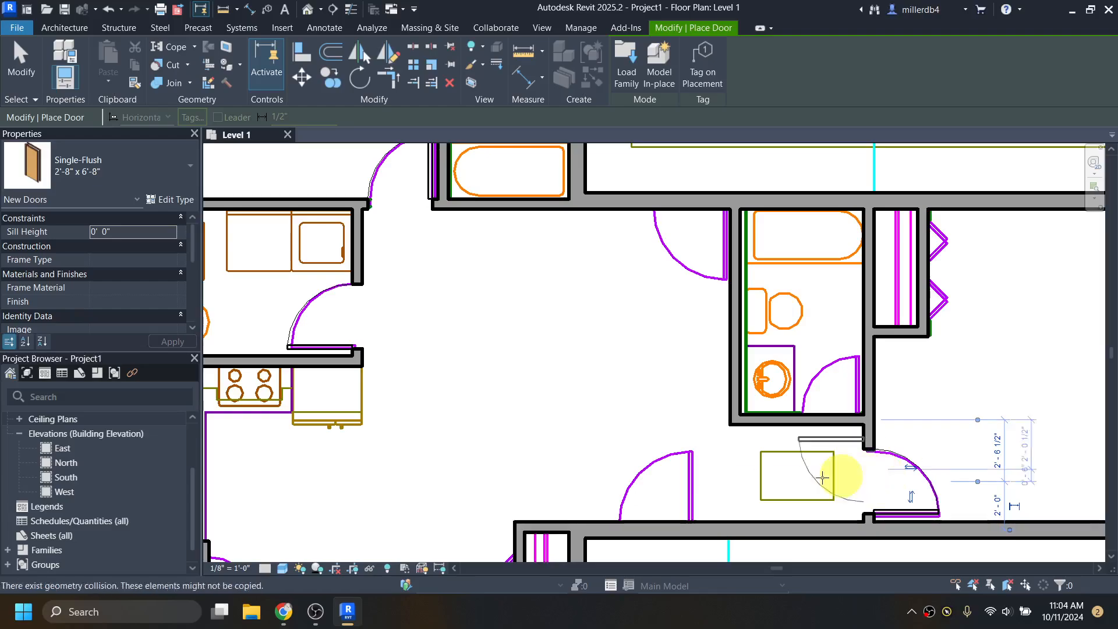
{"action": "scroll", "coordinate": [553, 466], "scroll_direction": "down", "scroll_amount": 2}
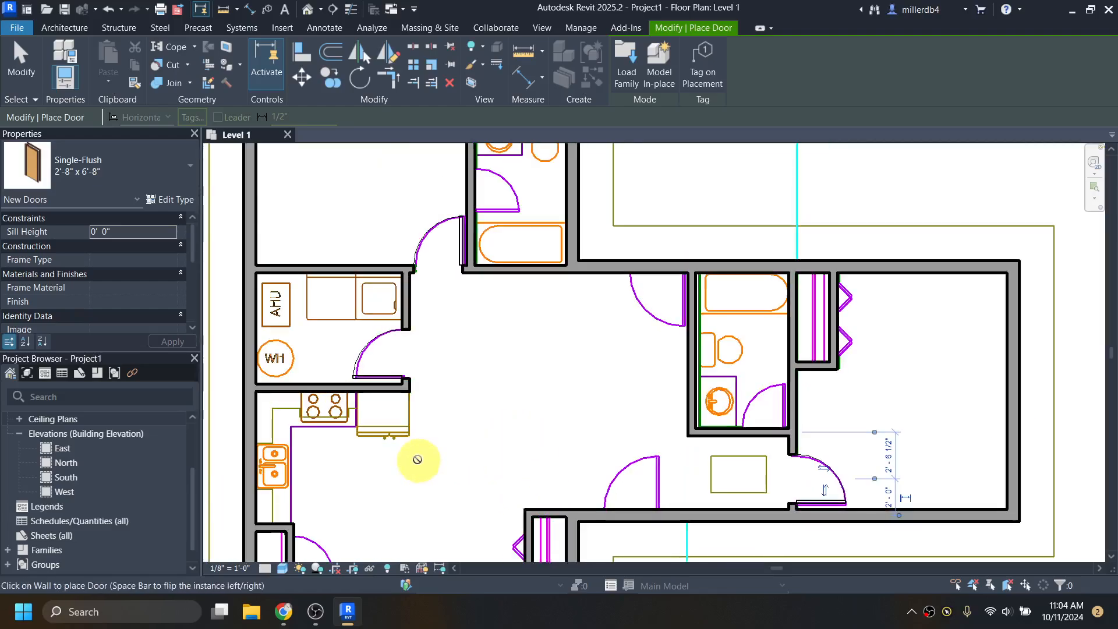
{"action": "scroll", "coordinate": [504, 384], "scroll_direction": "up", "scroll_amount": 2}
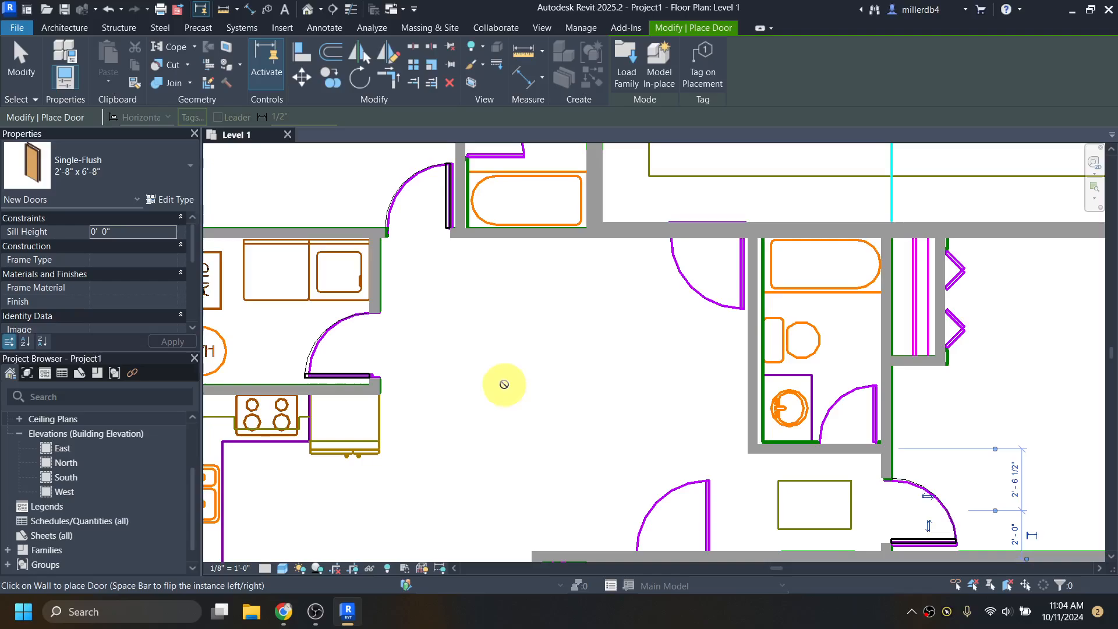
{"action": "scroll", "coordinate": [505, 384], "scroll_direction": "down", "scroll_amount": 1}
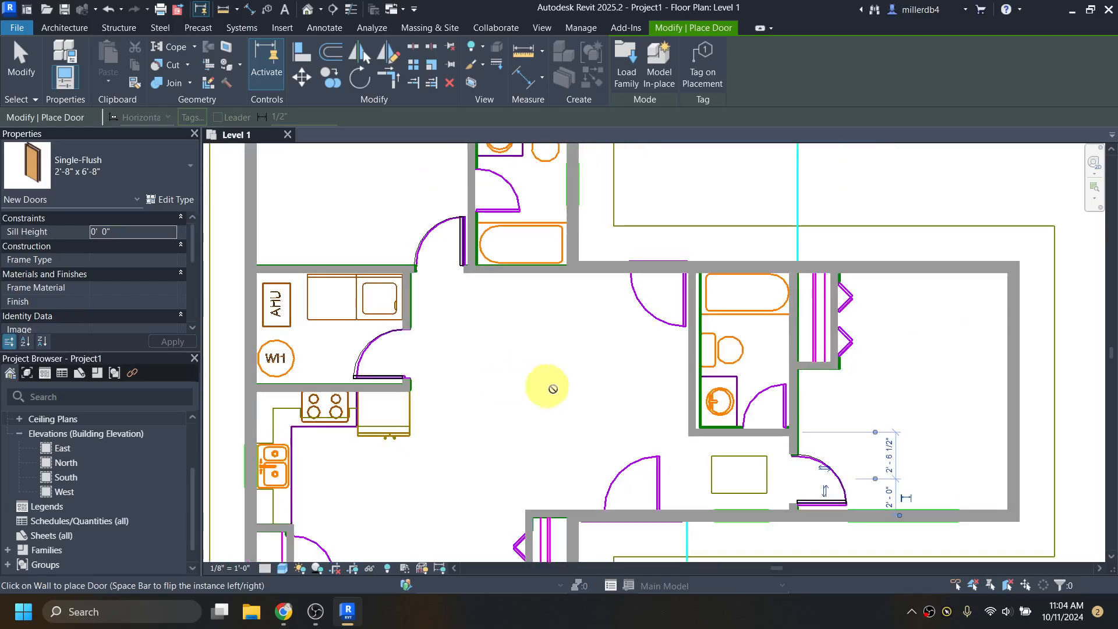
{"action": "left_click", "coordinate": [769, 388]}
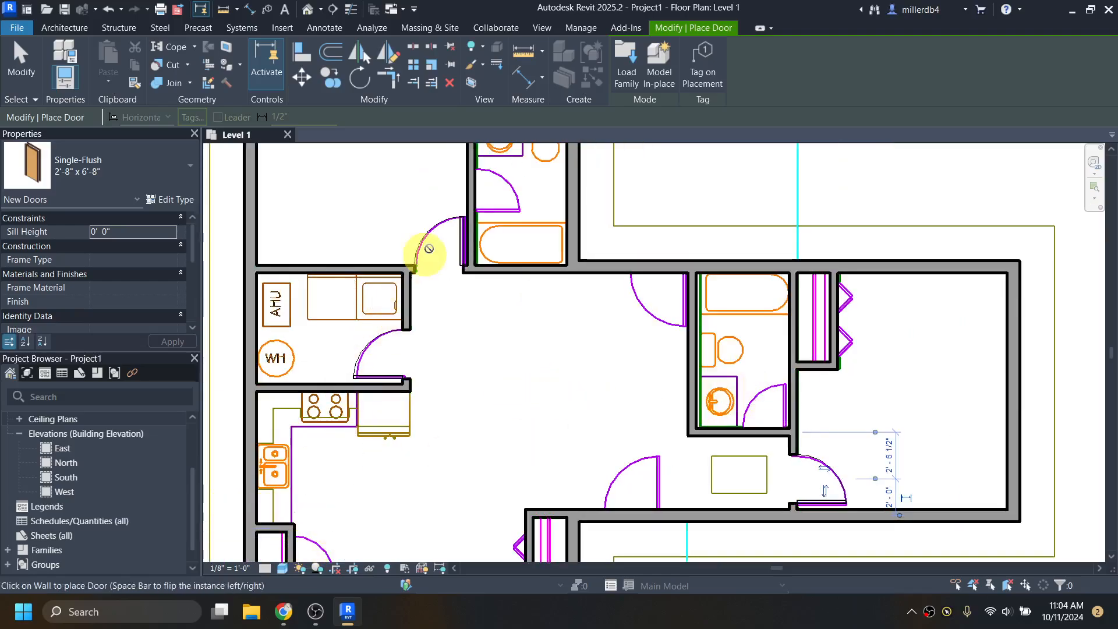
{"action": "middle_click_drag", "start_coordinate": [428, 248], "coordinate": [446, 432]}
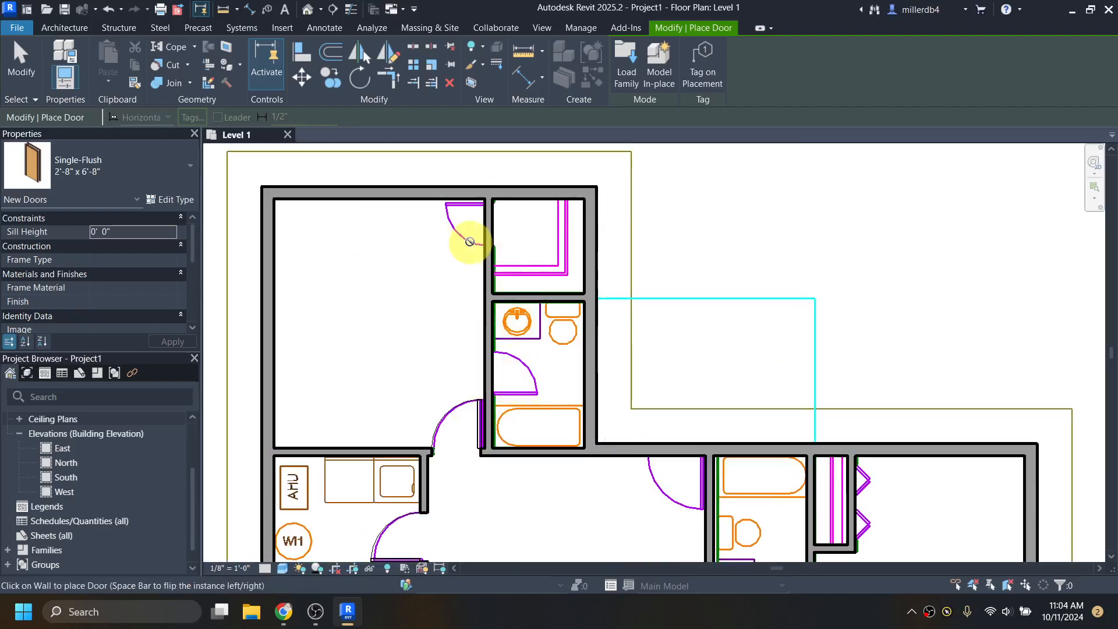
{"action": "middle_click_drag", "start_coordinate": [495, 477], "coordinate": [511, 300]}
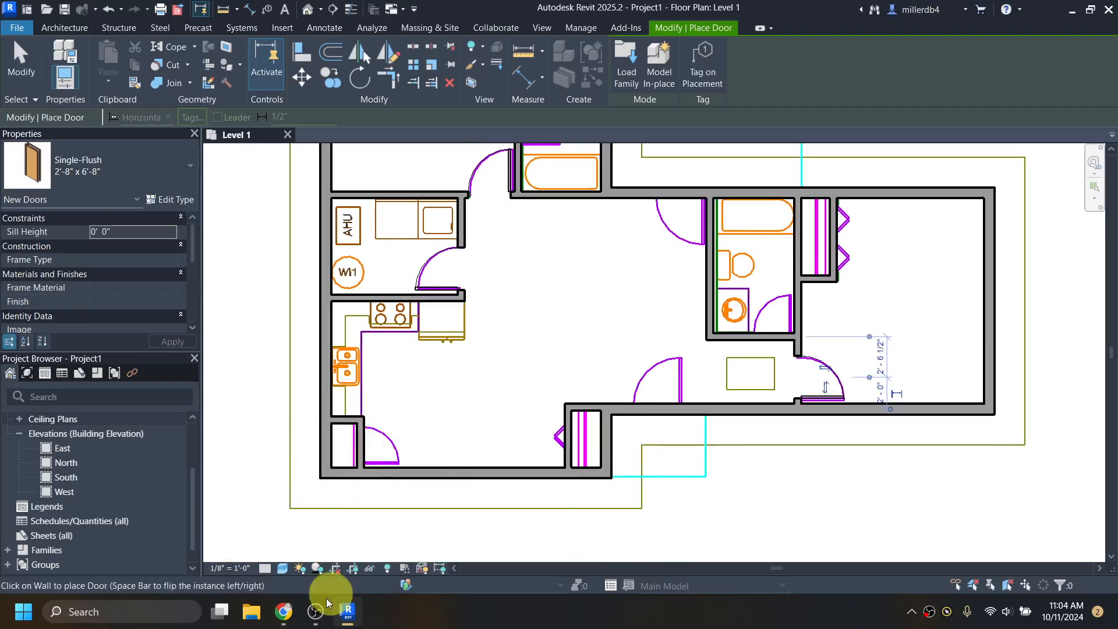
- Check the door callouts in dogwood-all.pdf, then return to Revit
{"action": "left_click", "coordinate": [284, 610]}
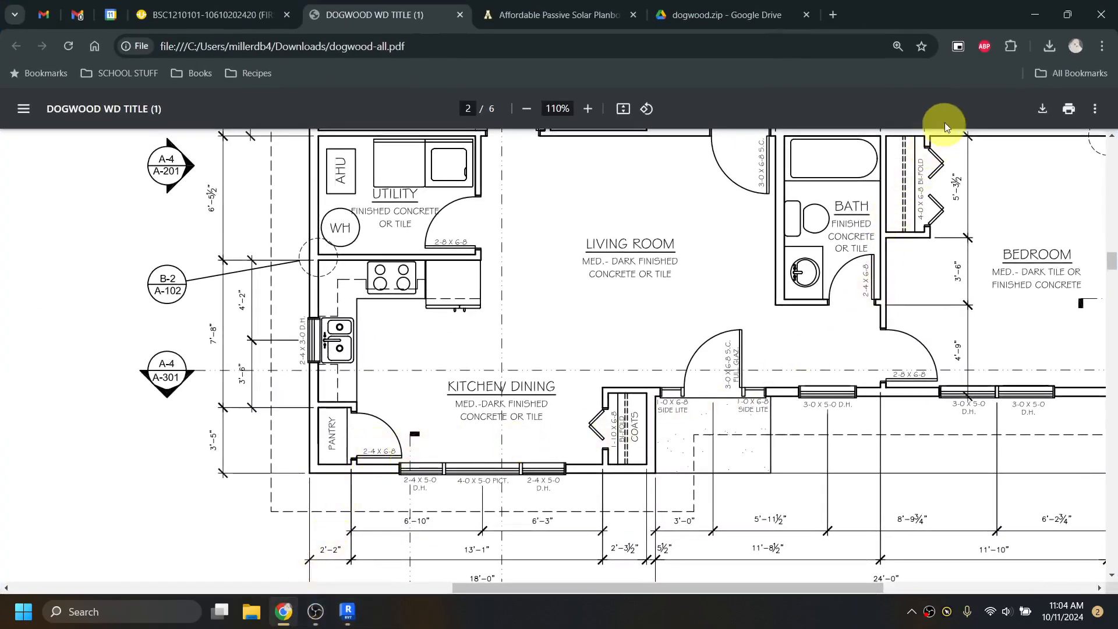
{"action": "left_click", "coordinate": [1029, 22]}
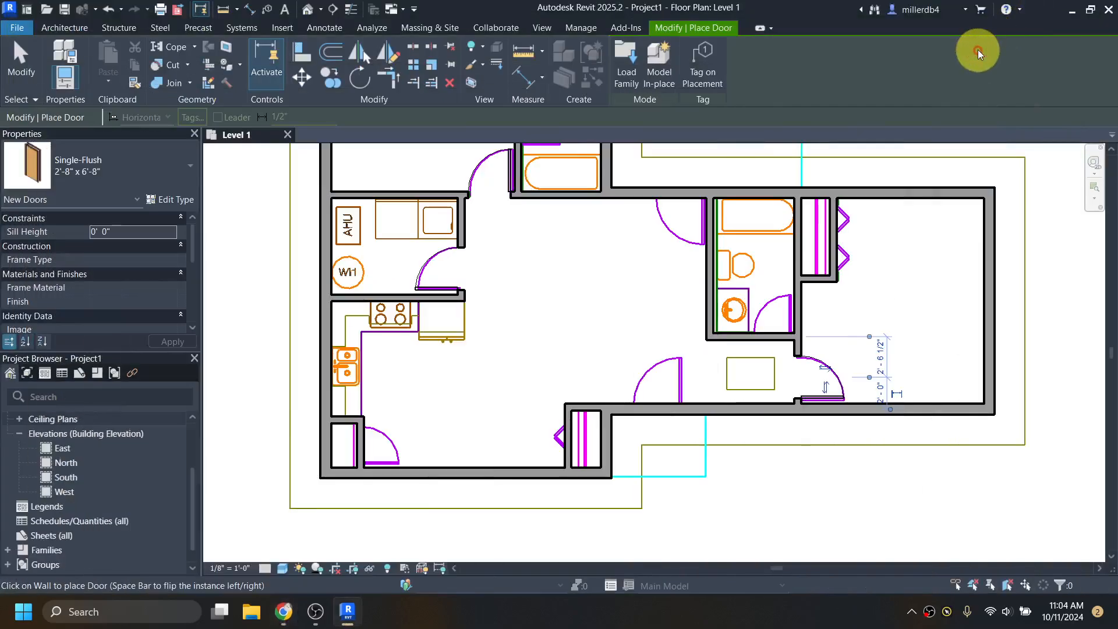
- Duplicate the 2'-8" x 6'-8" door type as a new type named 2'-4" x 6'-8"
{"action": "left_click", "coordinate": [176, 200]}
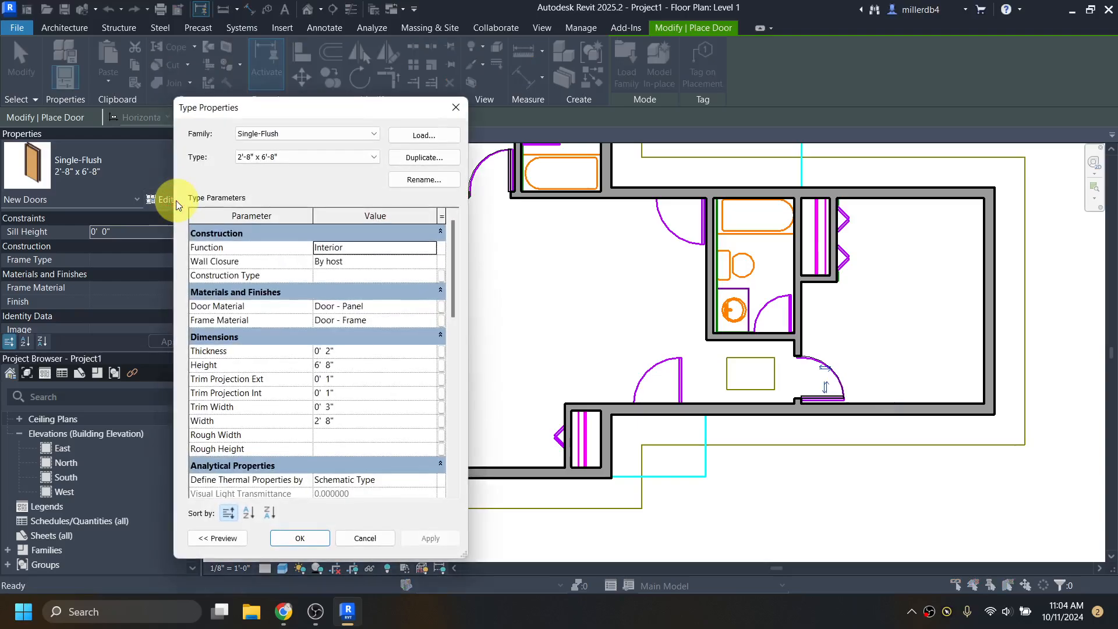
{"action": "left_click", "coordinate": [409, 158]}
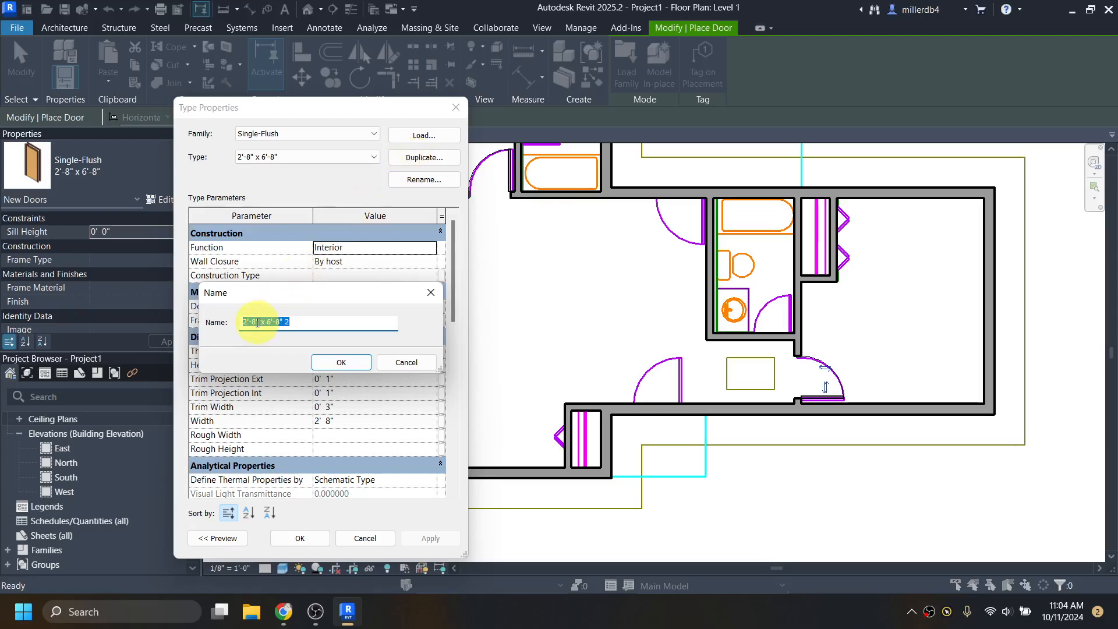
{"action": "left_click", "coordinate": [297, 322]}
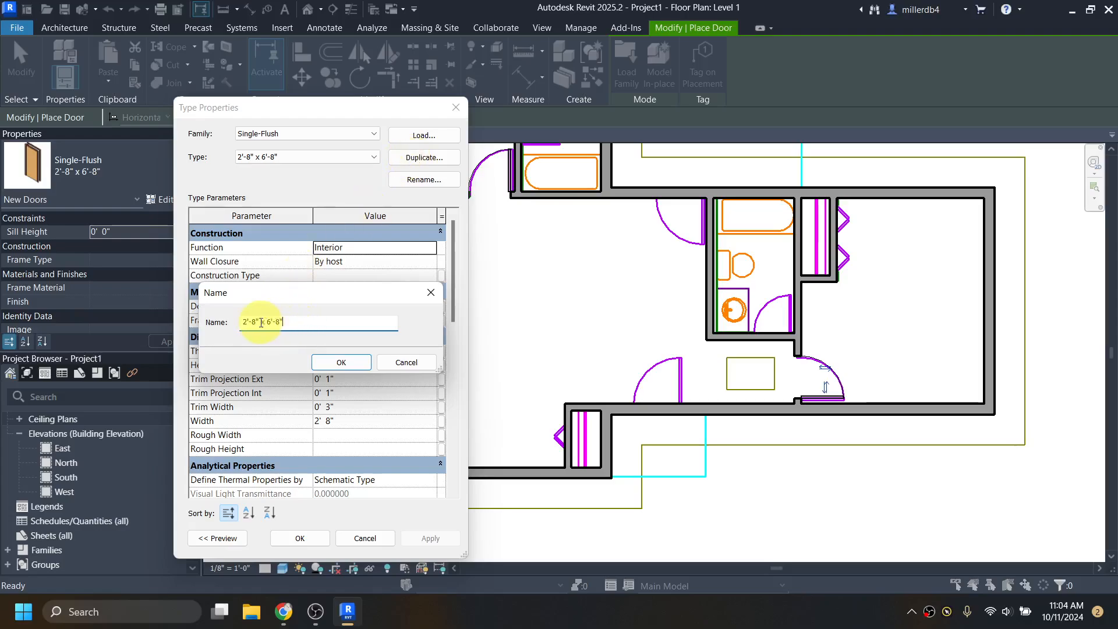
{"action": "left_click_drag", "start_coordinate": [254, 323], "coordinate": [270, 322]}
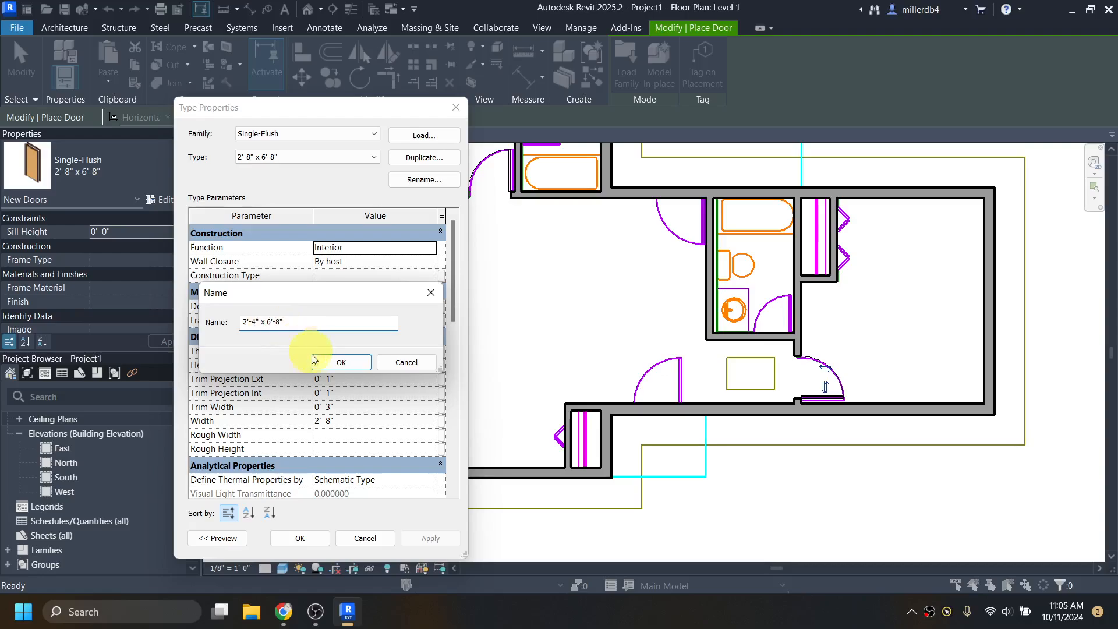
{"action": "left_click", "coordinate": [333, 365]}
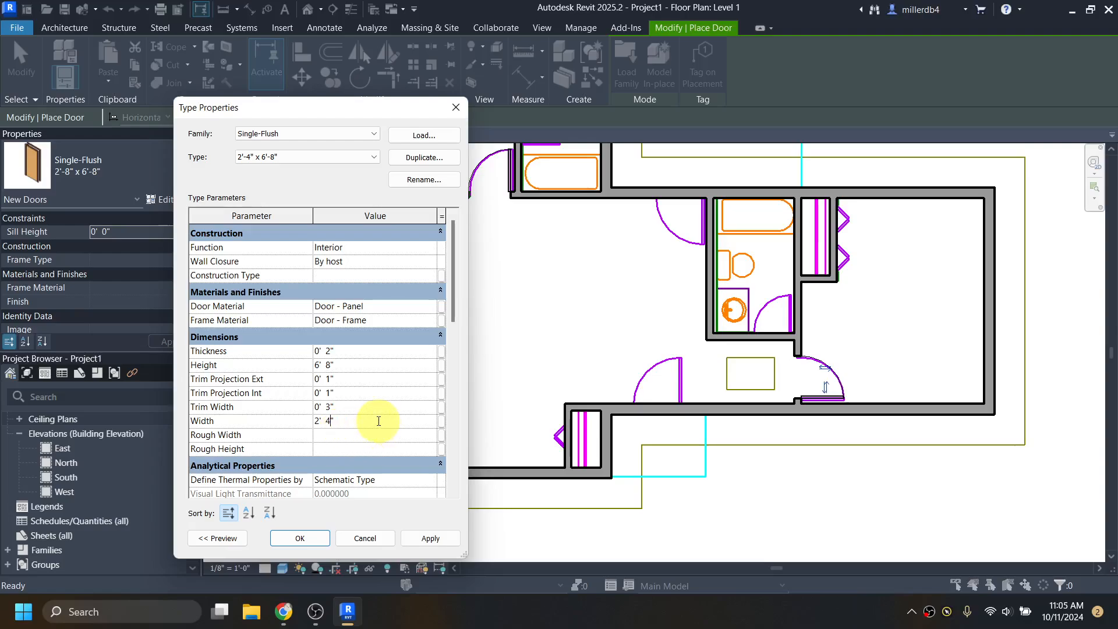
- Apply the 2' 4" width and place 2'-4" doors in the pantry and both bathroom walls
{"action": "left_click", "coordinate": [299, 536]}
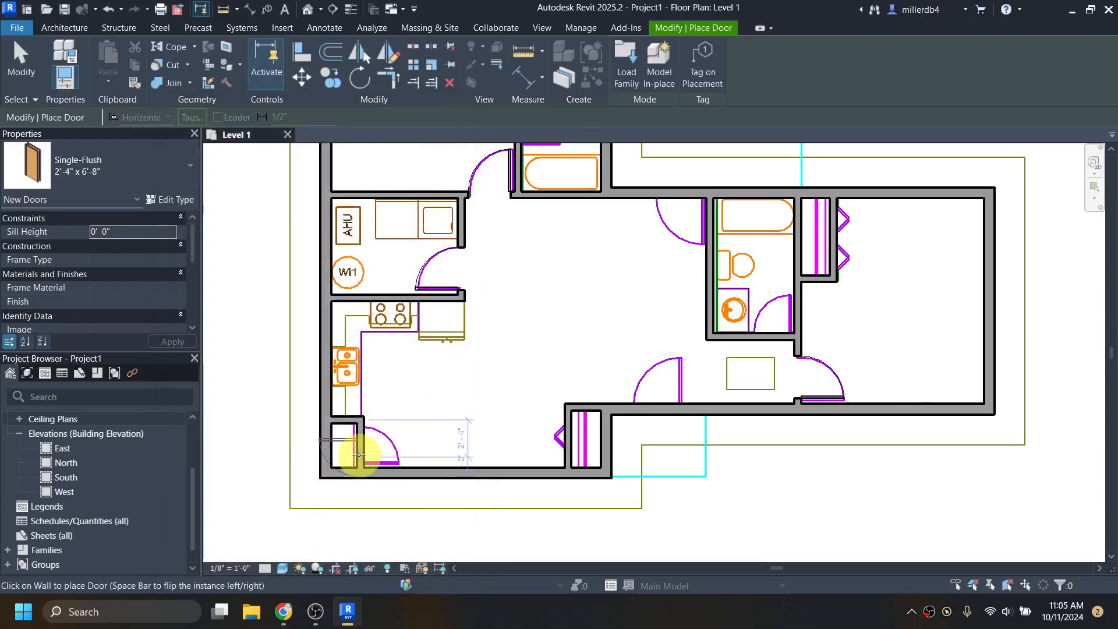
{"action": "scroll", "coordinate": [360, 451], "scroll_direction": "up", "scroll_amount": 3}
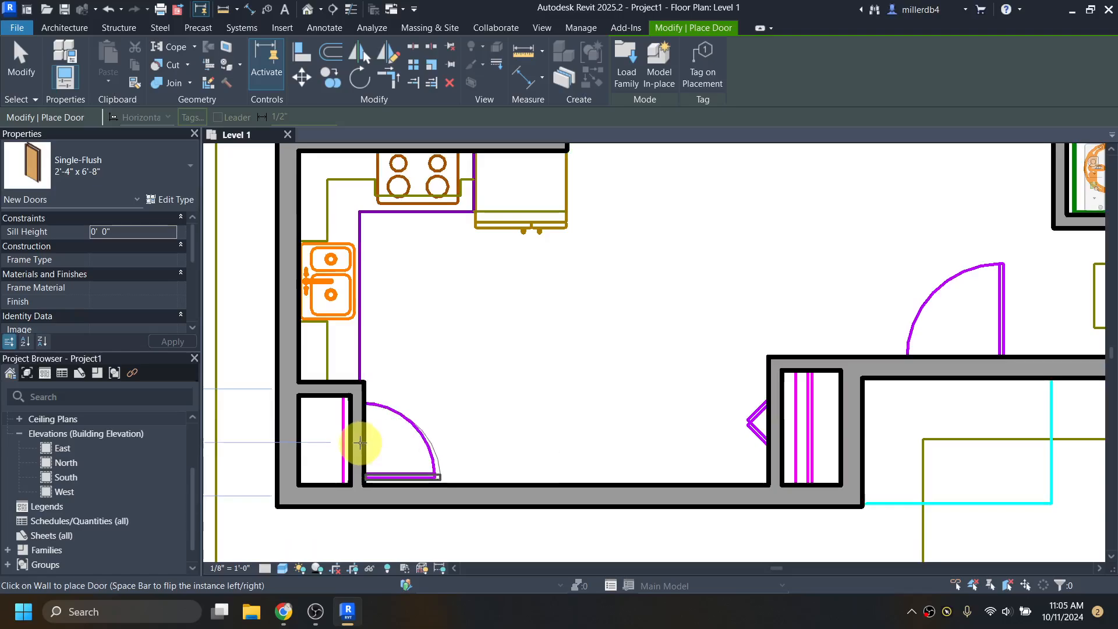
{"action": "left_click", "coordinate": [360, 443]}
{"action": "scroll", "coordinate": [586, 379], "scroll_direction": "down", "scroll_amount": 3}
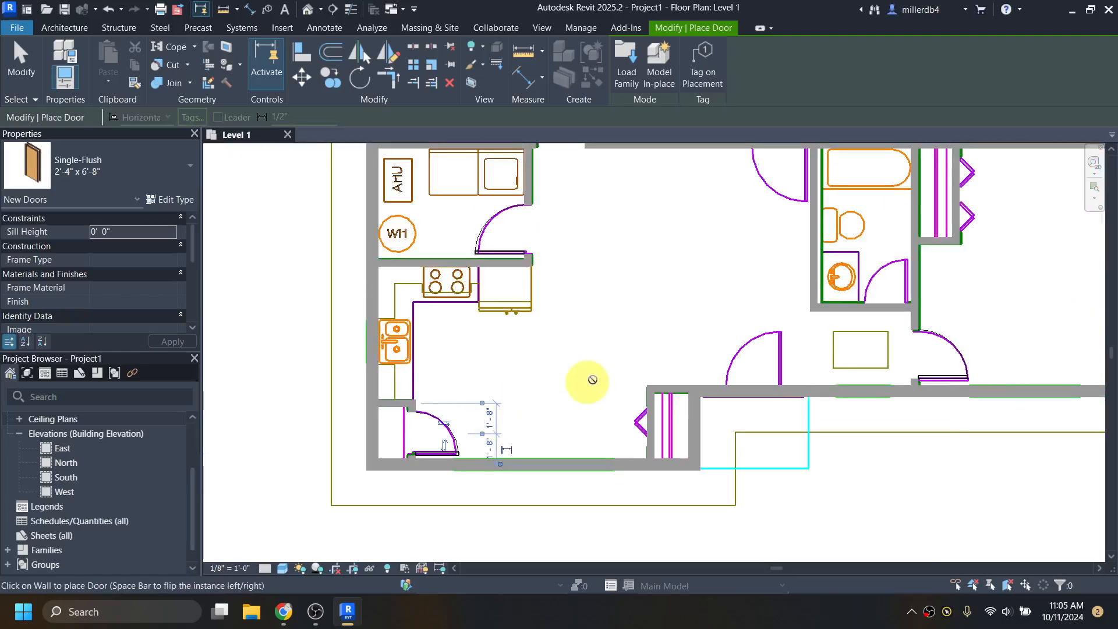
{"action": "middle_click_drag", "start_coordinate": [586, 379], "coordinate": [567, 403]}
{"action": "scroll", "coordinate": [644, 412], "scroll_direction": "up", "scroll_amount": 4}
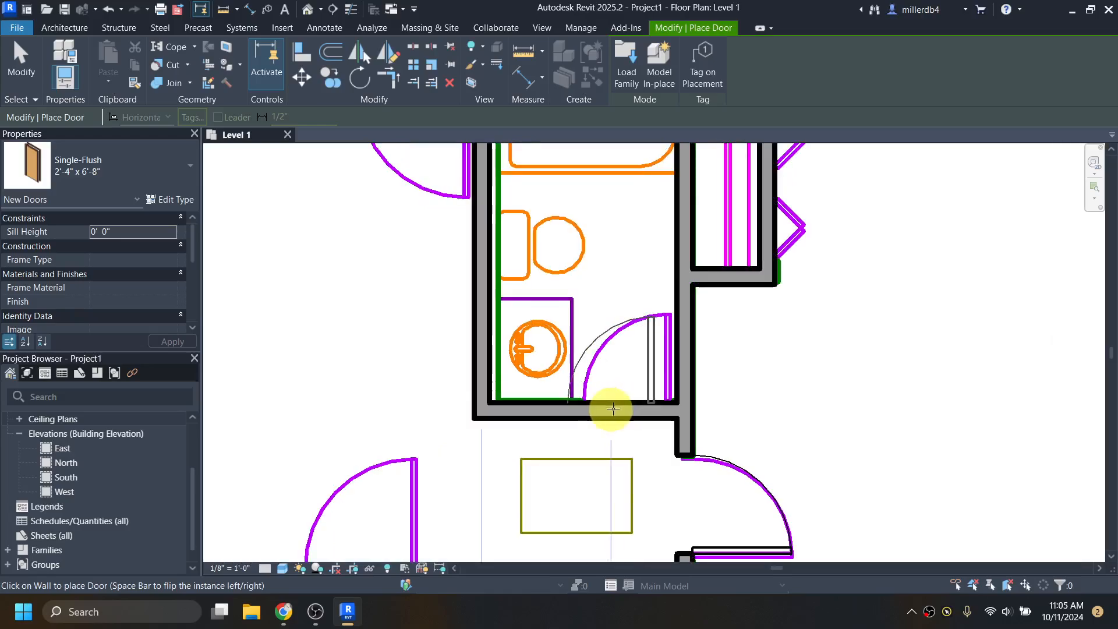
{"action": "left_click", "coordinate": [618, 407]}
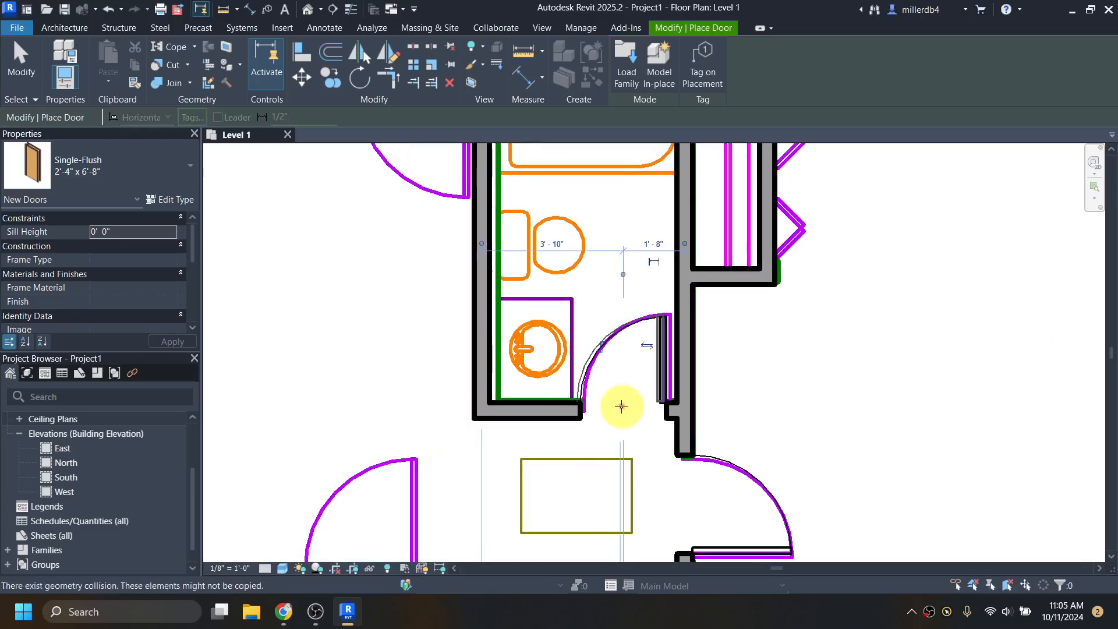
{"action": "scroll", "coordinate": [614, 407], "scroll_direction": "down", "scroll_amount": 2}
{"action": "scroll", "coordinate": [610, 408], "scroll_direction": "down", "scroll_amount": 1}
{"action": "scroll", "coordinate": [467, 349], "scroll_direction": "up", "scroll_amount": 2}
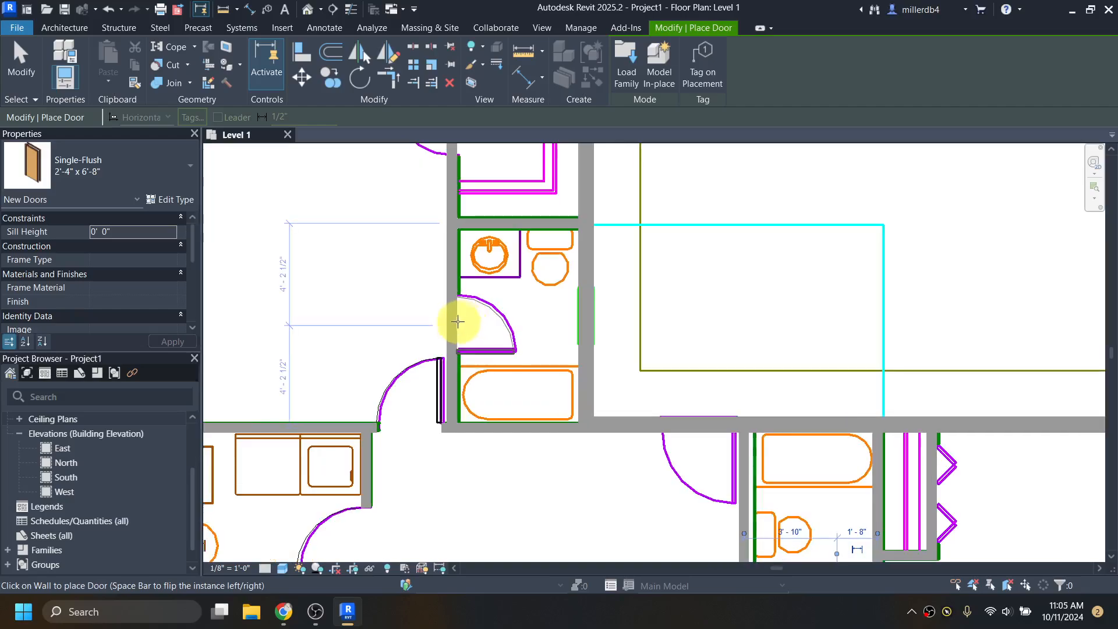
{"action": "left_click", "coordinate": [455, 324]}
- Place 2'-4" x 6'-8" doors in the upper closet, coat closet and another closet wall, then finish
{"action": "middle_click_drag", "start_coordinate": [437, 249], "coordinate": [462, 411]}
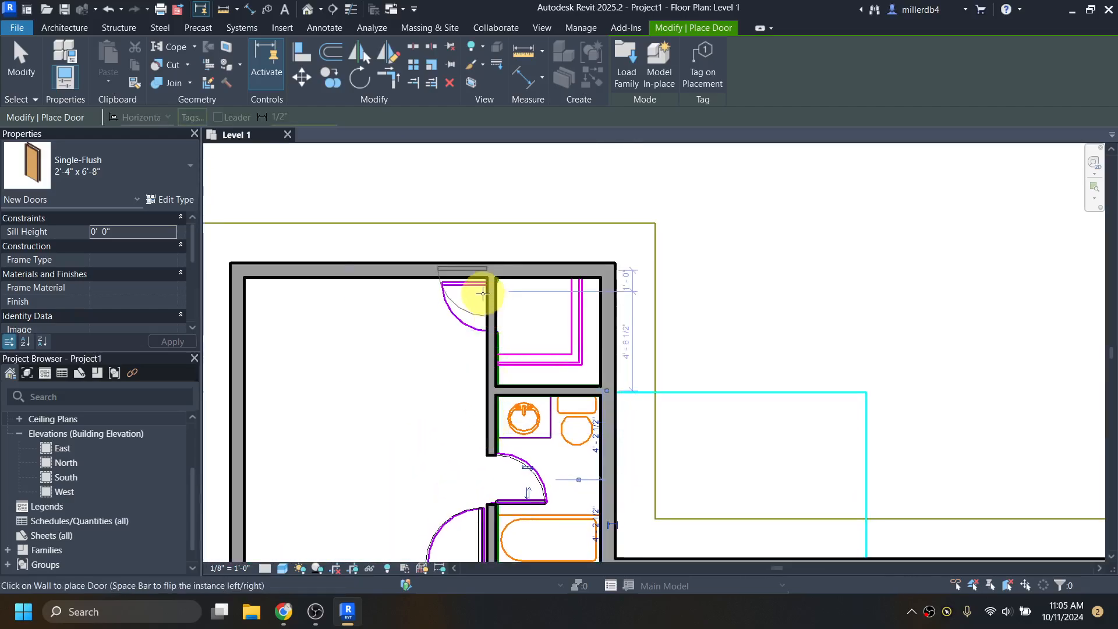
{"action": "scroll", "coordinate": [479, 313], "scroll_direction": "up", "scroll_amount": 2}
{"action": "scroll", "coordinate": [479, 313], "scroll_direction": "up", "scroll_amount": 1}
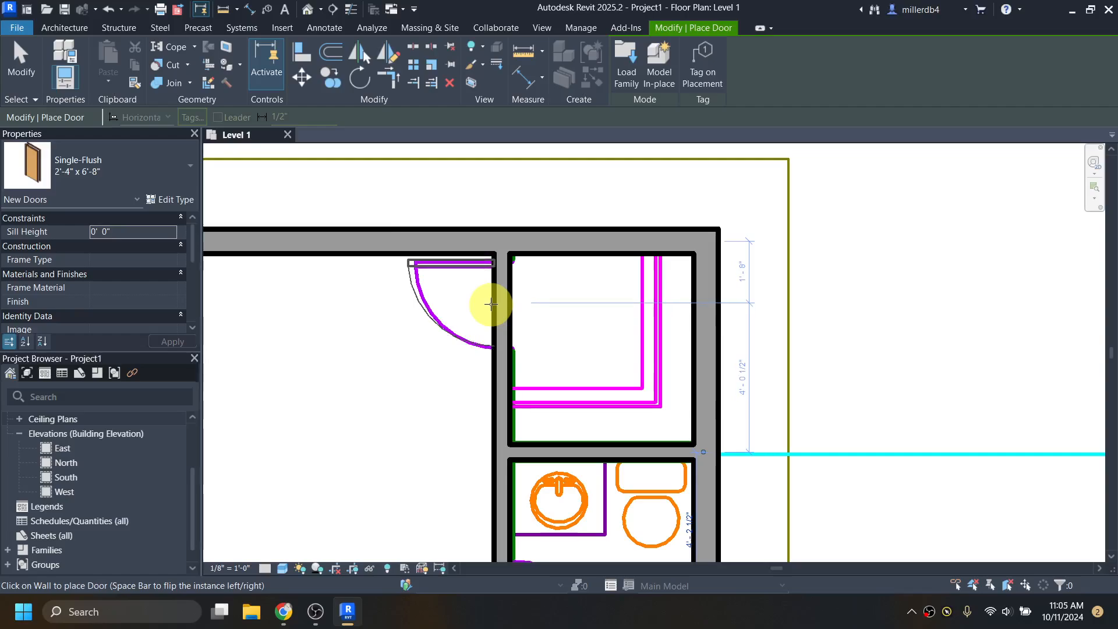
{"action": "left_click", "coordinate": [491, 305]}
{"action": "scroll", "coordinate": [494, 308], "scroll_direction": "down", "scroll_amount": 2}
{"action": "middle_click_drag", "start_coordinate": [504, 423], "coordinate": [543, 305]}
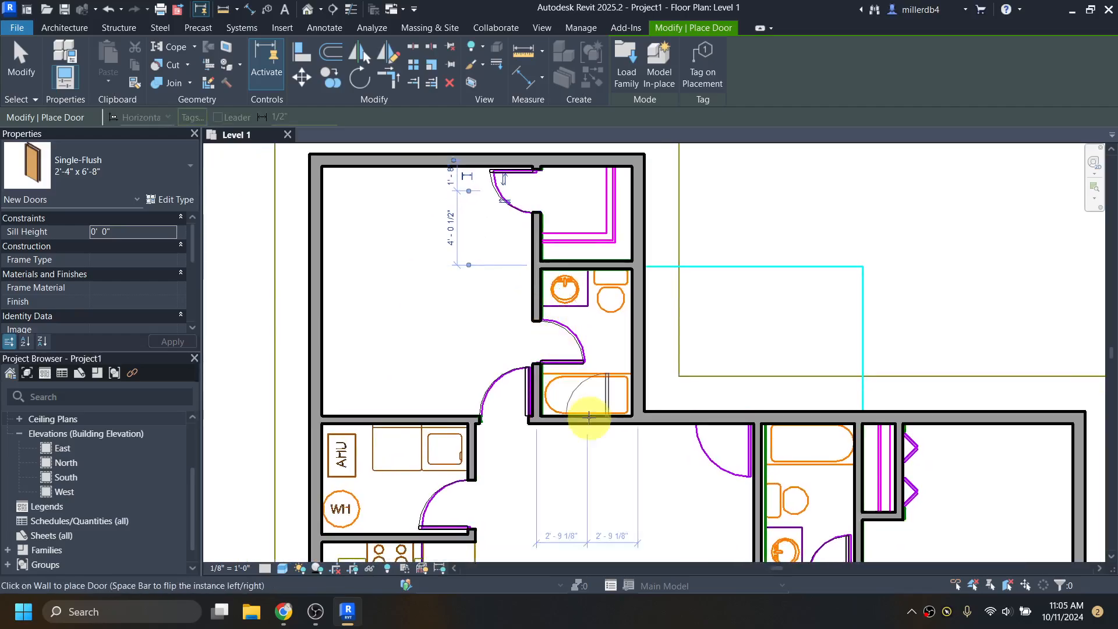
{"action": "middle_click_drag", "start_coordinate": [585, 444], "coordinate": [509, 305]}
{"action": "scroll", "coordinate": [581, 317], "scroll_direction": "down", "scroll_amount": 2}
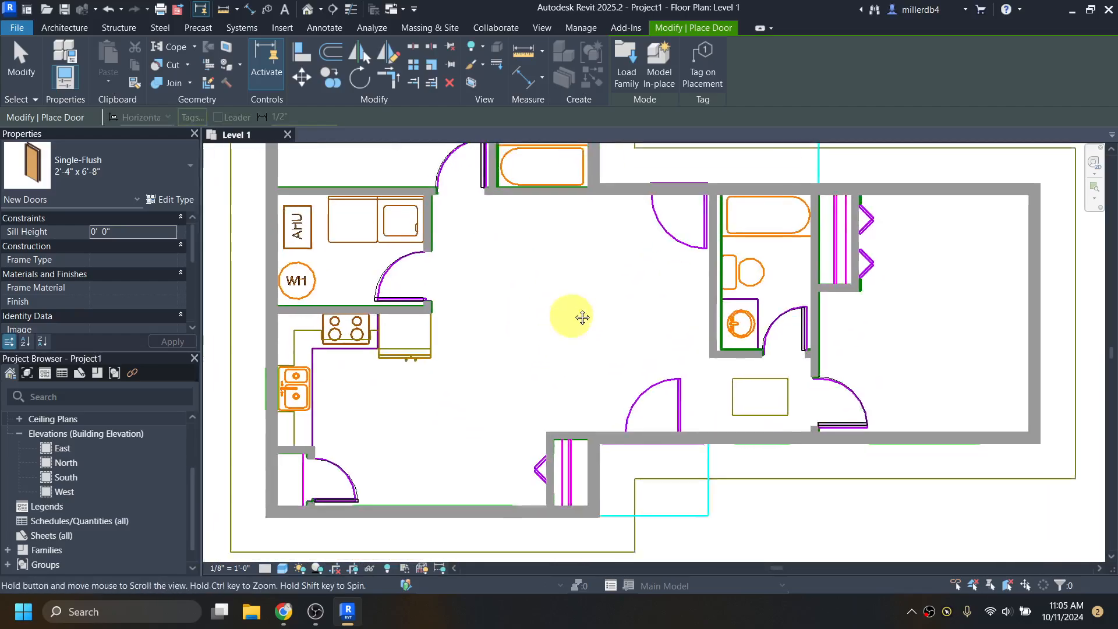
{"action": "scroll", "coordinate": [559, 411], "scroll_direction": "up", "scroll_amount": 2}
{"action": "scroll", "coordinate": [562, 444], "scroll_direction": "up", "scroll_amount": 2}
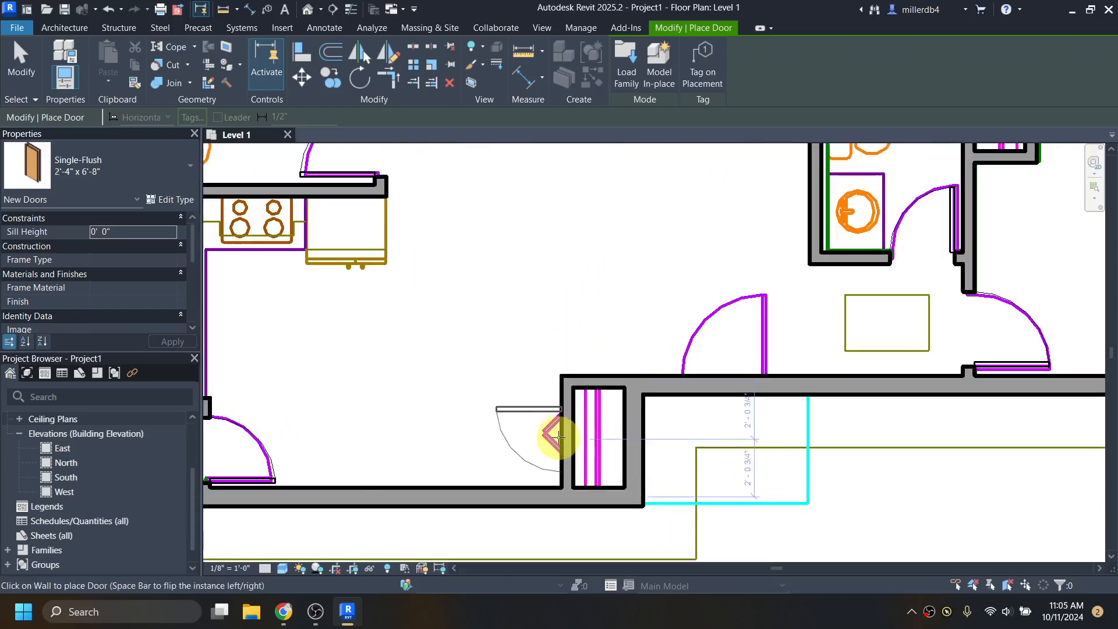
{"action": "left_click", "coordinate": [559, 437]}
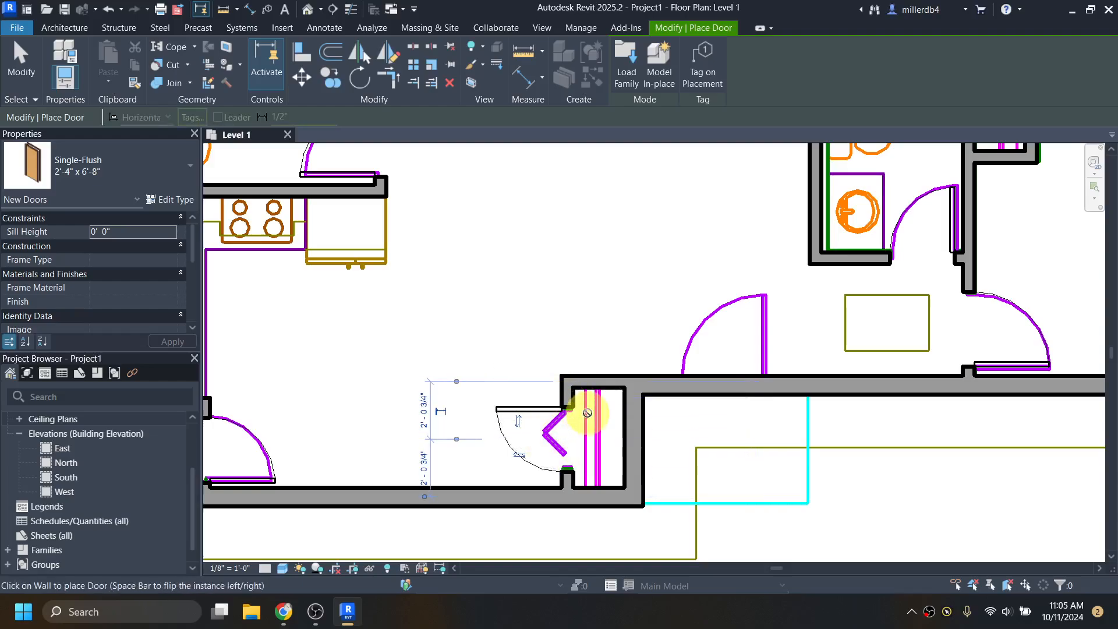
{"action": "scroll", "coordinate": [586, 413], "scroll_direction": "down", "scroll_amount": 3}
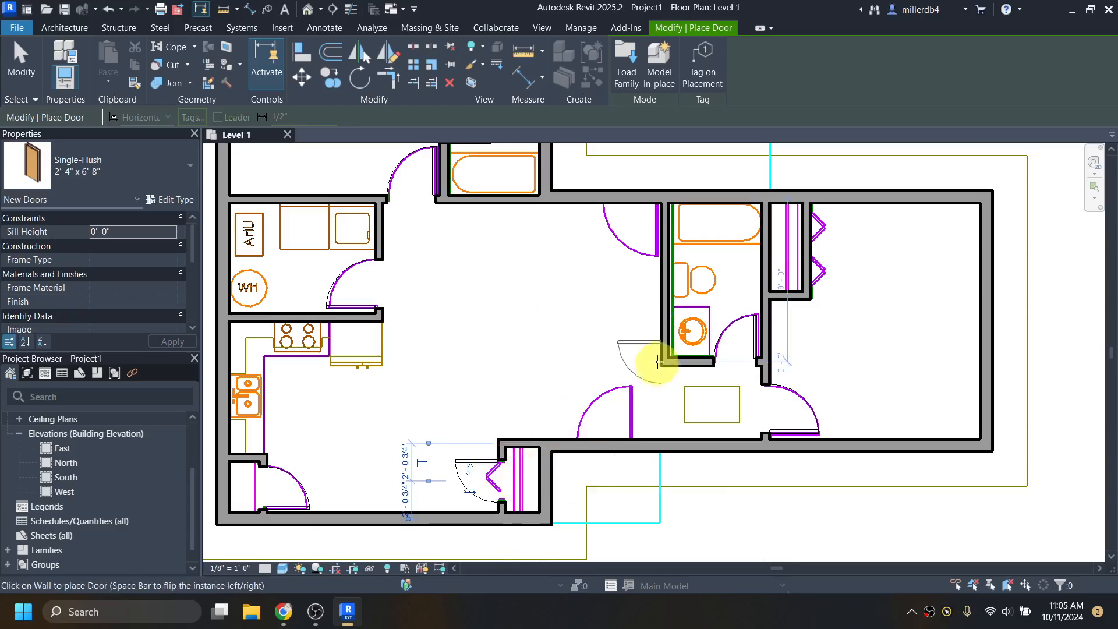
{"action": "left_click", "coordinate": [817, 267]}
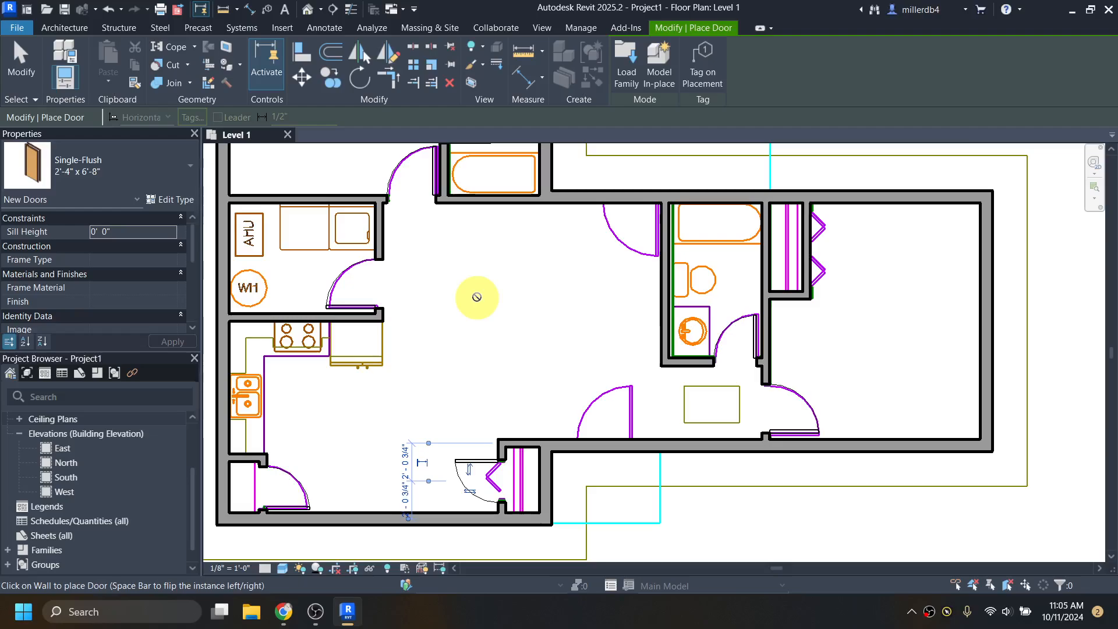
{"action": "key", "text": "Escape"}
{"action": "key", "text": "Escape"}
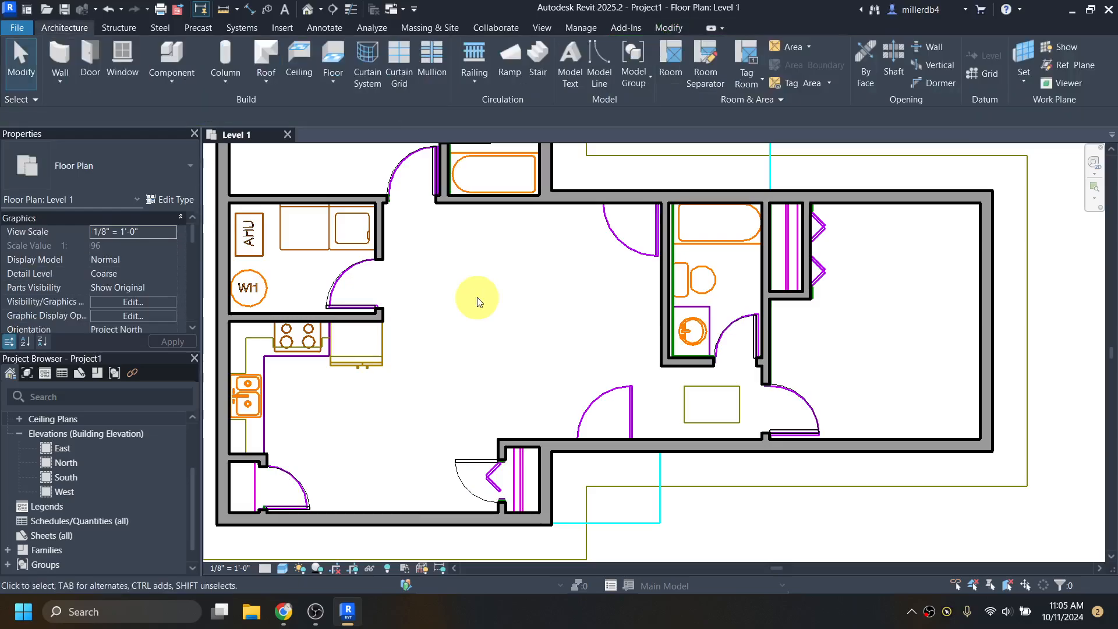
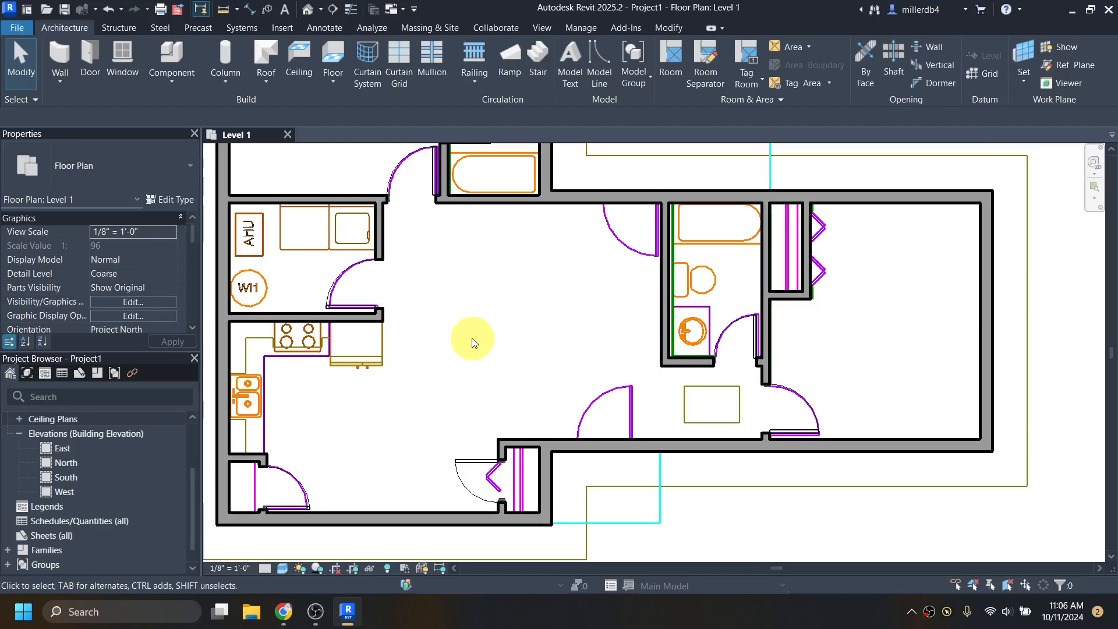
- In Keyboard Shortcuts (KS), try assigning LF to Load Autodesk Family, then back out of the duplicate warning
{"action": "key", "text": "k"}
{"action": "key", "text": "s"}
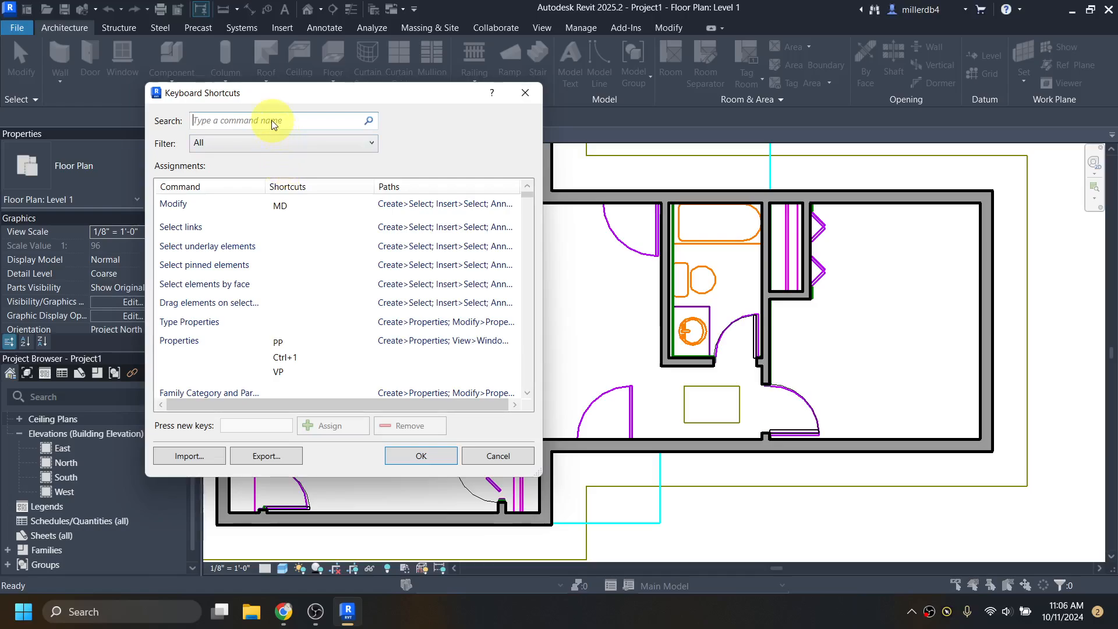
{"action": "type", "text": "load fa"}
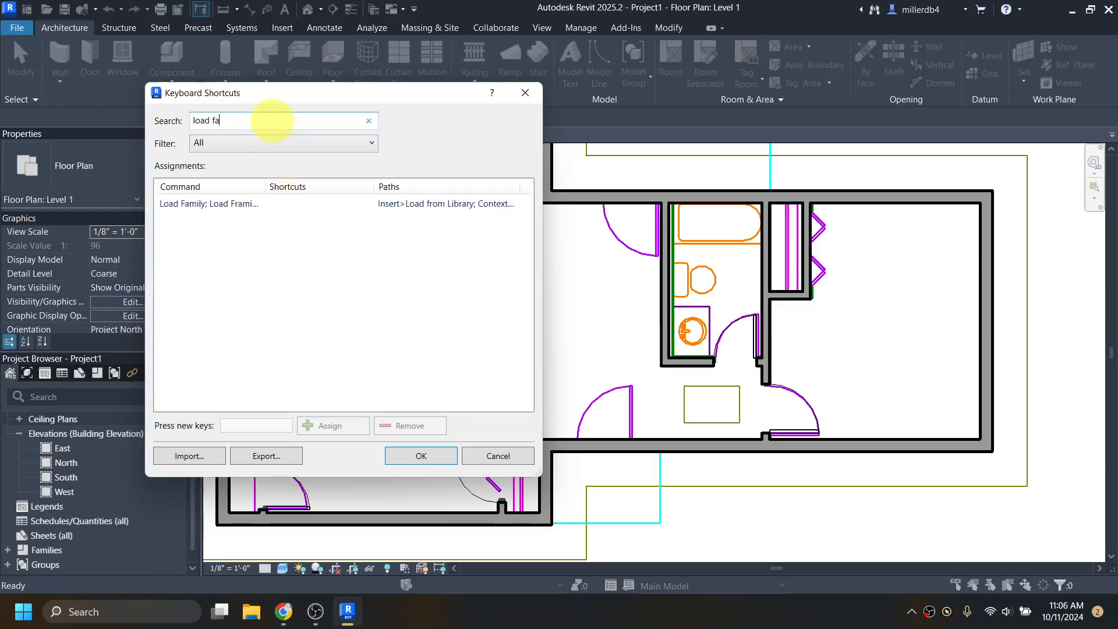
{"action": "key", "text": "BackSpace"}
{"action": "key", "text": "BackSpace"}
{"action": "type", "text": "aut"}
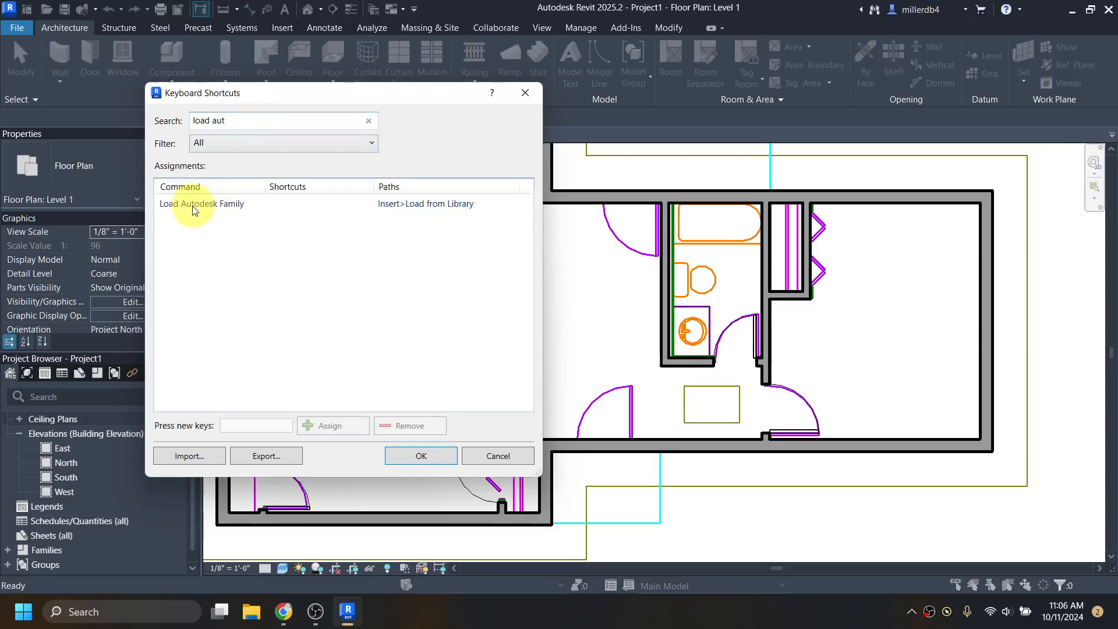
{"action": "left_click", "coordinate": [273, 204]}
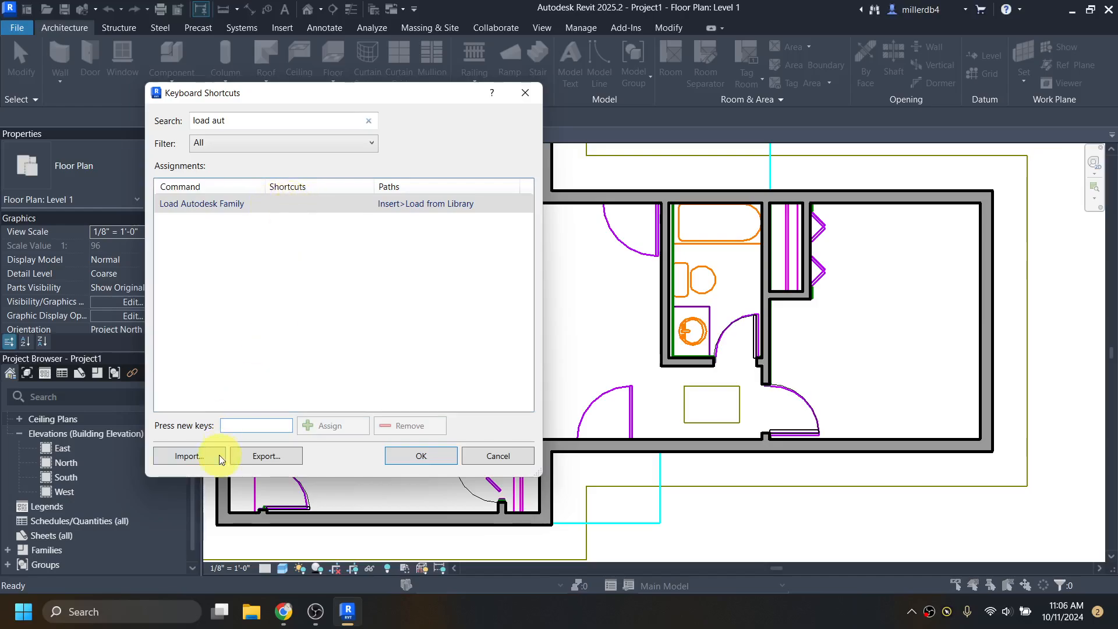
{"action": "type", "text": "LF"}
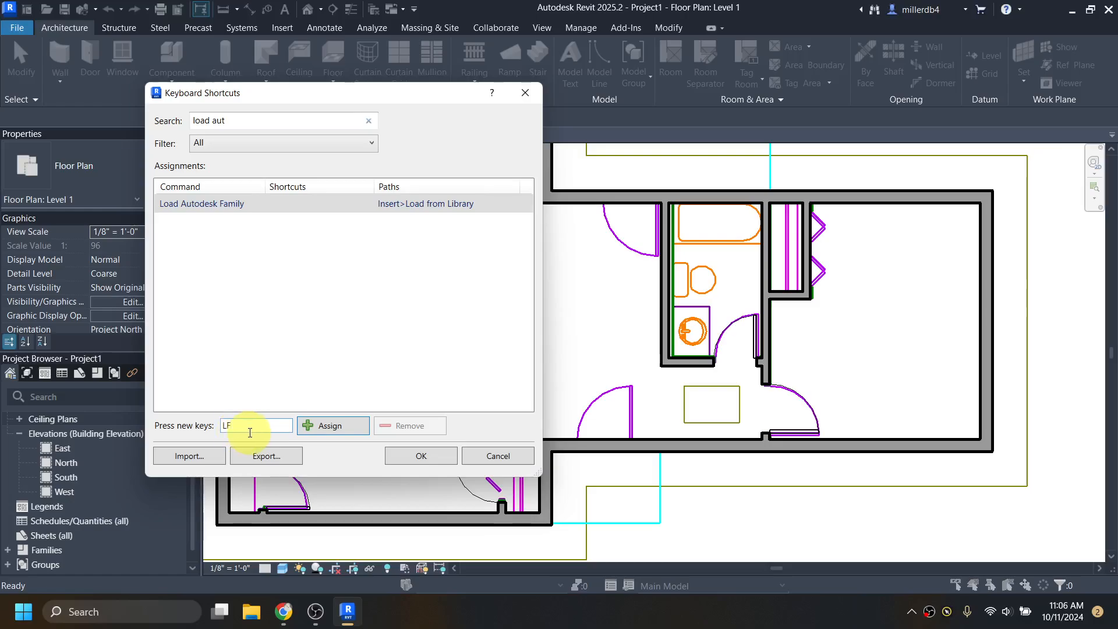
{"action": "left_click", "coordinate": [318, 427]}
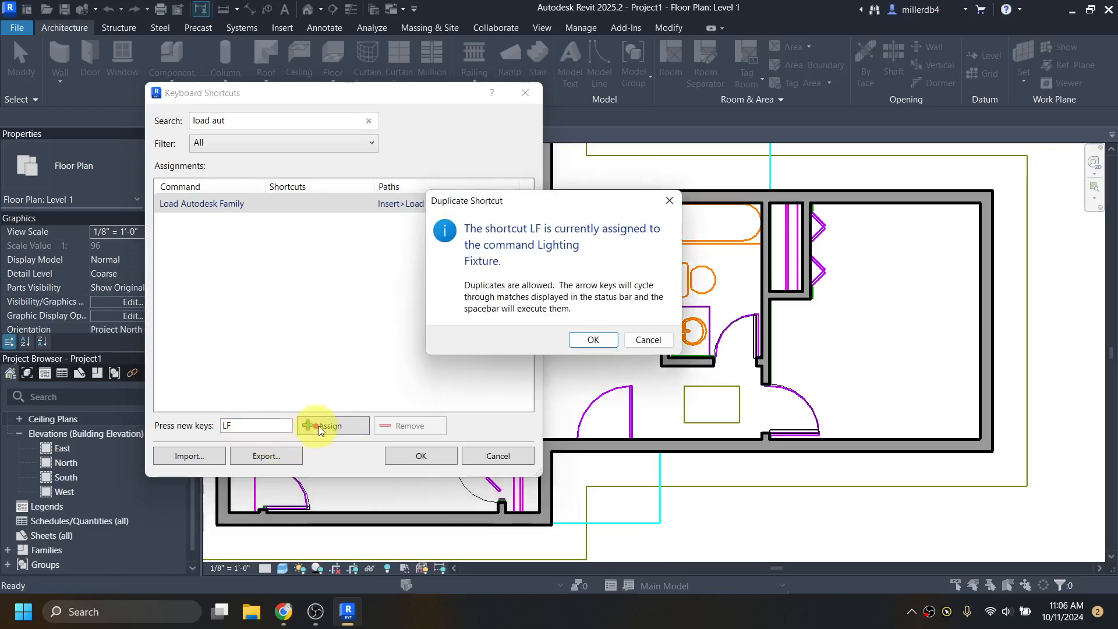
{"action": "left_click", "coordinate": [644, 340]}
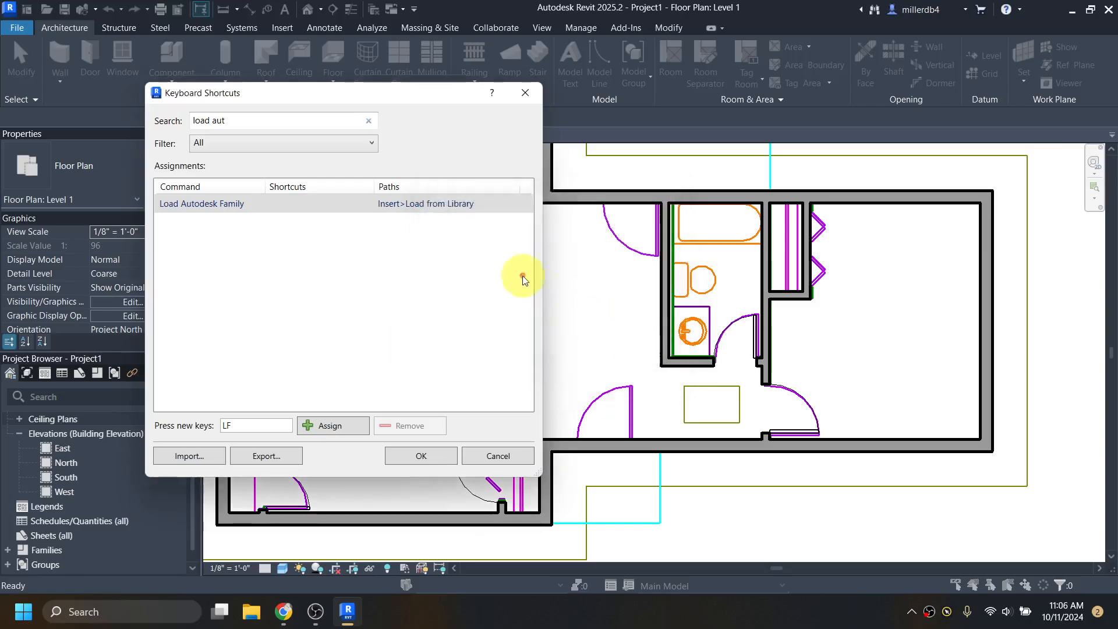
- Search 'lighting' and remove the LF shortcut from the Lighting Fixture command
{"action": "left_click", "coordinate": [369, 122]}
{"action": "type", "text": "ligh"}
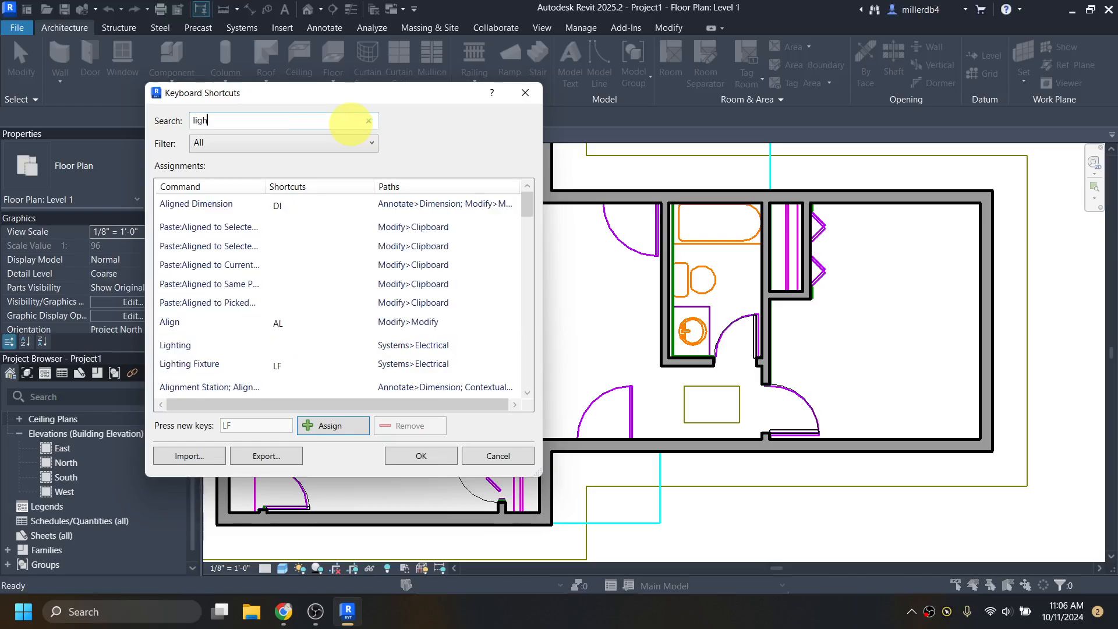
{"action": "type", "text": "ting"}
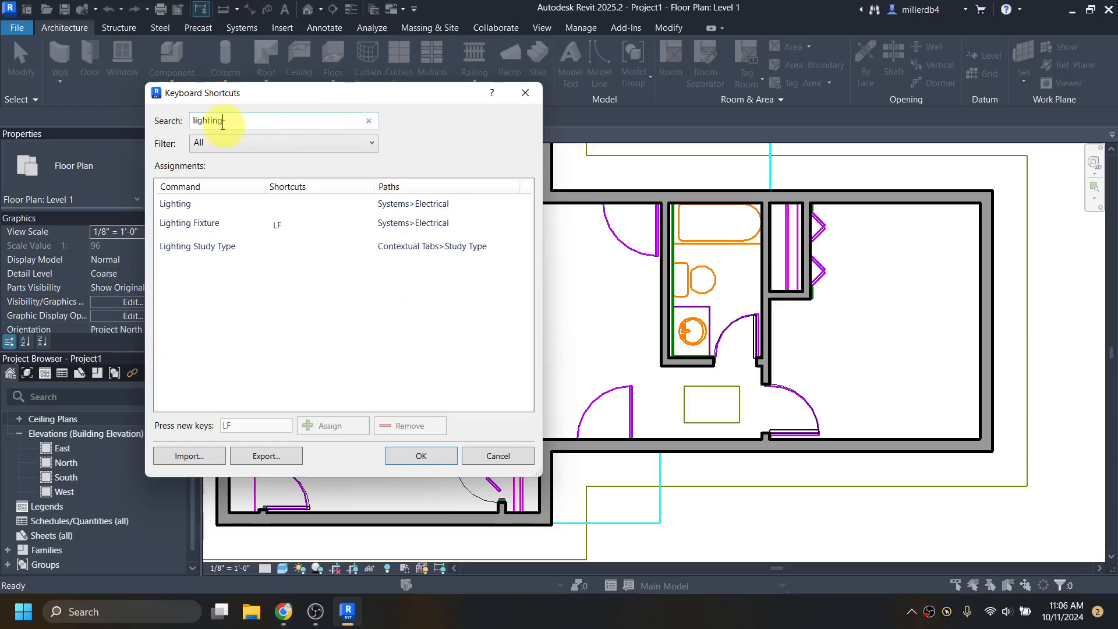
{"action": "left_click", "coordinate": [279, 226]}
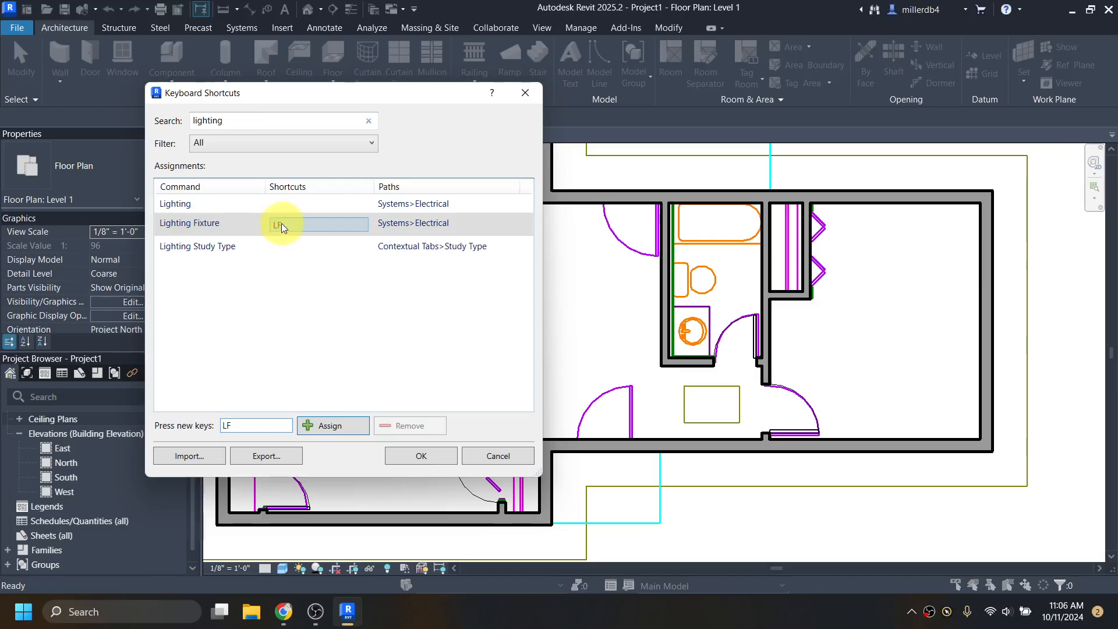
{"action": "left_click", "coordinate": [274, 226]}
{"action": "left_click", "coordinate": [432, 432]}
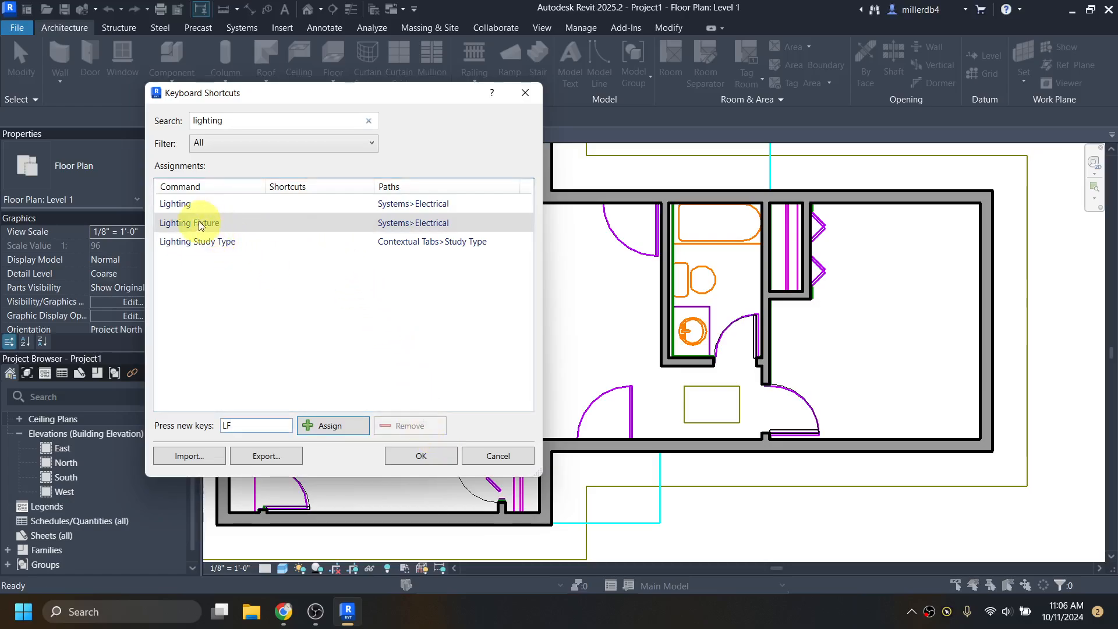
- Assign LF to Load Autodesk Family and accept the duplicate-shortcut warning
{"action": "left_click_drag", "start_coordinate": [252, 124], "coordinate": [194, 117]}
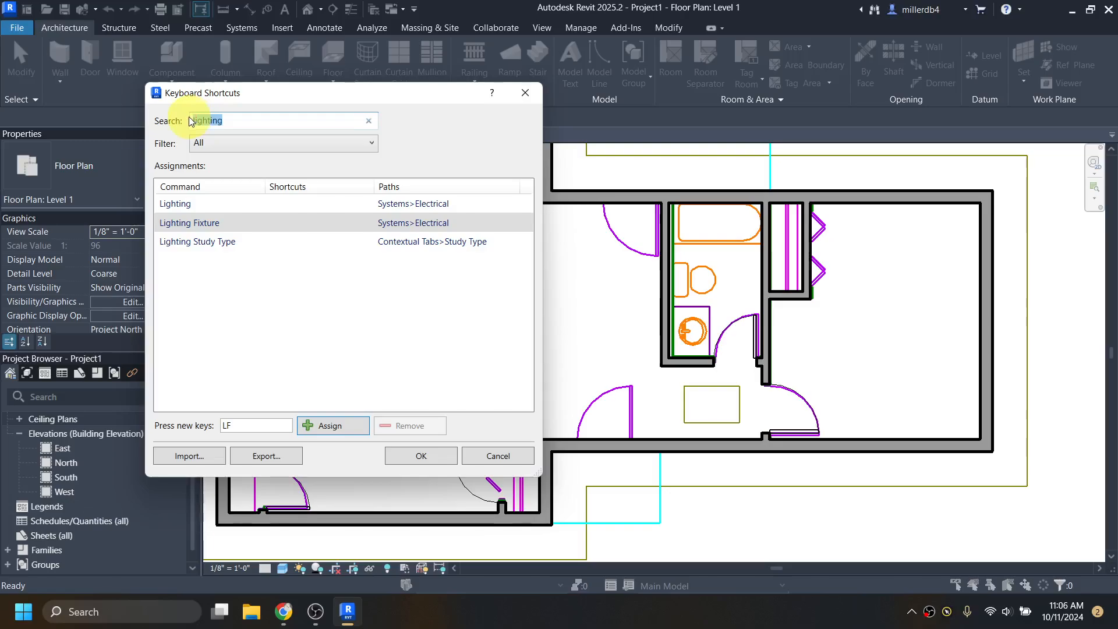
{"action": "type", "text": "load au"}
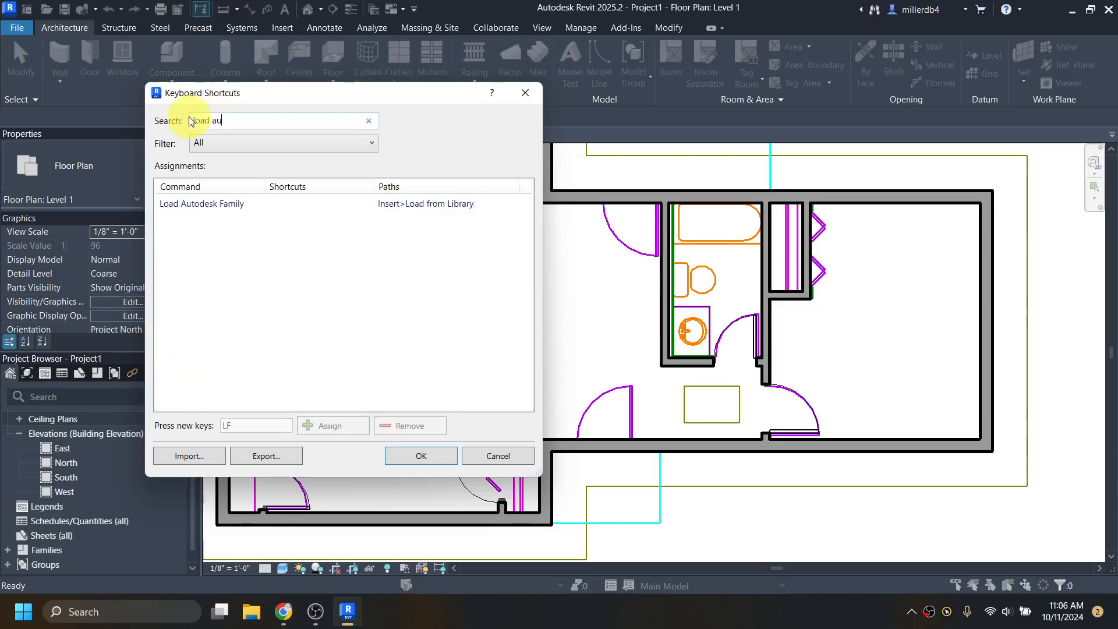
{"action": "left_click", "coordinate": [185, 205]}
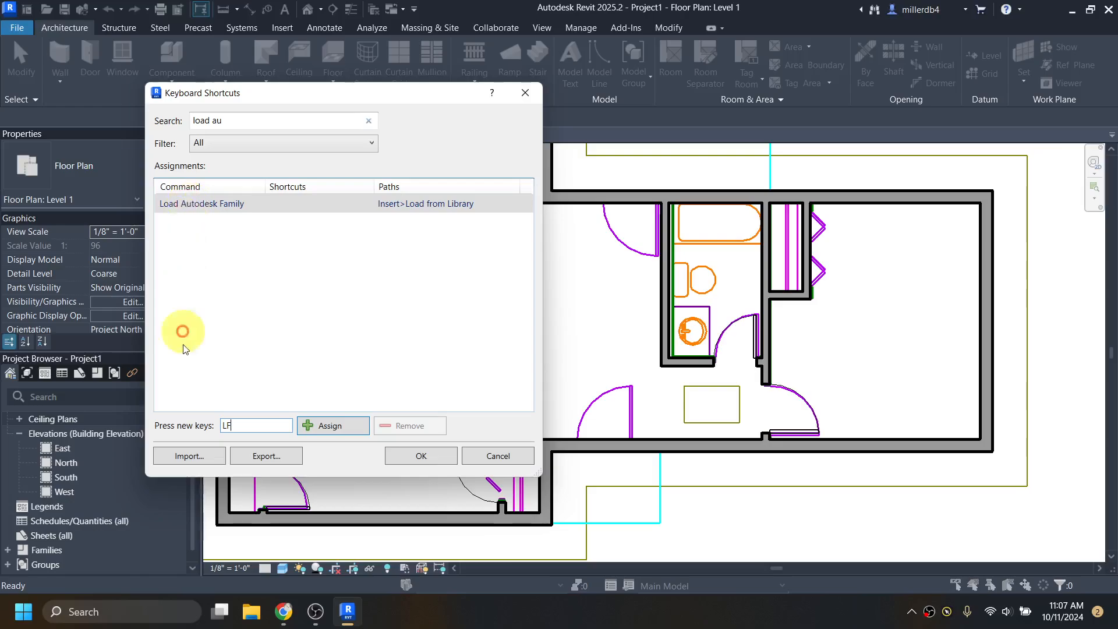
{"action": "left_click", "coordinate": [241, 428]}
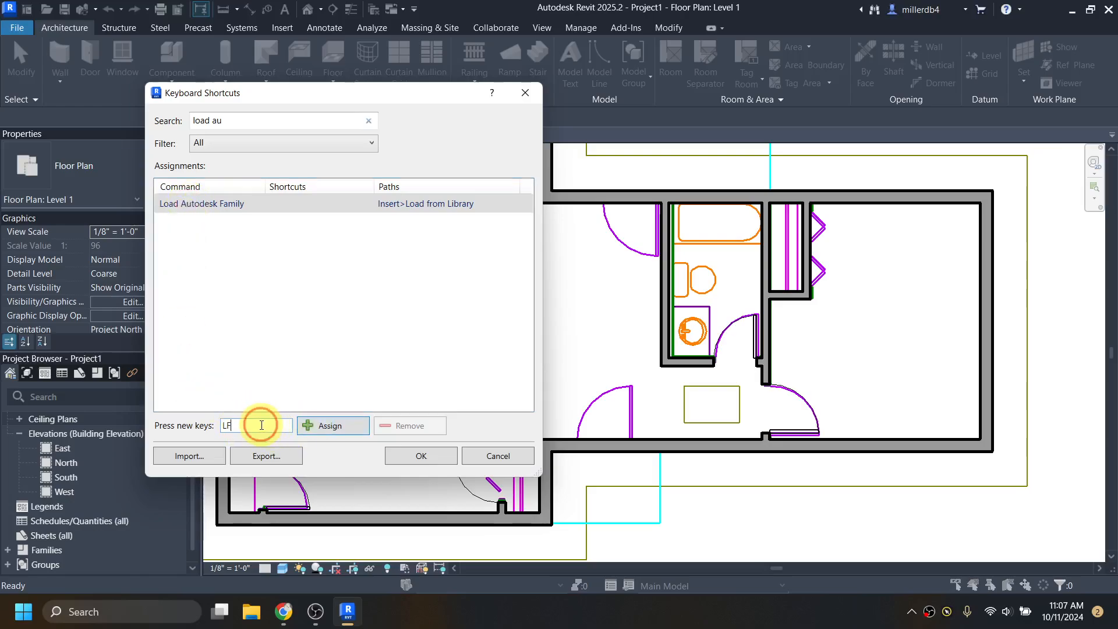
{"action": "left_click", "coordinate": [337, 428]}
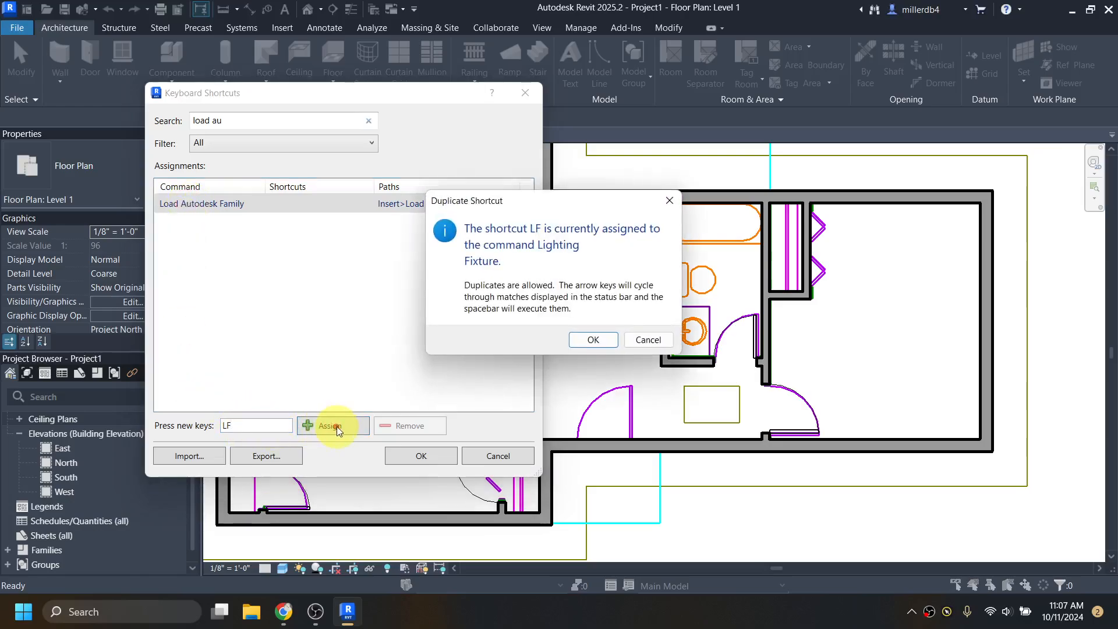
{"action": "left_click", "coordinate": [593, 339]}
- Check the 'light', 'lf' and 'load' searches, then save the shortcut changes with OK
{"action": "triple_click", "coordinate": [252, 121]}
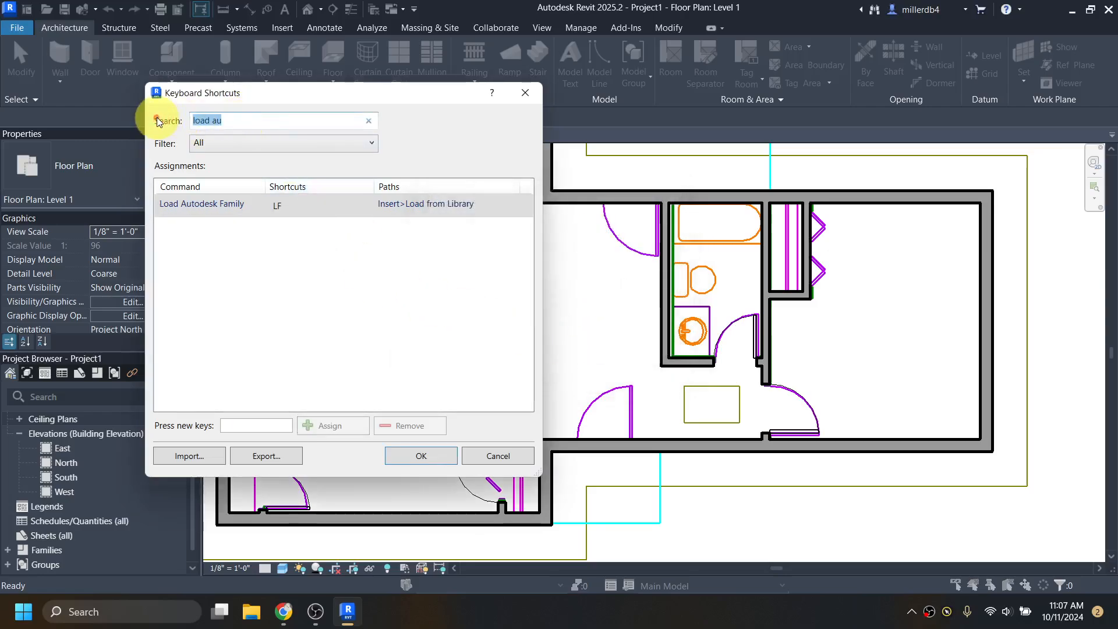
{"action": "type", "text": "light"}
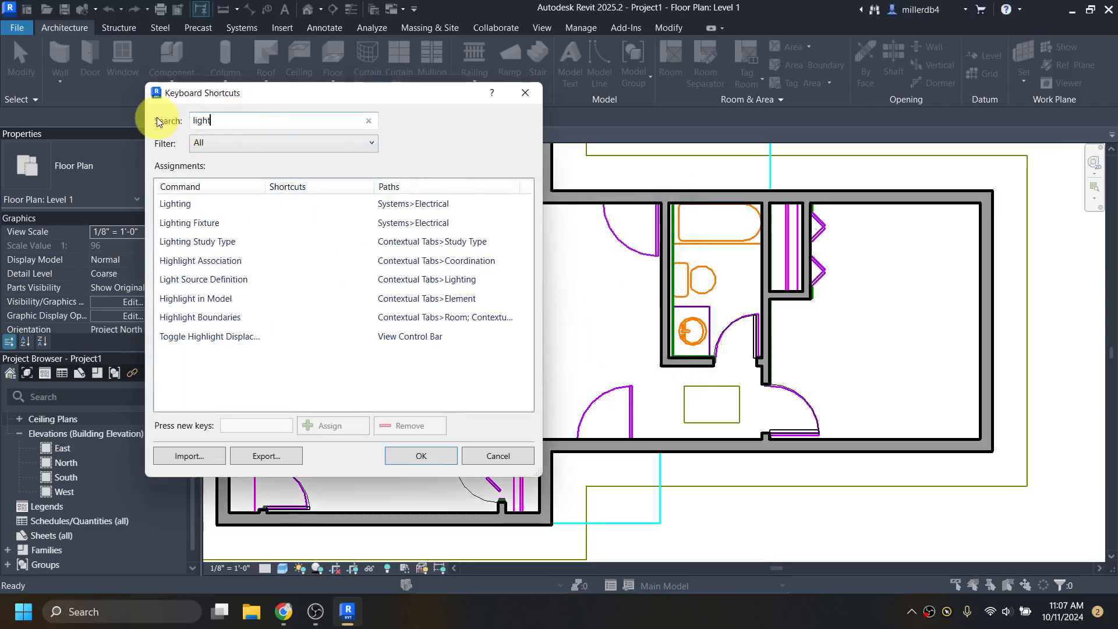
{"action": "key", "text": "BackSpace"}
{"action": "key", "text": "BackSpace"}
{"action": "key", "text": "BackSpace"}
{"action": "key", "text": "BackSpace"}
{"action": "key", "text": "BackSpace"}
{"action": "type", "text": "lf"}
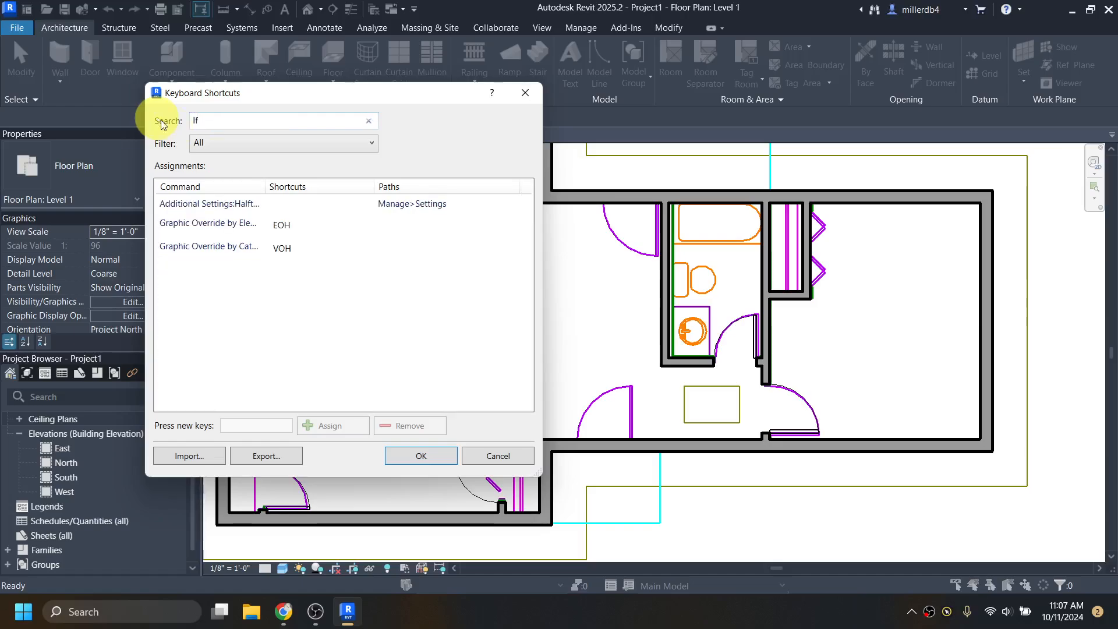
{"action": "key", "text": "BackSpace"}
{"action": "key", "text": "BackSpace"}
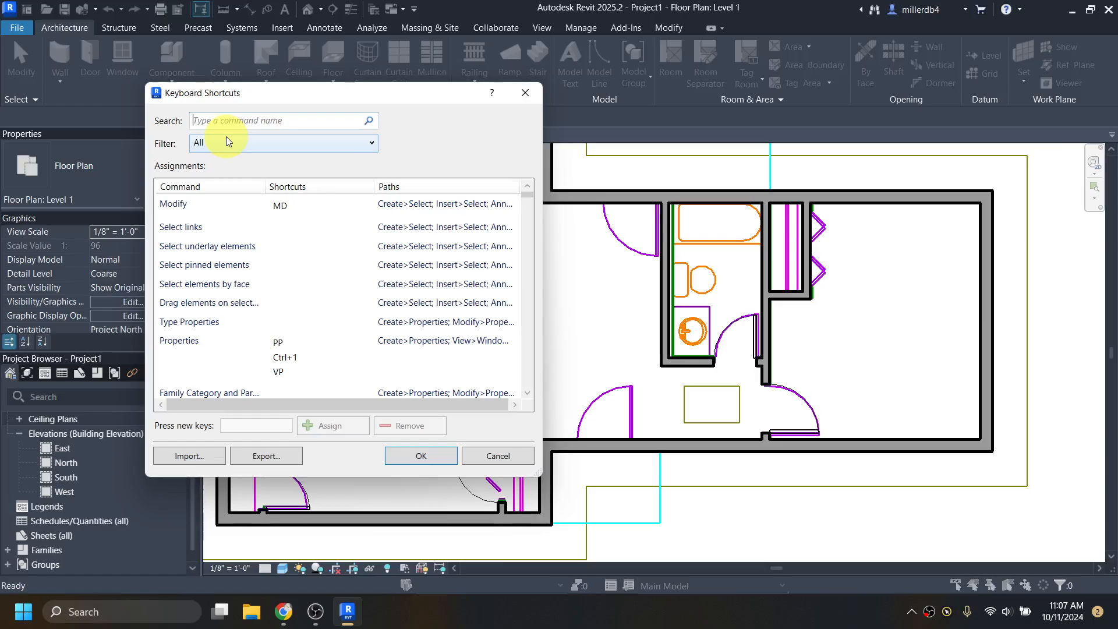
{"action": "type", "text": "light"}
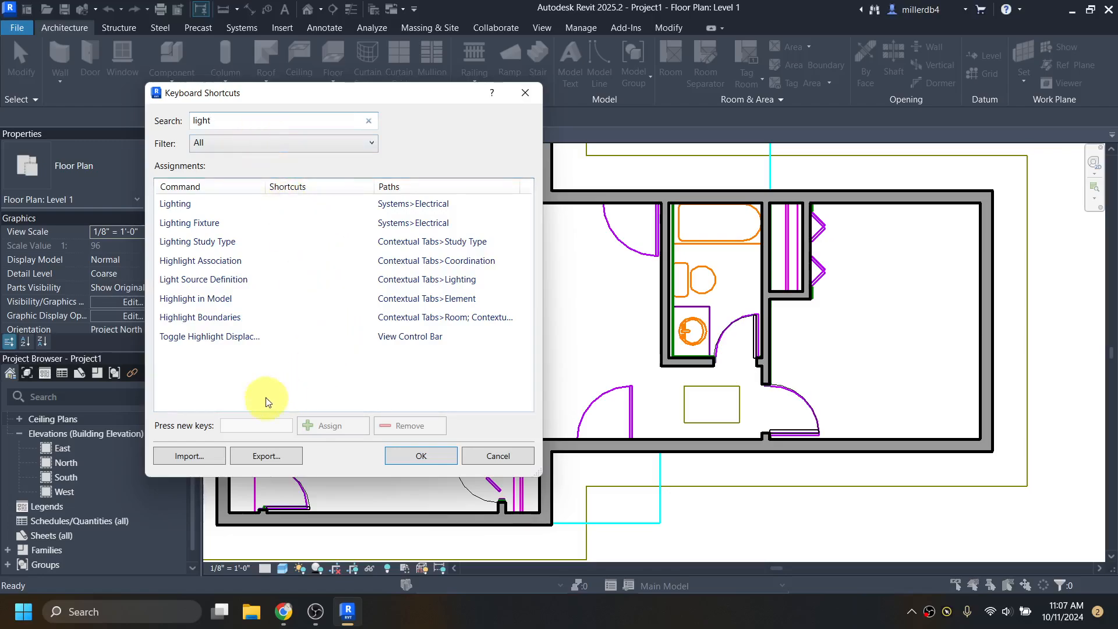
{"action": "left_click", "coordinate": [368, 121]}
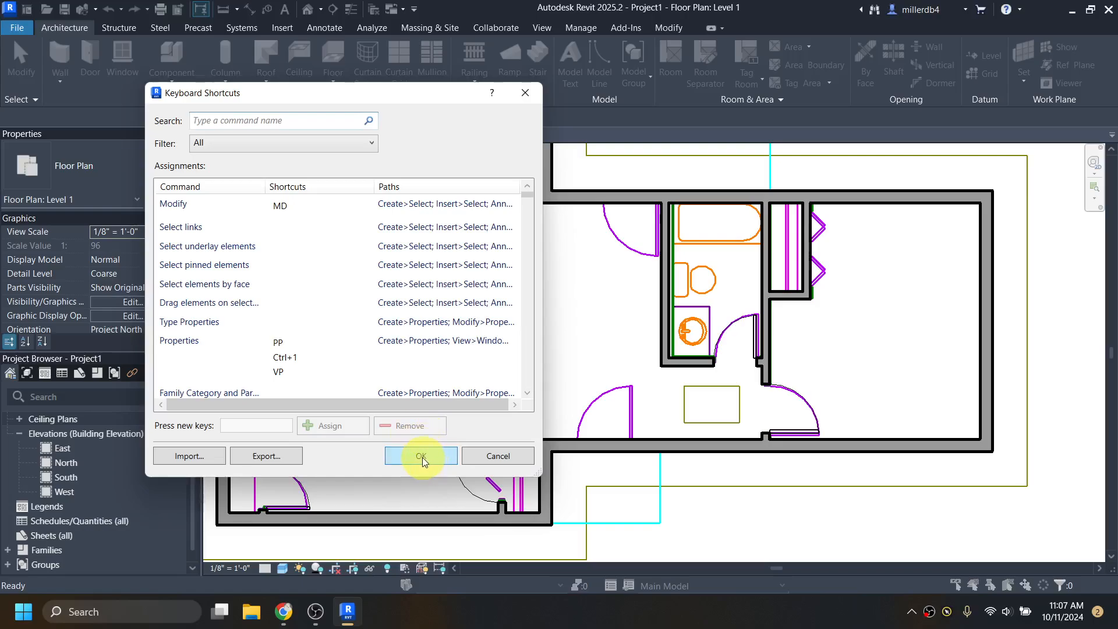
{"action": "type", "text": "load"}
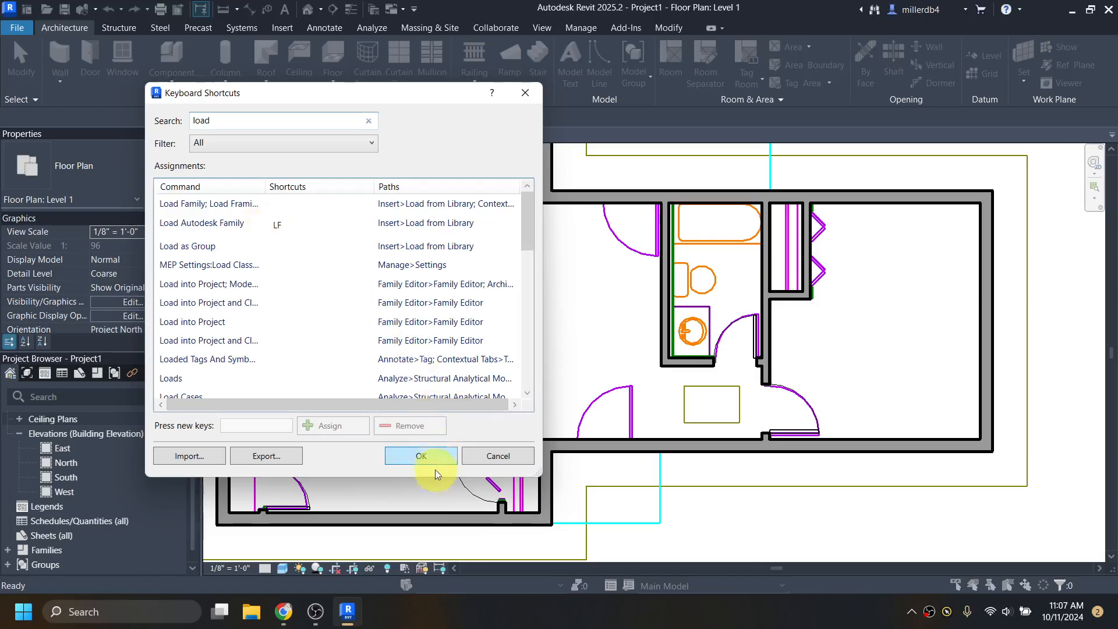
{"action": "left_click", "coordinate": [421, 457]}
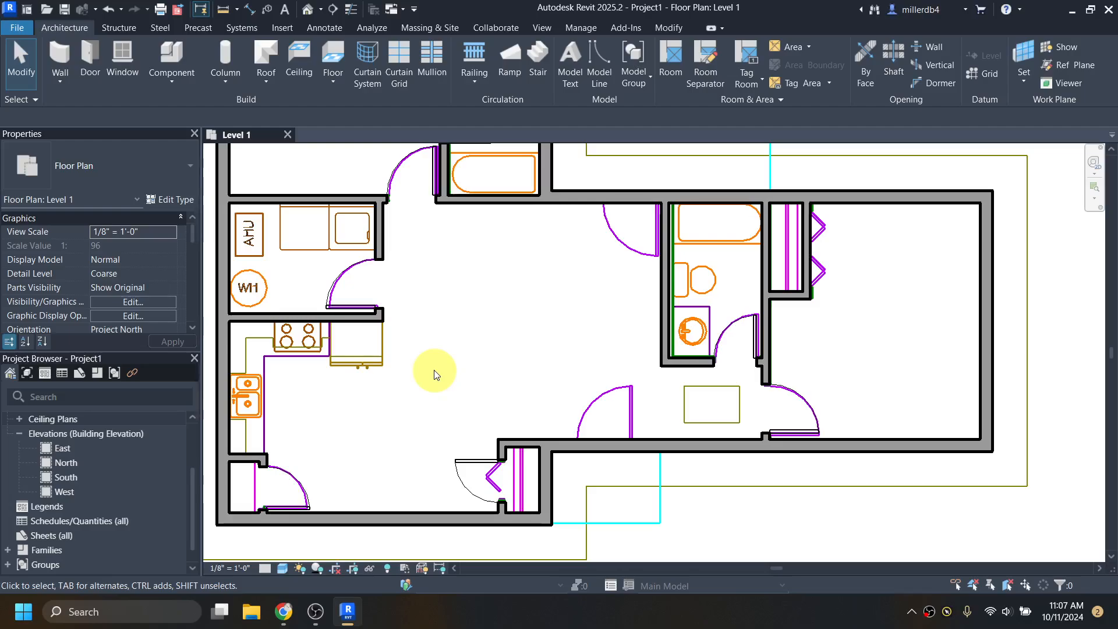
- Test the LF shortcut, then open the Load Autodesk Family browser from the Insert tab
{"action": "key", "text": "l"}
{"action": "key", "text": "f"}
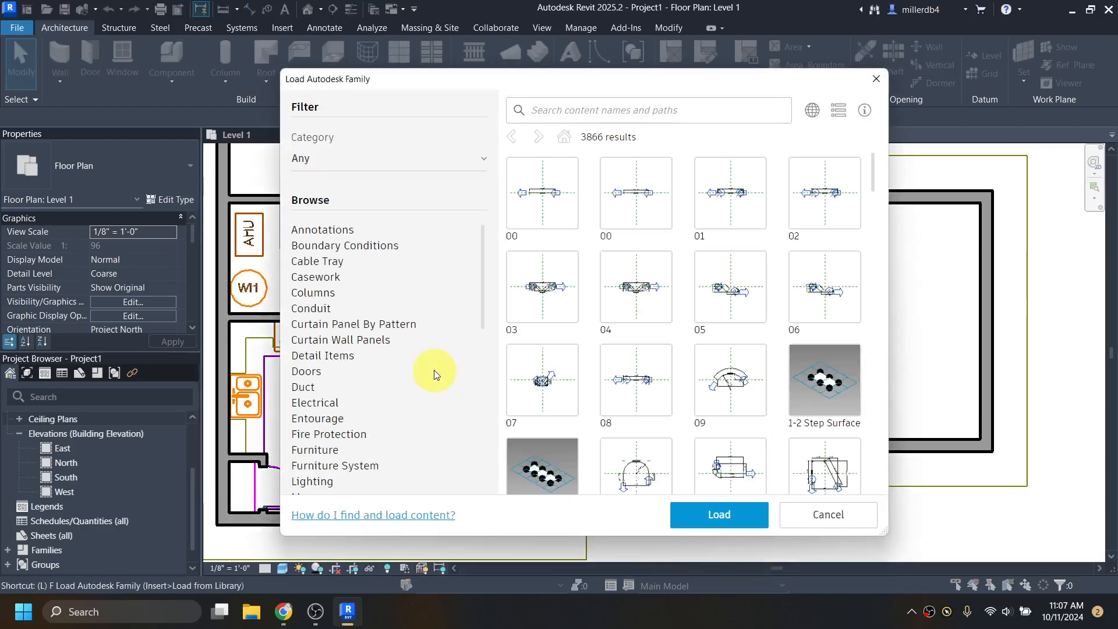
{"action": "left_click", "coordinate": [876, 80]}
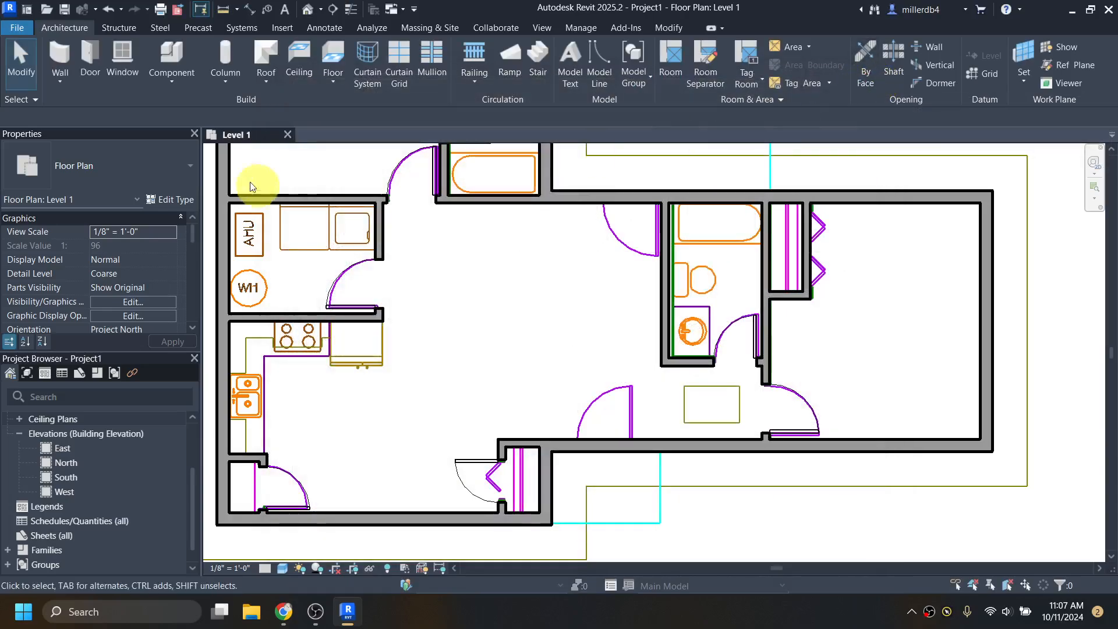
{"action": "left_click", "coordinate": [282, 29]}
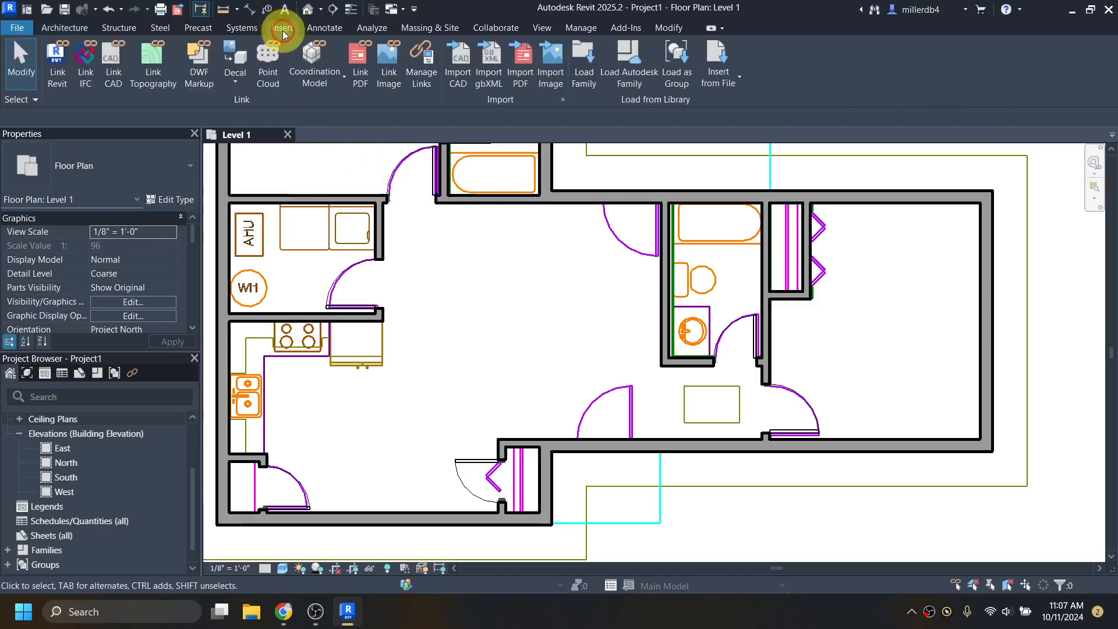
{"action": "left_click", "coordinate": [625, 66]}
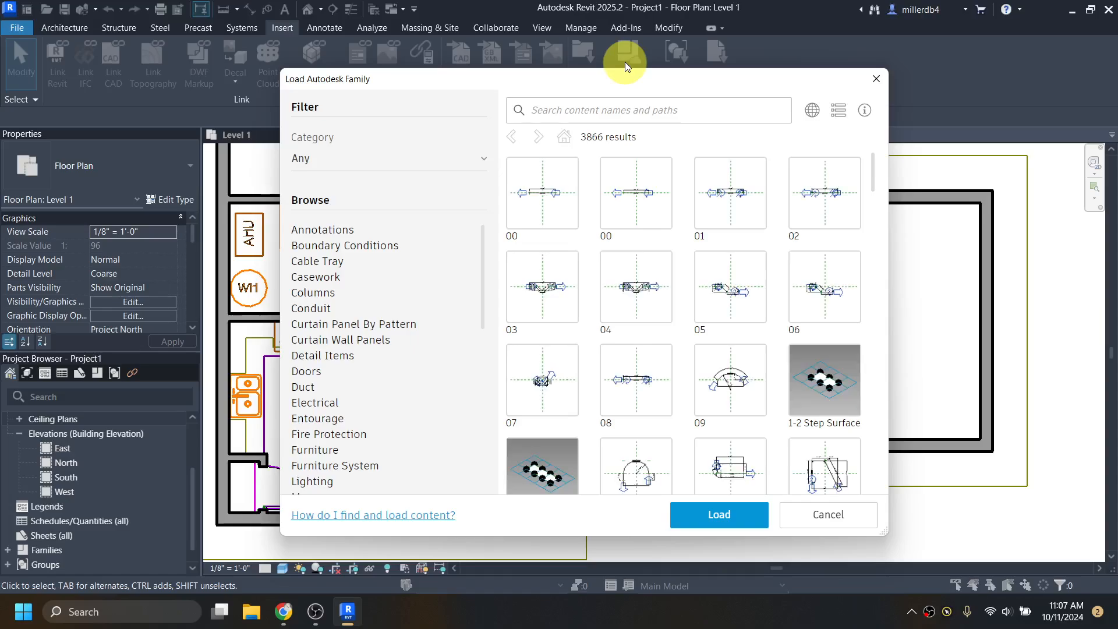
- Browse the Doors category and check Door-Exterior-Single-Entry and Door-Interior-Double-Sliding
{"action": "left_click", "coordinate": [610, 114]}
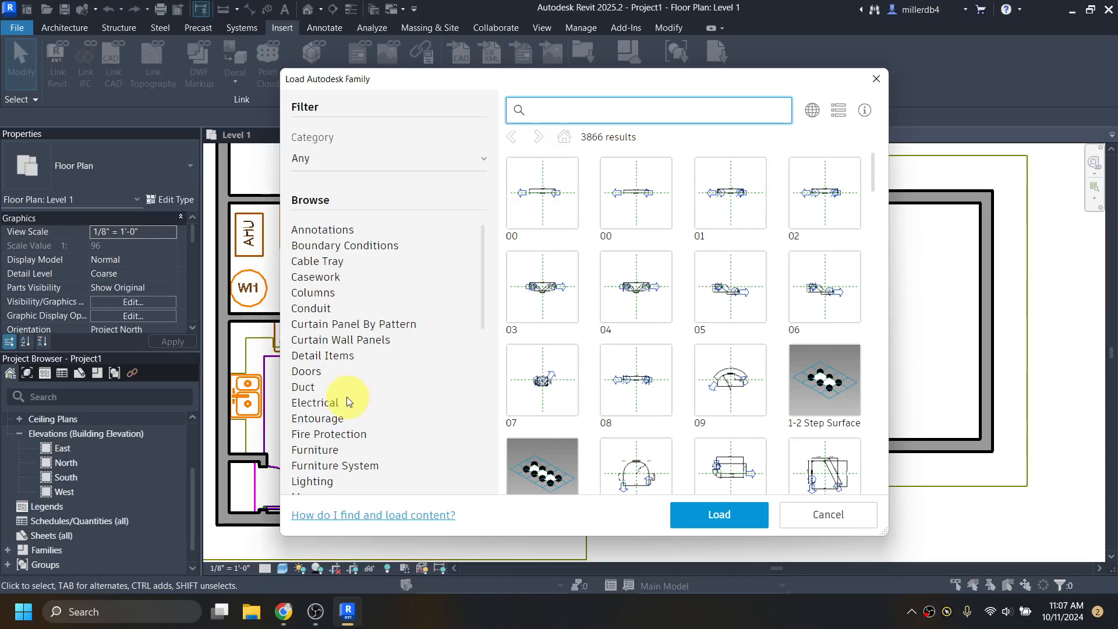
{"action": "left_click", "coordinate": [309, 372]}
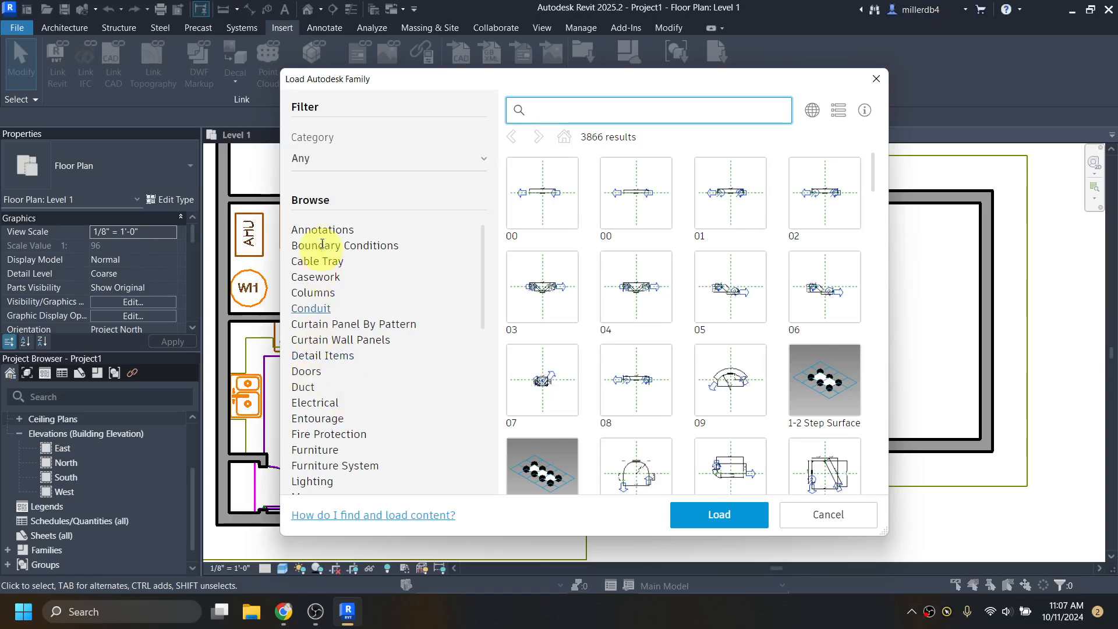
{"action": "left_click", "coordinate": [317, 376]}
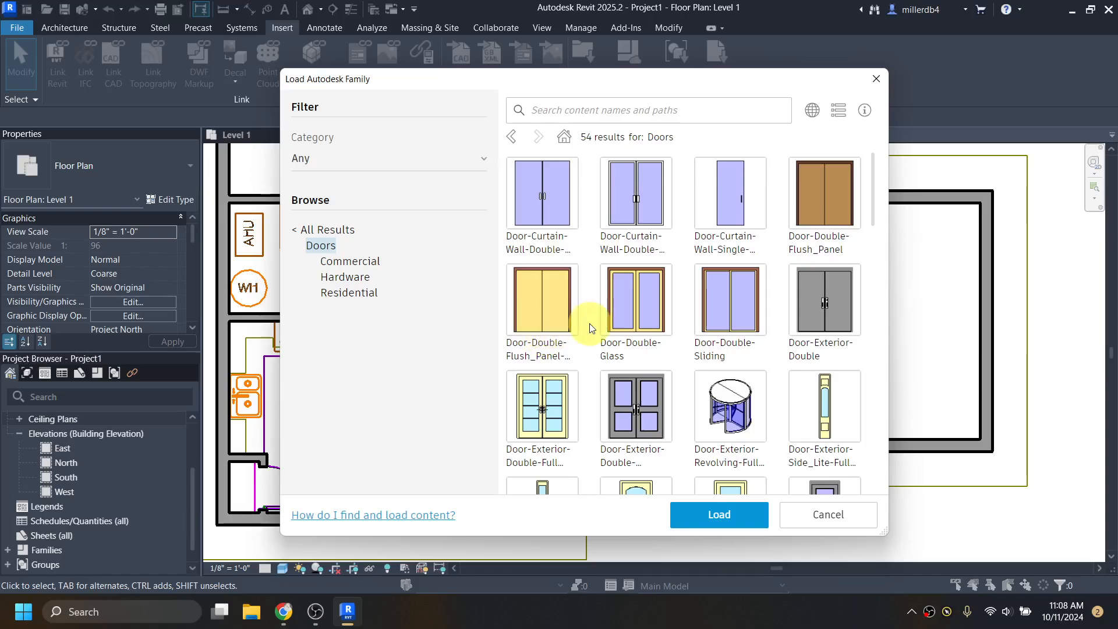
{"action": "scroll", "coordinate": [541, 325], "scroll_direction": "down", "scroll_amount": 4}
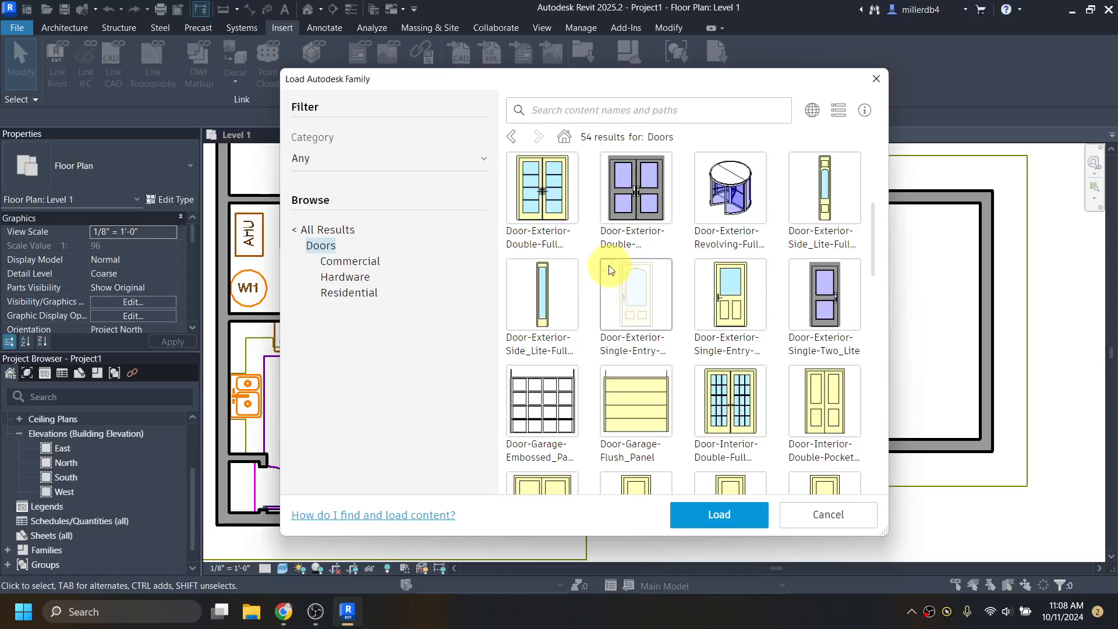
{"action": "left_click", "coordinate": [620, 283]}
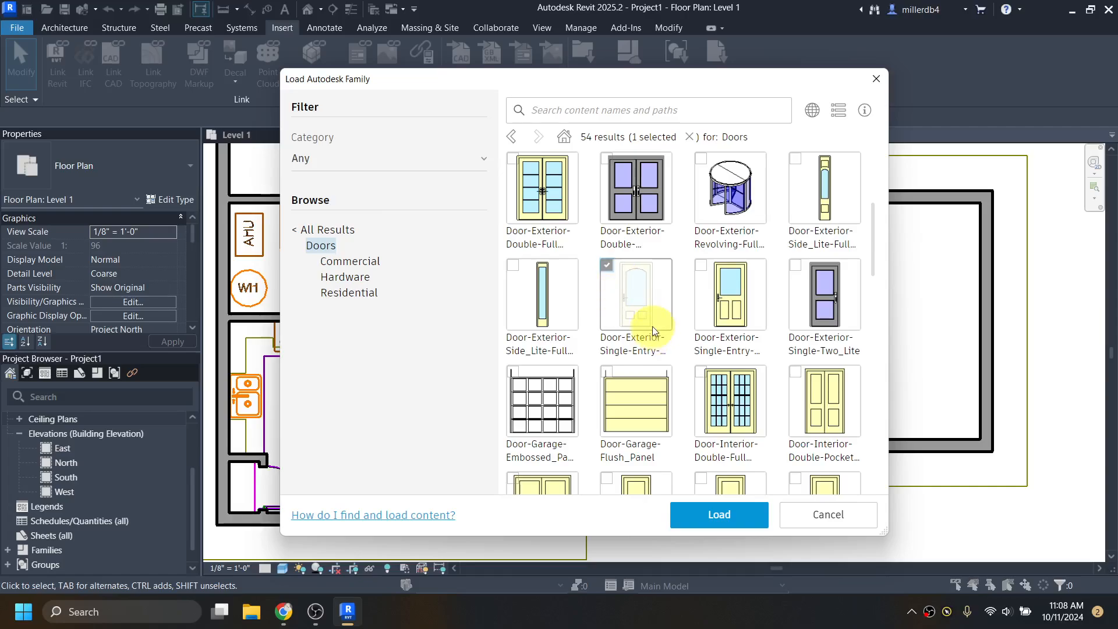
{"action": "scroll", "coordinate": [656, 324], "scroll_direction": "down", "scroll_amount": 3}
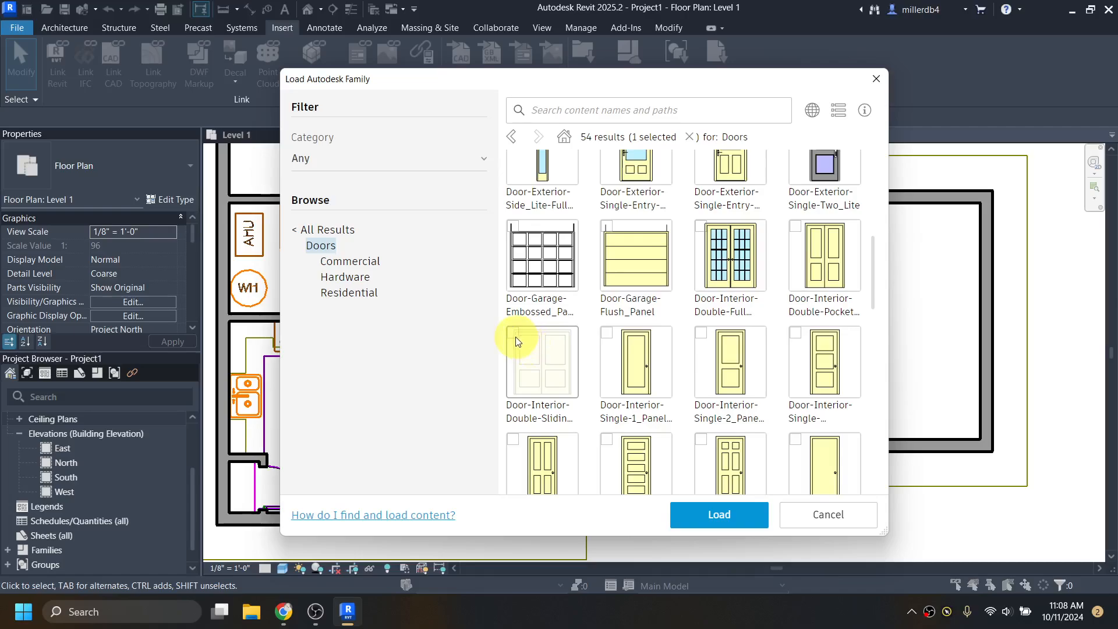
{"action": "scroll", "coordinate": [516, 340], "scroll_direction": "up", "scroll_amount": 2}
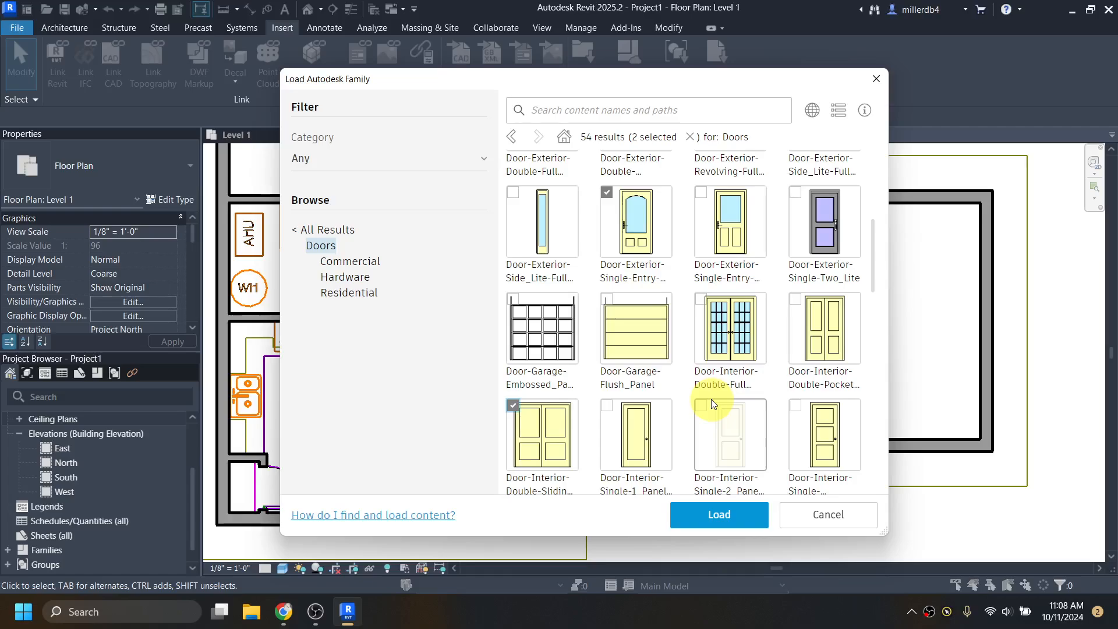
- Load the two door families as the 36" x 80" entry type and 48" x 80" sliding type
{"action": "left_click", "coordinate": [726, 519]}
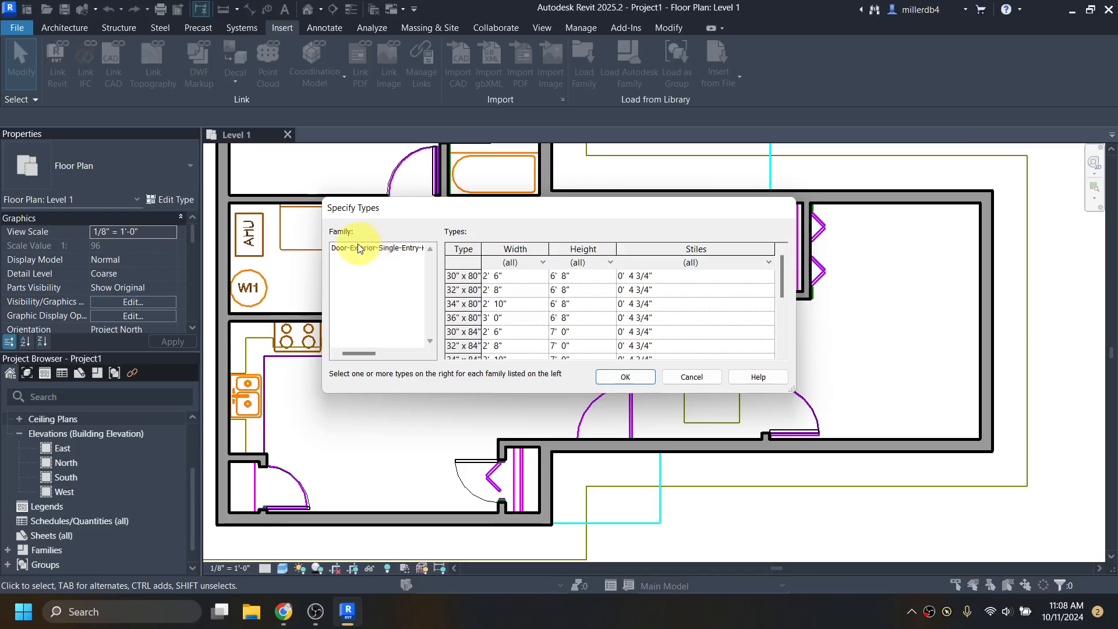
{"action": "left_click", "coordinate": [463, 319]}
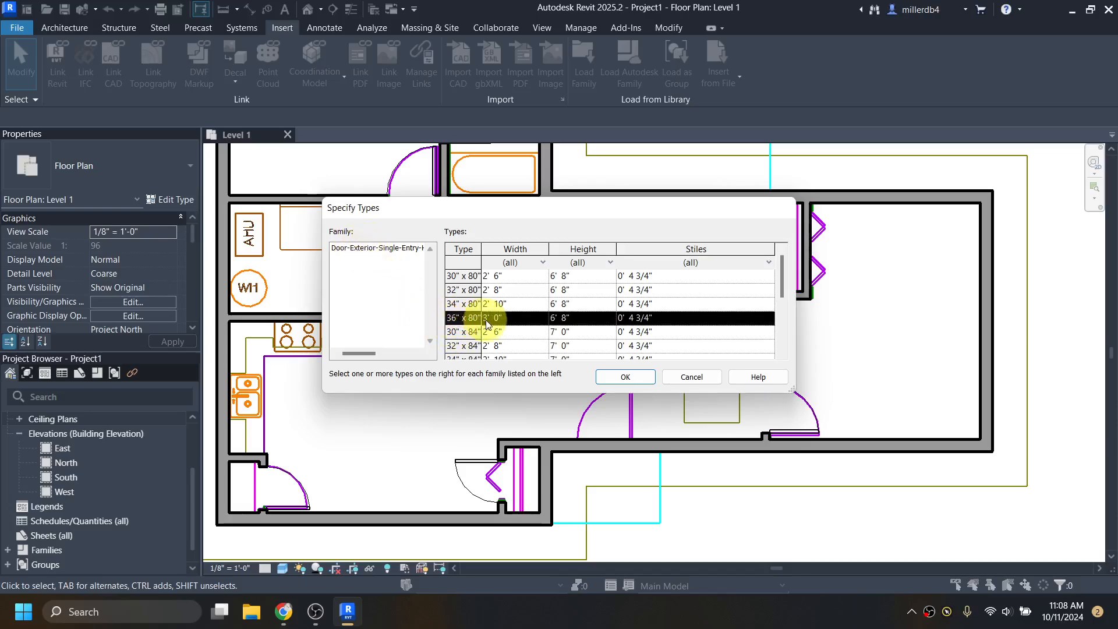
{"action": "left_click", "coordinate": [624, 378]}
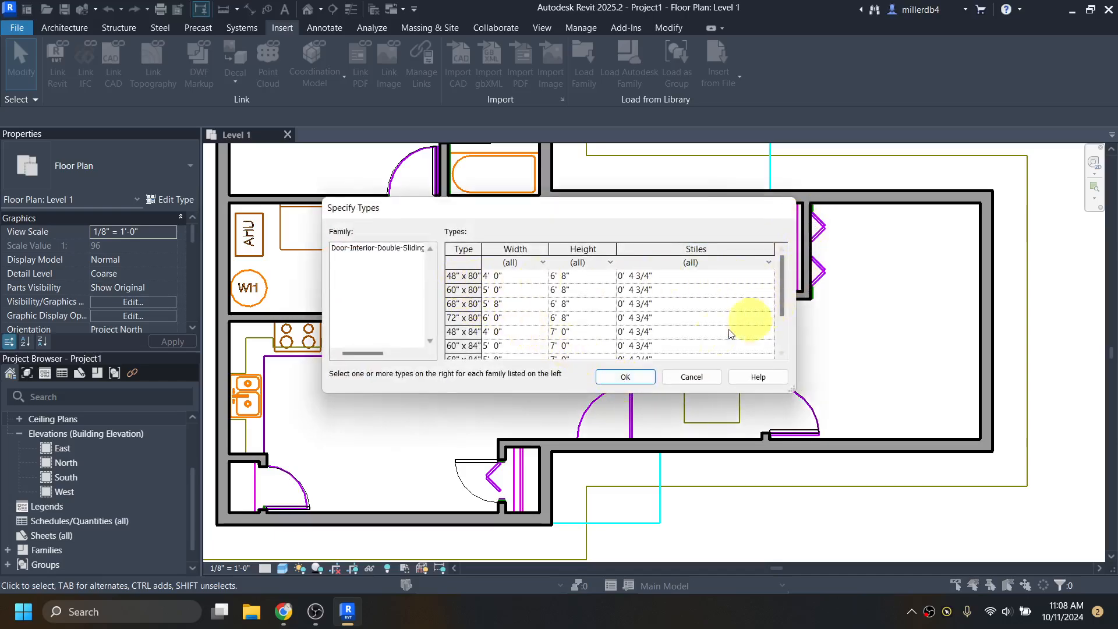
{"action": "left_click", "coordinate": [469, 276]}
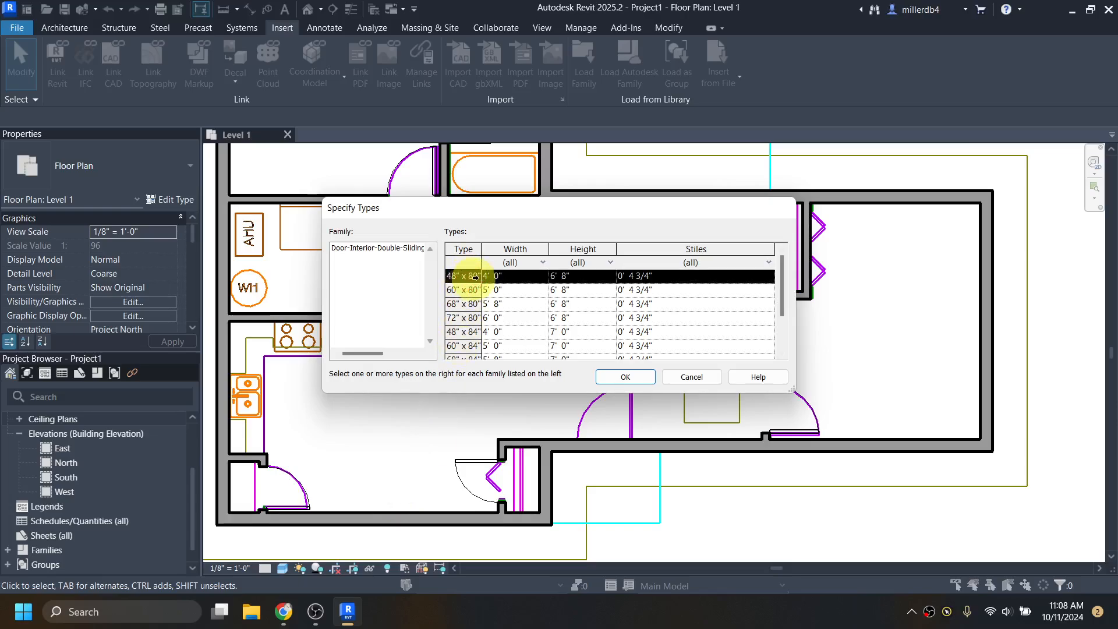
{"action": "left_click", "coordinate": [611, 380]}
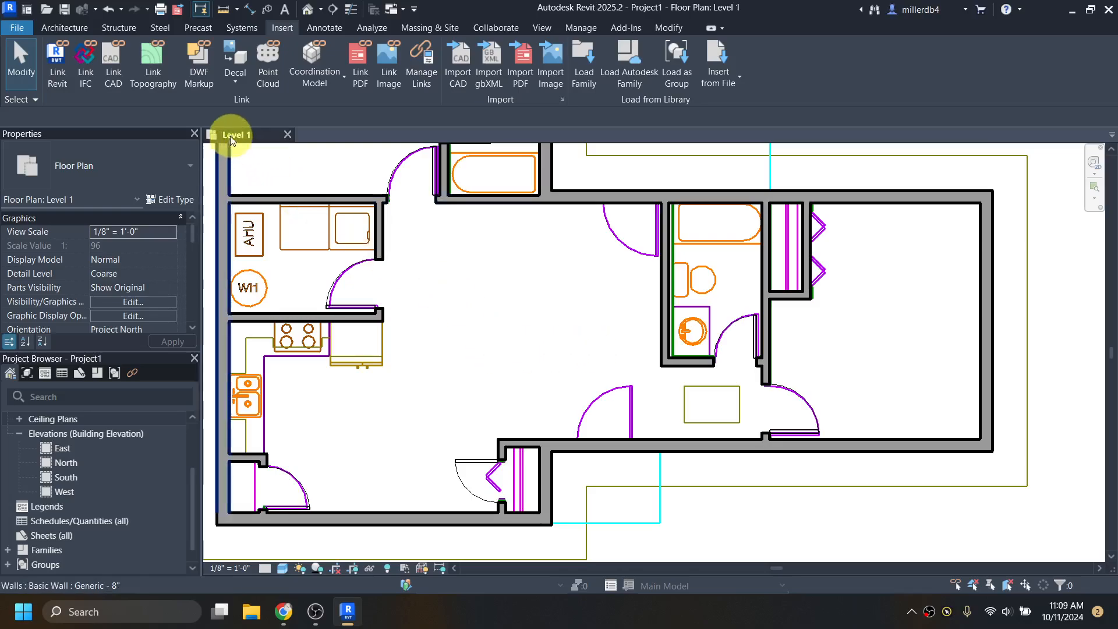
- Start the Door tool (DR) and place a 48" x 80" double sliding door in the closet wall
{"action": "left_click", "coordinate": [85, 31]}
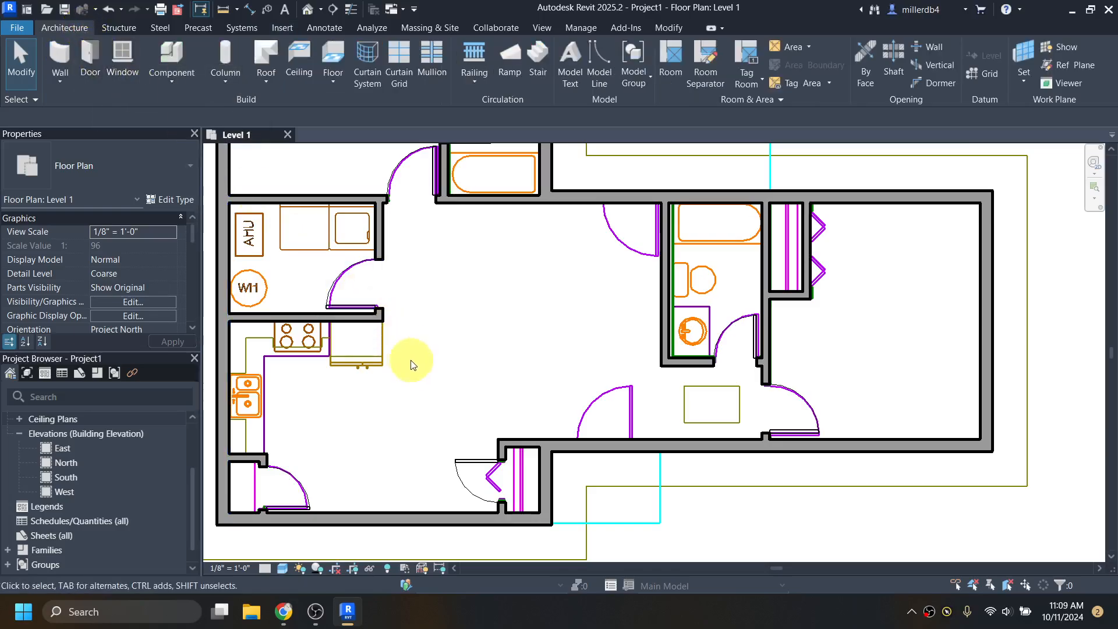
{"action": "key", "text": "d"}
{"action": "key", "text": "r"}
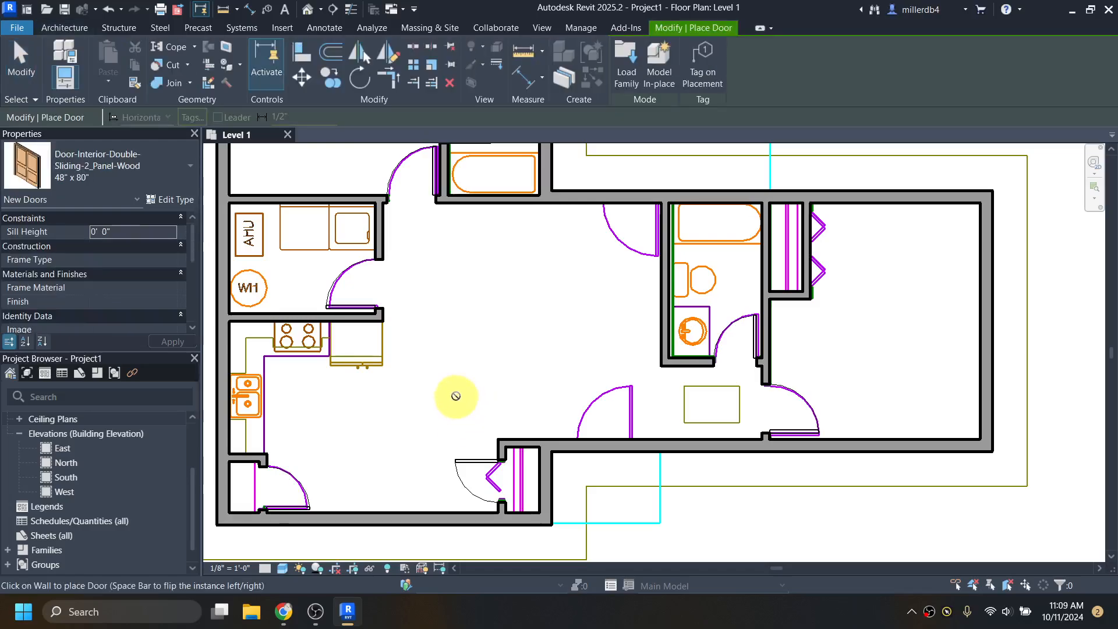
{"action": "left_click", "coordinate": [95, 173]}
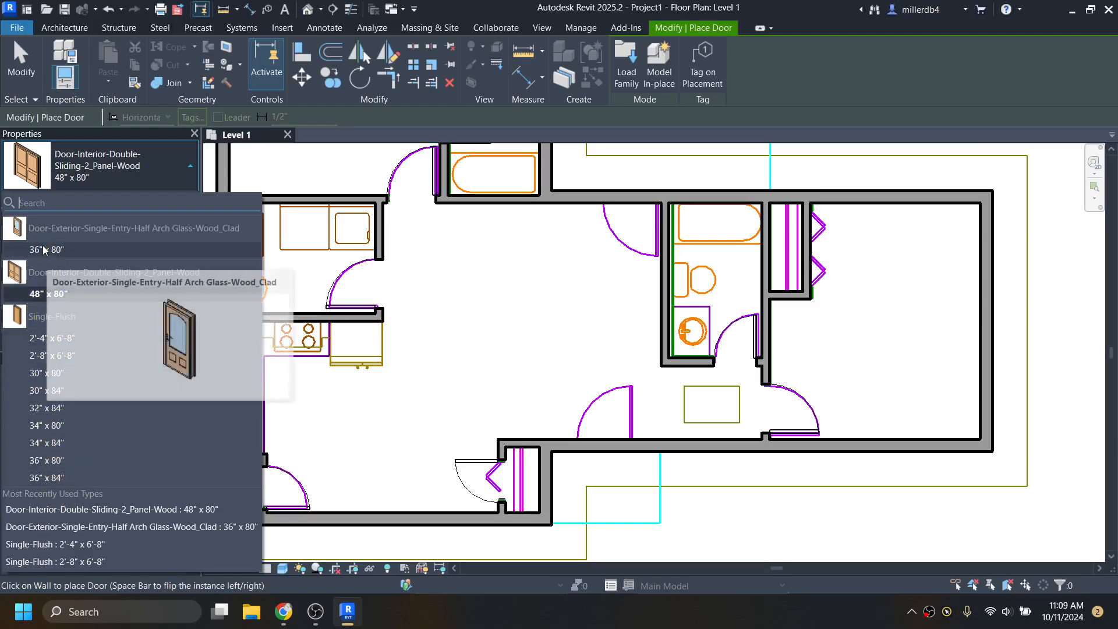
{"action": "left_click", "coordinate": [75, 299]}
{"action": "scroll", "coordinate": [809, 251], "scroll_direction": "up", "scroll_amount": 3}
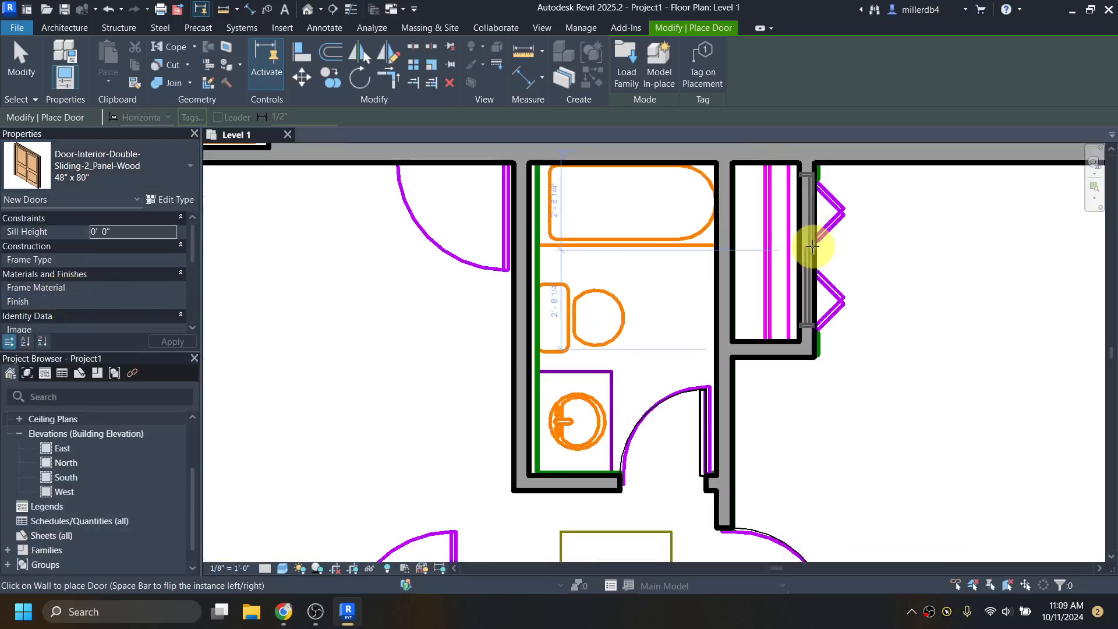
{"action": "left_click", "coordinate": [812, 250]}
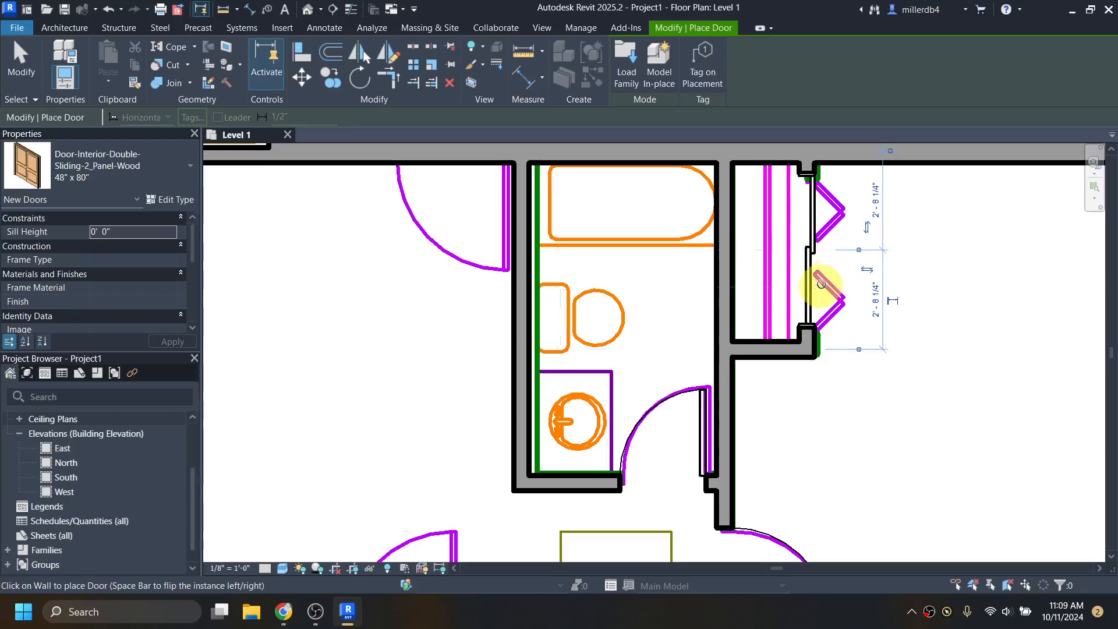
{"action": "scroll", "coordinate": [811, 302], "scroll_direction": "down", "scroll_amount": 3}
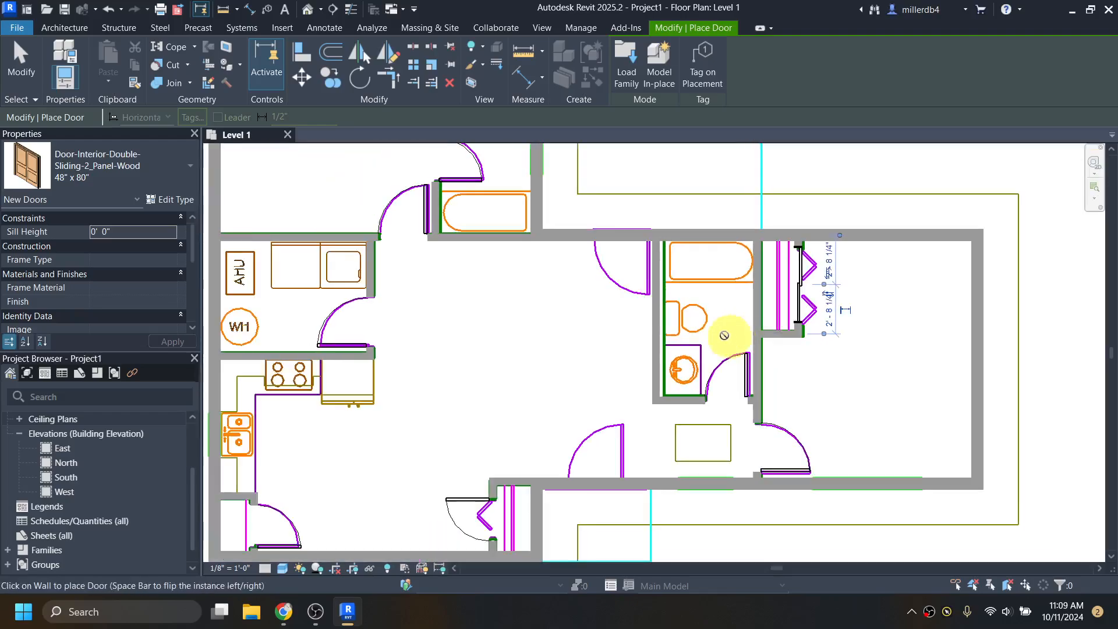
- Place 36" x 80" half-arch entry doors in the upper and lower central room walls
{"action": "left_click", "coordinate": [164, 170]}
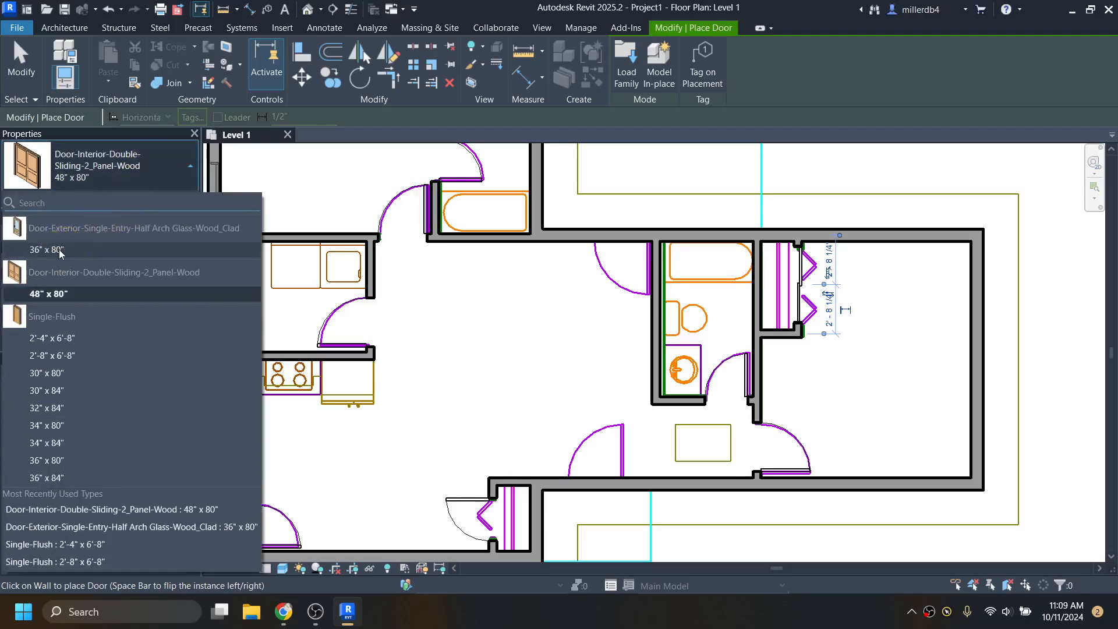
{"action": "left_click", "coordinate": [57, 249]}
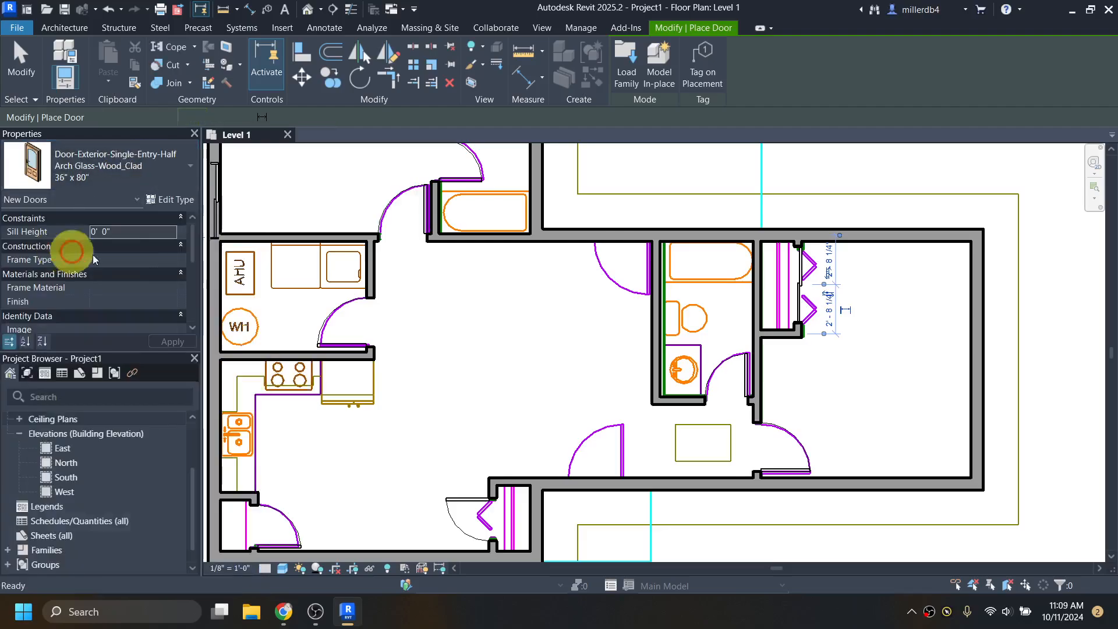
{"action": "left_click", "coordinate": [618, 245]}
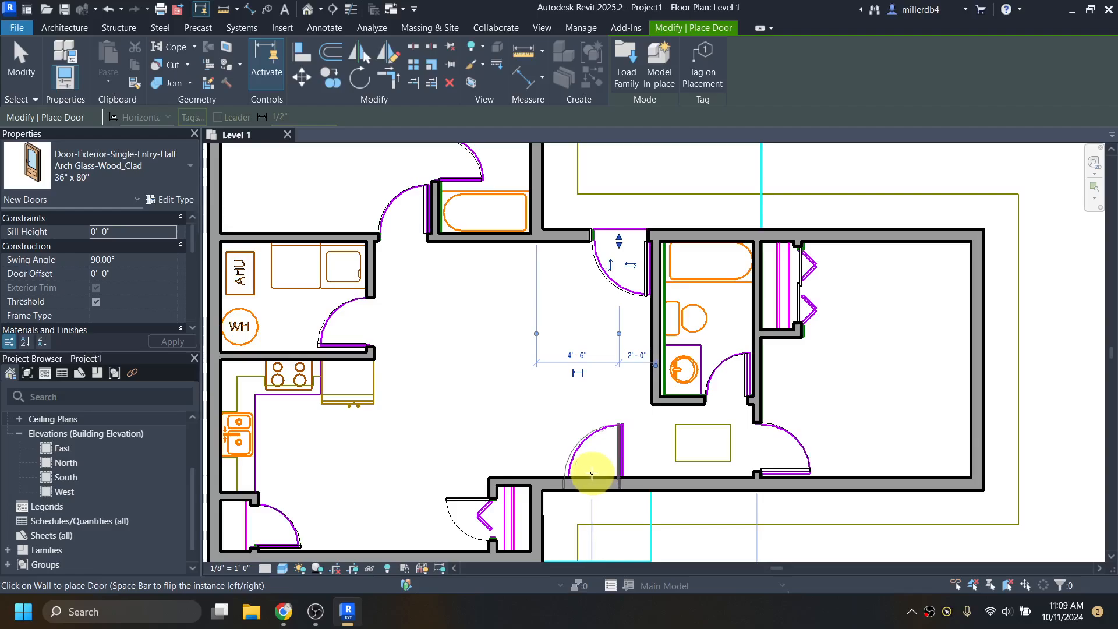
{"action": "scroll", "coordinate": [591, 472], "scroll_direction": "up", "scroll_amount": 2}
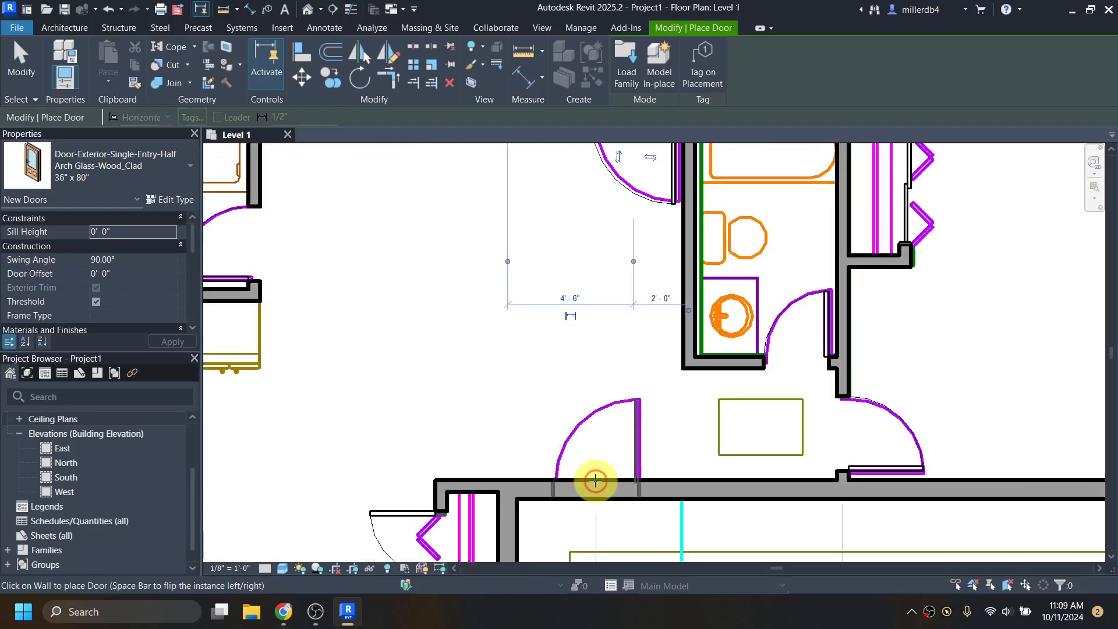
{"action": "left_click", "coordinate": [595, 481]}
{"action": "scroll", "coordinate": [619, 436], "scroll_direction": "down", "scroll_amount": 2}
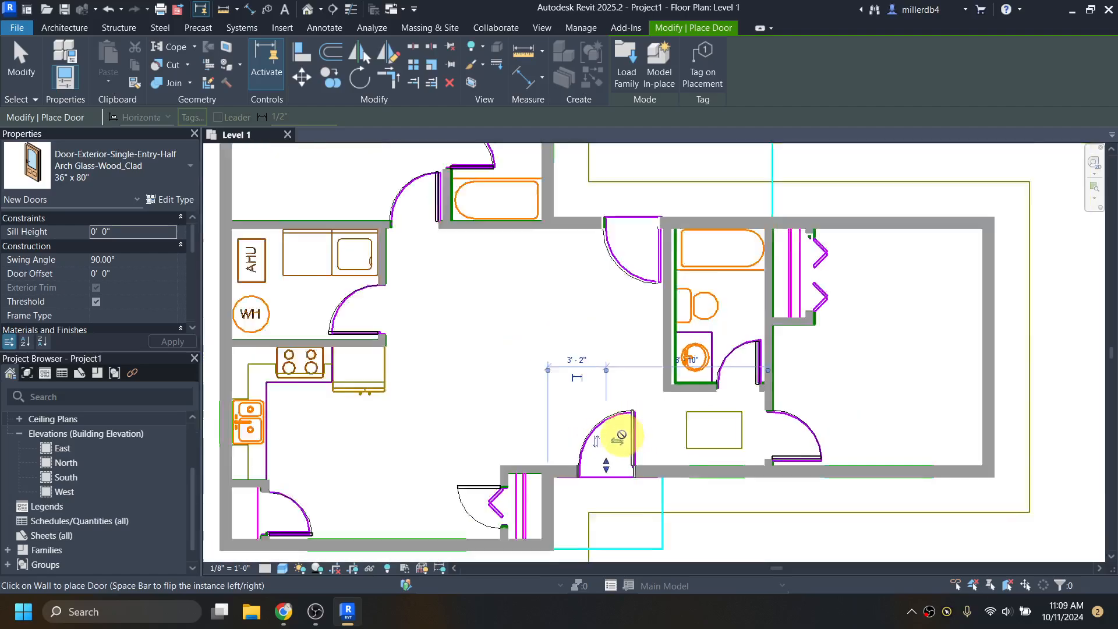
{"action": "scroll", "coordinate": [643, 475], "scroll_direction": "up", "scroll_amount": 3}
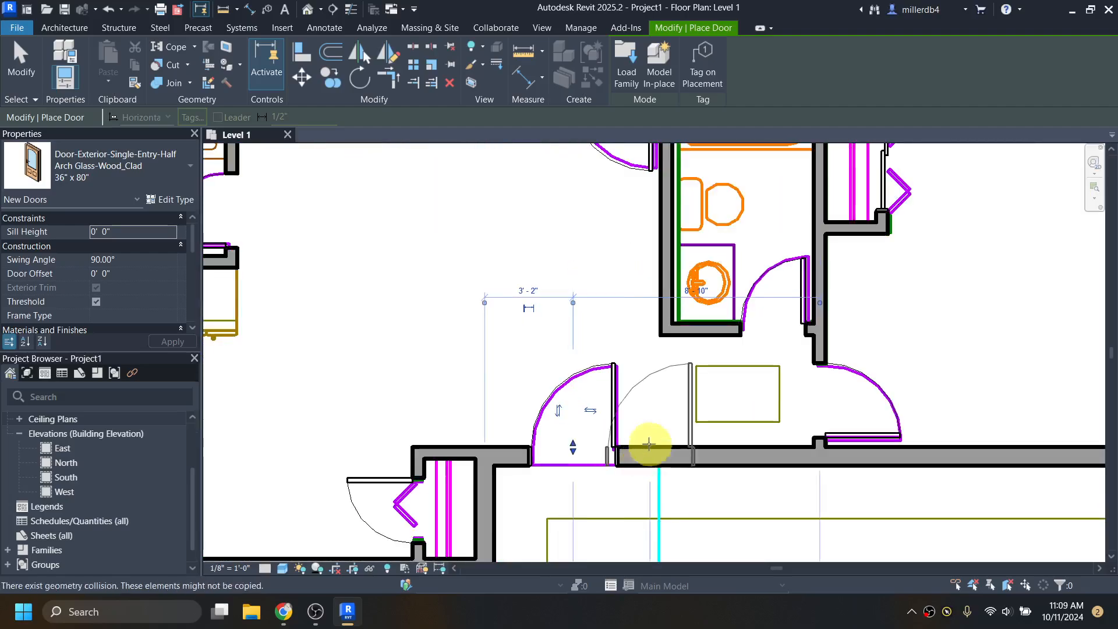
{"action": "key", "text": "Escape"}
{"action": "key", "text": "Escape"}
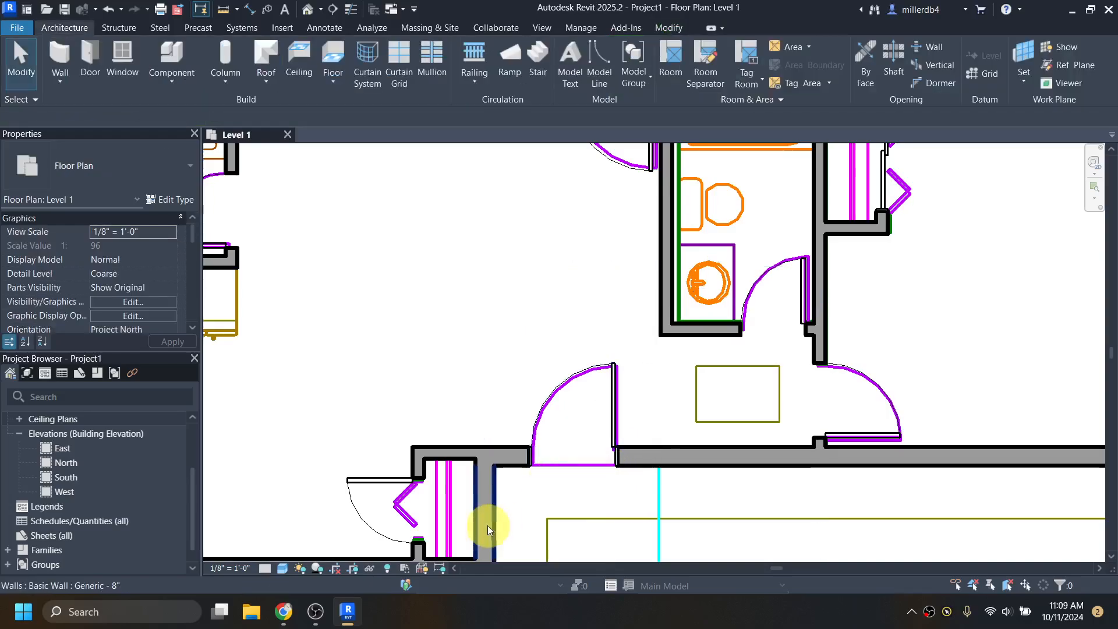
- Select the lower and upper walls beside the new doors to inspect them, then clear the selection
{"action": "left_click", "coordinate": [663, 451]}
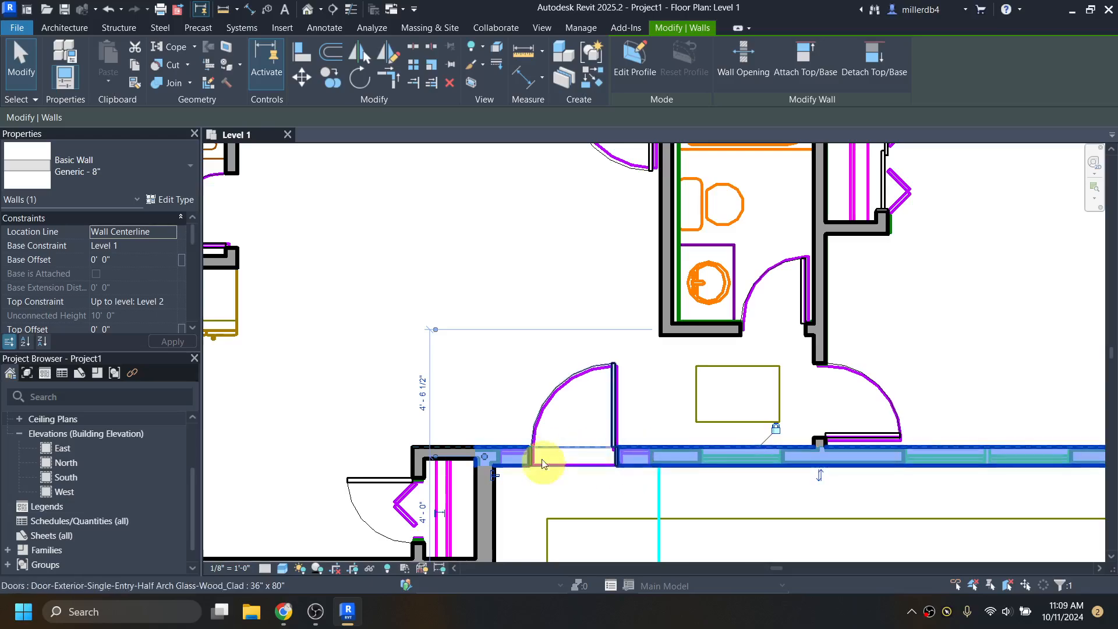
{"action": "scroll", "coordinate": [541, 463], "scroll_direction": "down", "scroll_amount": 3}
{"action": "left_click", "coordinate": [568, 240]}
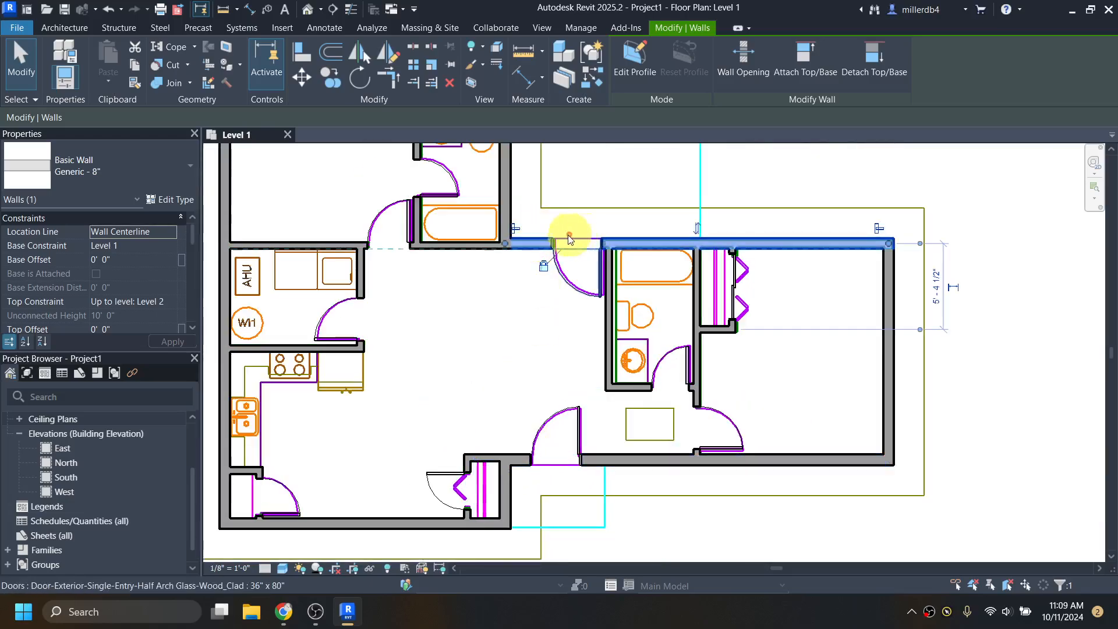
{"action": "scroll", "coordinate": [569, 239], "scroll_direction": "up", "scroll_amount": 2}
{"action": "scroll", "coordinate": [664, 275], "scroll_direction": "down", "scroll_amount": 4}
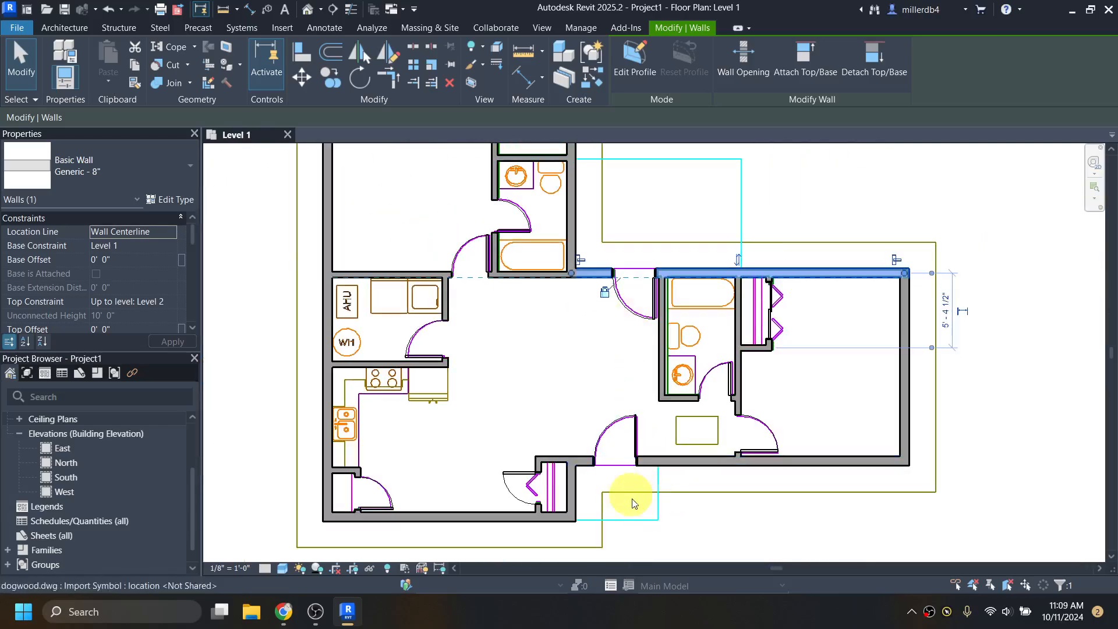
{"action": "scroll", "coordinate": [640, 460], "scroll_direction": "up", "scroll_amount": 4}
{"action": "key", "text": "Escape"}
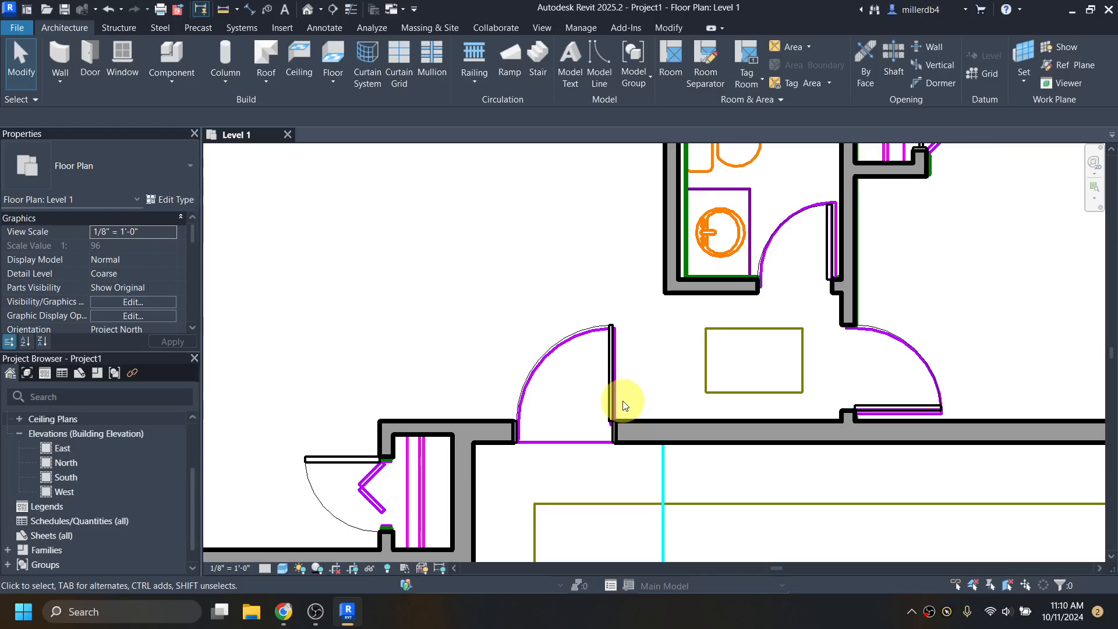
- Load Door-Exterior-Side_Lite-Full from the Autodesk library with its 12" x 80" and 14" x 80" types
{"action": "key", "text": "l"}
{"action": "key", "text": "f"}
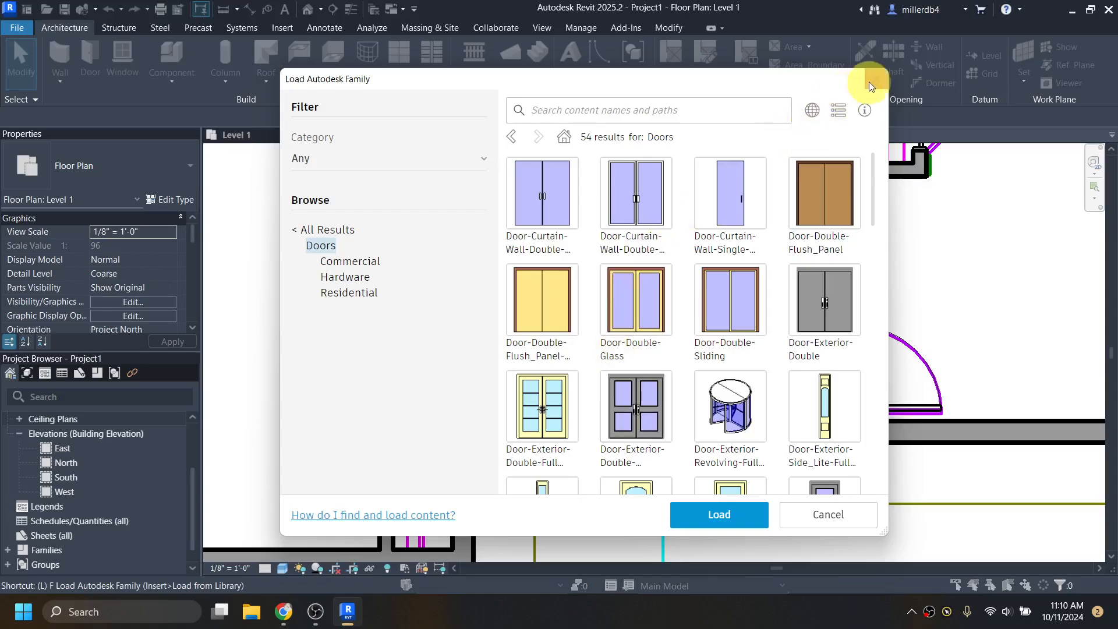
{"action": "left_click", "coordinate": [875, 79]}
{"action": "left_click", "coordinate": [283, 27]}
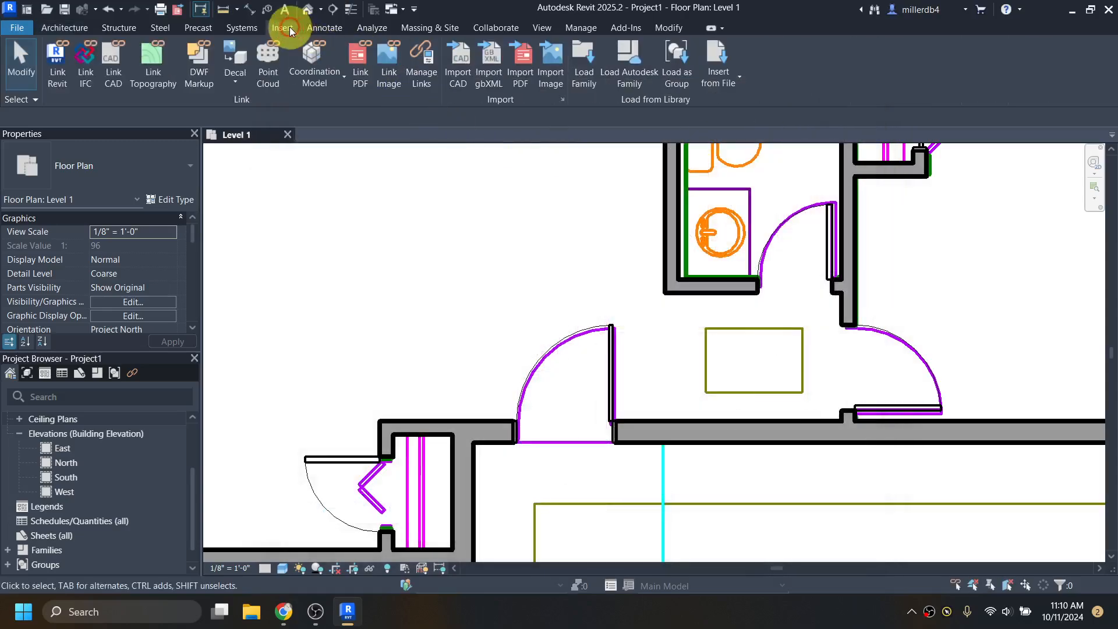
{"action": "left_click", "coordinate": [633, 63]}
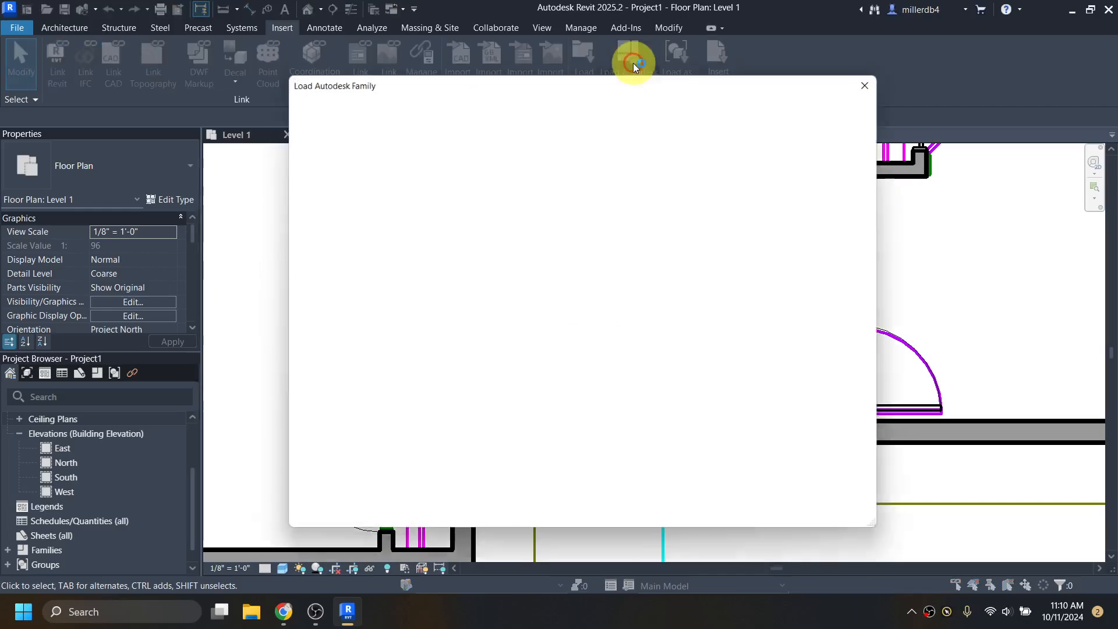
{"action": "scroll", "coordinate": [738, 395], "scroll_direction": "down", "scroll_amount": 2}
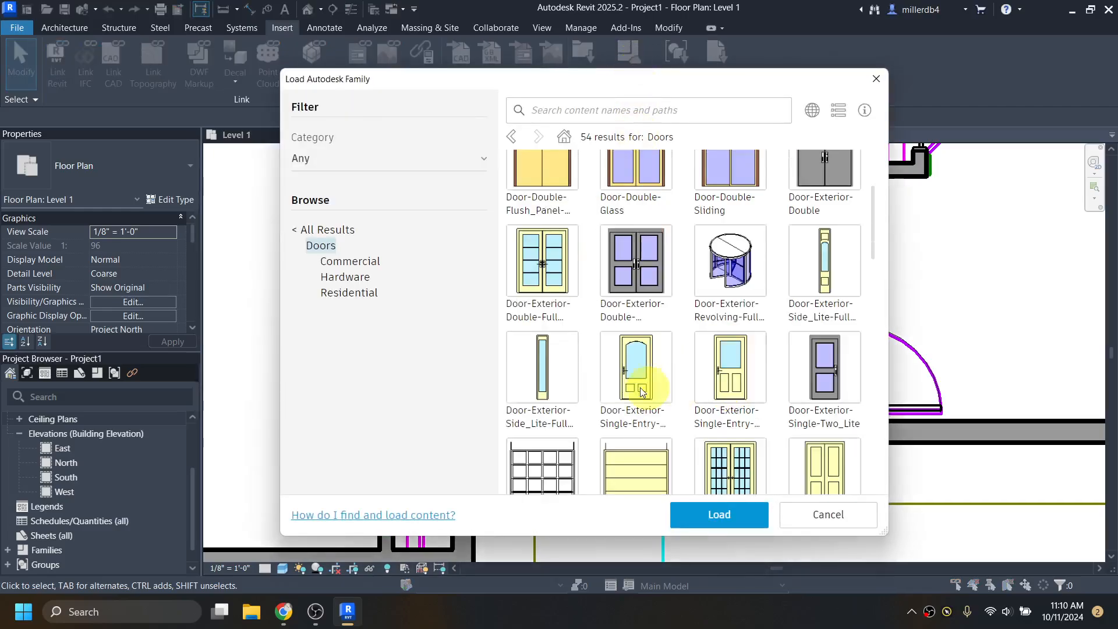
{"action": "left_click", "coordinate": [514, 338]}
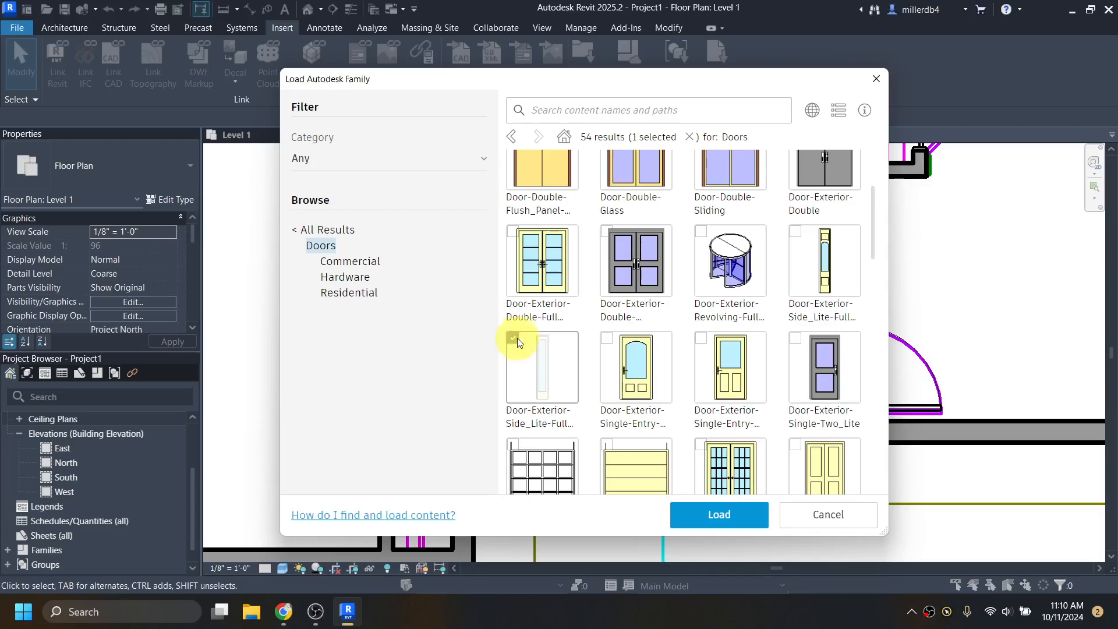
{"action": "left_click", "coordinate": [723, 516]}
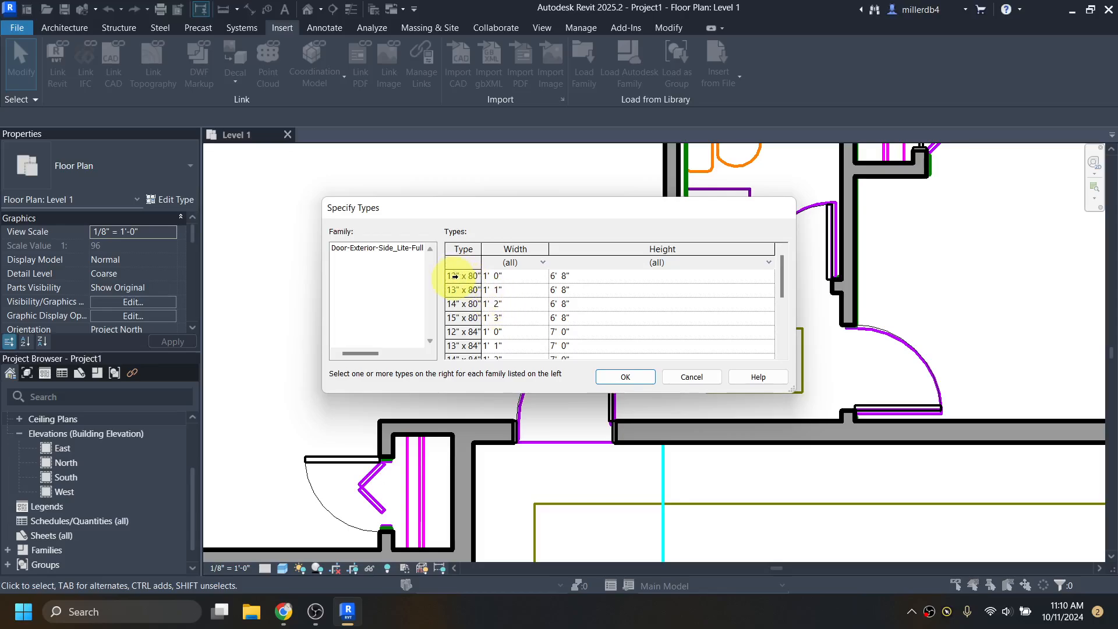
{"action": "left_click", "coordinate": [455, 276]}
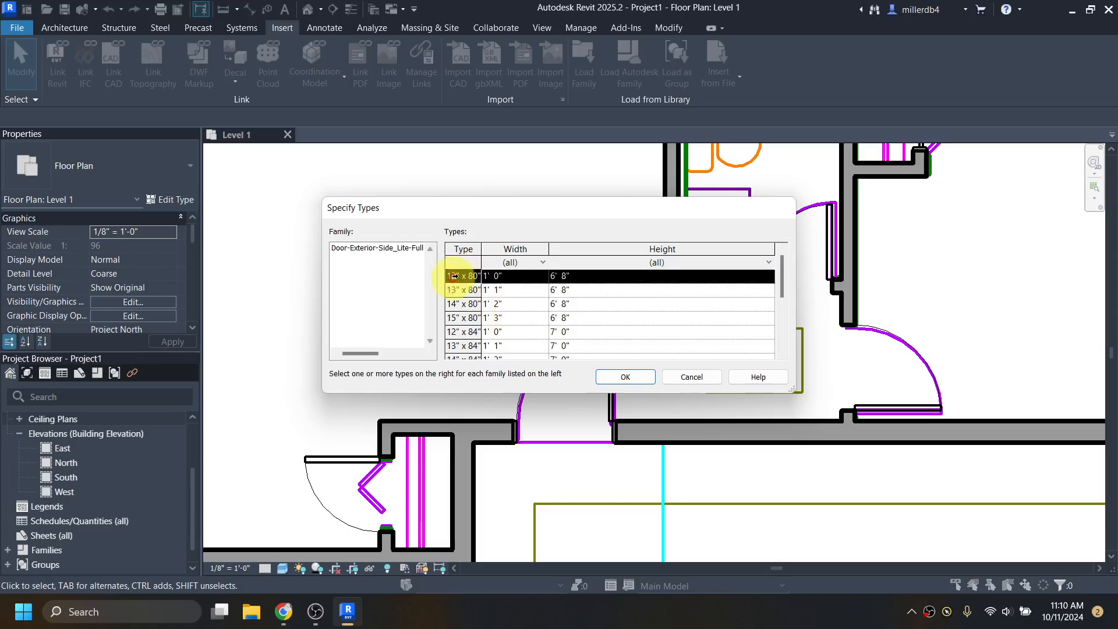
{"action": "left_click", "coordinate": [462, 305], "text": "ctrl"}
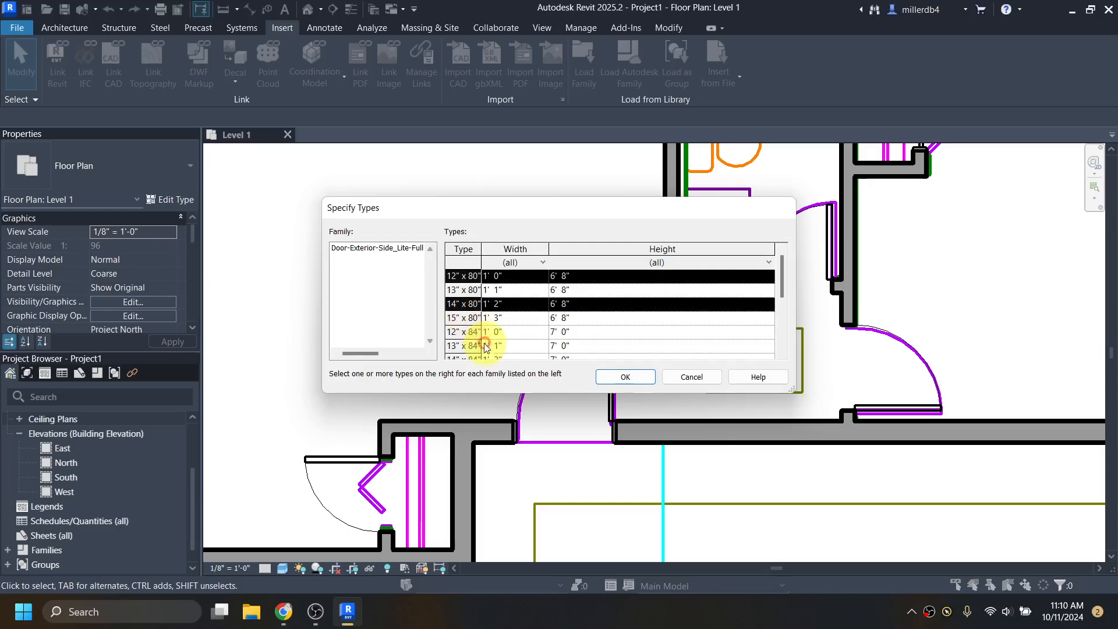
{"action": "left_click", "coordinate": [622, 379]}
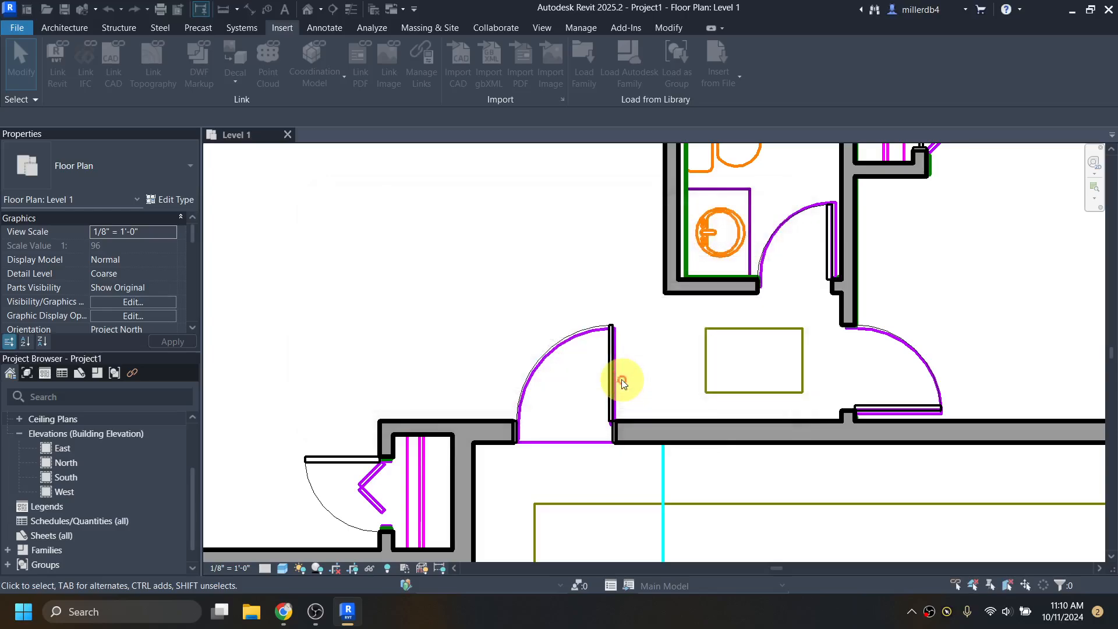
- Place 12" x 80" side-lite panels on both sides of the front entry door
{"action": "left_click", "coordinate": [77, 29]}
{"action": "left_click", "coordinate": [89, 50]}
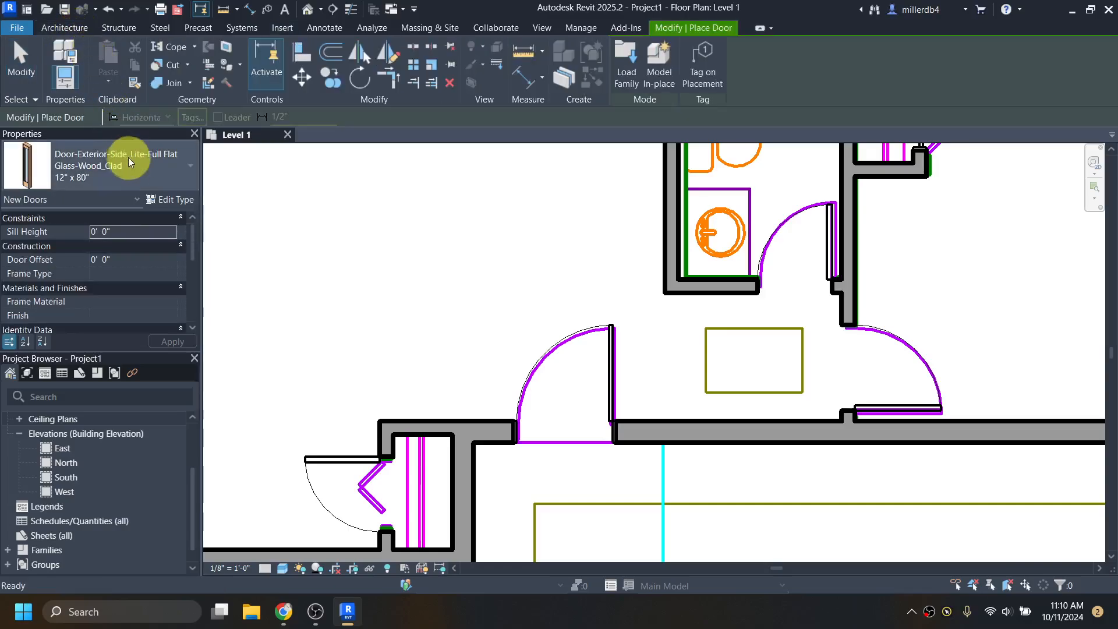
{"action": "scroll", "coordinate": [492, 445], "scroll_direction": "up", "scroll_amount": 3}
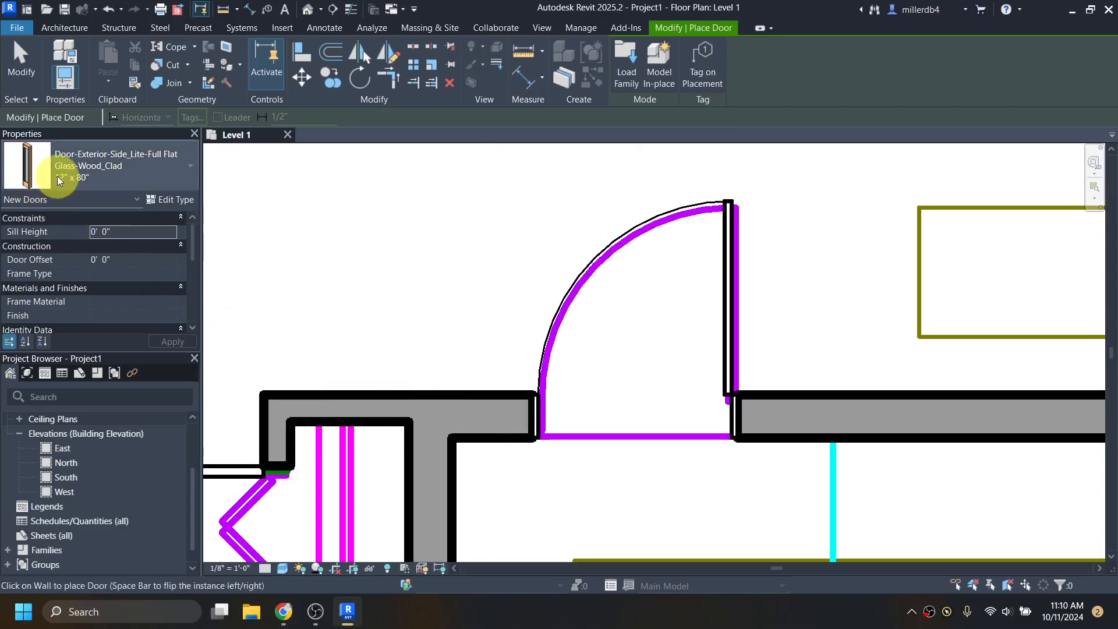
{"action": "left_click", "coordinate": [491, 434]}
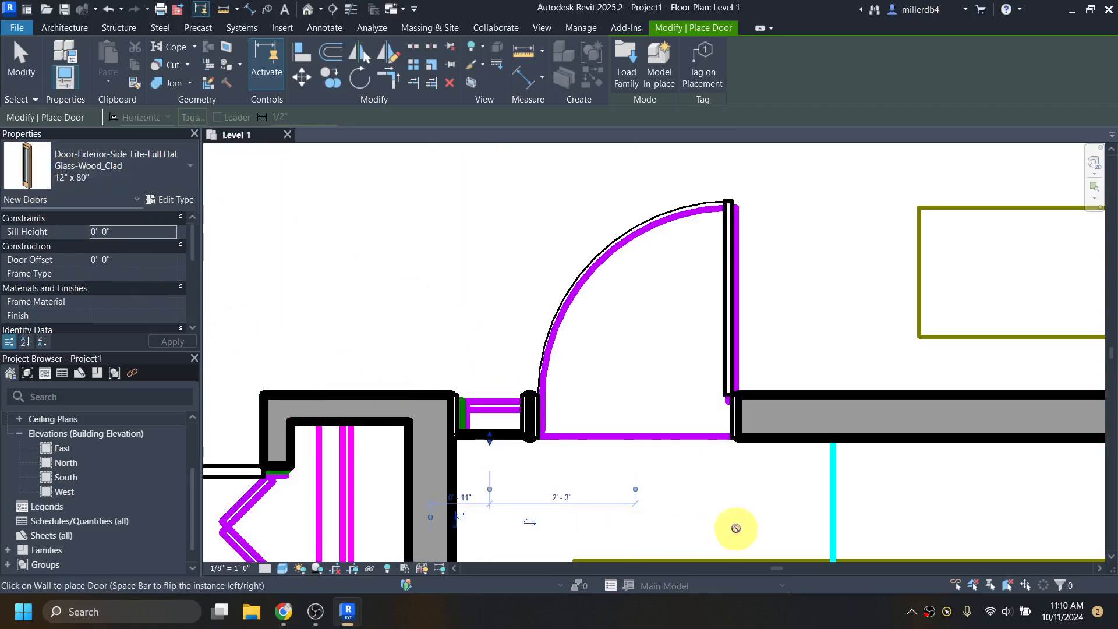
{"action": "left_click", "coordinate": [780, 443]}
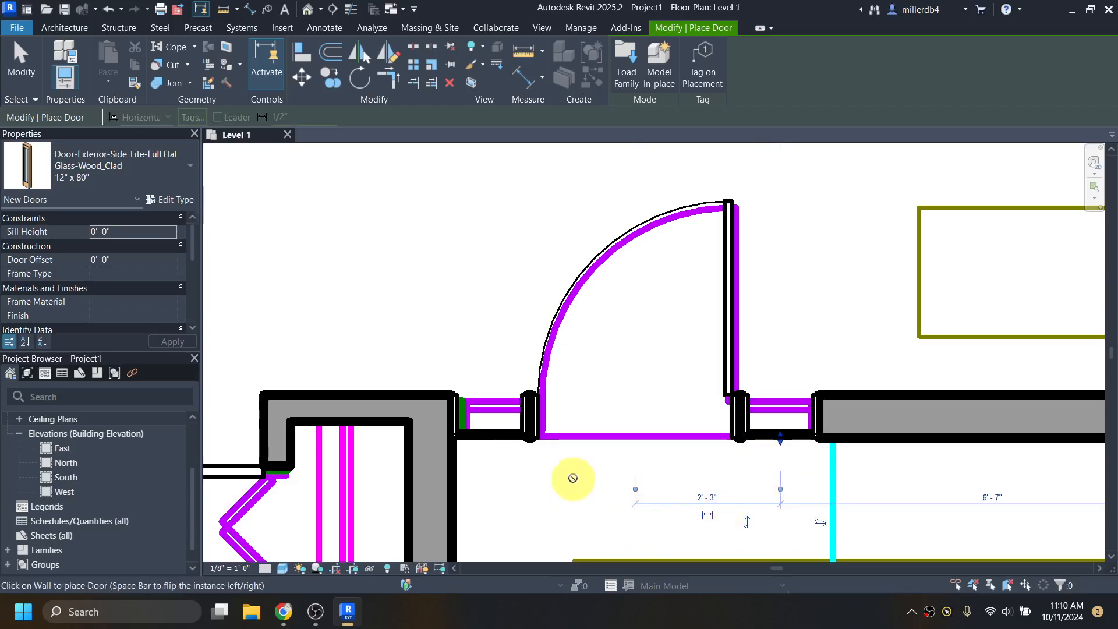
{"action": "key", "text": "Escape"}
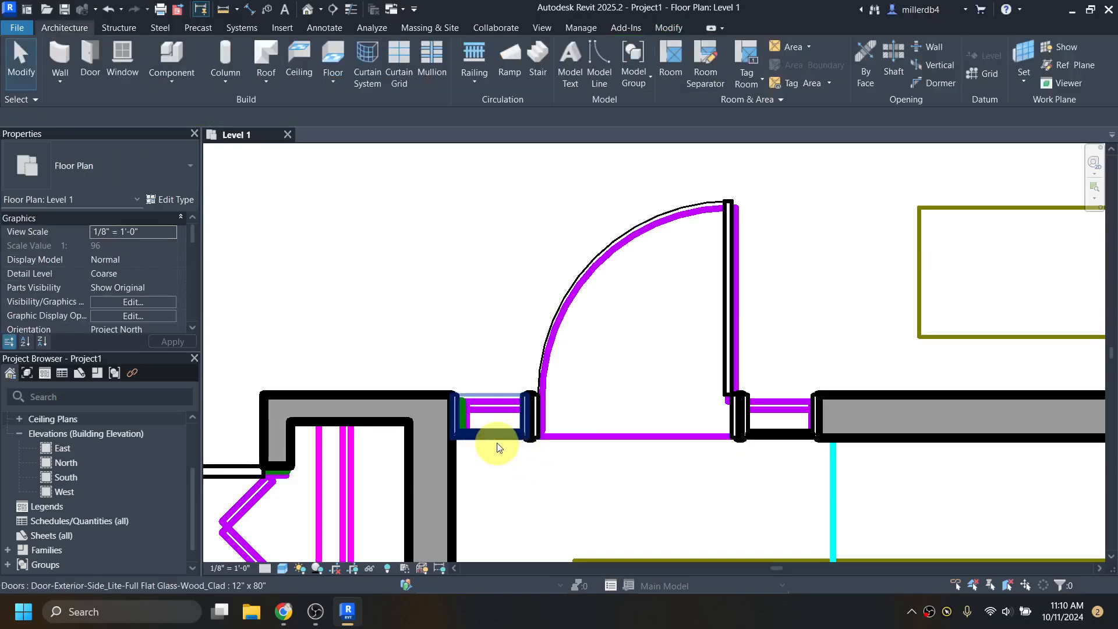
- Select the left side lite to check its position, then deselect it and zoom out
{"action": "left_click", "coordinate": [496, 447]}
{"action": "left_click", "coordinate": [616, 473]}
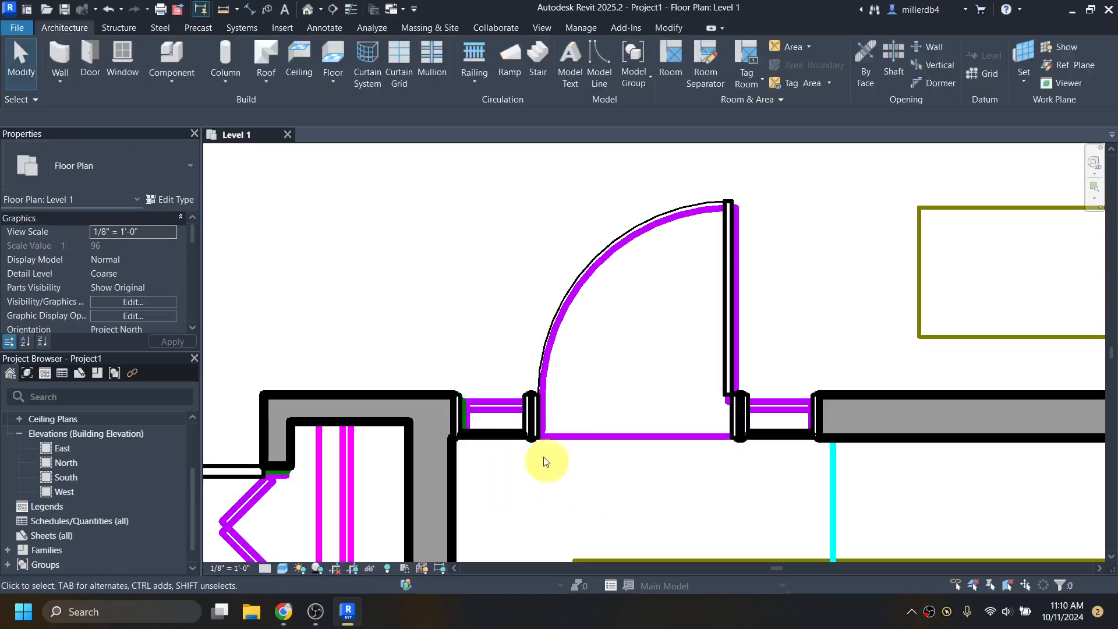
{"action": "left_click", "coordinate": [509, 436]}
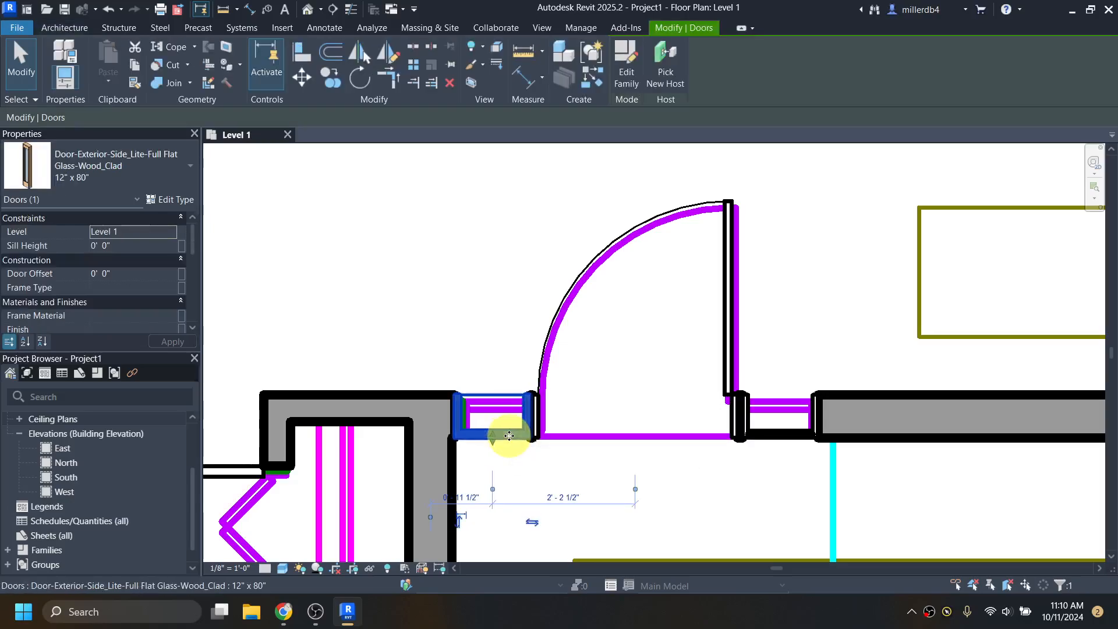
{"action": "left_click", "coordinate": [669, 511]}
{"action": "scroll", "coordinate": [667, 480], "scroll_direction": "down", "scroll_amount": 4}
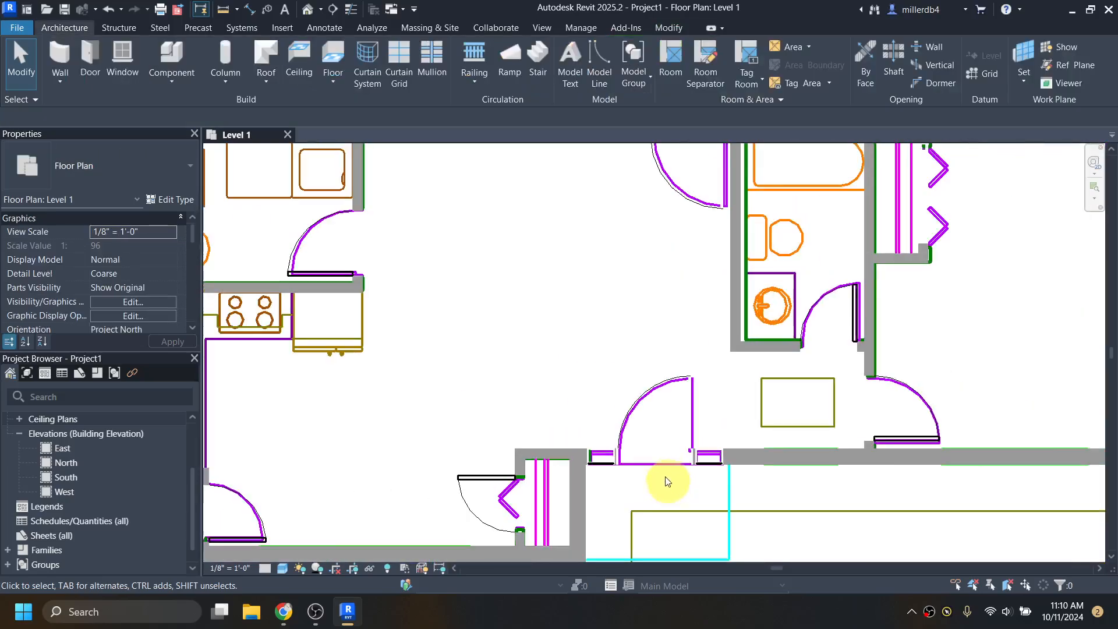
{"action": "scroll", "coordinate": [667, 481], "scroll_direction": "down", "scroll_amount": 5}
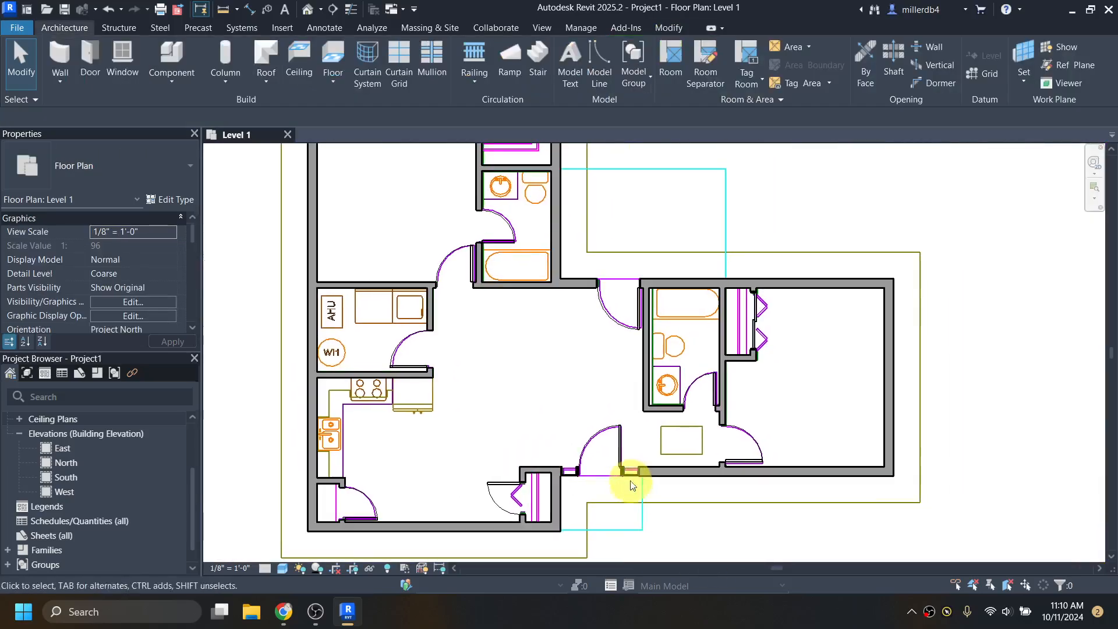
{"action": "scroll", "coordinate": [622, 460], "scroll_direction": "down", "scroll_amount": 3}
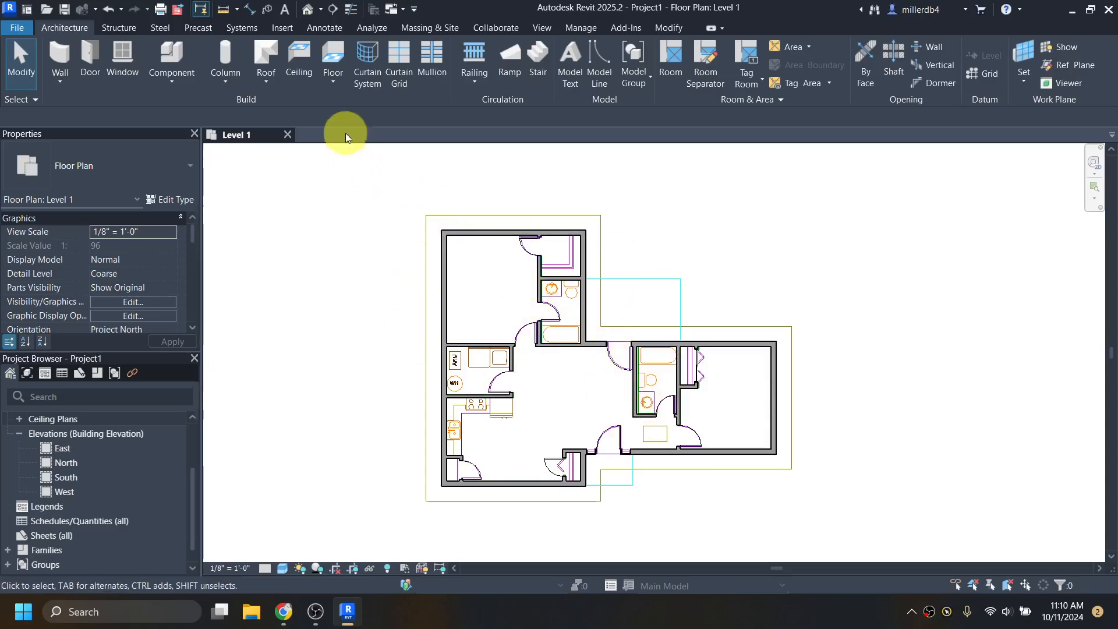
- Switch to the default 3D view and orbit toward the arched entry door and its side lites
{"action": "left_click", "coordinate": [308, 13]}
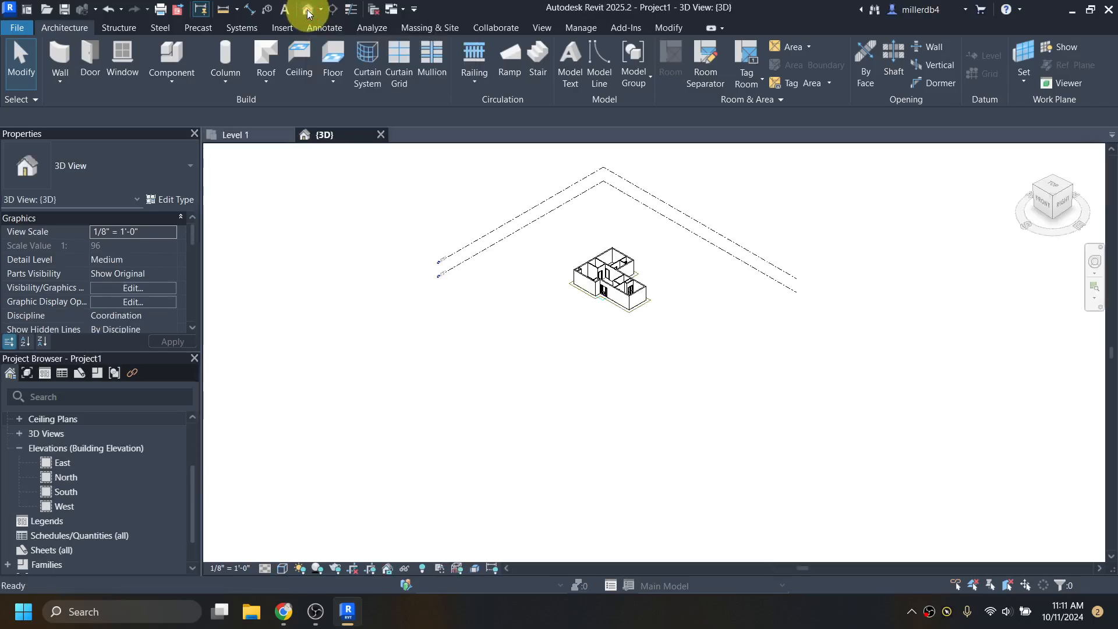
{"action": "scroll", "coordinate": [612, 277], "scroll_direction": "up", "scroll_amount": 3}
{"action": "scroll", "coordinate": [611, 349], "scroll_direction": "up", "scroll_amount": 3}
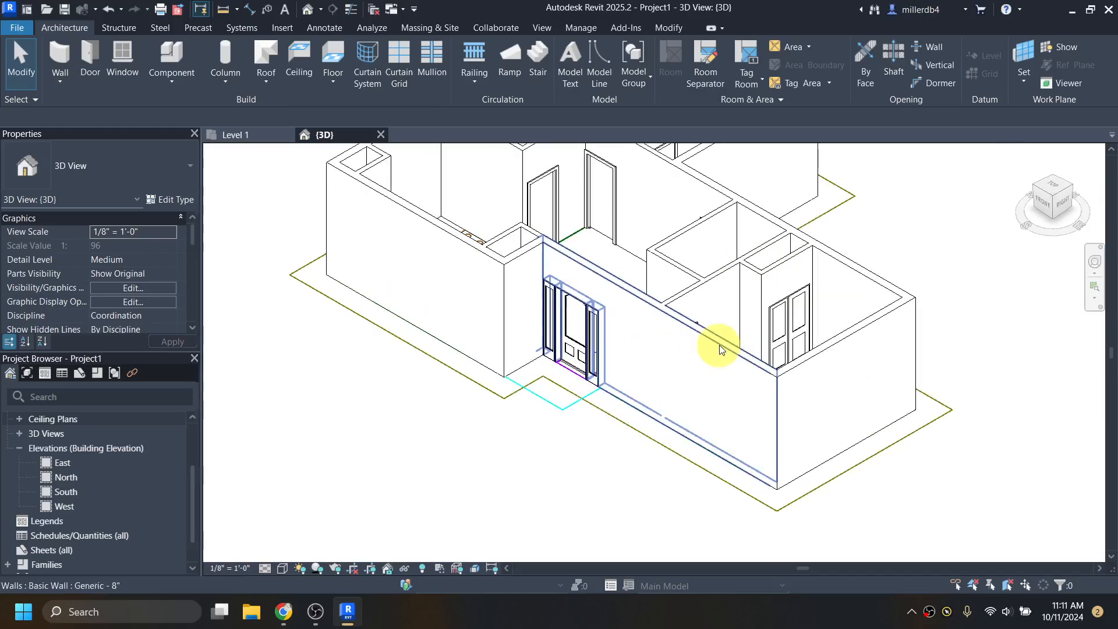
{"action": "scroll", "coordinate": [669, 334], "scroll_direction": "up", "scroll_amount": 3}
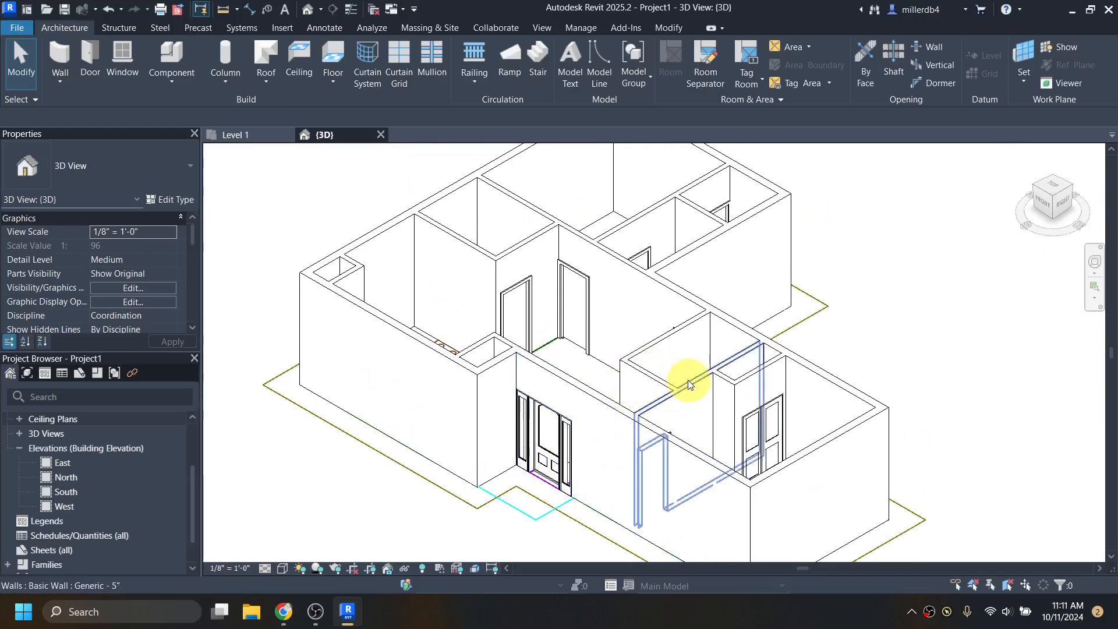
{"action": "scroll", "coordinate": [582, 355], "scroll_direction": "down", "scroll_amount": 4}
{"action": "middle_click_drag", "start_coordinate": [477, 369], "coordinate": [509, 363], "text": "shift"}
{"action": "middle_click_drag", "start_coordinate": [361, 498], "coordinate": [562, 399]}
{"action": "scroll", "coordinate": [562, 399], "scroll_direction": "up", "scroll_amount": 4}
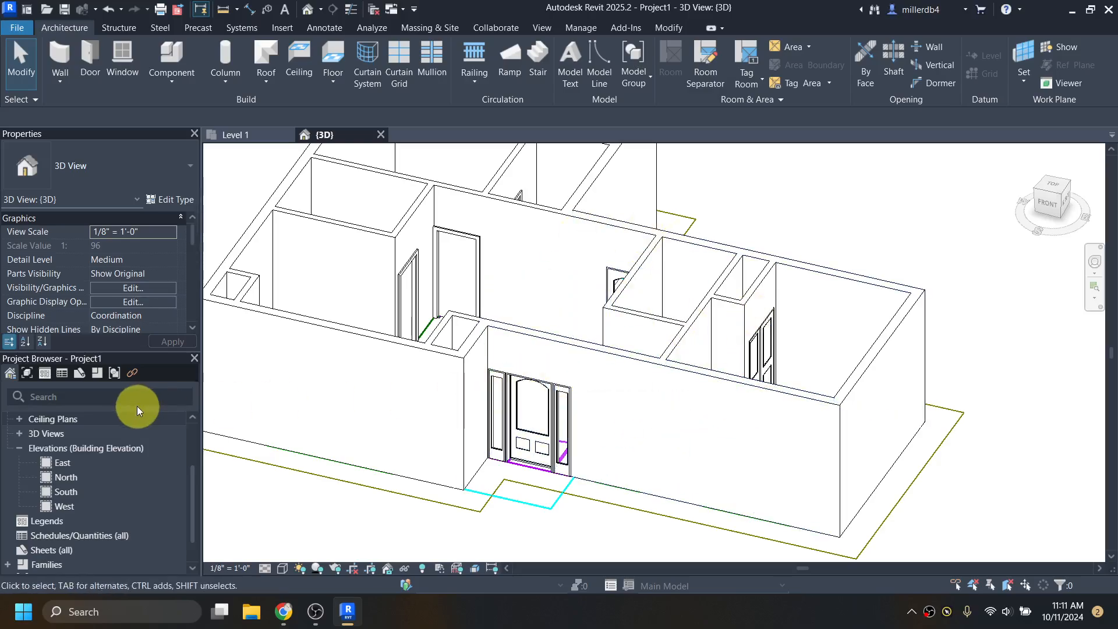
- Open the South elevation and zoom in to review it
{"action": "double_click", "coordinate": [65, 492]}
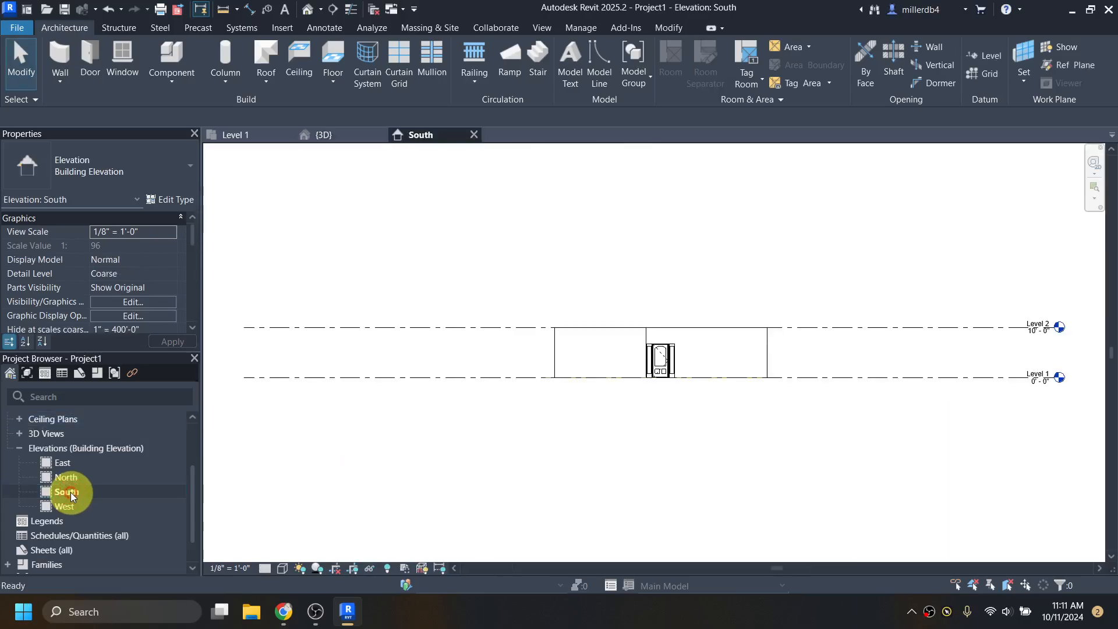
{"action": "scroll", "coordinate": [747, 356], "scroll_direction": "up", "scroll_amount": 2}
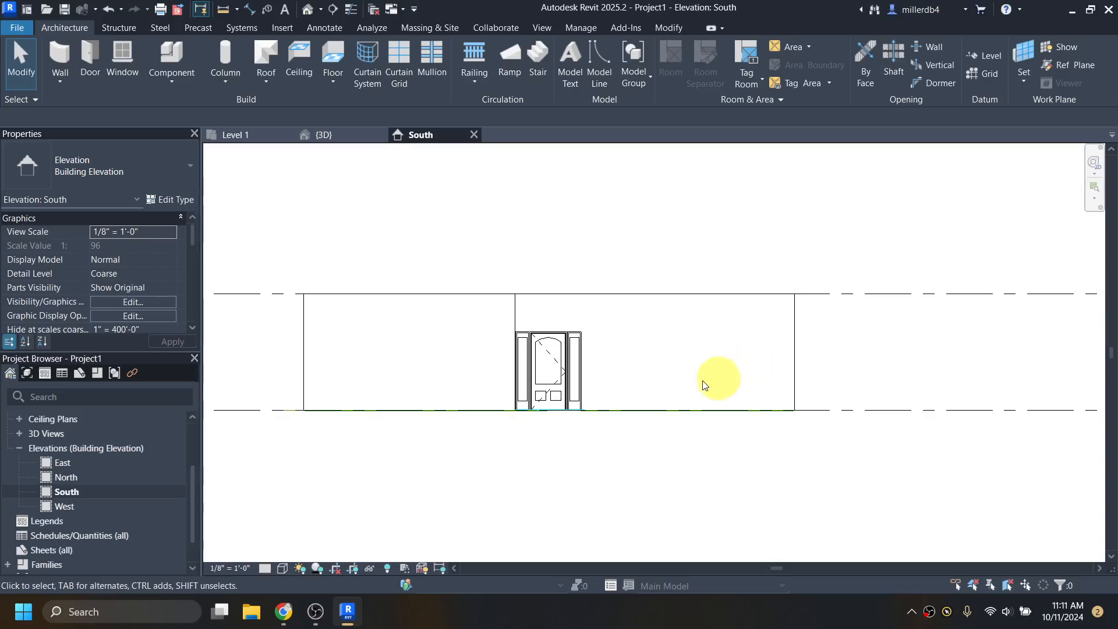
{"action": "scroll", "coordinate": [62, 451], "scroll_direction": "up", "scroll_amount": 3}
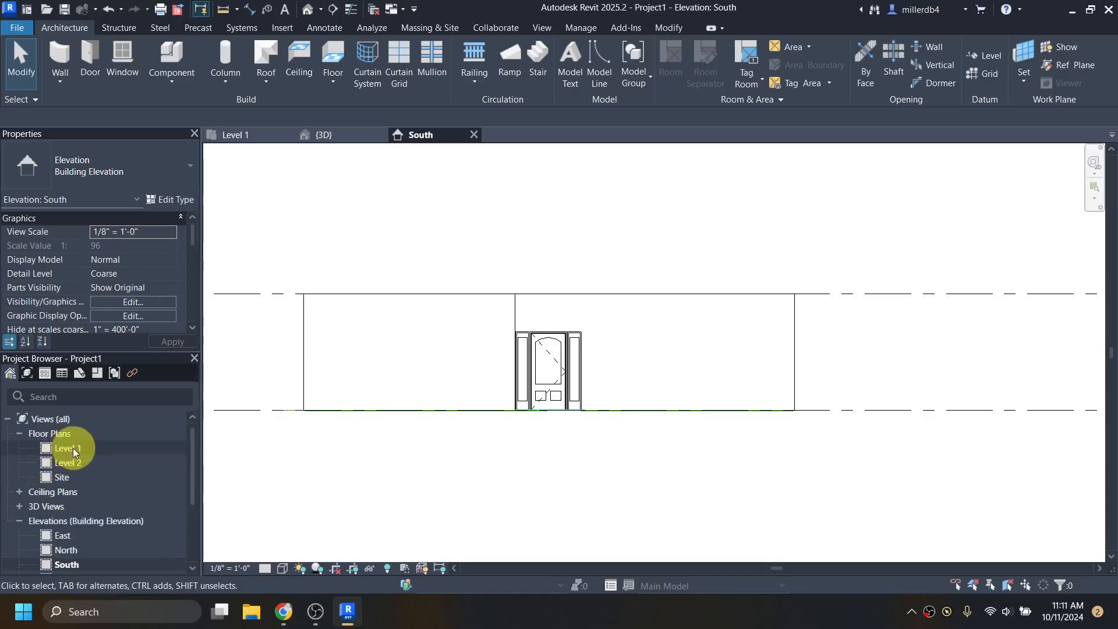
- Open the Level 1 plan, select the long lower-right exterior wall, then switch to the Dogwood PDF
{"action": "double_click", "coordinate": [68, 448]}
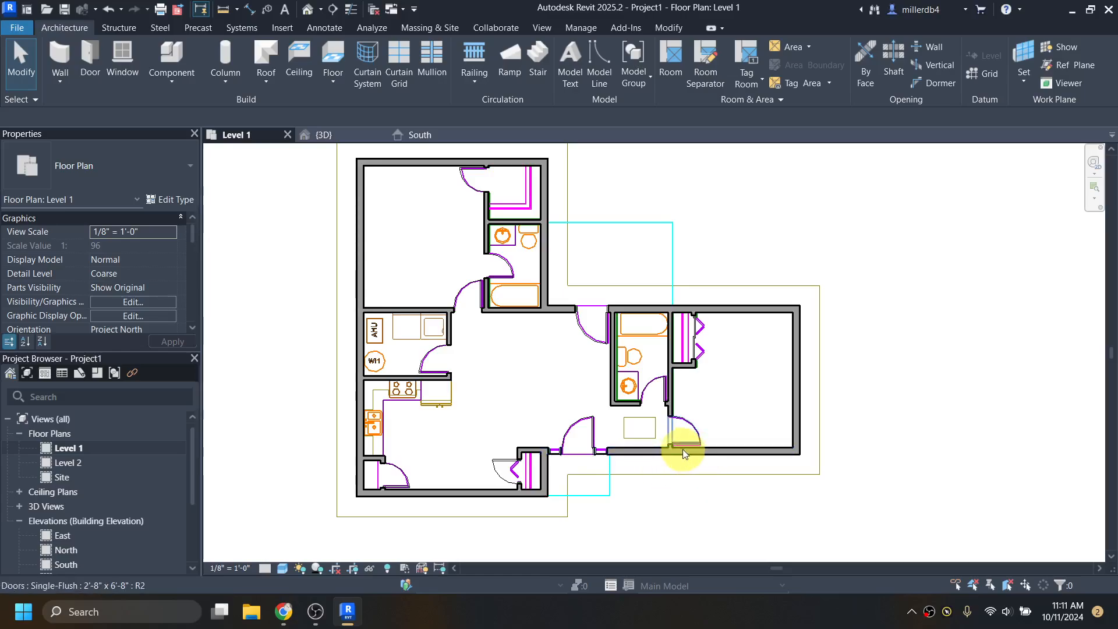
{"action": "left_click", "coordinate": [722, 452]}
{"action": "scroll", "coordinate": [734, 461], "scroll_direction": "up", "scroll_amount": 3}
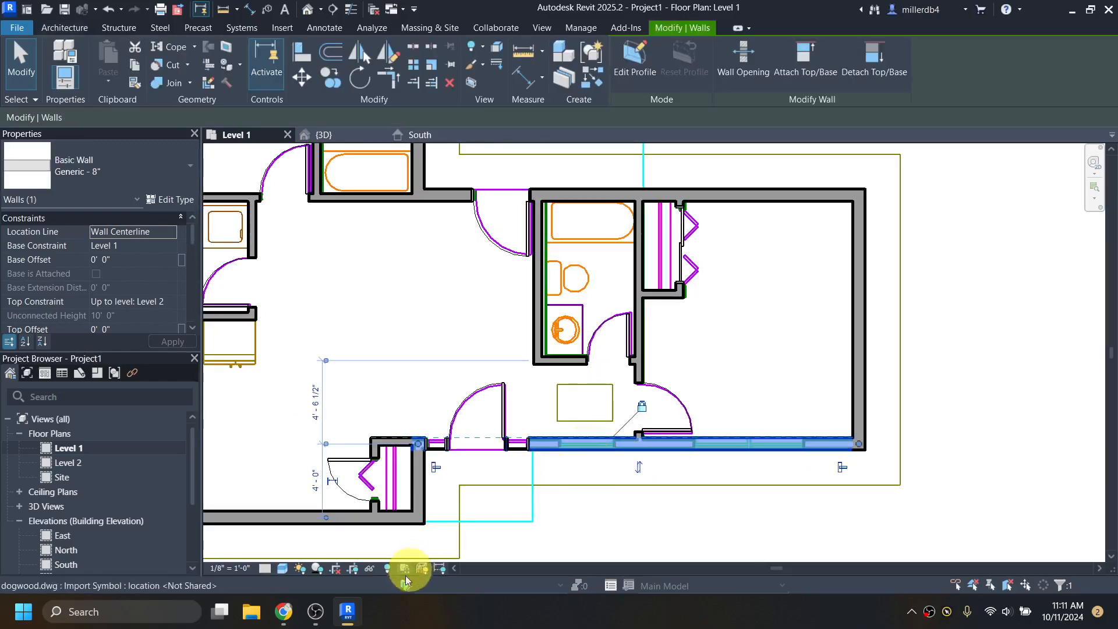
{"action": "left_click", "coordinate": [288, 617]}
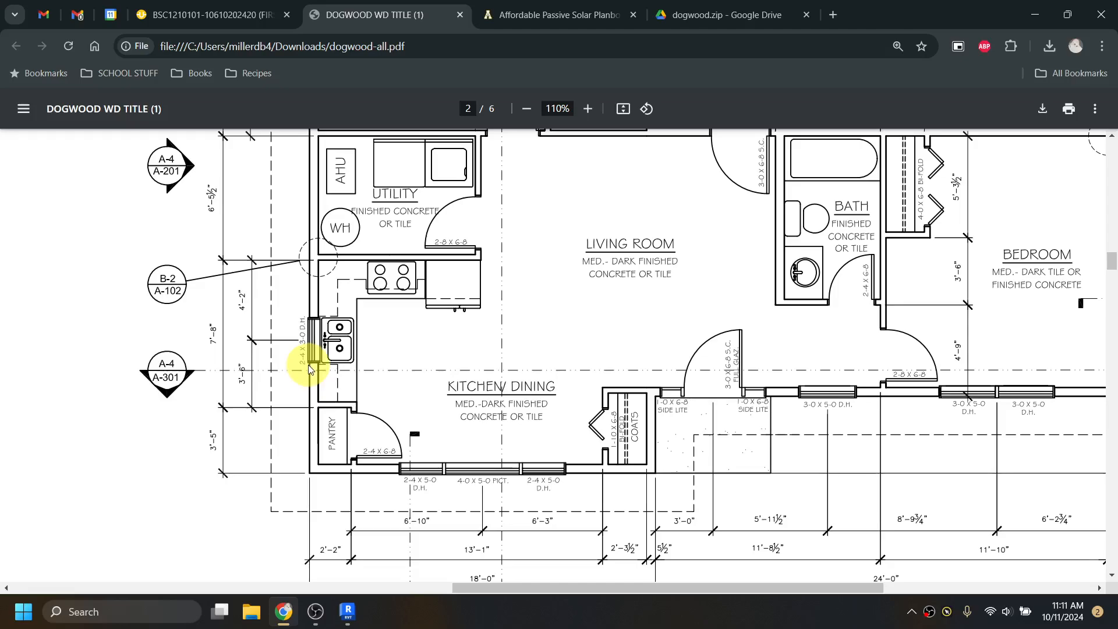
- Read the kitchen window sizes (2-4 X 5-0 D.H., 4-0 X 5-0 PICT) in the Dogwood PDF, then return to Revit
{"action": "scroll", "coordinate": [308, 367], "scroll_direction": "up", "scroll_amount": 1}
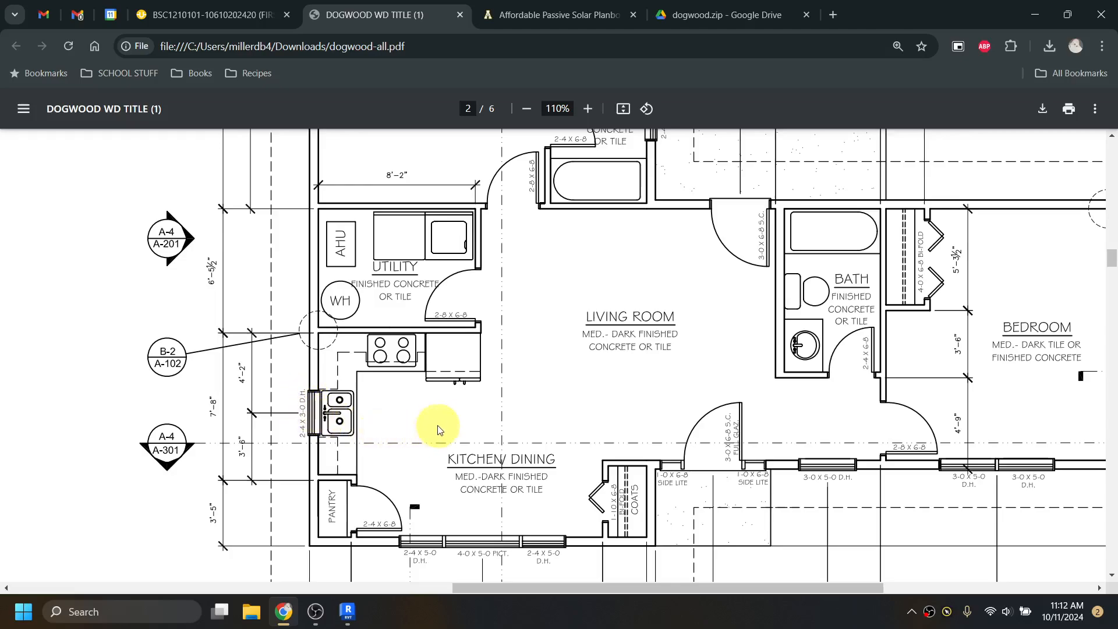
{"action": "scroll", "coordinate": [527, 436], "scroll_direction": "up", "scroll_amount": 2}
{"action": "scroll", "coordinate": [526, 437], "scroll_direction": "up", "scroll_amount": 3}
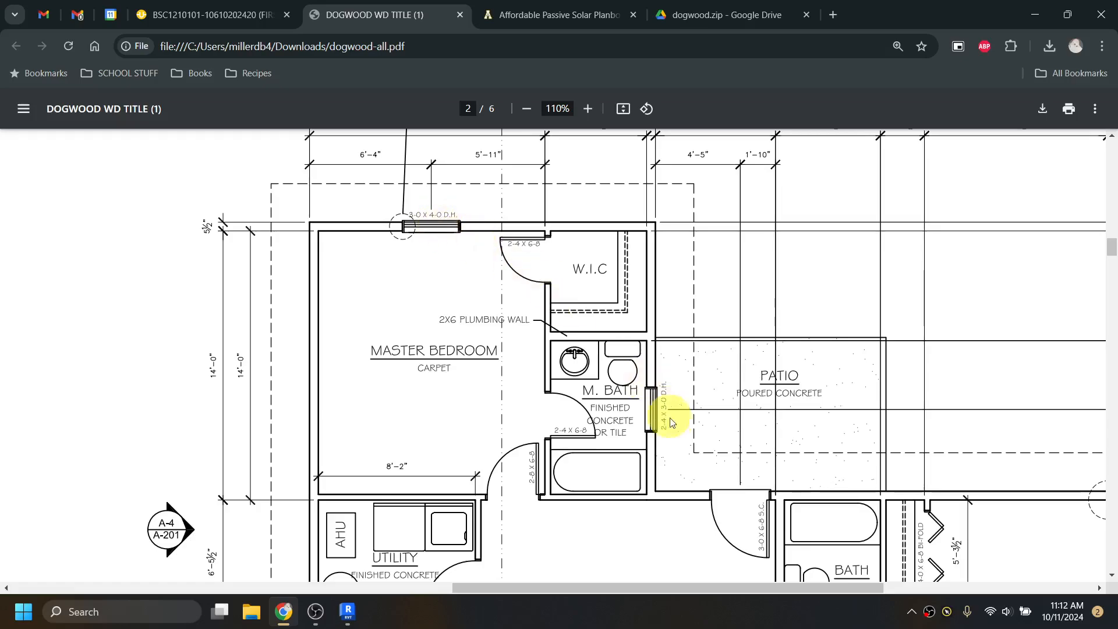
{"action": "scroll", "coordinate": [679, 357], "scroll_direction": "down", "scroll_amount": 2}
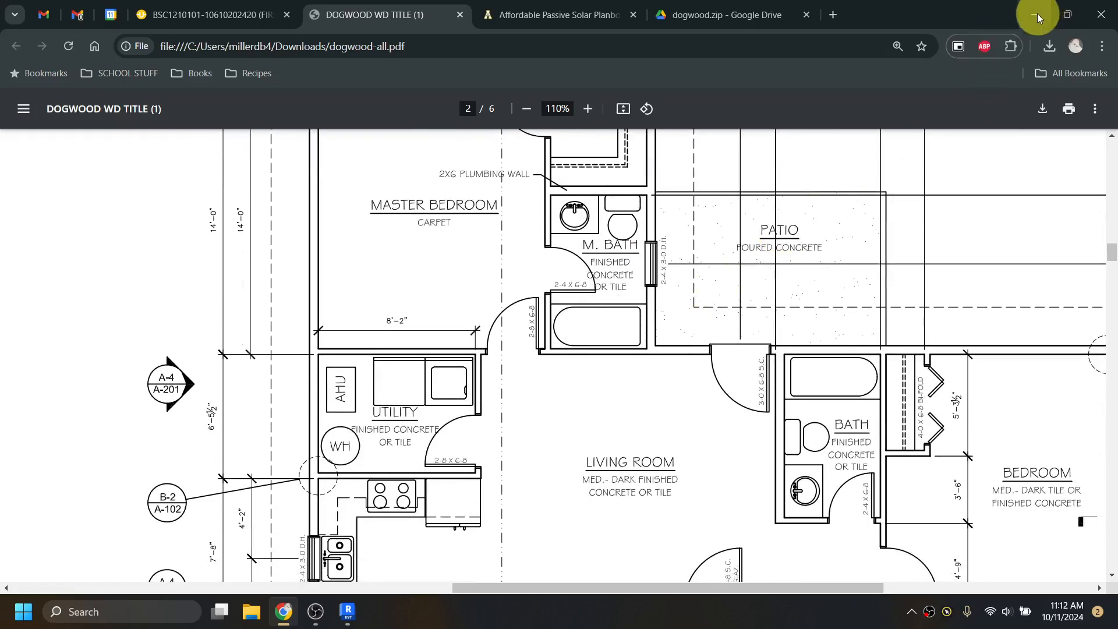
{"action": "left_click", "coordinate": [1036, 13]}
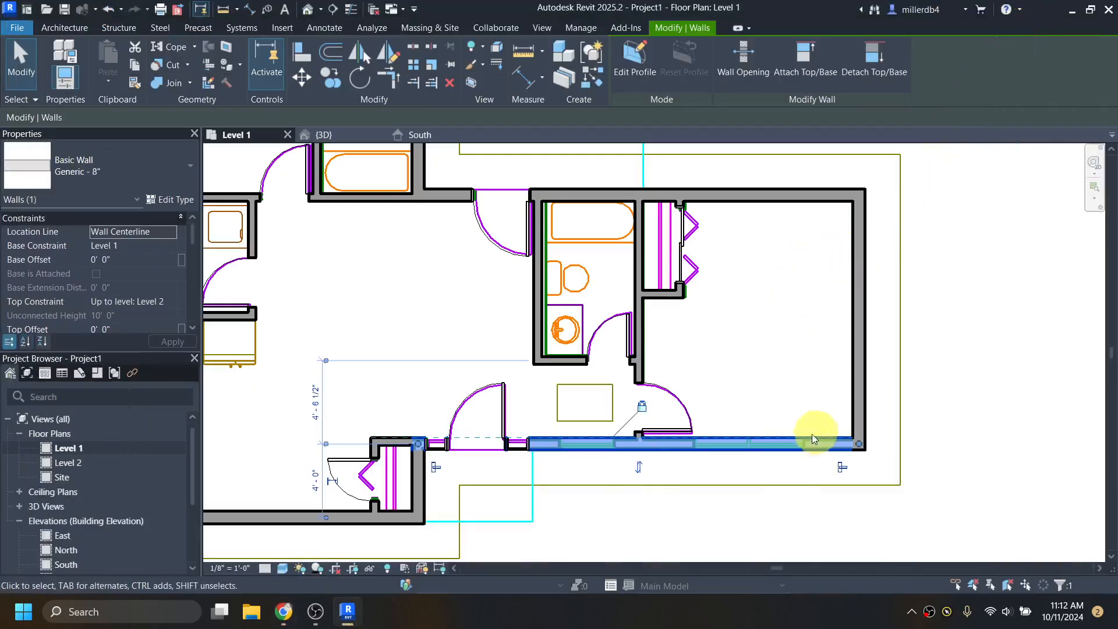
- Select and inspect the bottom exterior wall of the Level 1 plan, then deselect it
{"action": "scroll", "coordinate": [759, 512], "scroll_direction": "up", "scroll_amount": 1}
{"action": "key", "text": "Escape"}
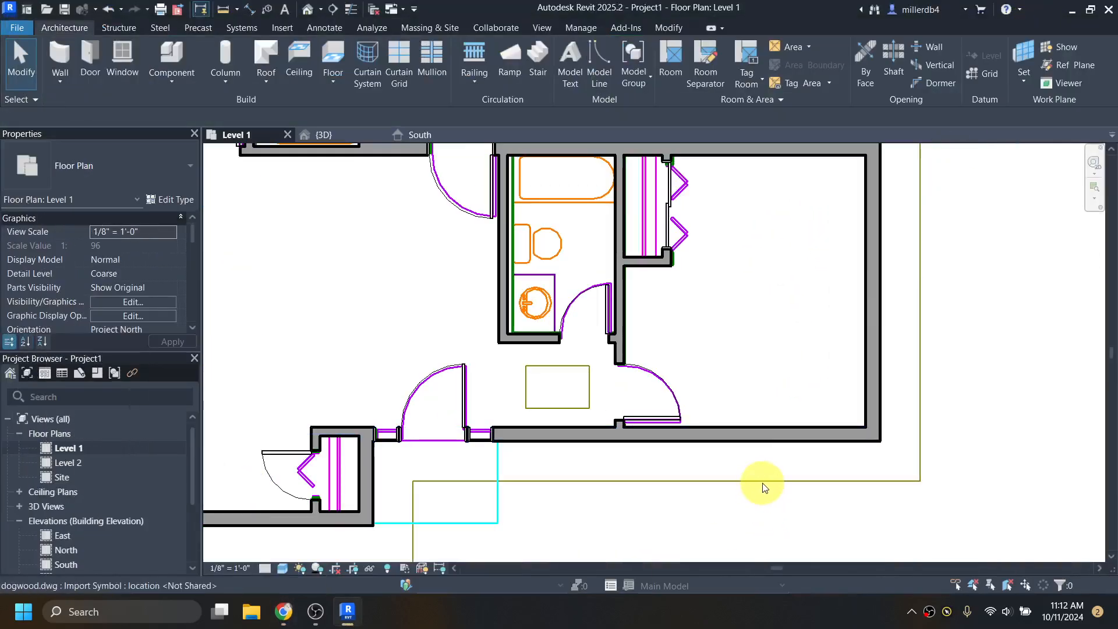
{"action": "left_click", "coordinate": [746, 435]}
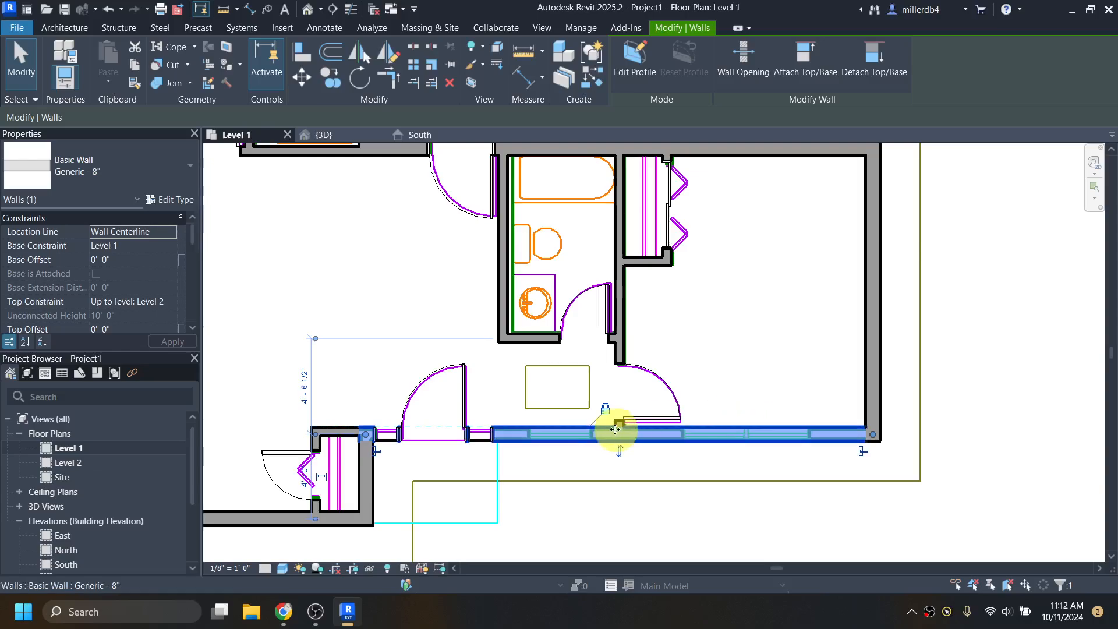
{"action": "left_click", "coordinate": [577, 483]}
{"action": "scroll", "coordinate": [576, 448], "scroll_direction": "down", "scroll_amount": 2}
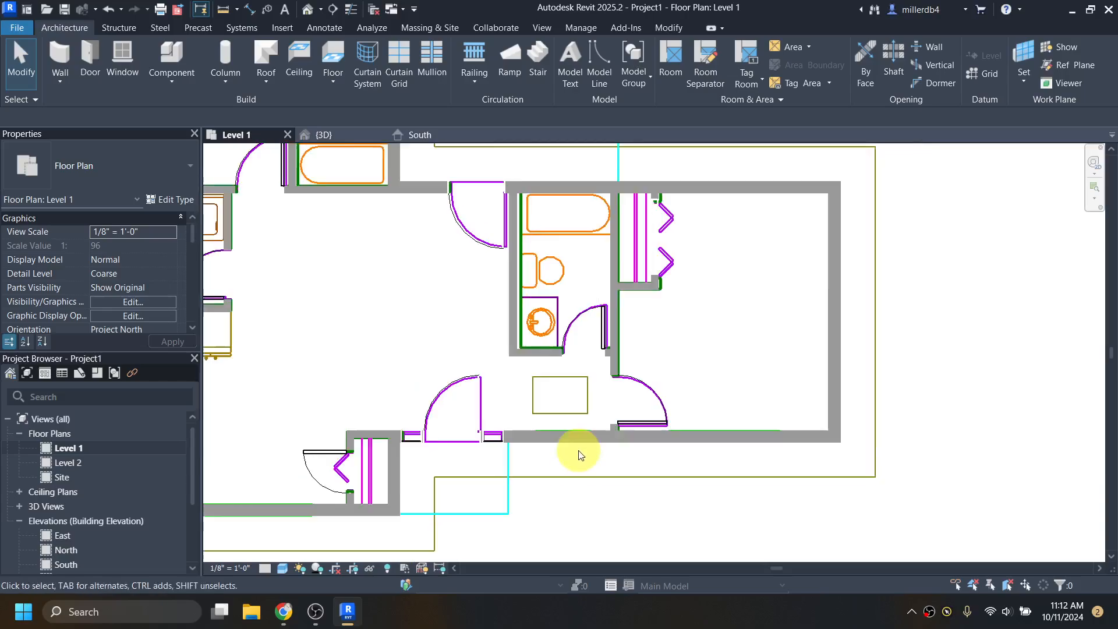
{"action": "middle_click_drag", "start_coordinate": [476, 310], "coordinate": [577, 428]}
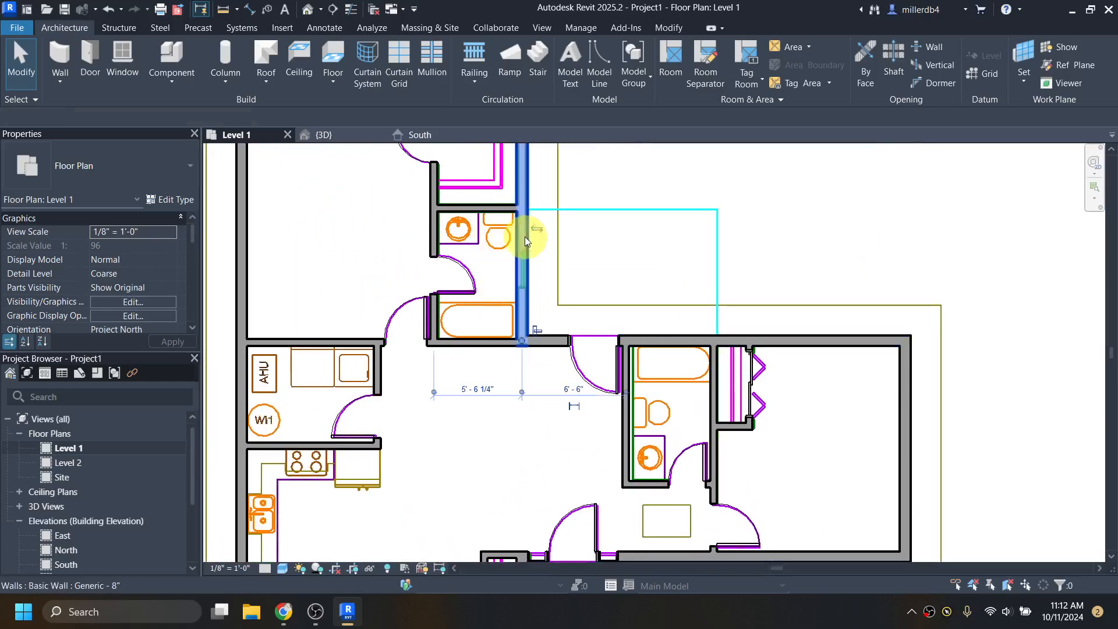
- Inspect the upper bathroom wall and the top wall, zoom out, and bring up Visual Style choices
{"action": "left_click", "coordinate": [524, 235]}
{"action": "middle_click_drag", "start_coordinate": [564, 257], "coordinate": [566, 409]}
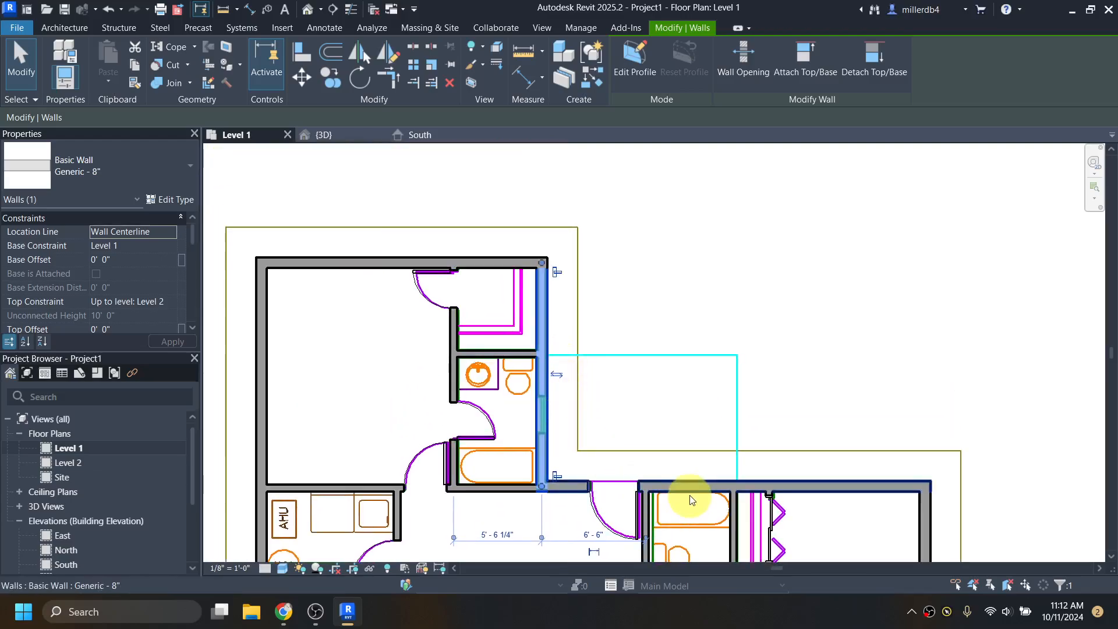
{"action": "left_click", "coordinate": [338, 261]}
{"action": "left_click", "coordinate": [342, 342]}
{"action": "middle_click_drag", "start_coordinate": [376, 375], "coordinate": [451, 294]}
{"action": "middle_click_drag", "start_coordinate": [562, 355], "coordinate": [534, 336]}
{"action": "scroll", "coordinate": [533, 335], "scroll_direction": "down", "scroll_amount": 5}
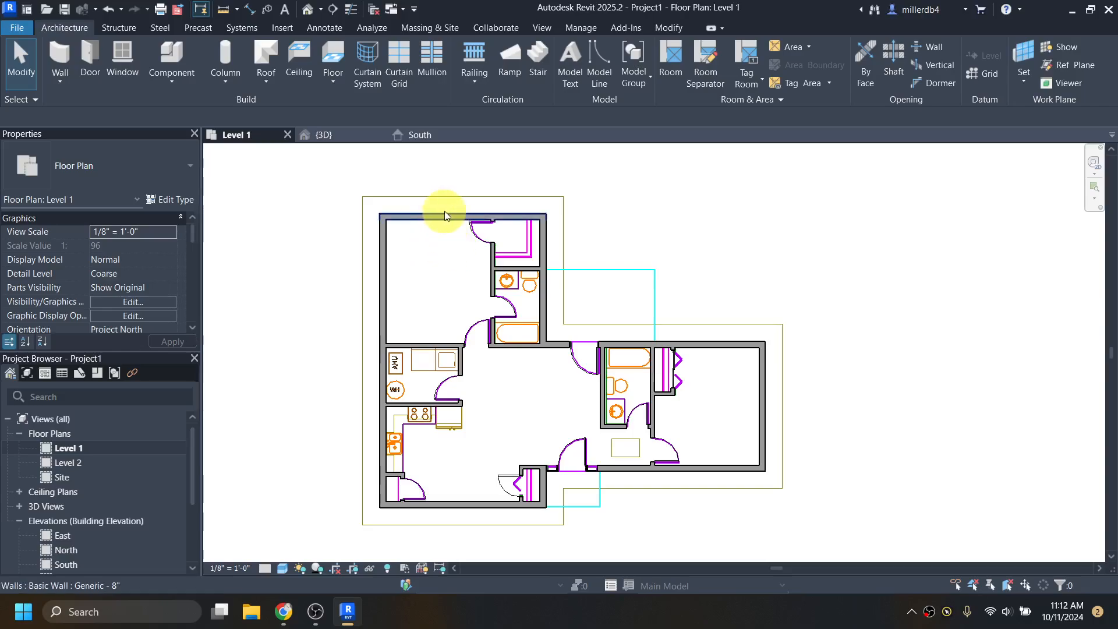
{"action": "left_click", "coordinate": [283, 568]}
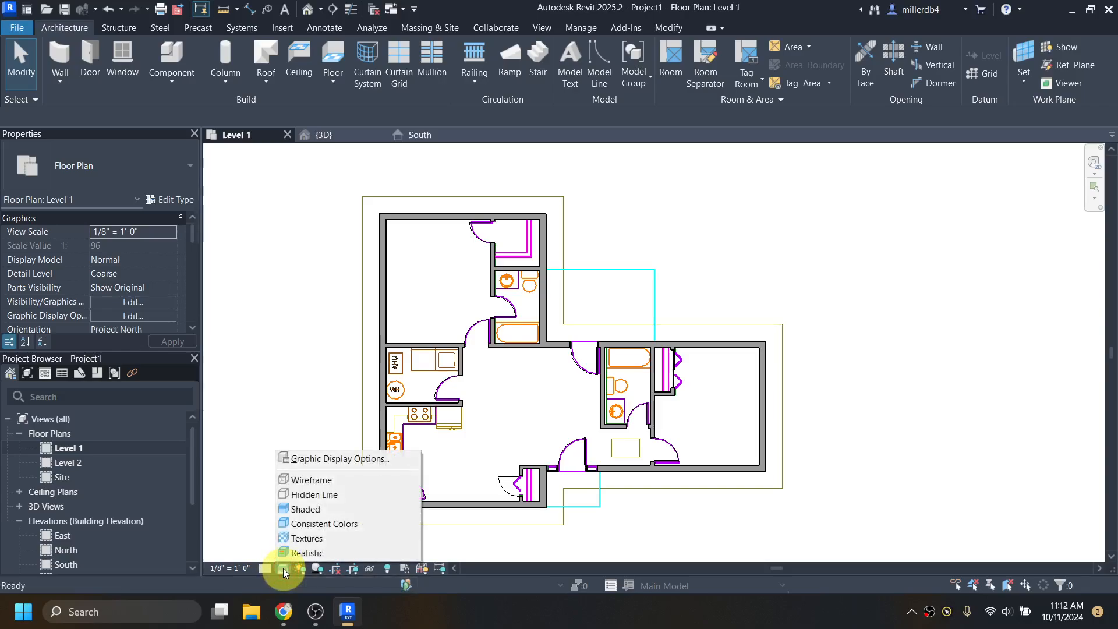
- Switch the Level 1 plan to Wireframe, zoom into the master bedroom, and bring back the Dogwood PDF
{"action": "left_click", "coordinate": [308, 481]}
{"action": "scroll", "coordinate": [436, 218], "scroll_direction": "up", "scroll_amount": 4}
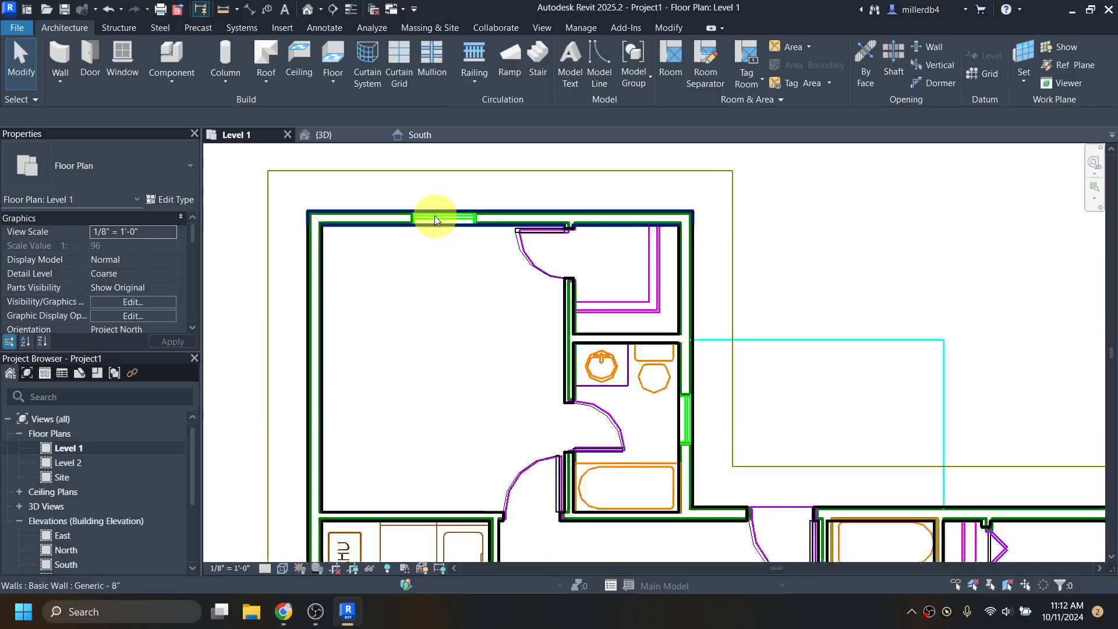
{"action": "scroll", "coordinate": [434, 217], "scroll_direction": "up", "scroll_amount": 1}
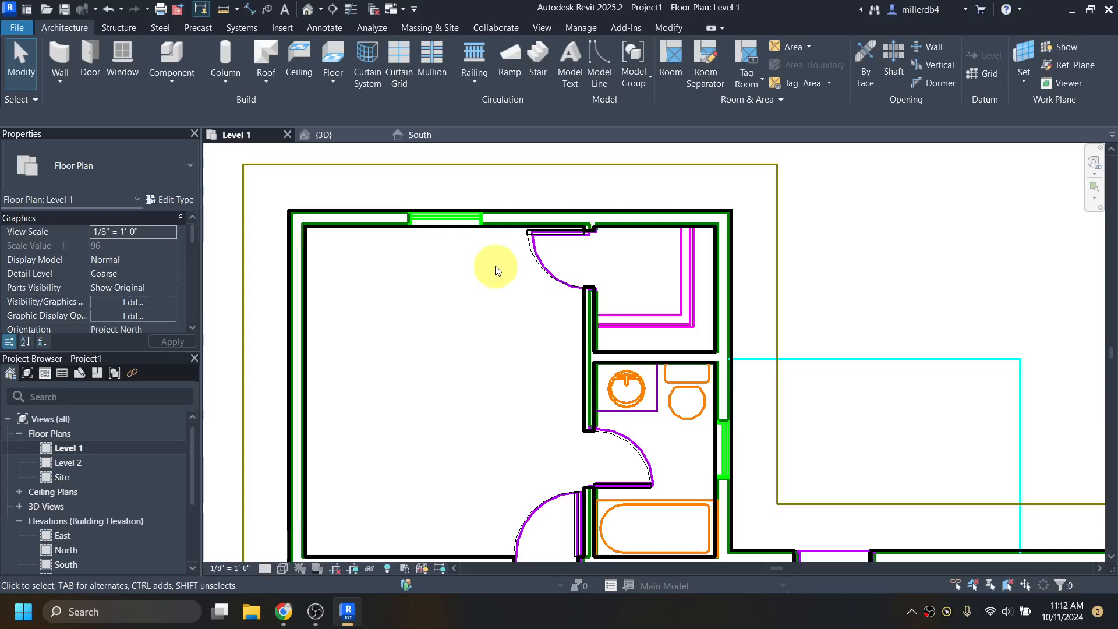
{"action": "left_click", "coordinate": [288, 622]}
{"action": "scroll", "coordinate": [516, 355], "scroll_direction": "up", "scroll_amount": 8}
{"action": "scroll", "coordinate": [410, 432], "scroll_direction": "down", "scroll_amount": 1}
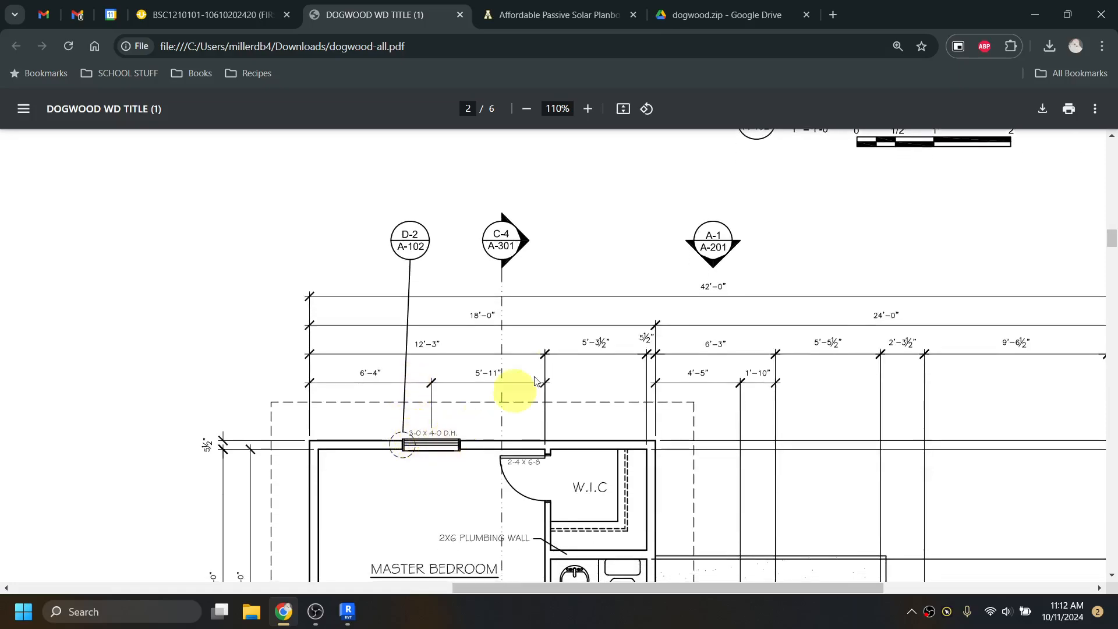
- Confirm the master bedroom window is 3-0 X 4-0 D.H., then return to Revit
{"action": "left_click", "coordinate": [1037, 20]}
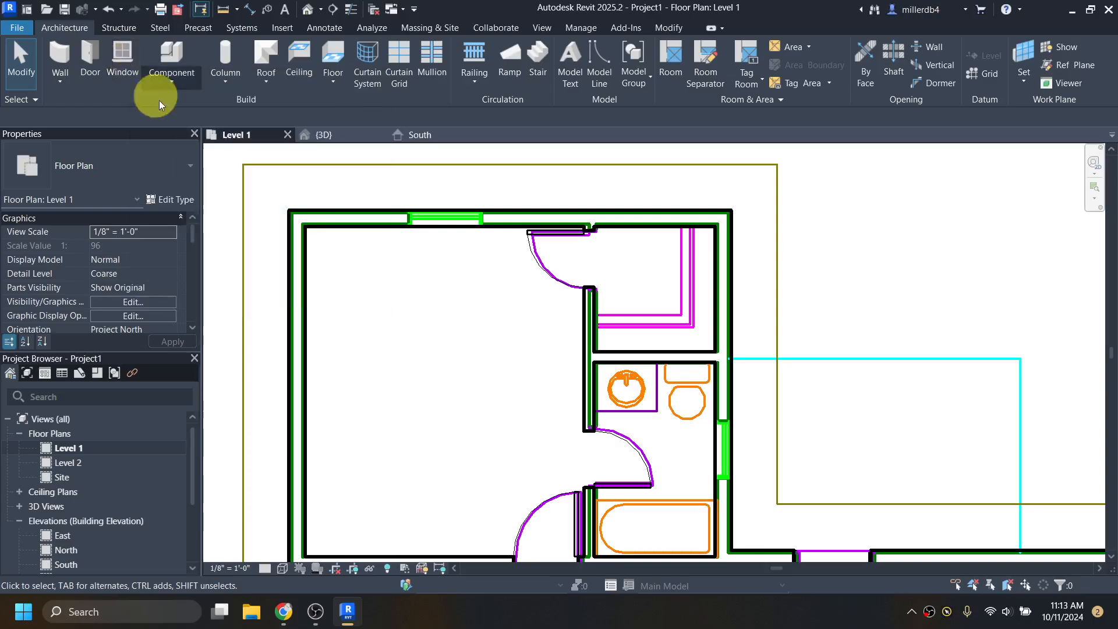
- Start the Window tool with WN, choose Window-Double-Hung 24" x 42", and edit its type
{"action": "key", "text": "w"}
{"action": "key", "text": "n"}
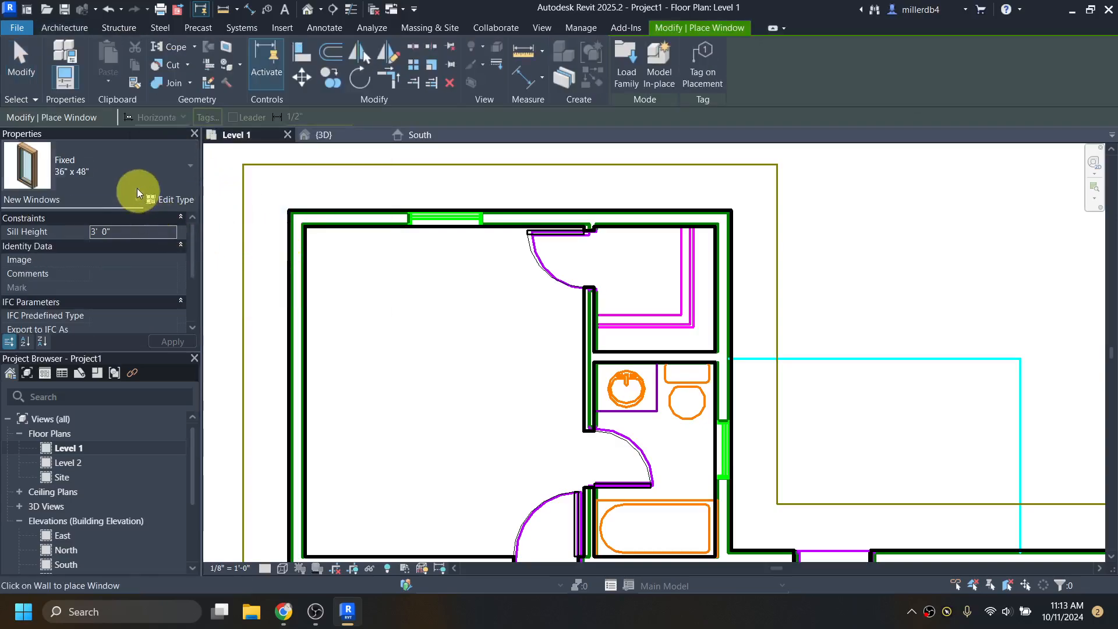
{"action": "left_click", "coordinate": [133, 173]}
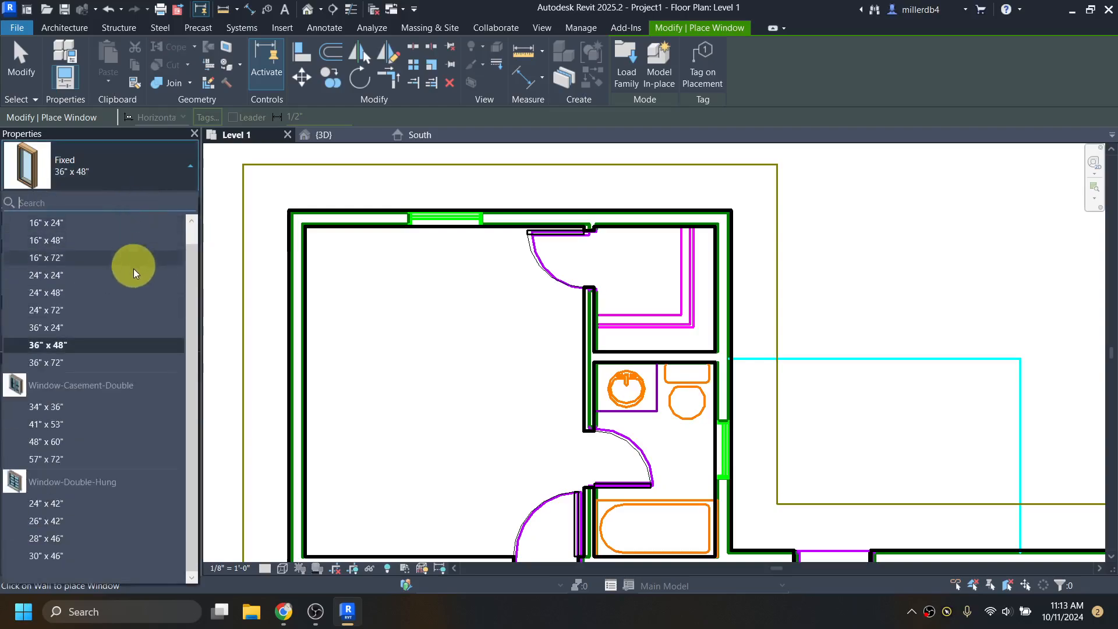
{"action": "scroll", "coordinate": [113, 368], "scroll_direction": "up", "scroll_amount": 1}
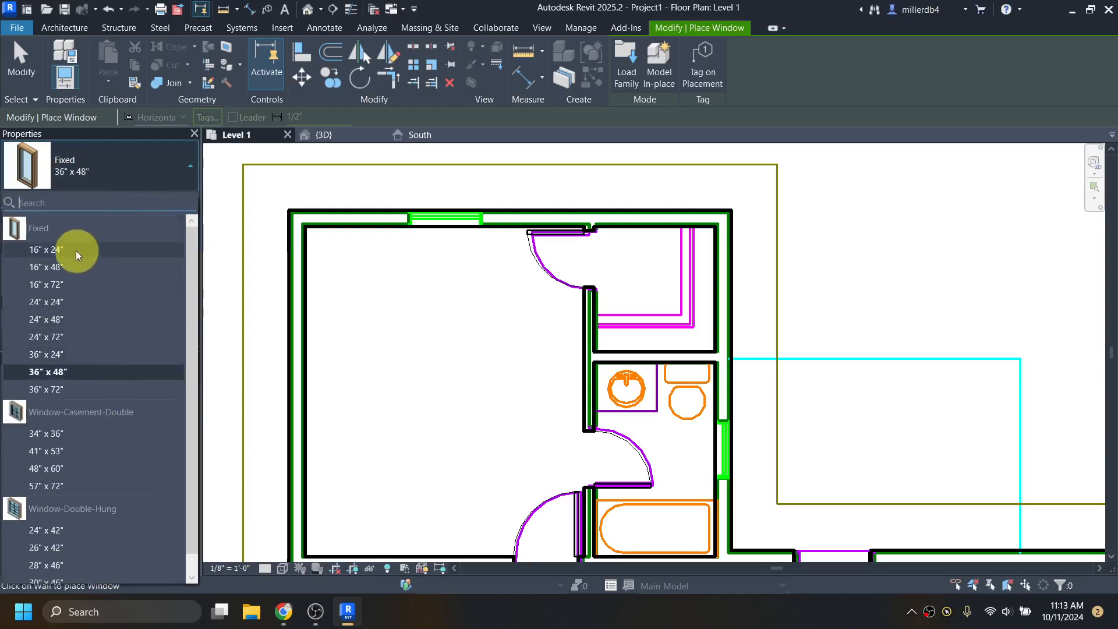
{"action": "mouse_move", "coordinate": [74, 251]}
{"action": "scroll", "coordinate": [74, 359], "scroll_direction": "down", "scroll_amount": 1}
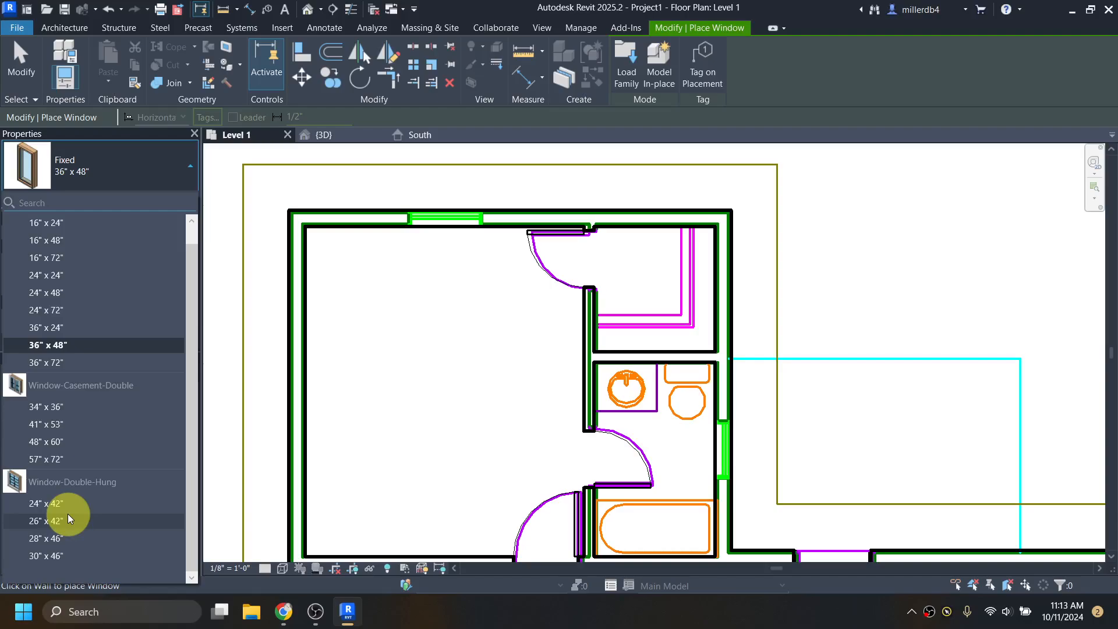
{"action": "mouse_move", "coordinate": [64, 502]}
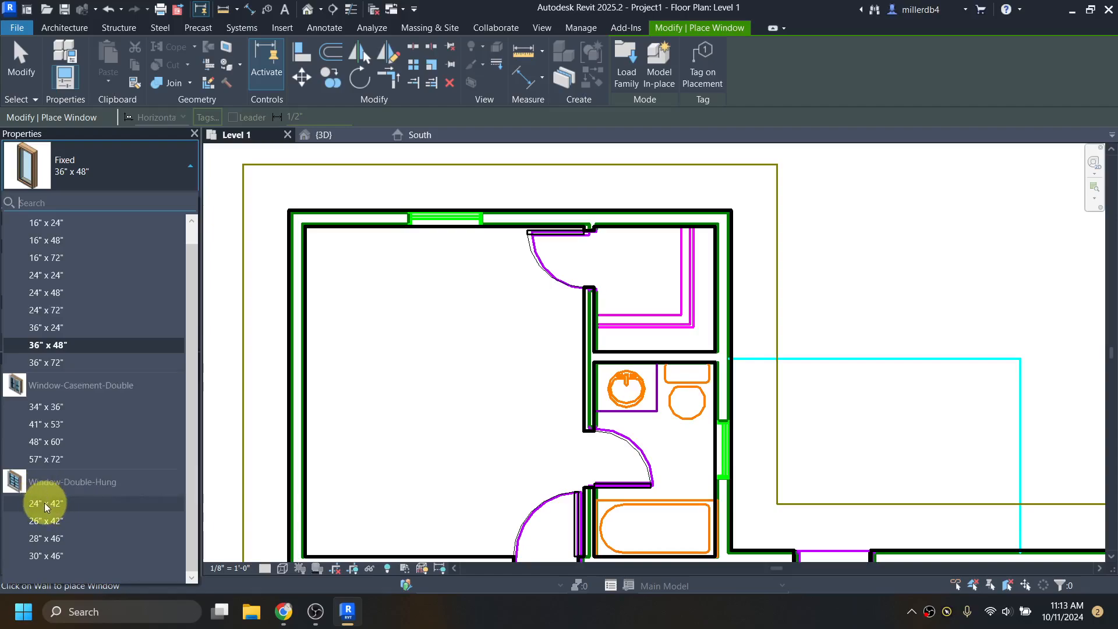
{"action": "left_click", "coordinate": [46, 503]}
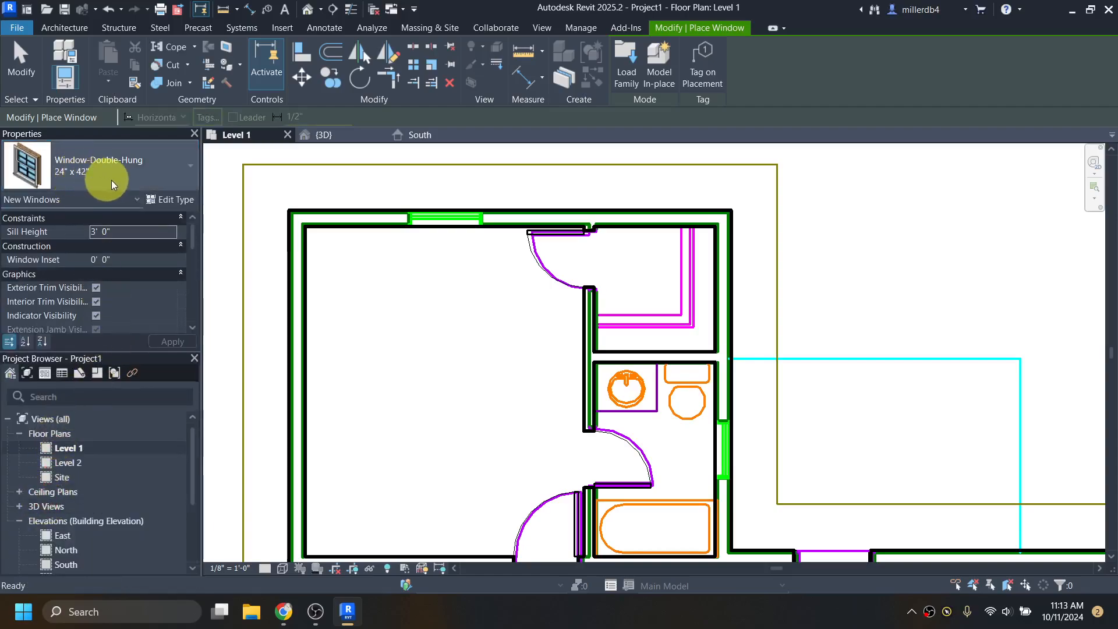
{"action": "left_click", "coordinate": [178, 202]}
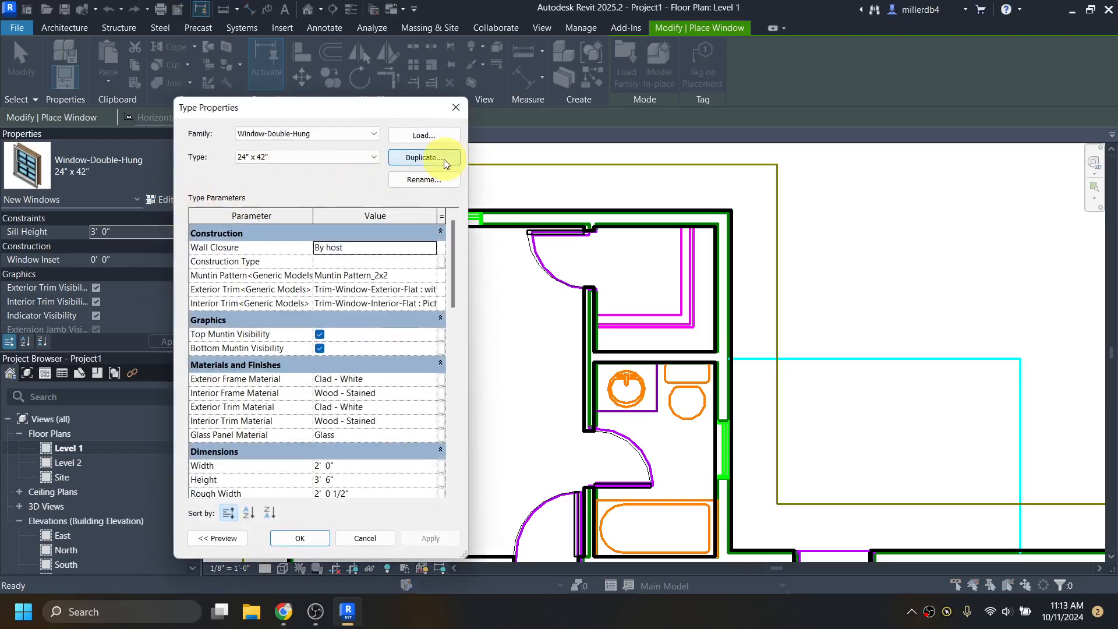
- Duplicate the type as 3'-0" x 4'-0" with Width 3' 0" and Height 4' 0"
{"action": "left_click", "coordinate": [445, 161]}
{"action": "type", "text": "3'-0\" x 4'-0"}
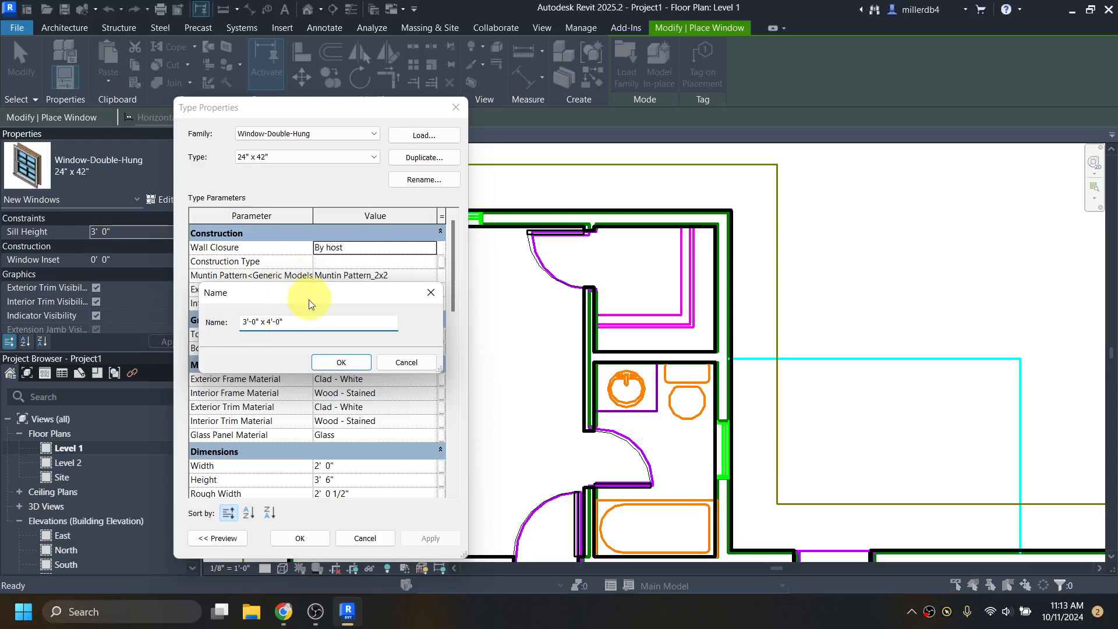
{"action": "left_click", "coordinate": [353, 363]}
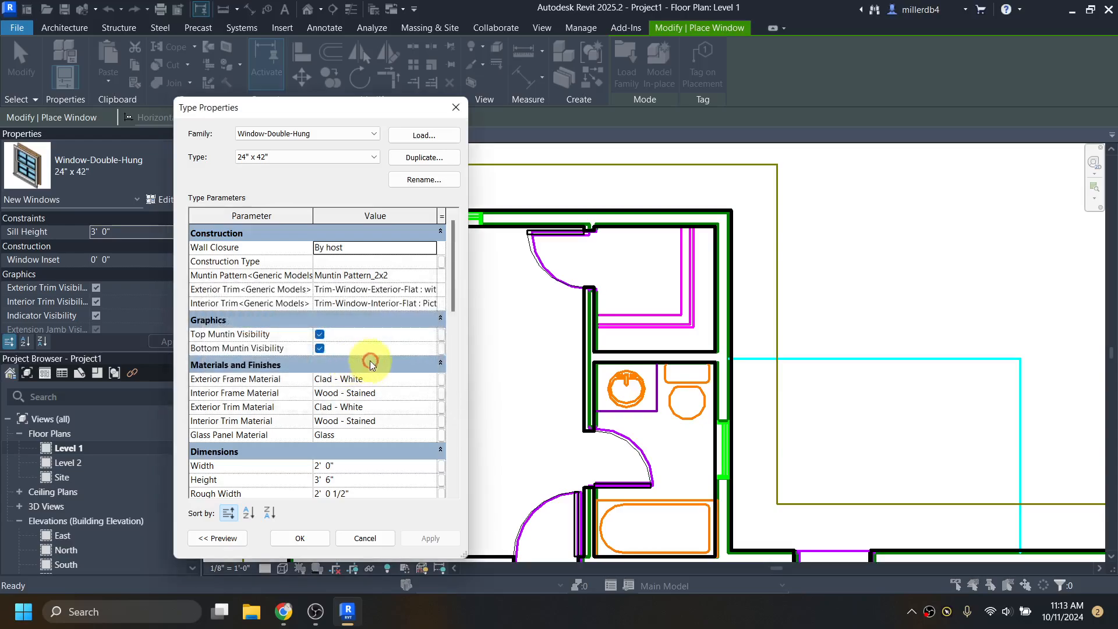
{"action": "scroll", "coordinate": [343, 294], "scroll_direction": "down", "scroll_amount": 2}
{"action": "scroll", "coordinate": [367, 326], "scroll_direction": "down", "scroll_amount": 3}
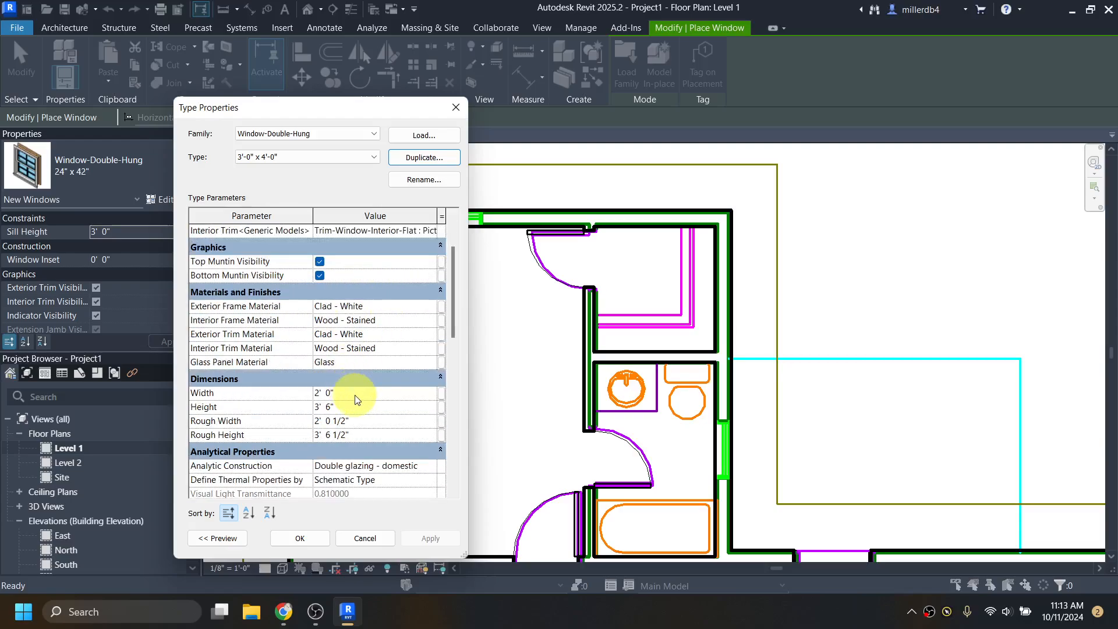
{"action": "left_click", "coordinate": [355, 395]}
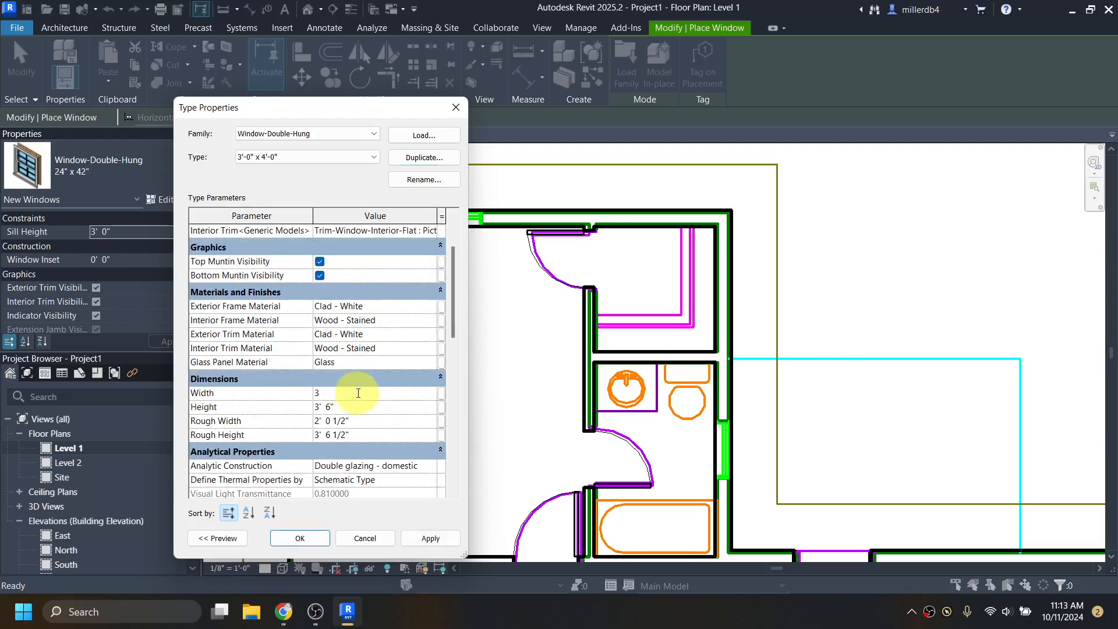
{"action": "type", "text": "3"}
{"action": "left_click", "coordinate": [363, 406]}
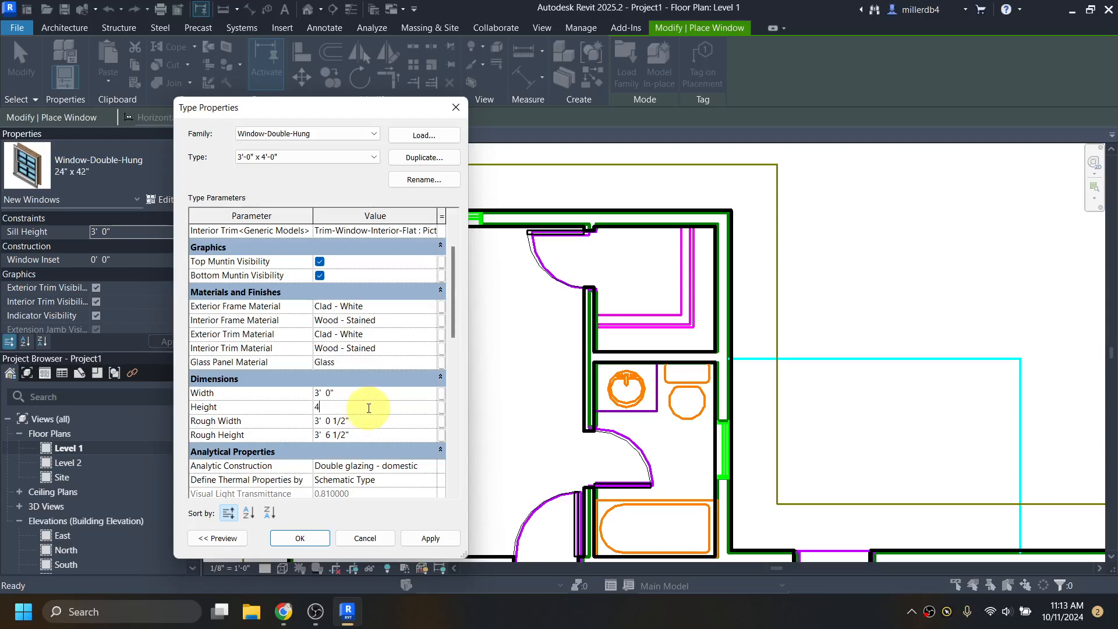
{"action": "type", "text": "4"}
{"action": "left_click", "coordinate": [386, 423]}
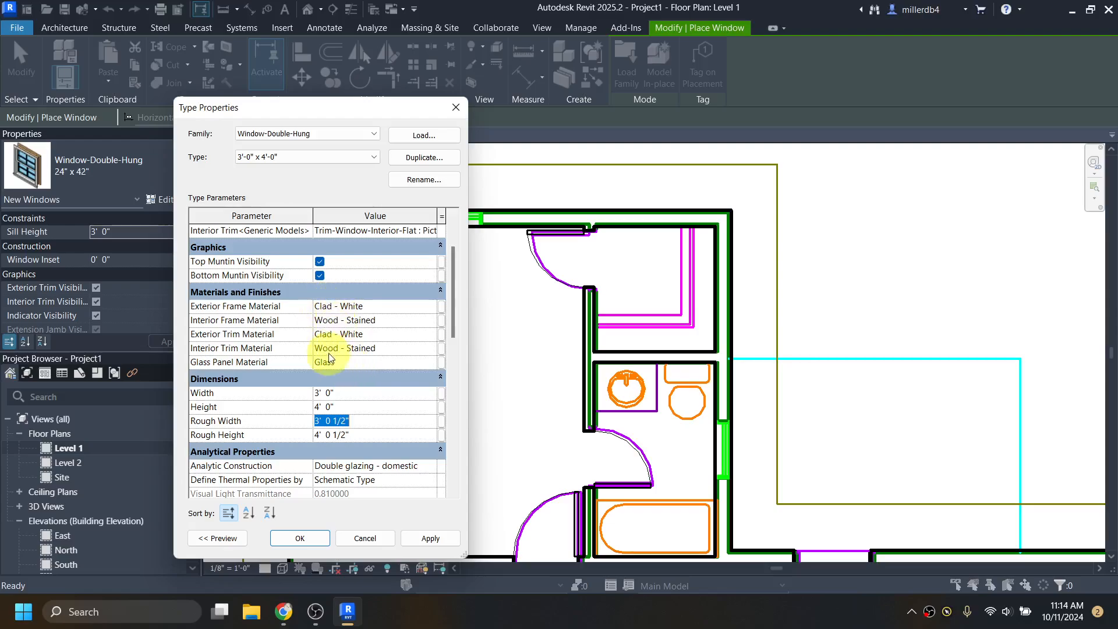
{"action": "left_click", "coordinate": [314, 539]}
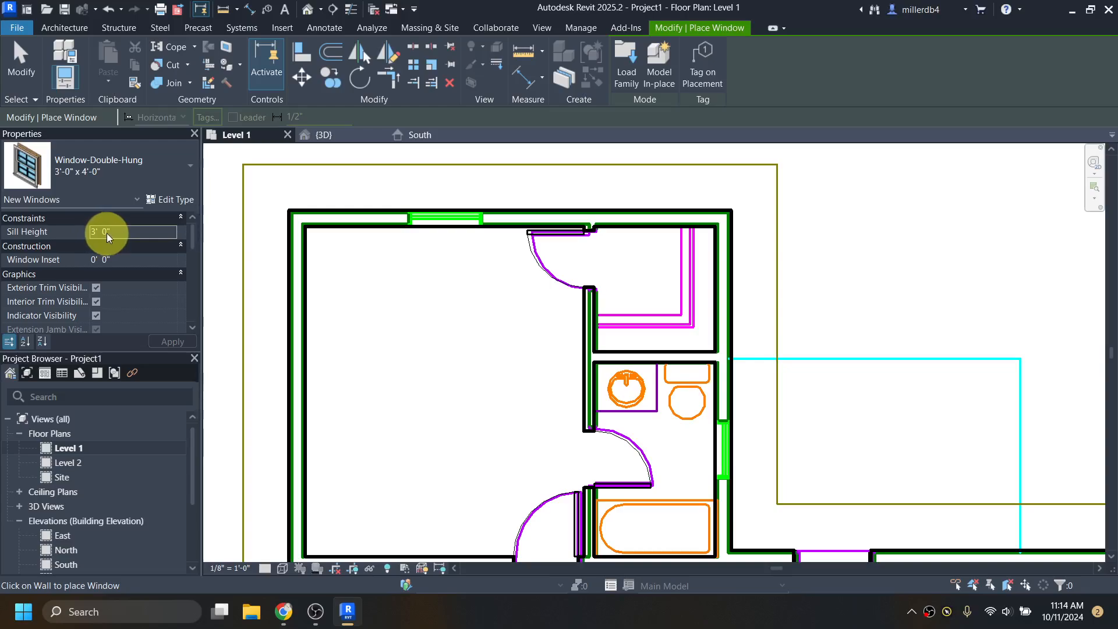
- Change the window's Head Height to 6' 8" in Properties
{"action": "scroll", "coordinate": [107, 234], "scroll_direction": "down", "scroll_amount": 6}
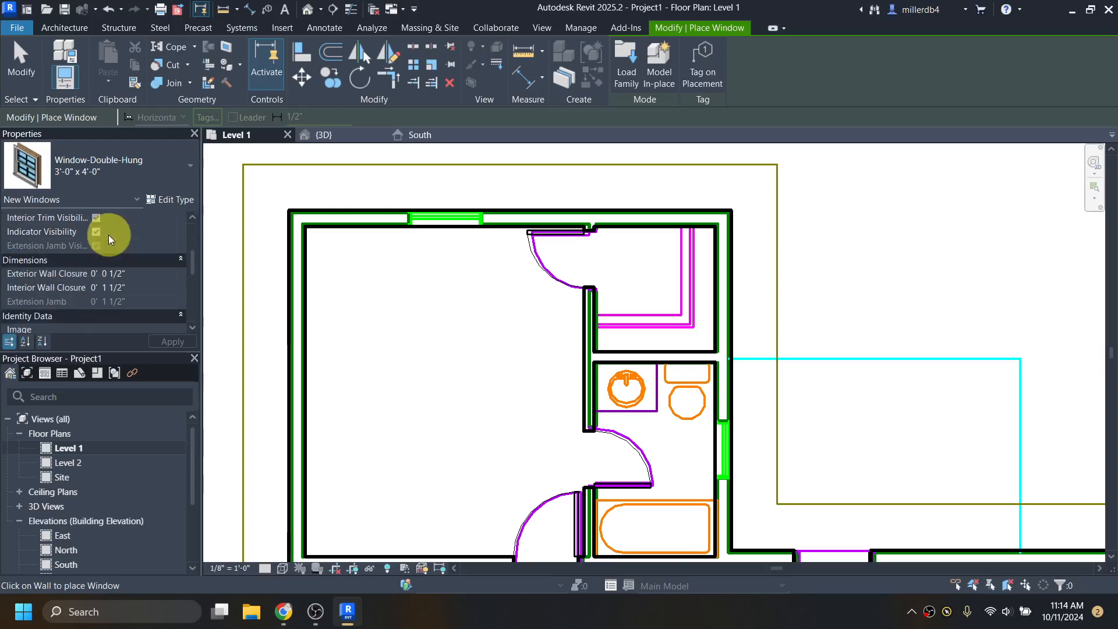
{"action": "scroll", "coordinate": [108, 235], "scroll_direction": "down", "scroll_amount": 5}
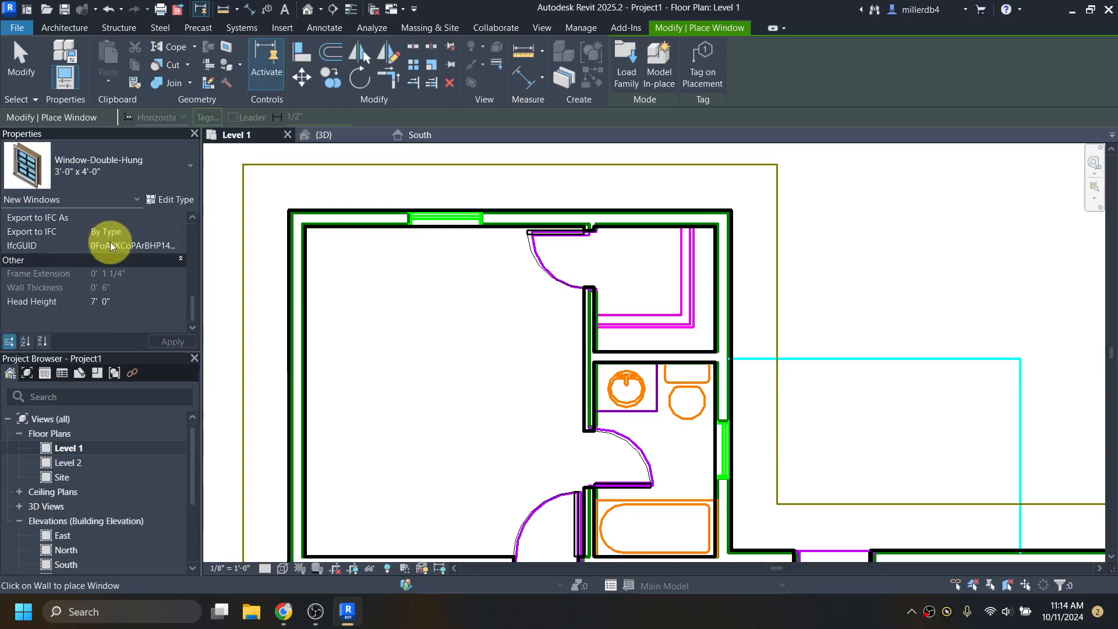
{"action": "left_click_drag", "start_coordinate": [115, 301], "coordinate": [90, 301]}
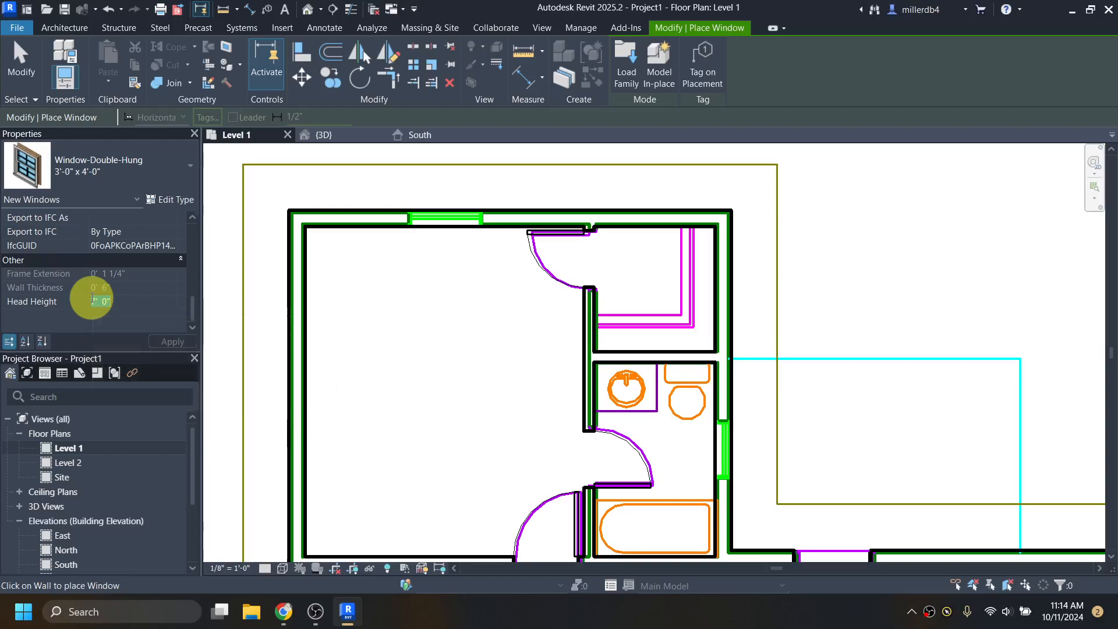
{"action": "type", "text": "8"}
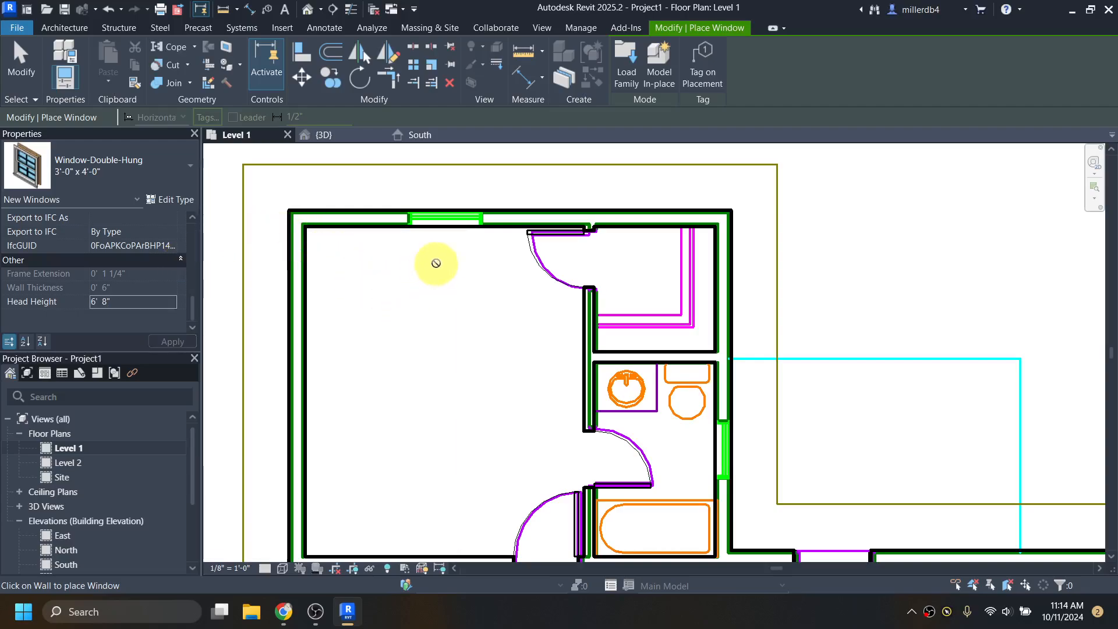
- Place the 3'-0" x 4'-0" window in the master bedroom's top exterior wall
{"action": "scroll", "coordinate": [442, 213], "scroll_direction": "up", "scroll_amount": 2}
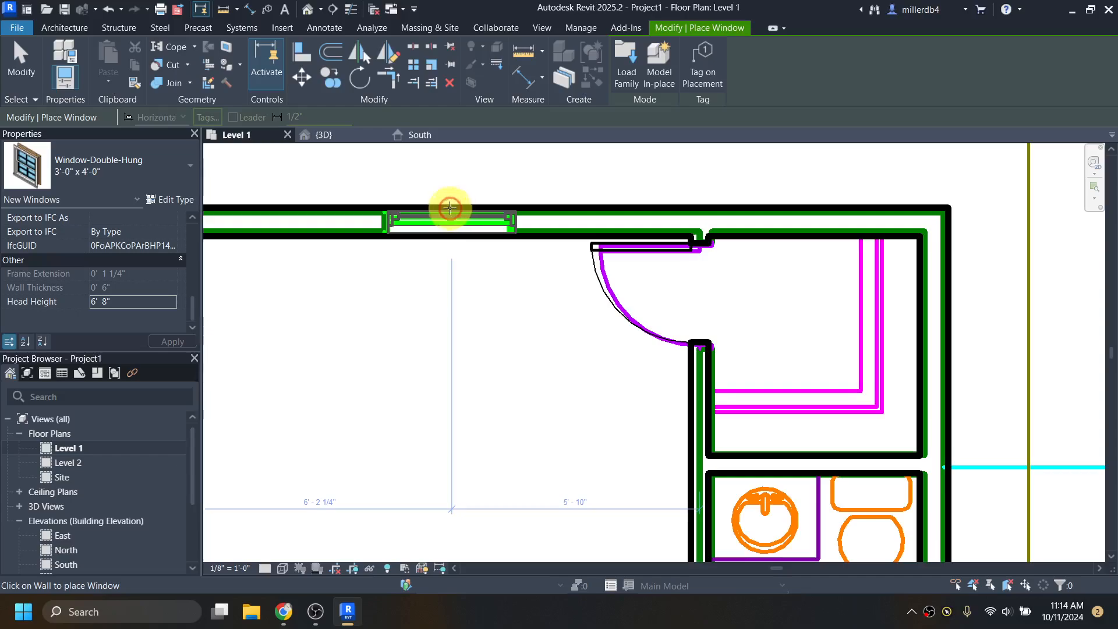
{"action": "left_click", "coordinate": [451, 215]}
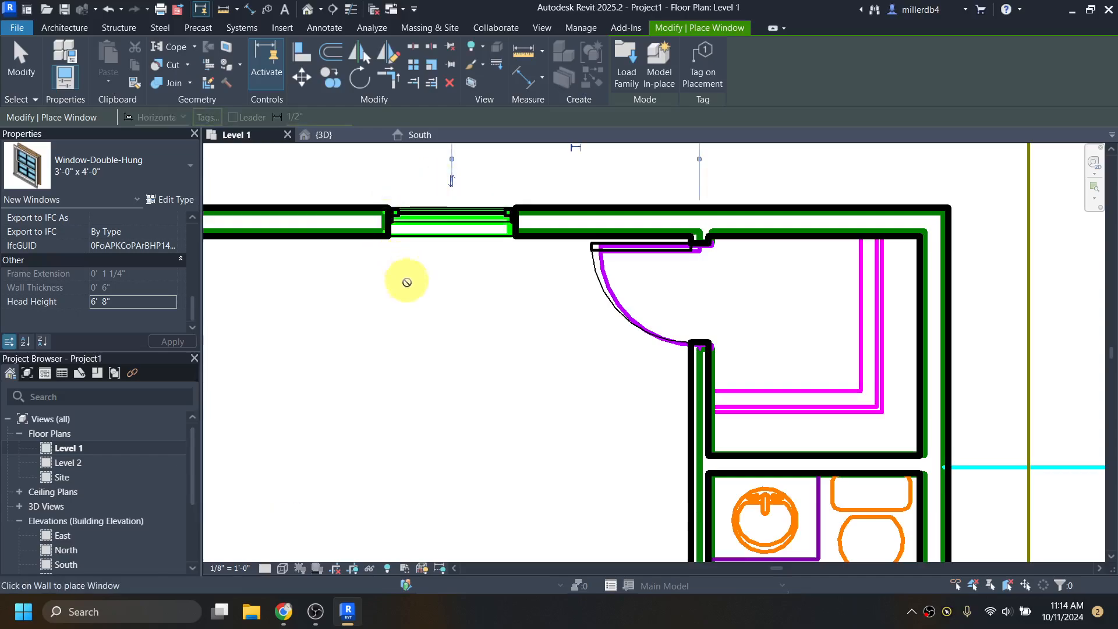
{"action": "scroll", "coordinate": [476, 288], "scroll_direction": "down", "scroll_amount": 4}
{"action": "scroll", "coordinate": [414, 296], "scroll_direction": "down", "scroll_amount": 2}
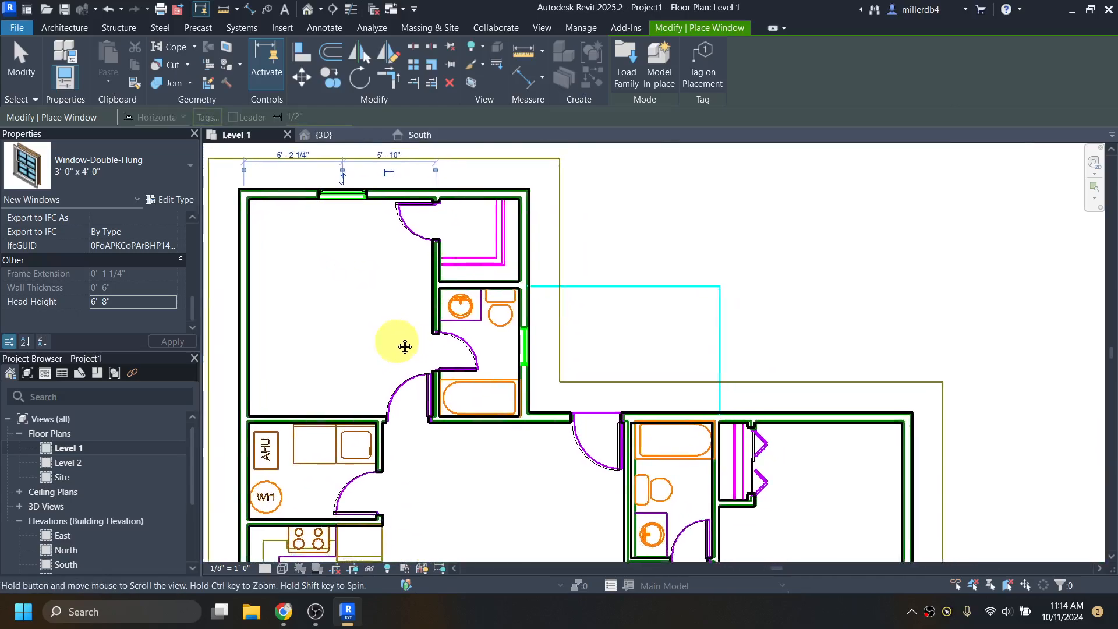
- Pan through the Dogwood PDF's window callouts, ending at the master bath's 2-4 X 3-0 D.H
{"action": "left_click", "coordinate": [295, 621]}
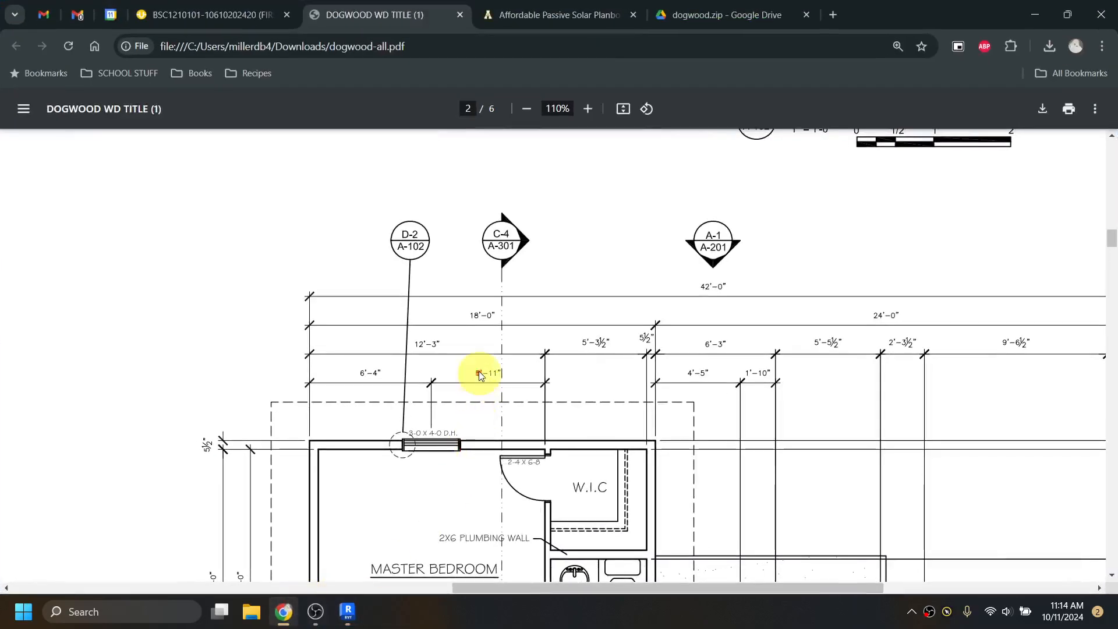
{"action": "scroll", "coordinate": [469, 357], "scroll_direction": "down", "scroll_amount": 3}
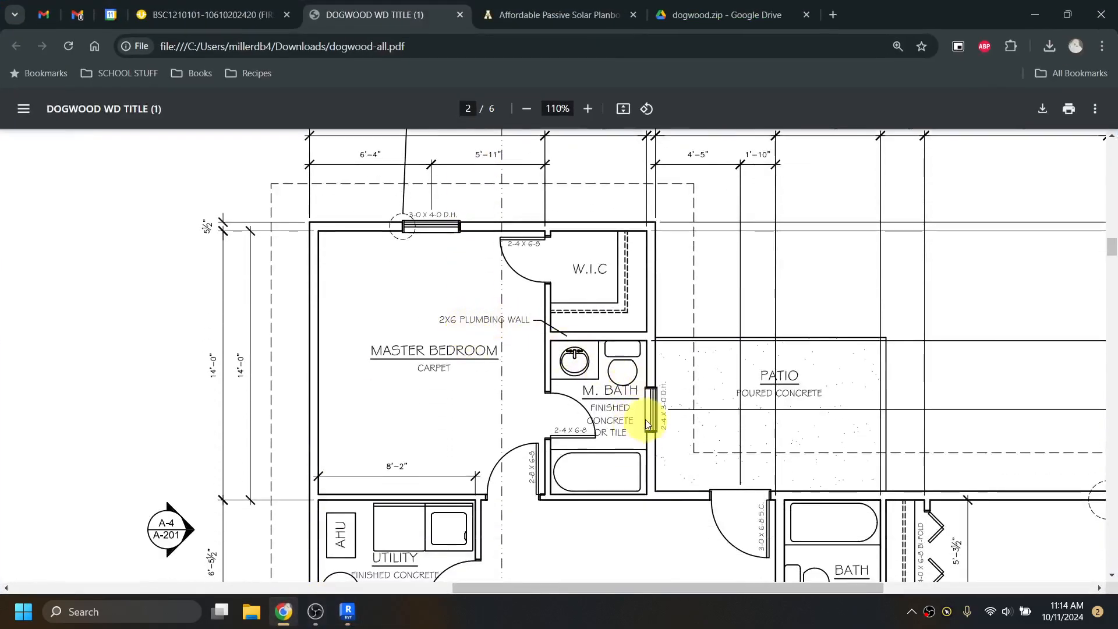
{"action": "scroll", "coordinate": [645, 419], "scroll_direction": "down", "scroll_amount": 5}
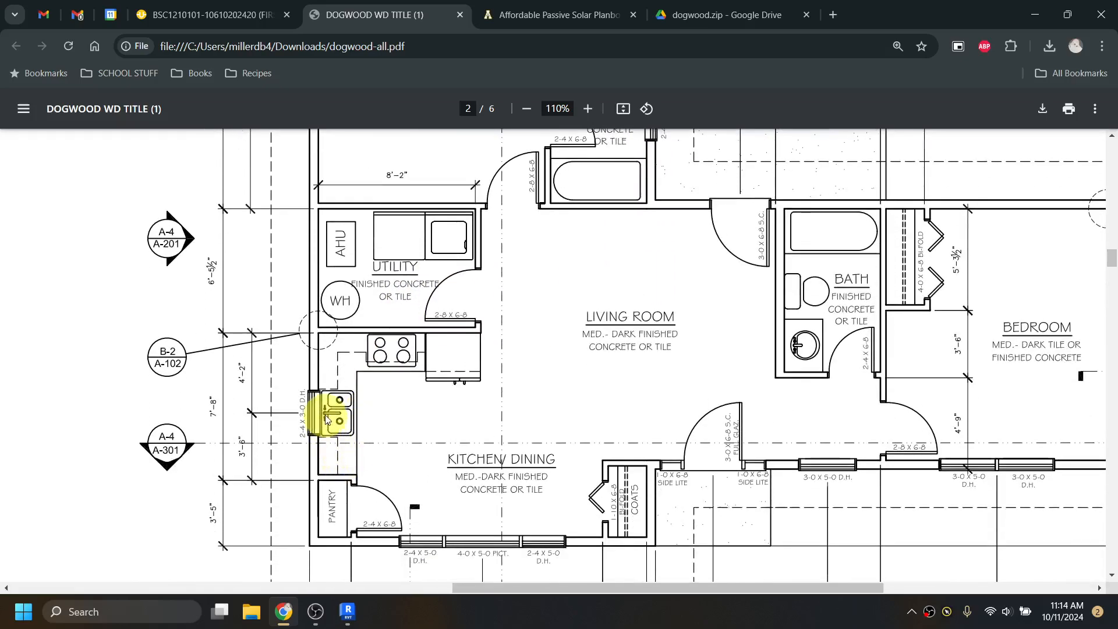
{"action": "scroll", "coordinate": [326, 418], "scroll_direction": "down", "scroll_amount": 1}
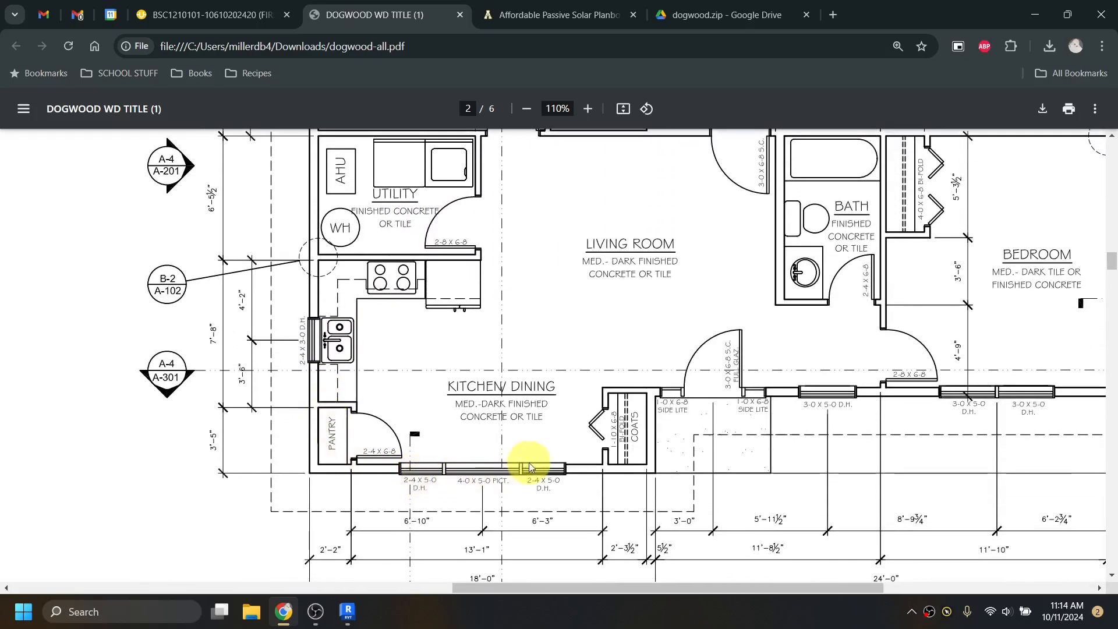
{"action": "left_click_drag", "start_coordinate": [668, 588], "coordinate": [797, 586]}
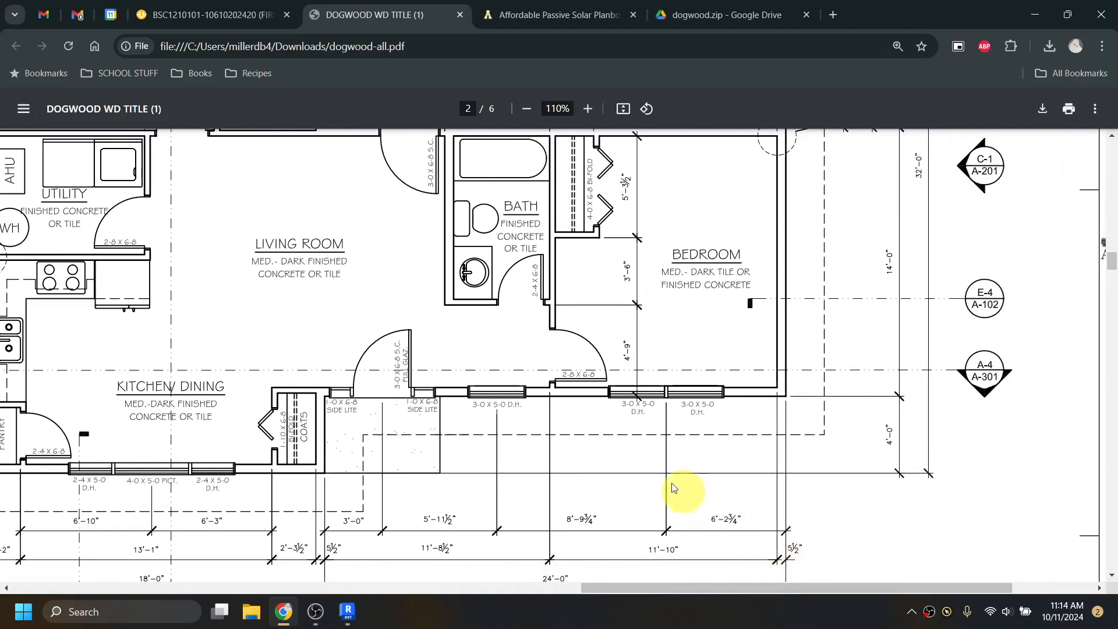
{"action": "scroll", "coordinate": [669, 392], "scroll_direction": "up", "scroll_amount": 1}
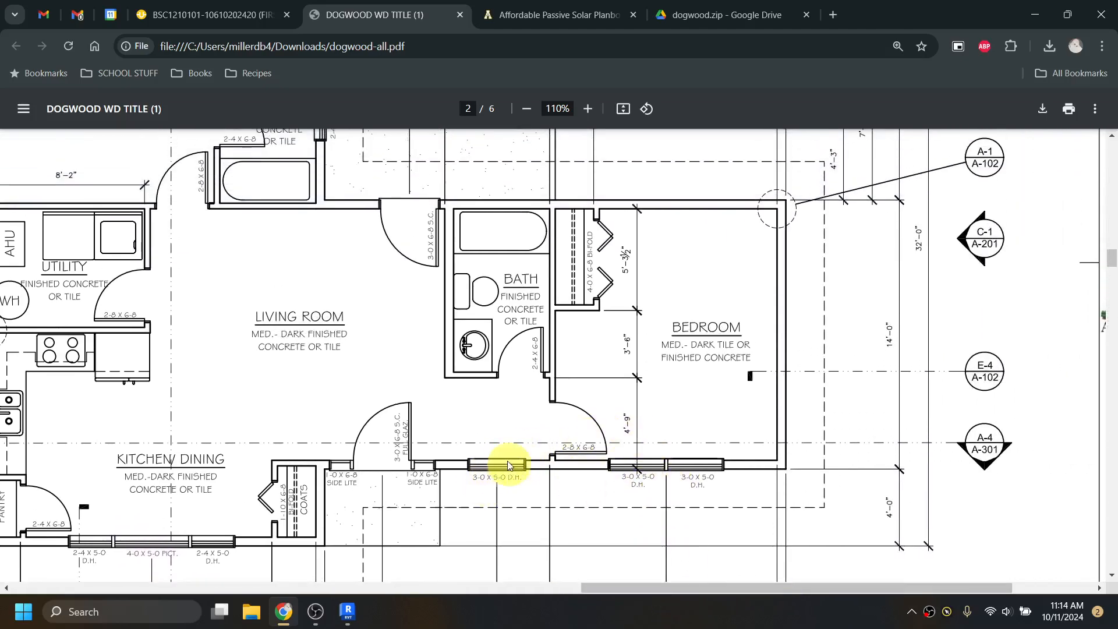
{"action": "scroll", "coordinate": [508, 464], "scroll_direction": "up", "scroll_amount": 3}
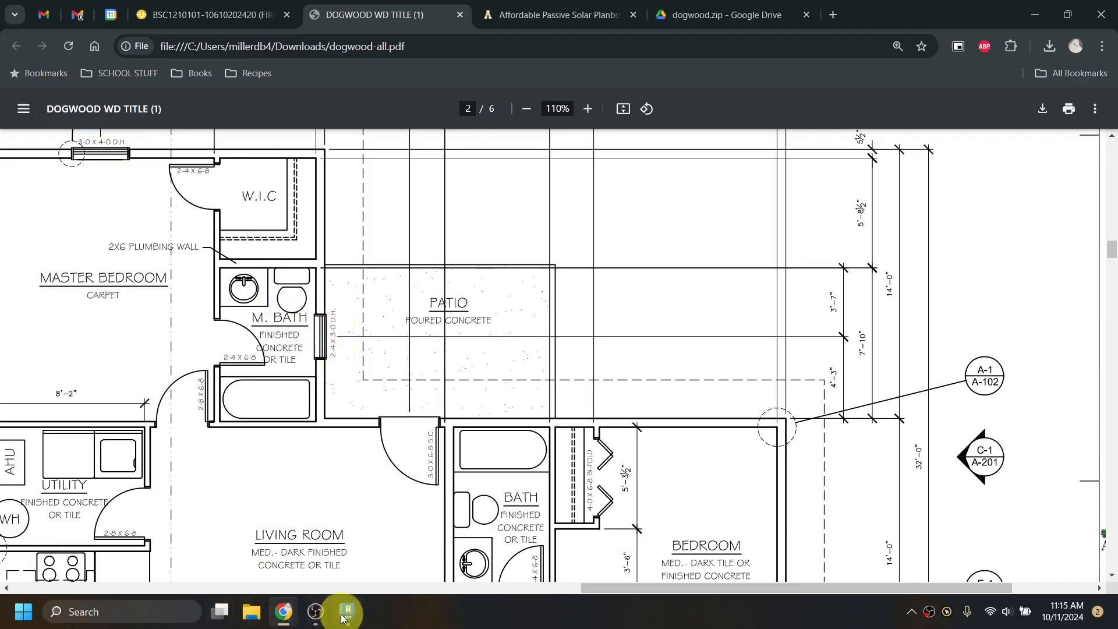
- Back in Revit, duplicate the double-hung window type under the name 2'4" x 6'8"
{"action": "mouse_move", "coordinate": [343, 619]}
{"action": "left_click", "coordinate": [347, 572]}
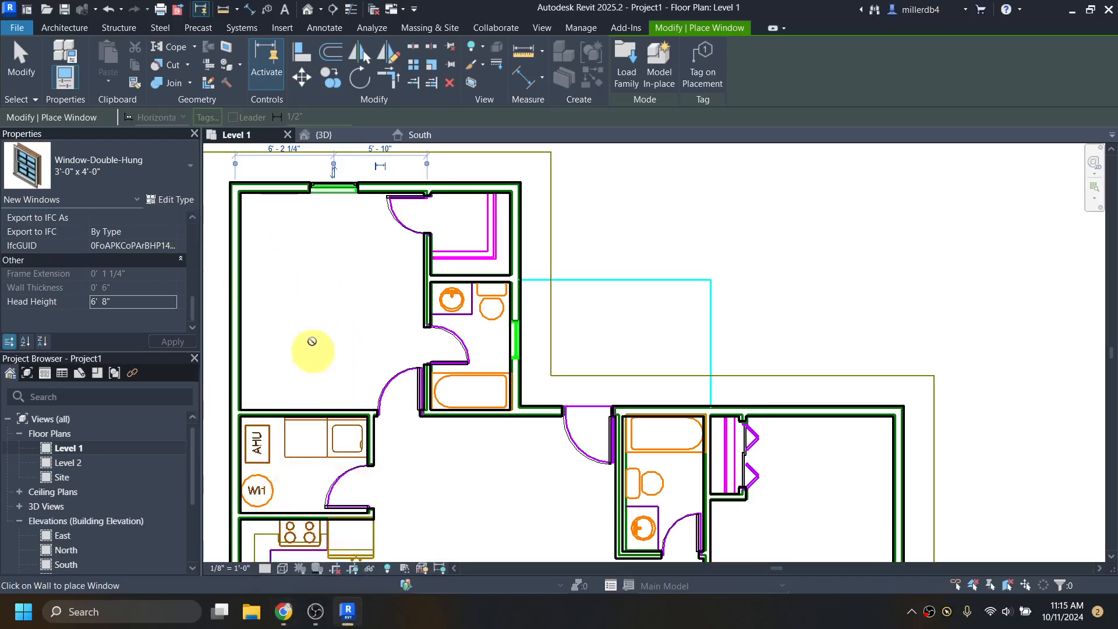
{"action": "left_click", "coordinate": [183, 200]}
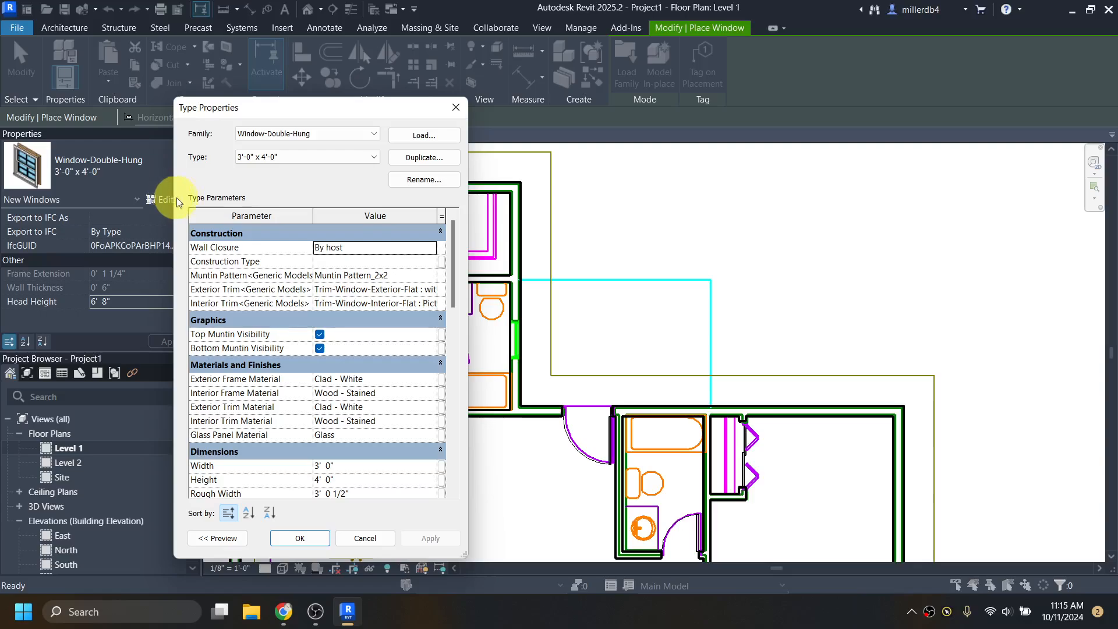
{"action": "left_click", "coordinate": [420, 157]}
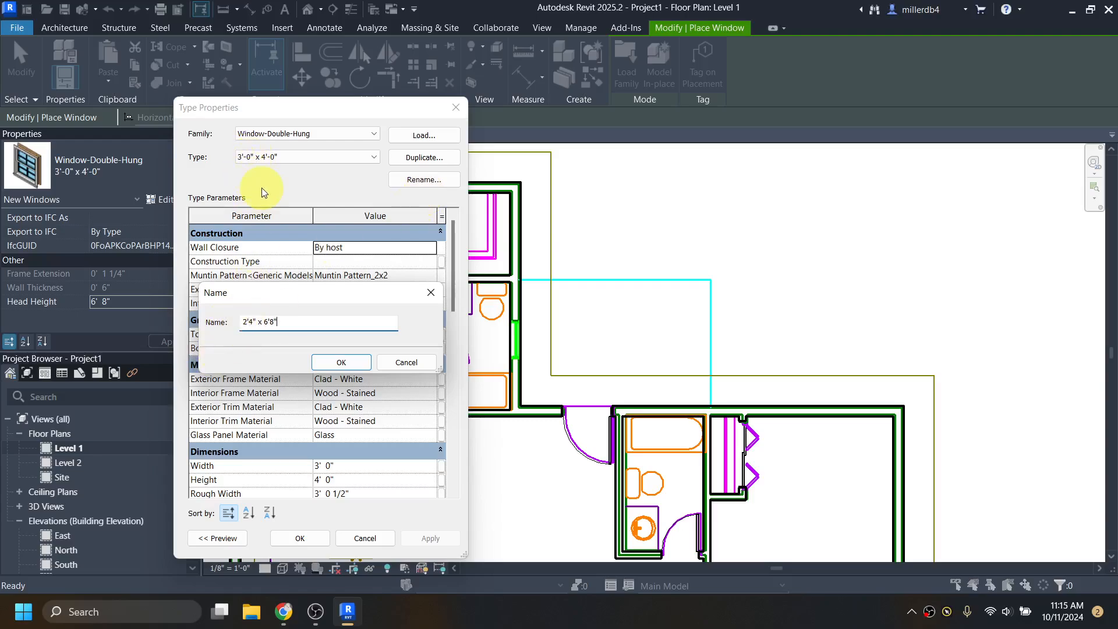
{"action": "left_click", "coordinate": [353, 362]}
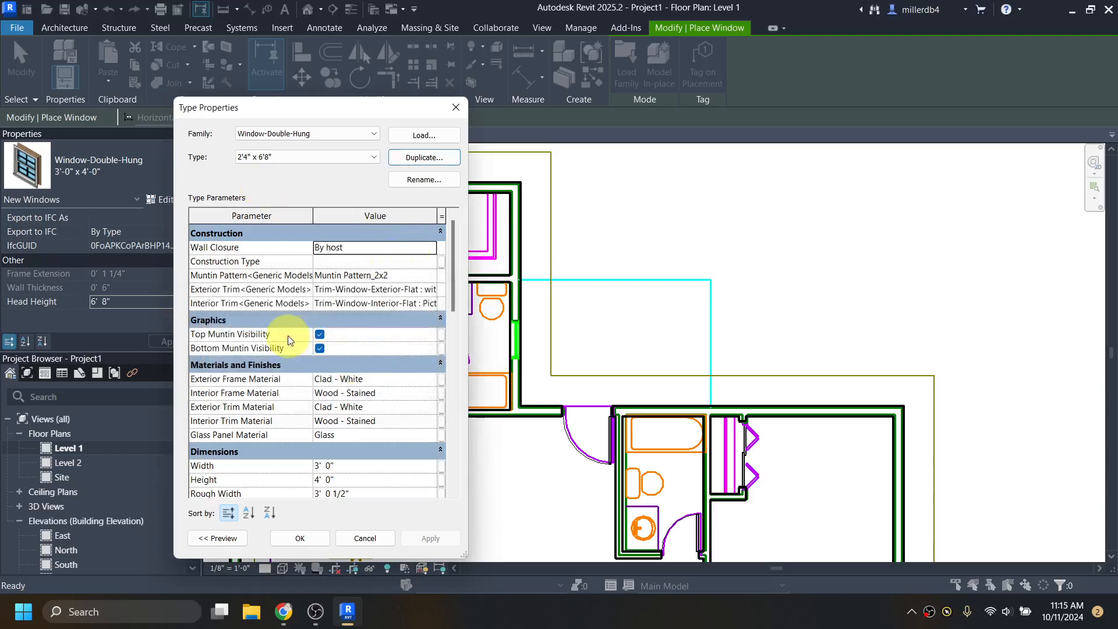
- Check the bath window size on the Dogwood PDF, then return to the Revit type properties
{"action": "scroll", "coordinate": [356, 454], "scroll_direction": "down", "scroll_amount": 1}
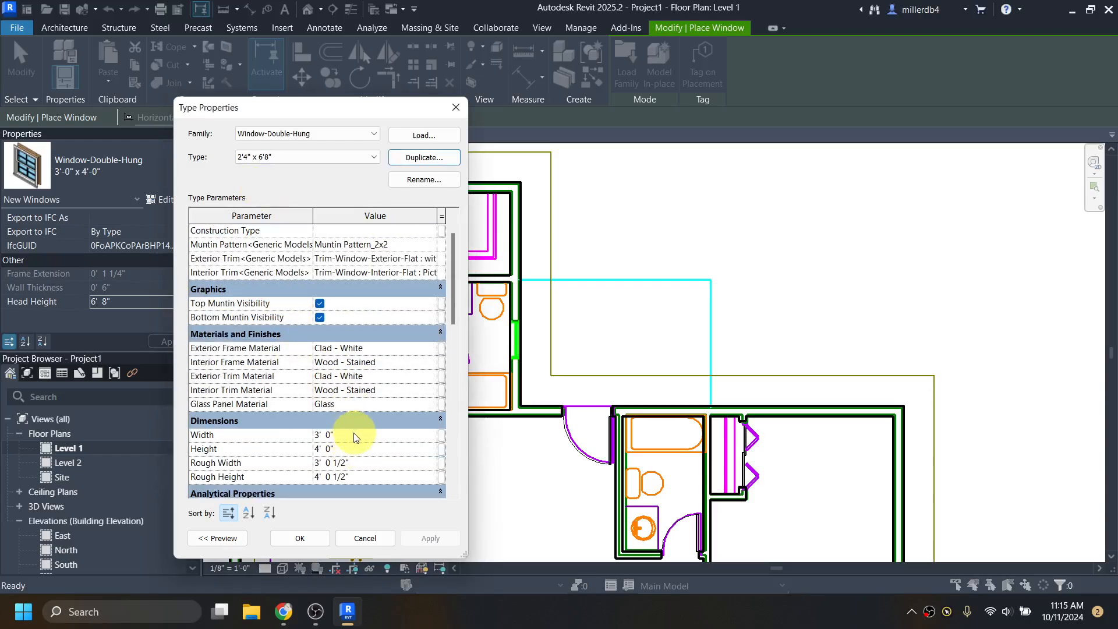
{"action": "mouse_move", "coordinate": [283, 611]}
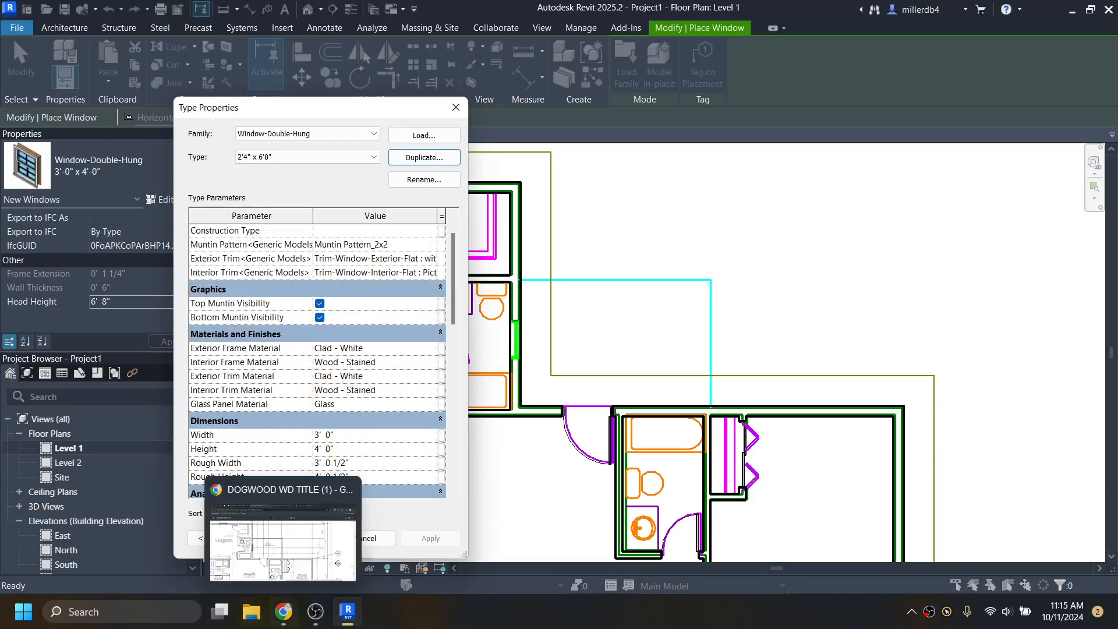
{"action": "left_click", "coordinate": [281, 560]}
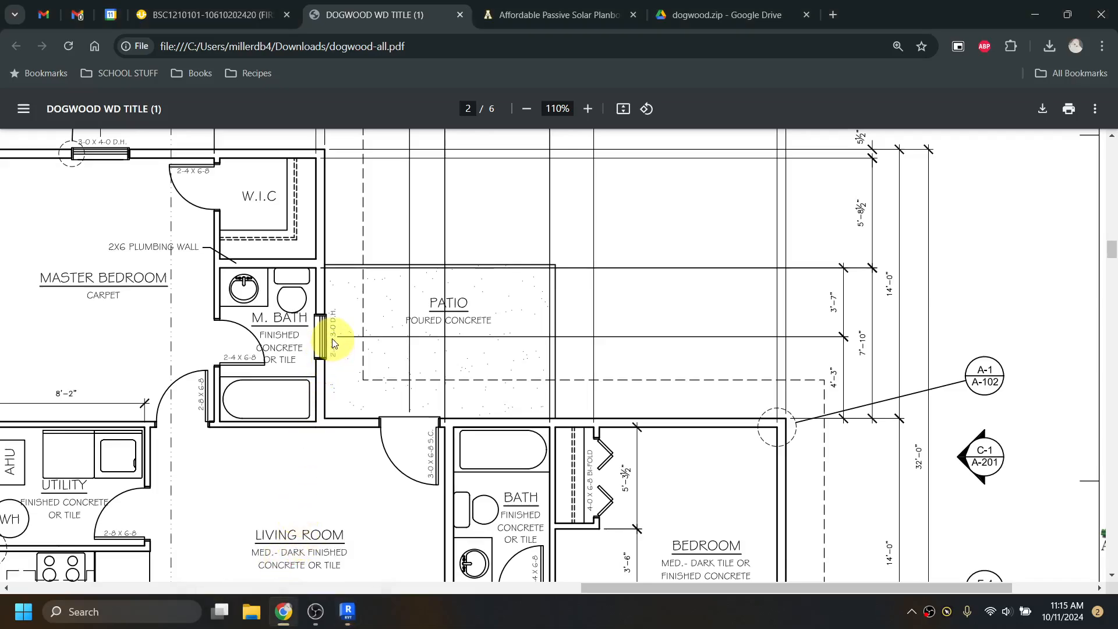
{"action": "mouse_move", "coordinate": [345, 619]}
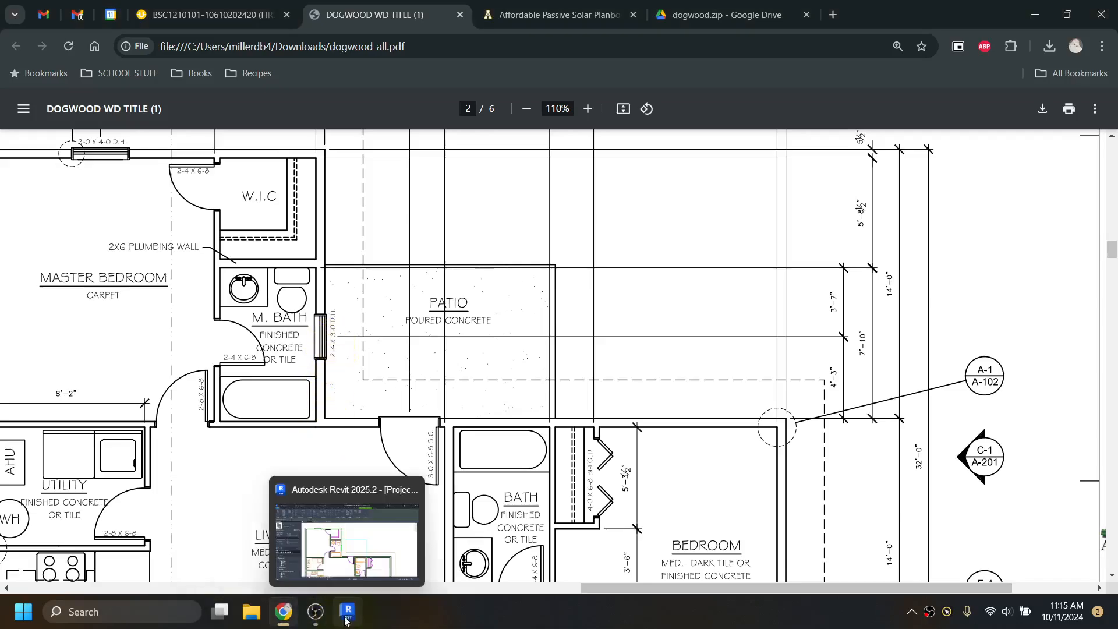
{"action": "left_click", "coordinate": [344, 566]}
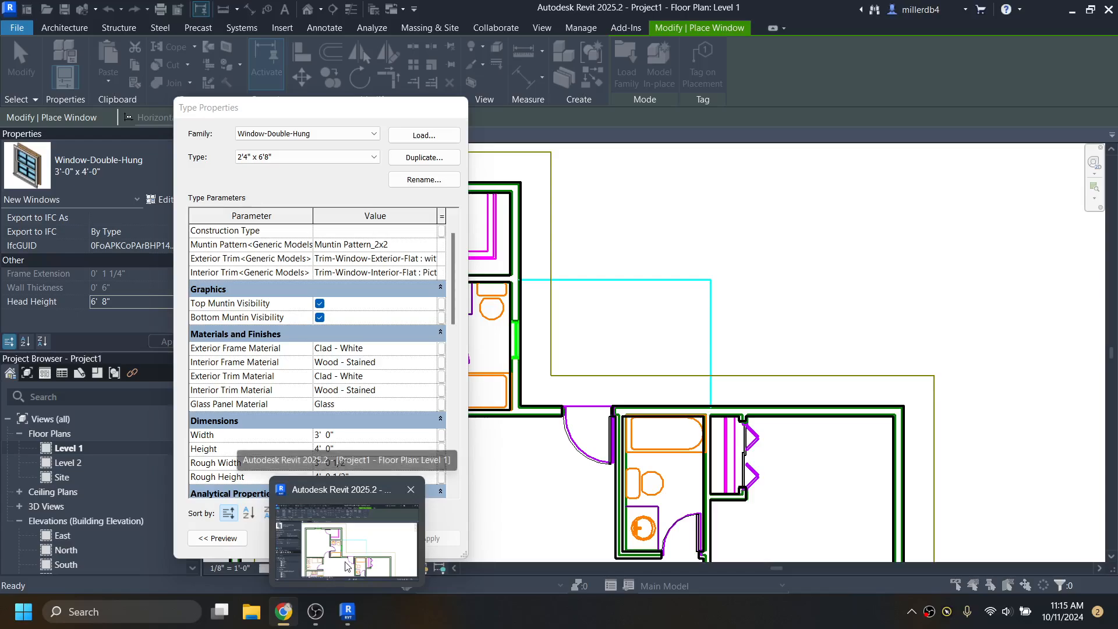
- Rename the type to 2'4" x 3'0" and set its Width to 2' 4"
{"action": "left_click", "coordinate": [417, 180]}
{"action": "left_click", "coordinate": [314, 337]}
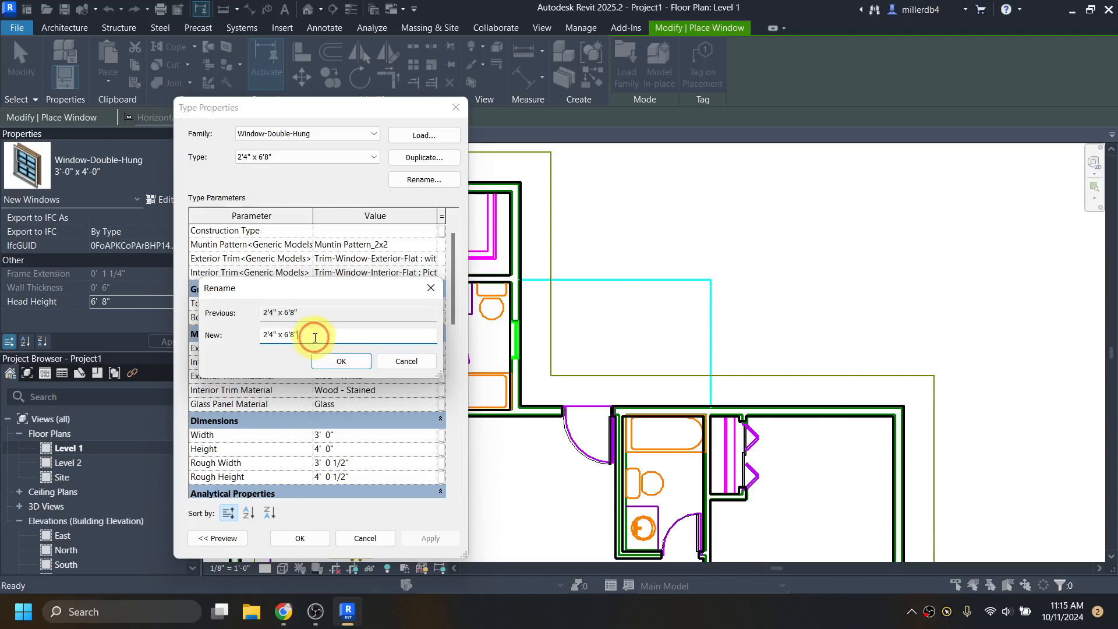
{"action": "left_click", "coordinate": [340, 361]}
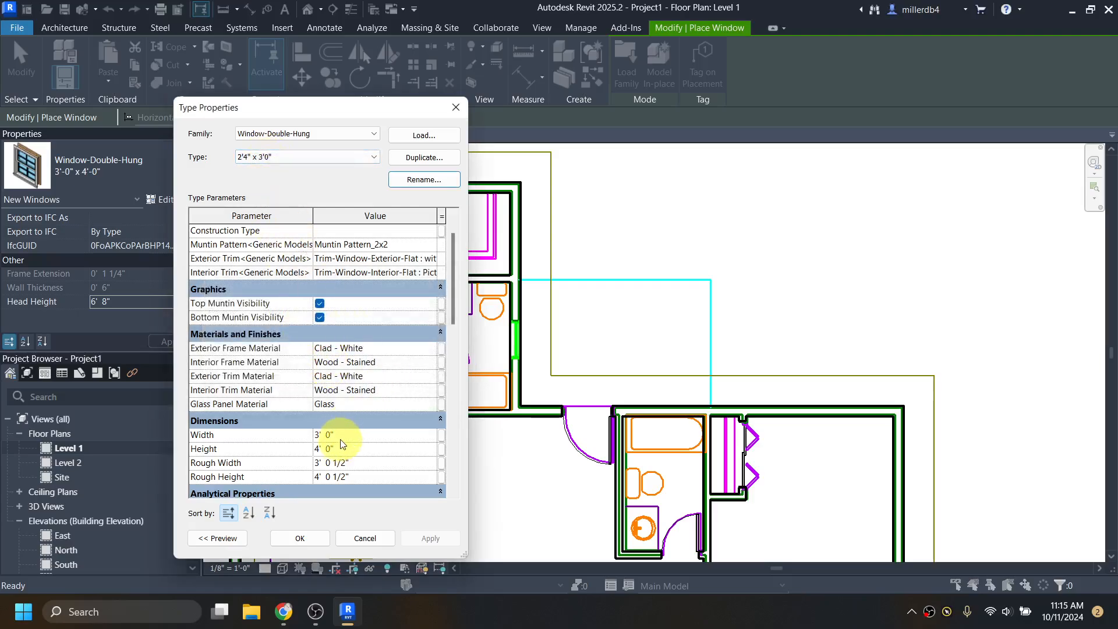
{"action": "left_click", "coordinate": [315, 430]}
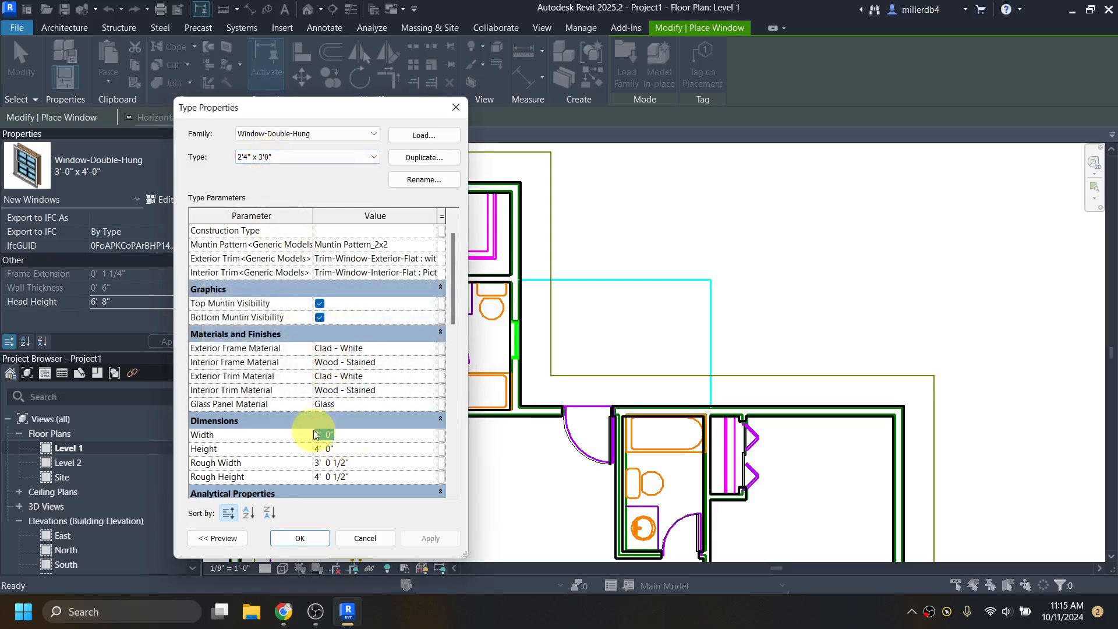
{"action": "type", "text": "2 4"}
{"action": "key", "text": "Tab"}
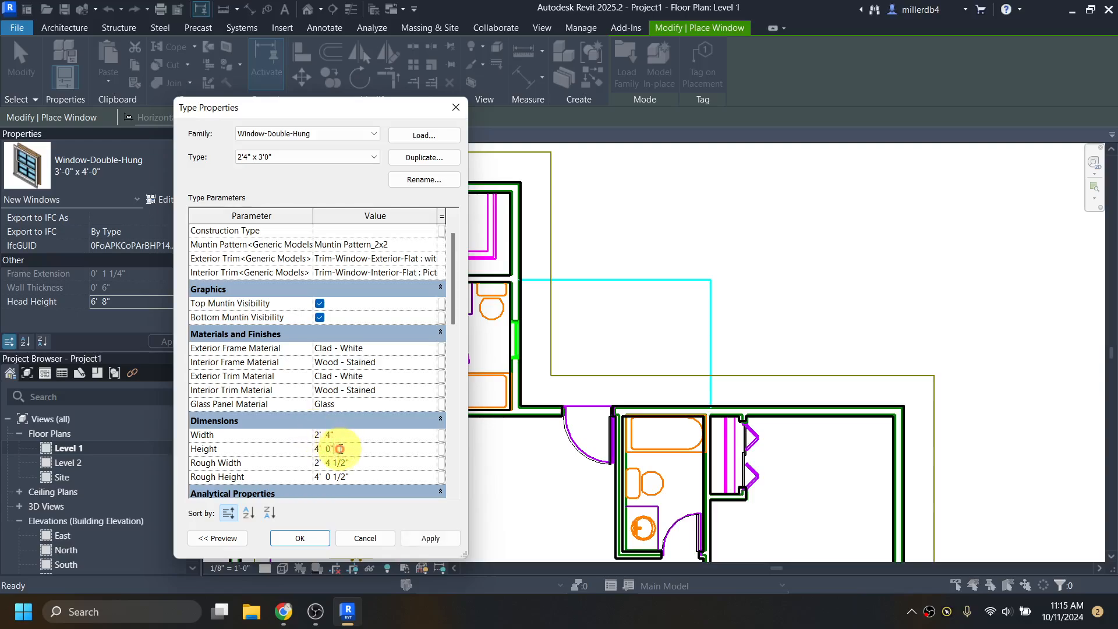
- Finish the 2'4" x 3'0" window type at 3' tall and set its head height to 6' 8"
{"action": "type", "text": "3"}
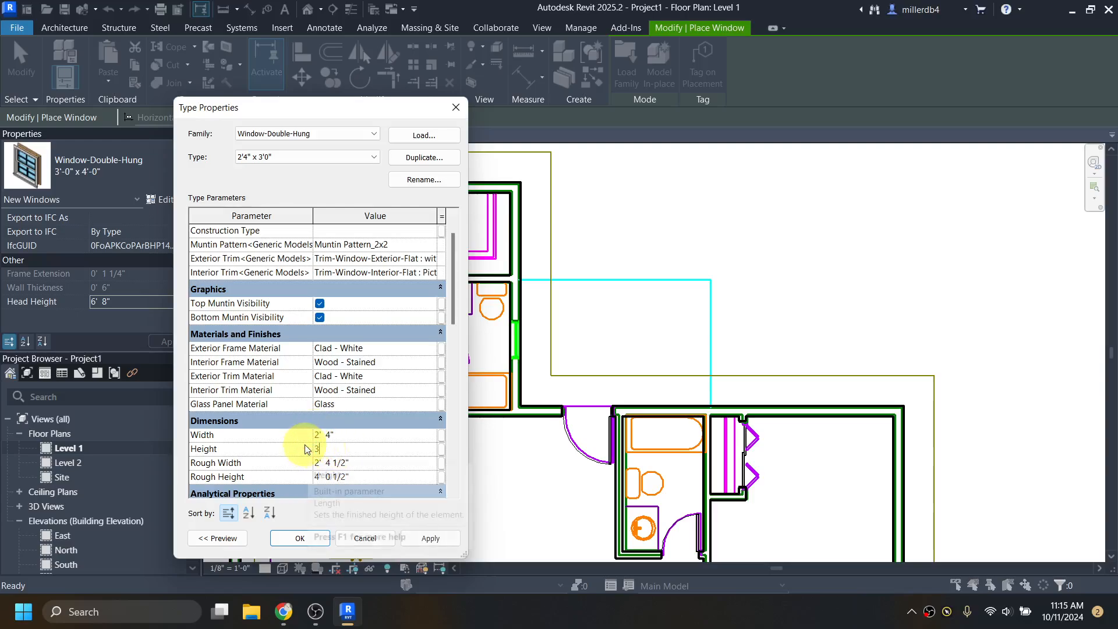
{"action": "left_click", "coordinate": [300, 537]}
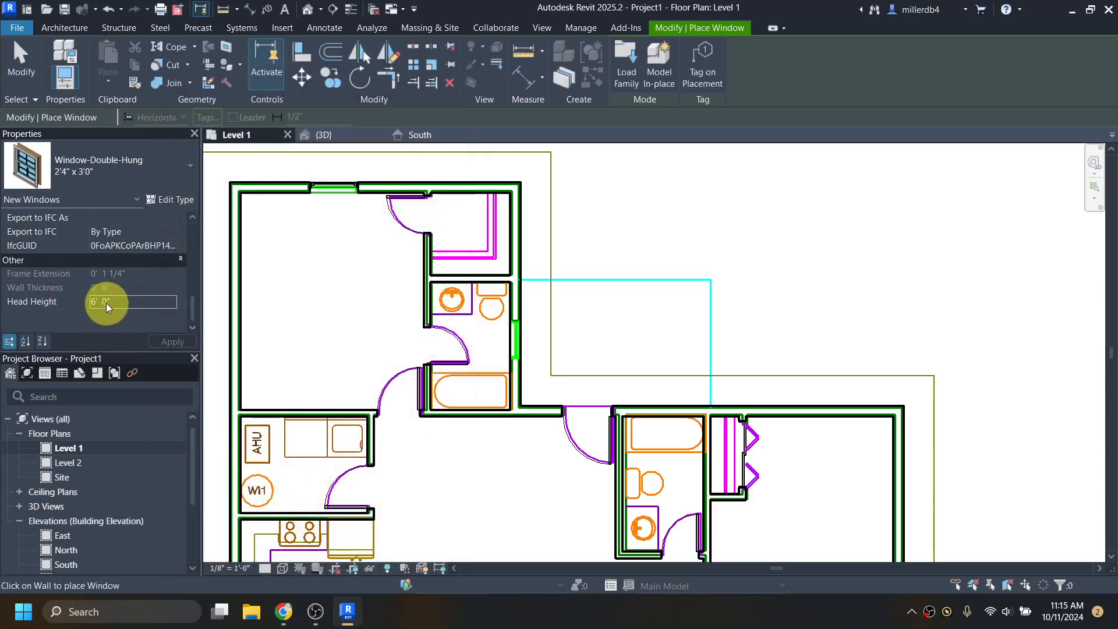
{"action": "left_click", "coordinate": [106, 303]}
{"action": "left_click_drag", "start_coordinate": [101, 303], "coordinate": [110, 309]}
{"action": "type", "text": "8"}
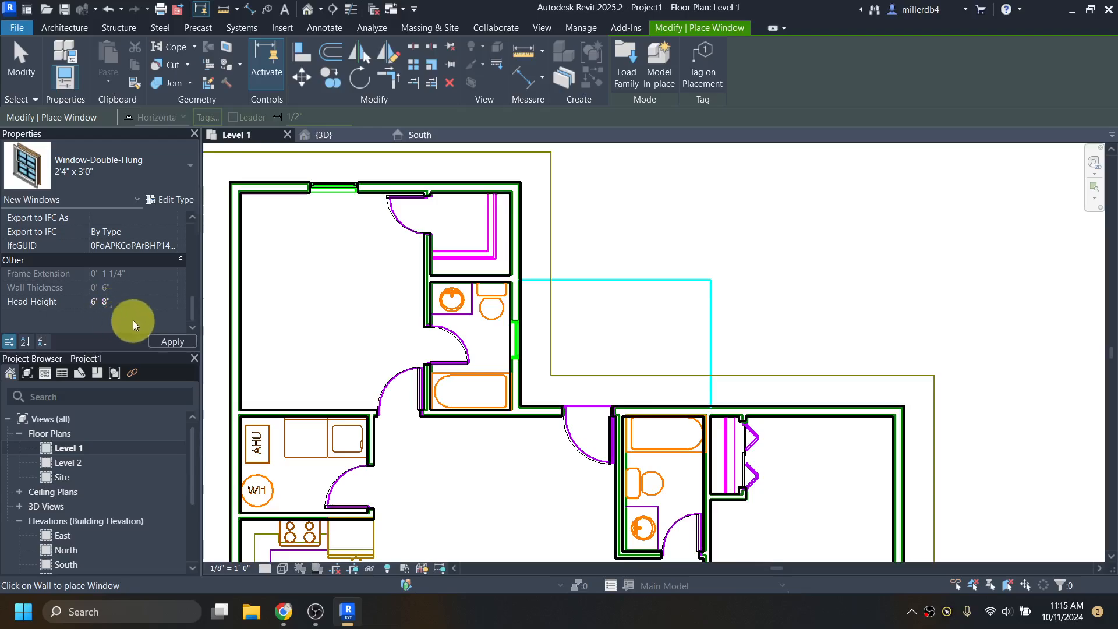
- Place a 2'4" x 3'0" double-hung window in the master bath wall
{"action": "scroll", "coordinate": [517, 338], "scroll_direction": "up", "scroll_amount": 2}
{"action": "scroll", "coordinate": [517, 337], "scroll_direction": "up", "scroll_amount": 2}
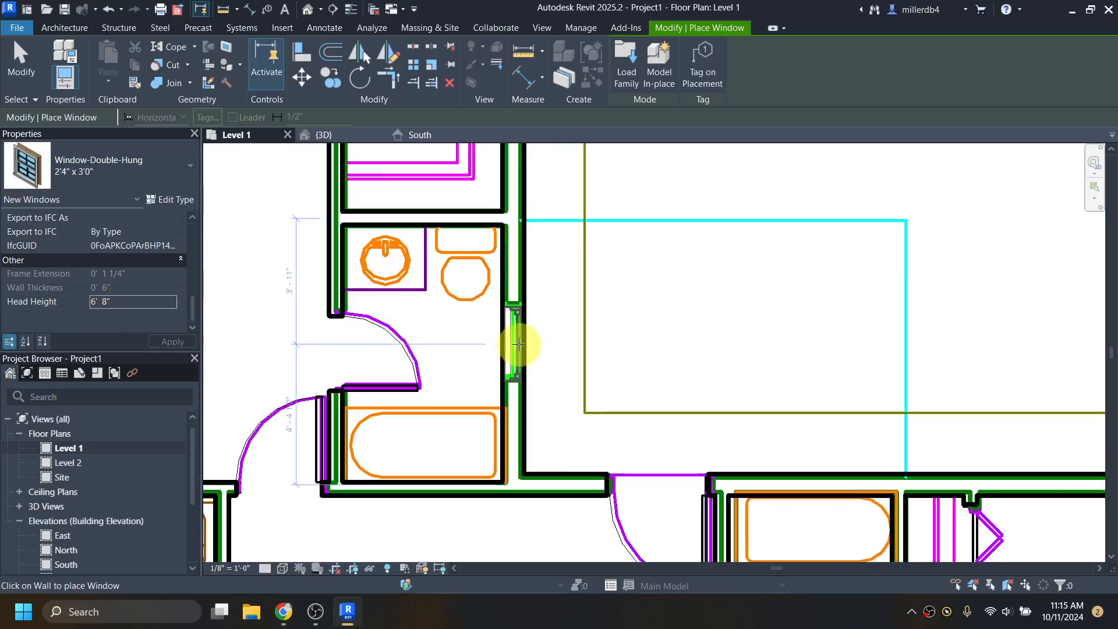
{"action": "scroll", "coordinate": [518, 339], "scroll_direction": "up", "scroll_amount": 2}
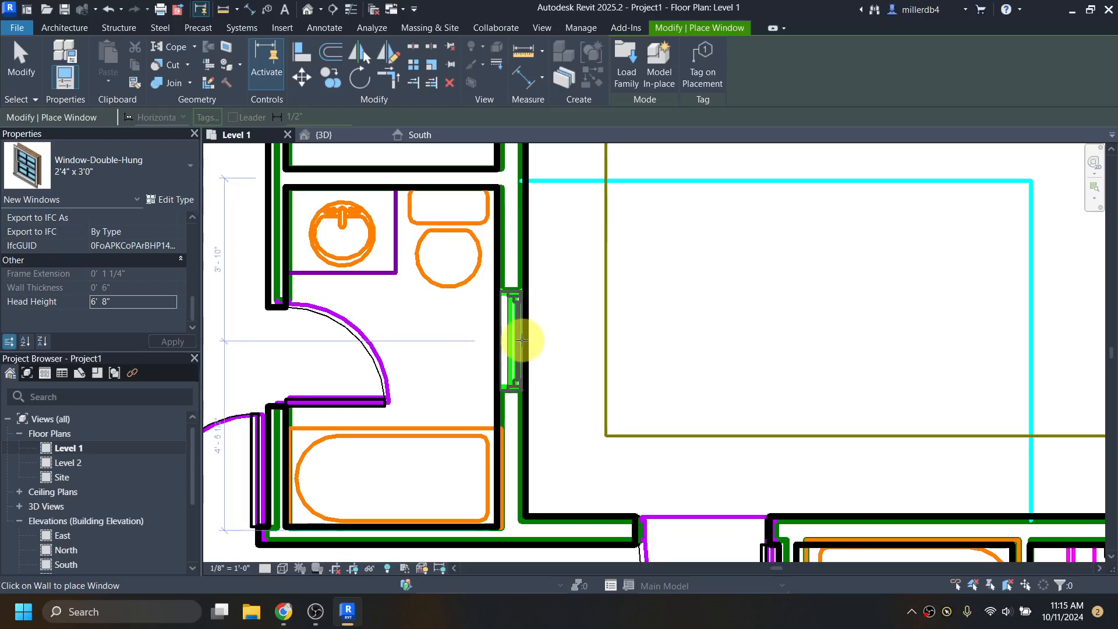
{"action": "left_click", "coordinate": [522, 341]}
- Check the next window location on the Dogwood plan PDF, then return to the Revit plan
{"action": "scroll", "coordinate": [525, 341], "scroll_direction": "down", "scroll_amount": 3}
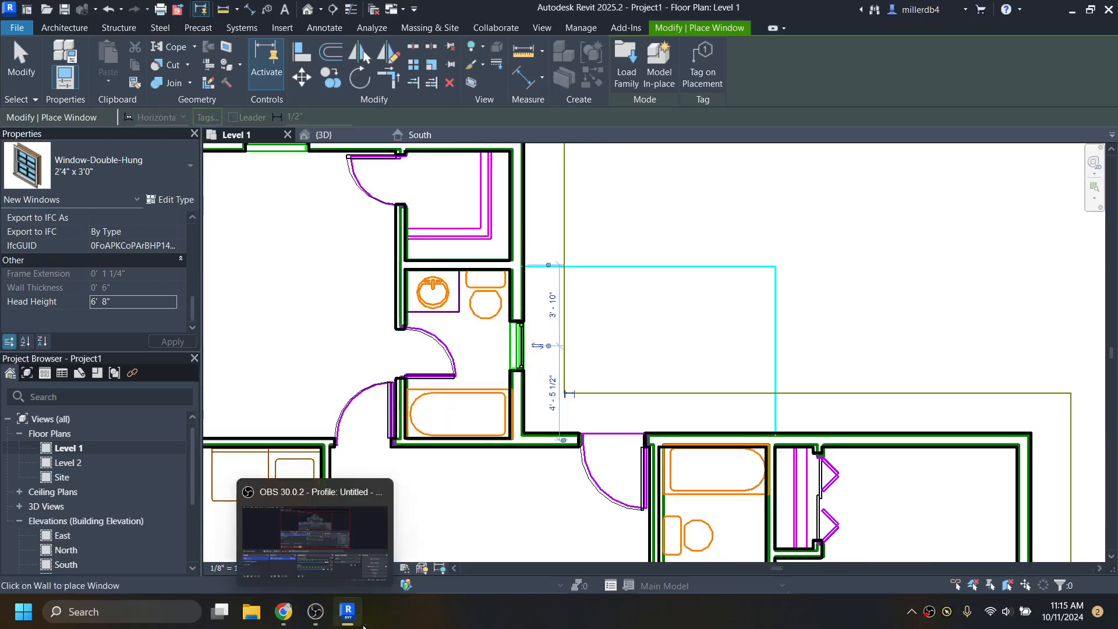
{"action": "left_click", "coordinate": [284, 616]}
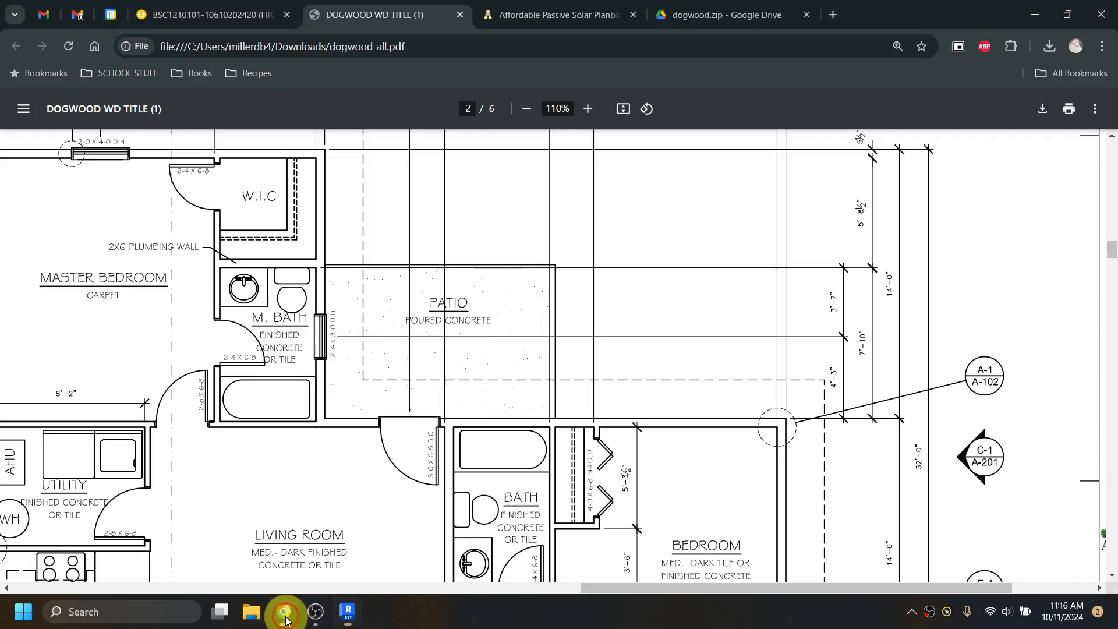
{"action": "scroll", "coordinate": [244, 468], "scroll_direction": "down", "scroll_amount": 3}
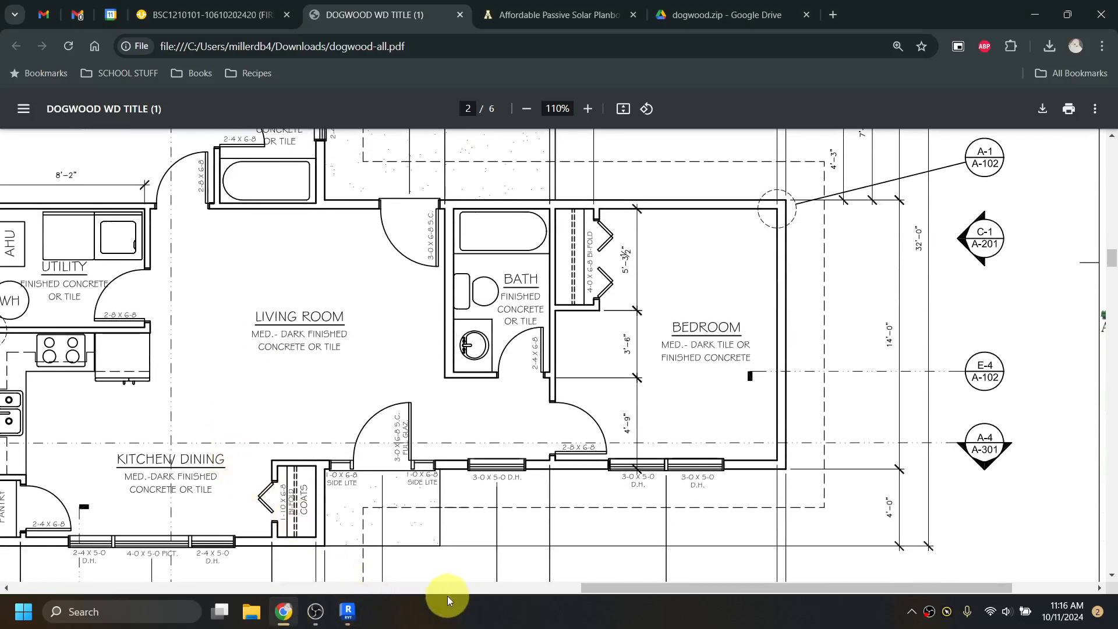
{"action": "left_click_drag", "start_coordinate": [591, 587], "coordinate": [522, 588]}
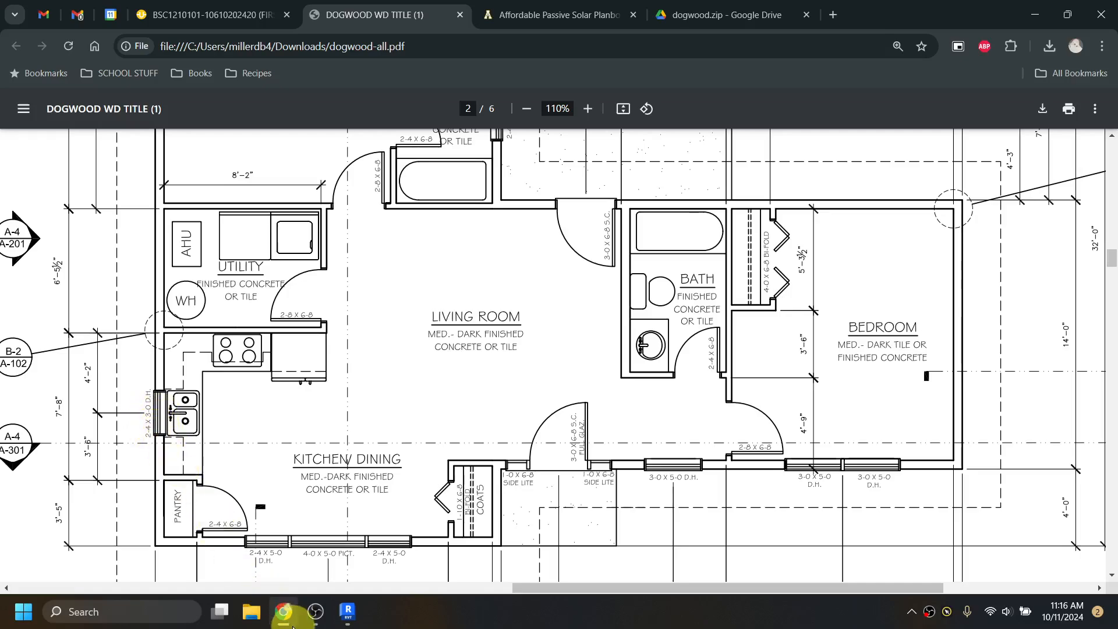
{"action": "mouse_move", "coordinate": [283, 611]}
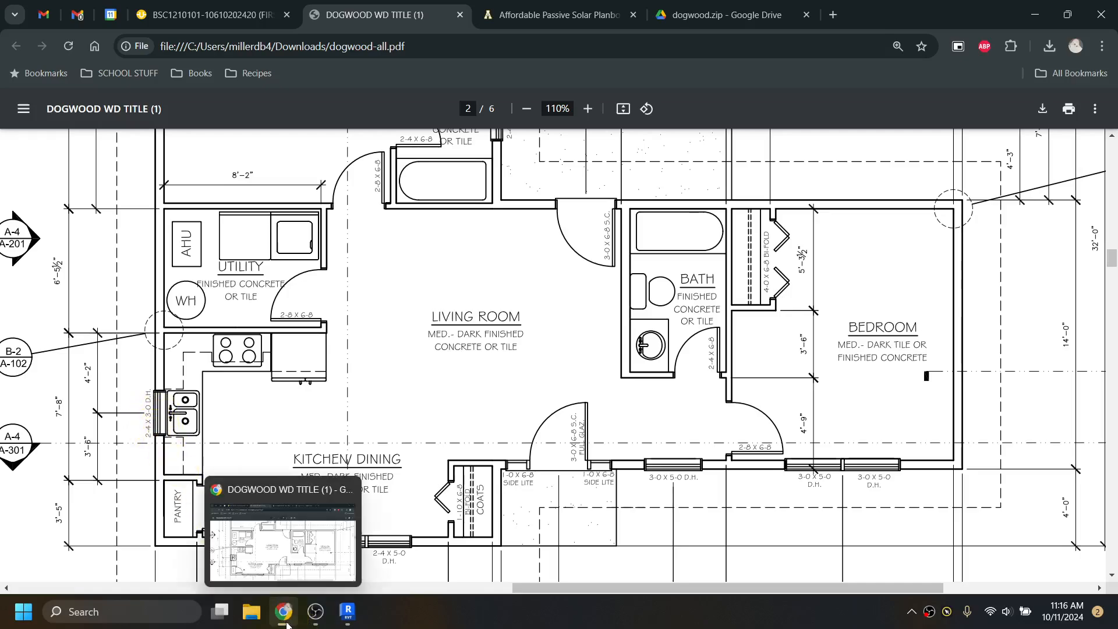
{"action": "left_click", "coordinate": [347, 611]}
- Place a second 2'4" x 3'0" window in the lower exterior wall beside the bath
{"action": "scroll", "coordinate": [307, 524], "scroll_direction": "down", "scroll_amount": 3}
{"action": "scroll", "coordinate": [349, 494], "scroll_direction": "down", "scroll_amount": 1}
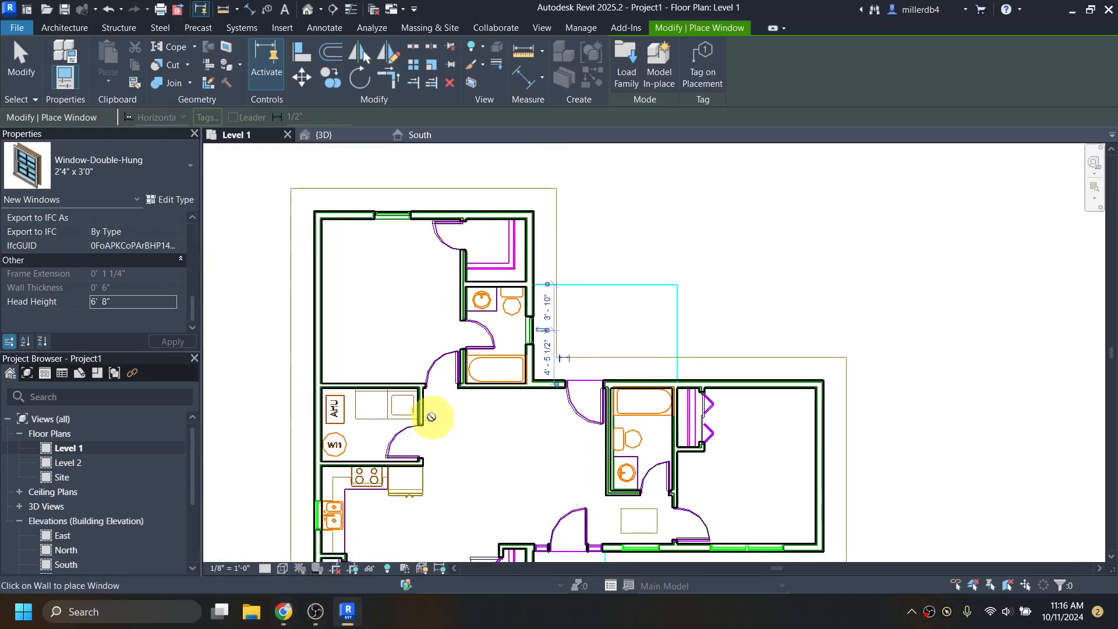
{"action": "scroll", "coordinate": [373, 442], "scroll_direction": "up", "scroll_amount": 5}
{"action": "scroll", "coordinate": [381, 421], "scroll_direction": "down", "scroll_amount": 1}
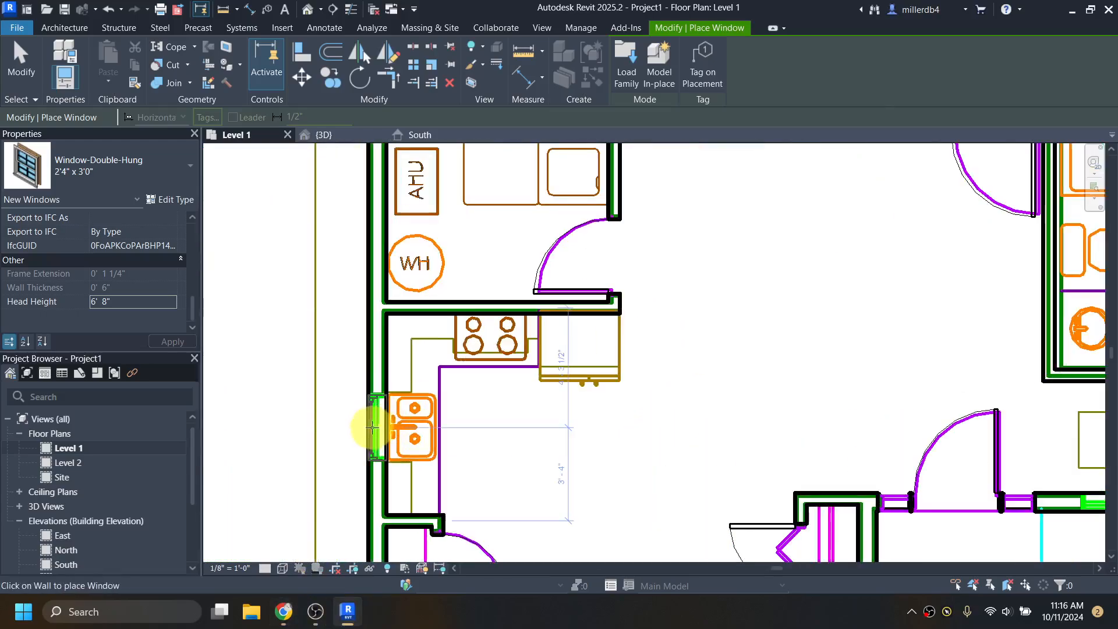
{"action": "scroll", "coordinate": [388, 428], "scroll_direction": "down", "scroll_amount": 1}
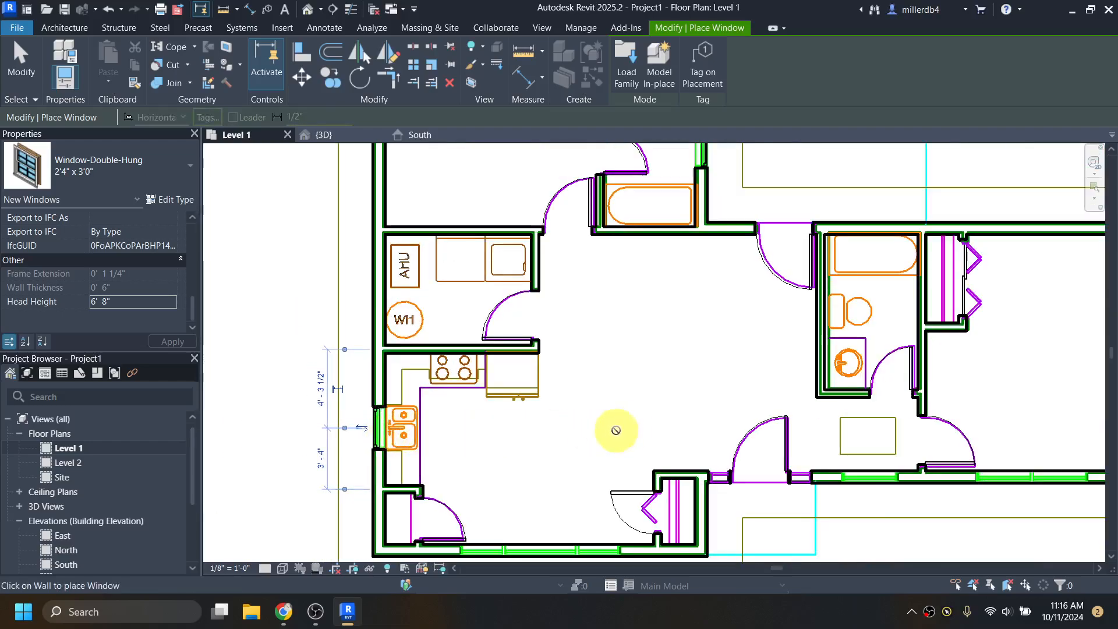
{"action": "middle_click_drag", "start_coordinate": [614, 430], "coordinate": [371, 454]}
{"action": "scroll", "coordinate": [617, 499], "scroll_direction": "up", "scroll_amount": 1}
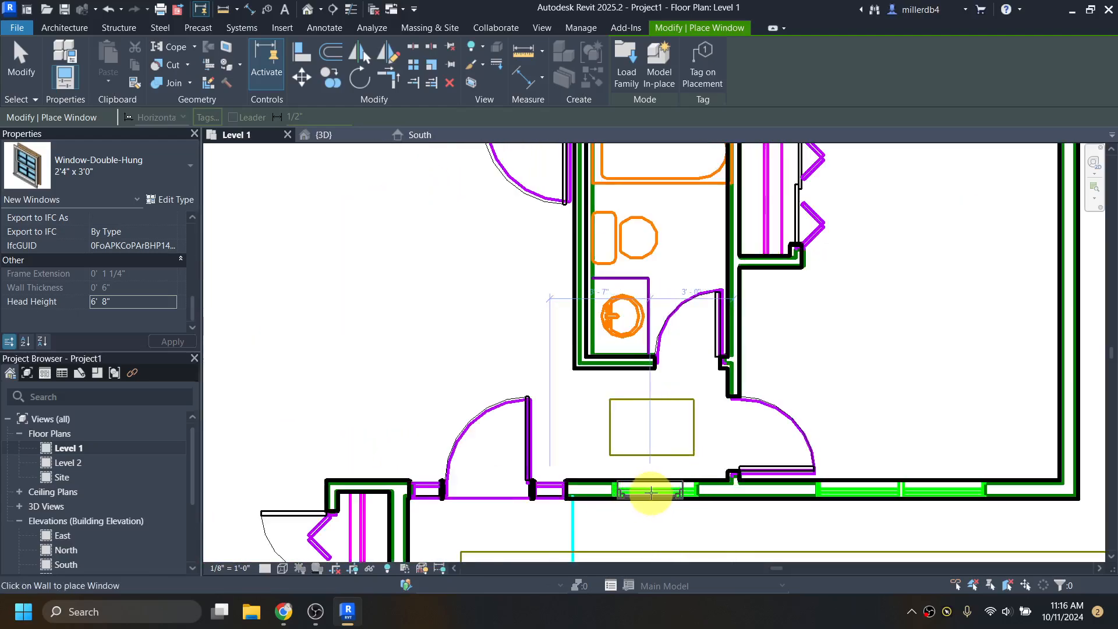
{"action": "left_click", "coordinate": [643, 492]}
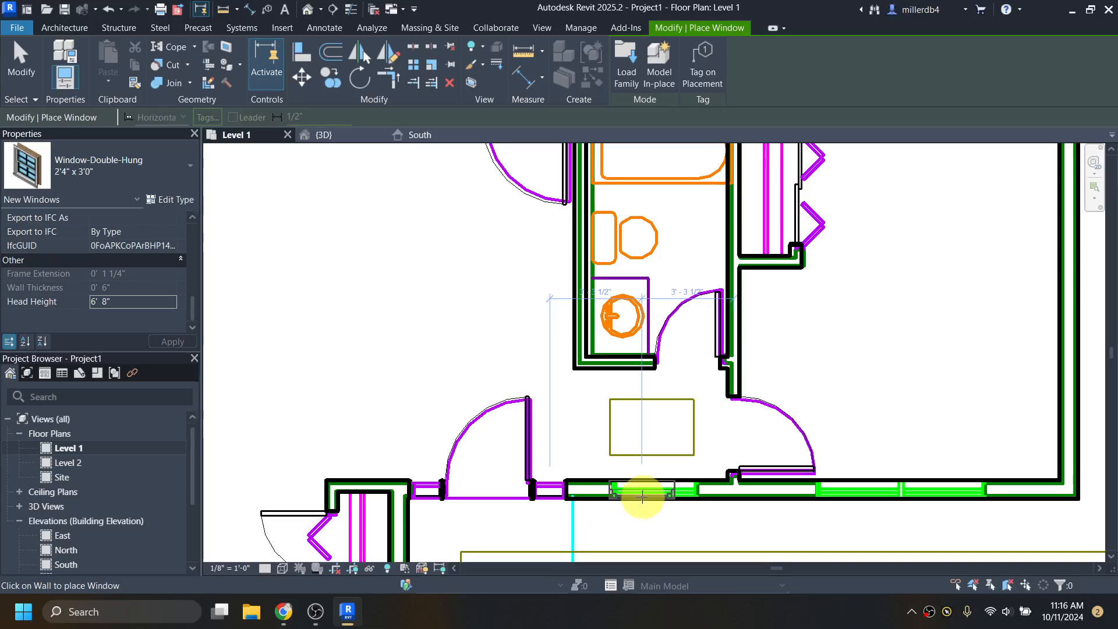
- Duplicate the double-hung window type as 3'0" x 5'0" with 3' width and 5' height
{"action": "left_click", "coordinate": [176, 199]}
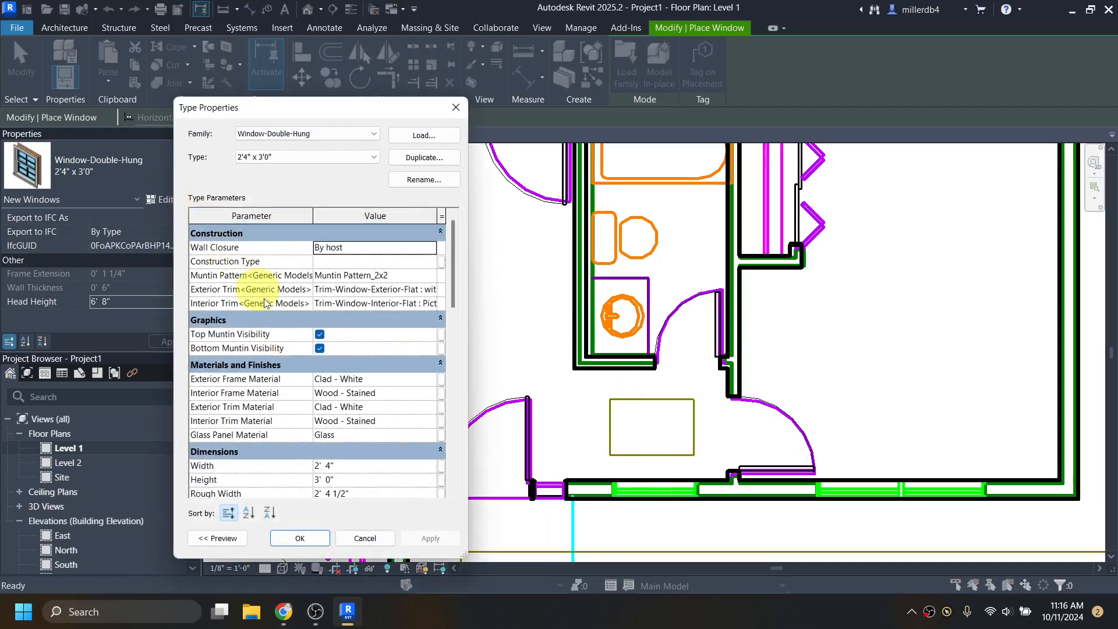
{"action": "left_click", "coordinate": [417, 158]}
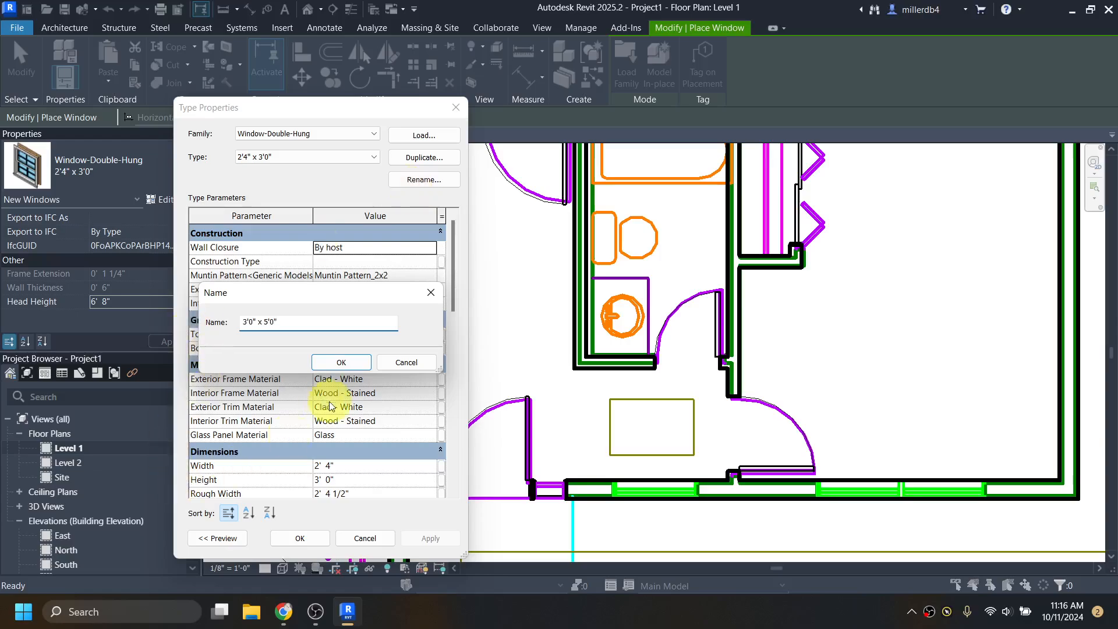
{"action": "left_click", "coordinate": [341, 362]}
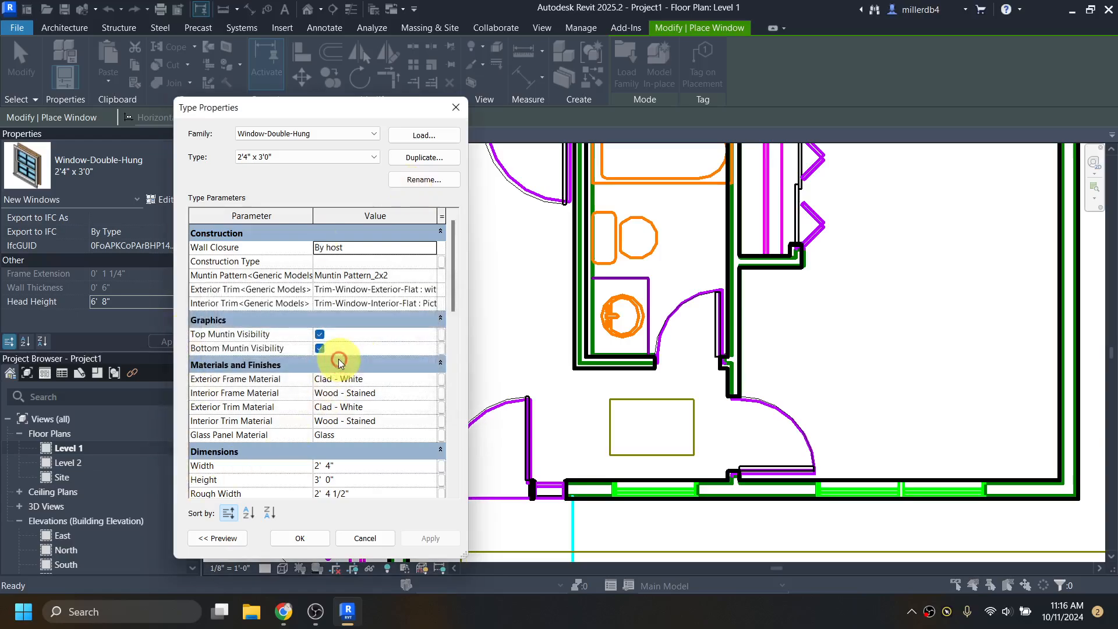
{"action": "left_click", "coordinate": [342, 469]}
{"action": "type", "text": "3"}
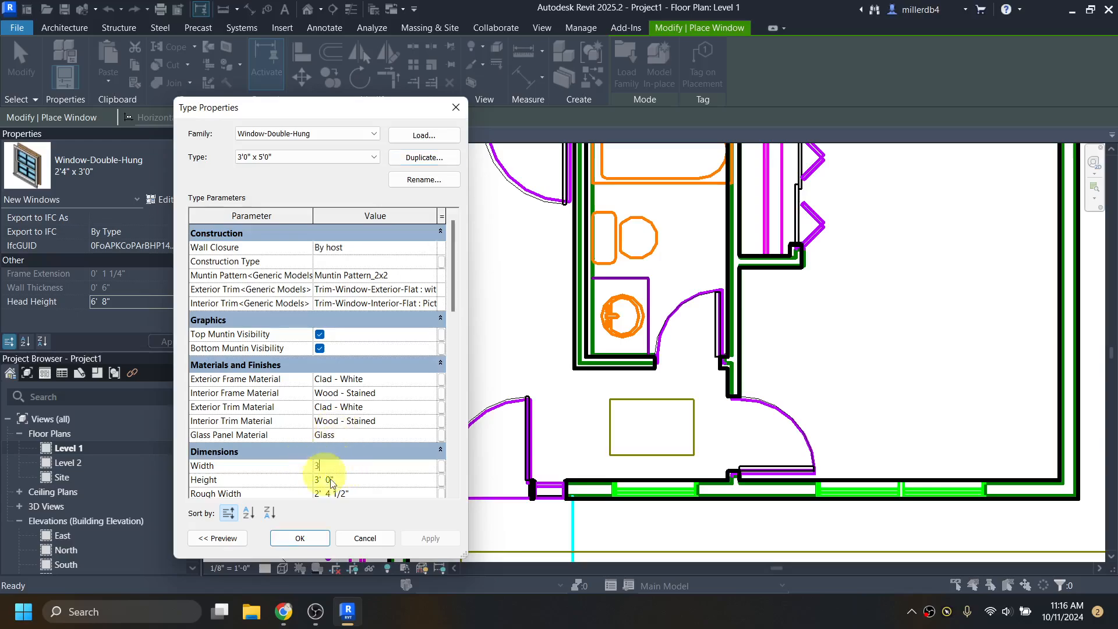
{"action": "left_click", "coordinate": [331, 479]}
{"action": "type", "text": "5"}
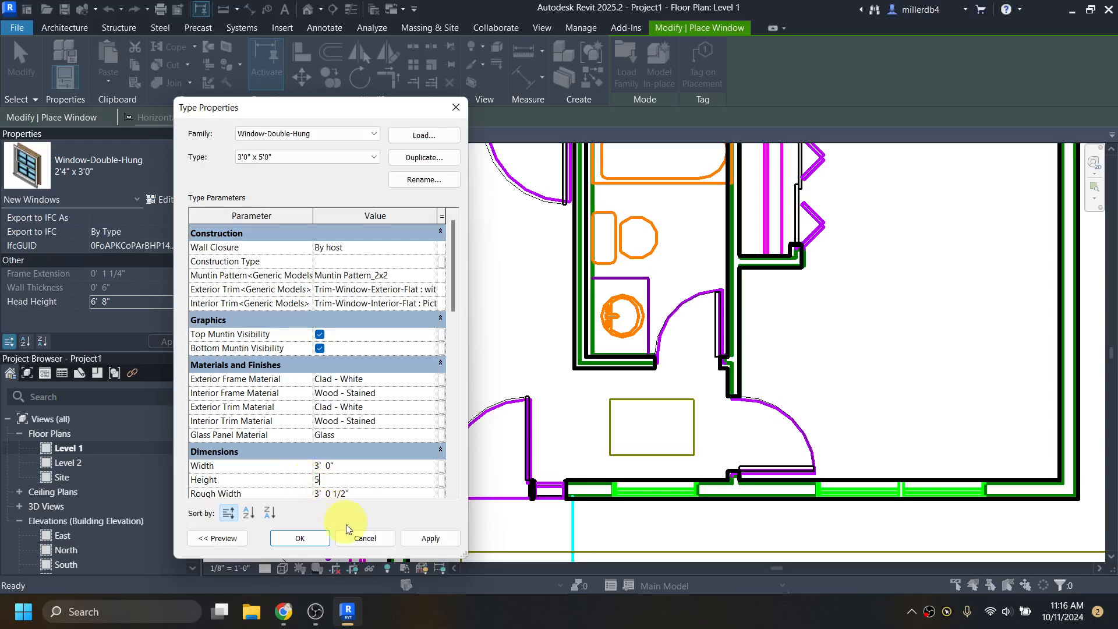
{"action": "left_click", "coordinate": [301, 539]}
{"action": "left_click", "coordinate": [124, 302]}
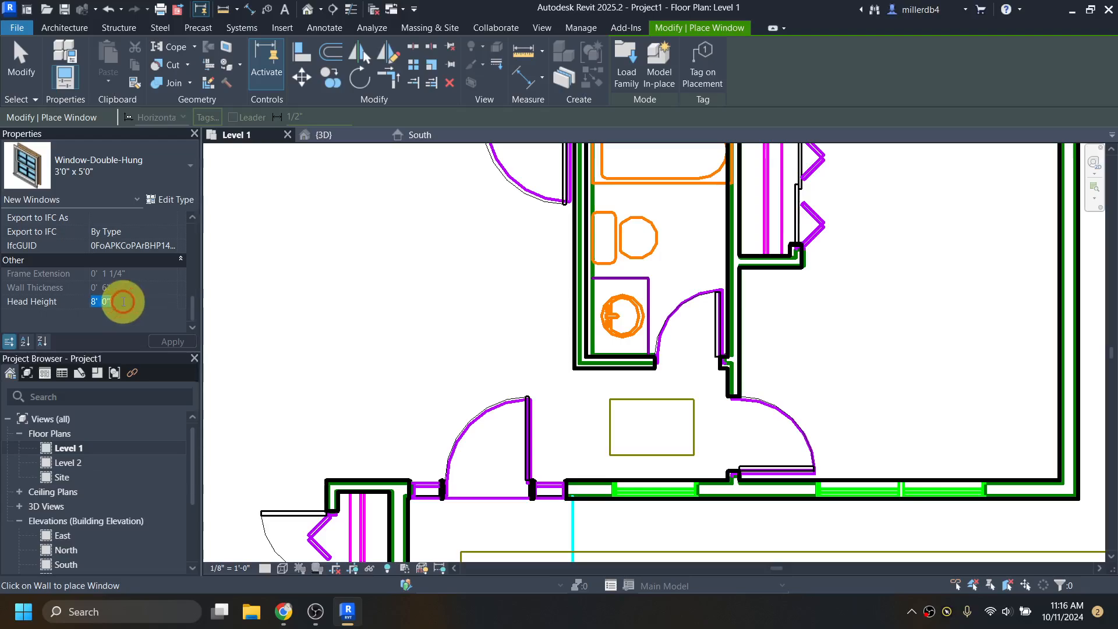
- Set head height to 6' 8" and place the 3'0" x 5'0" window in the lower exterior wall
{"action": "type", "text": "6'"}
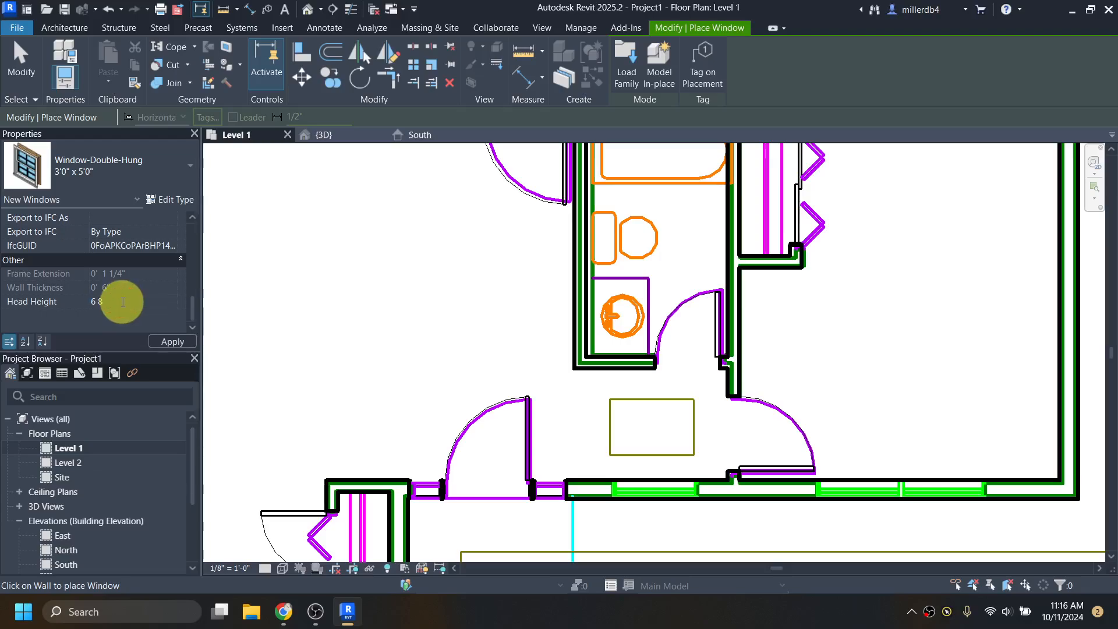
{"action": "type", "text": " 8"}
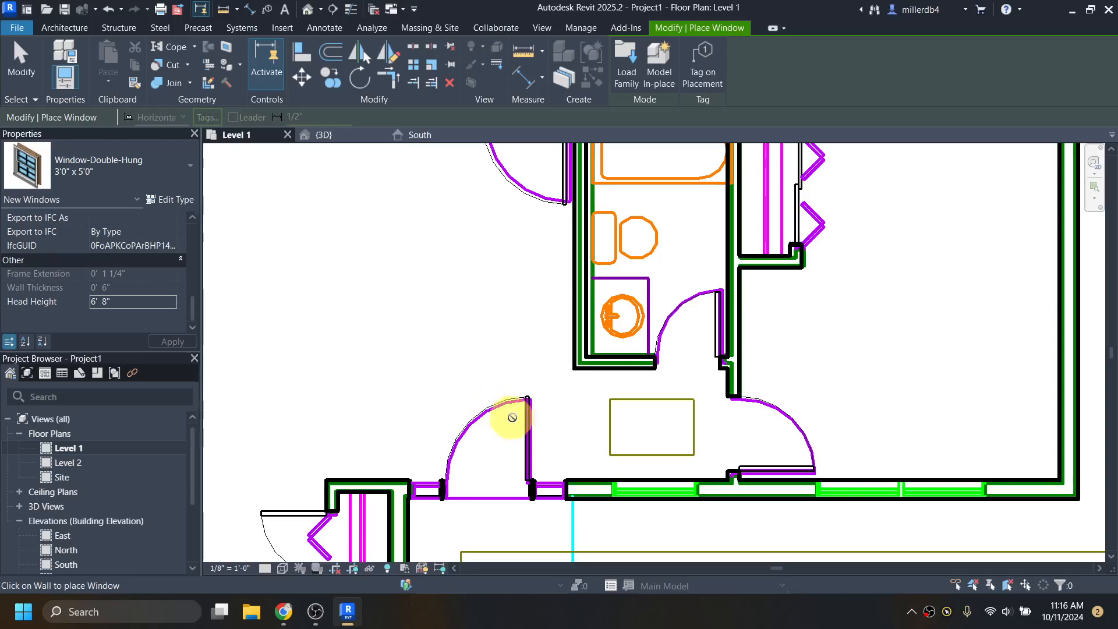
{"action": "left_click", "coordinate": [656, 499]}
{"action": "scroll", "coordinate": [644, 487], "scroll_direction": "down", "scroll_amount": 2}
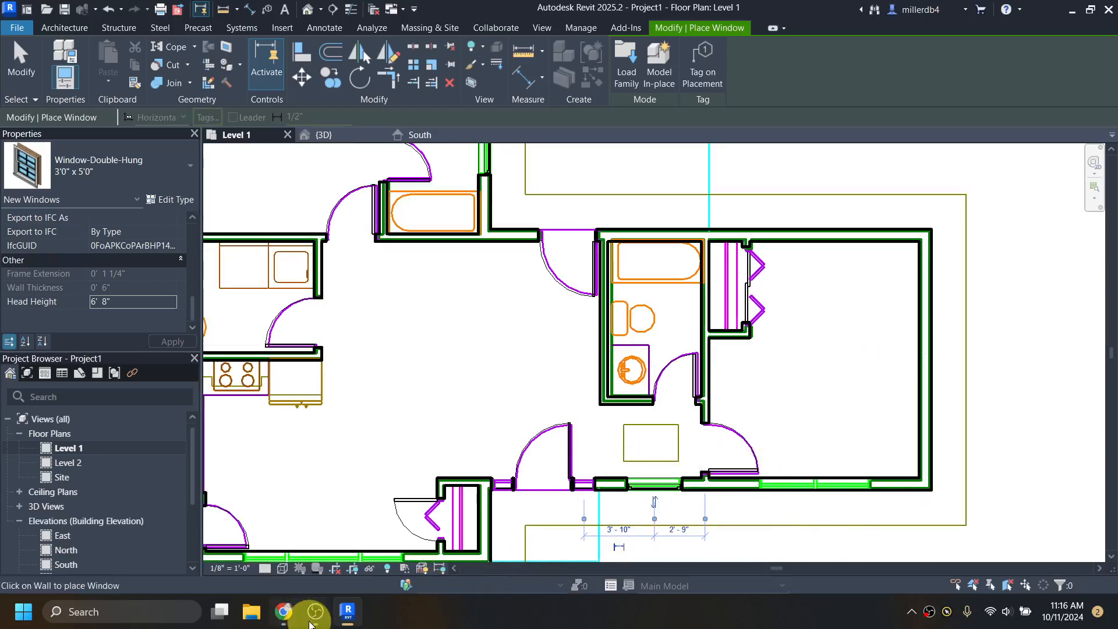
{"action": "mouse_move", "coordinate": [285, 617]}
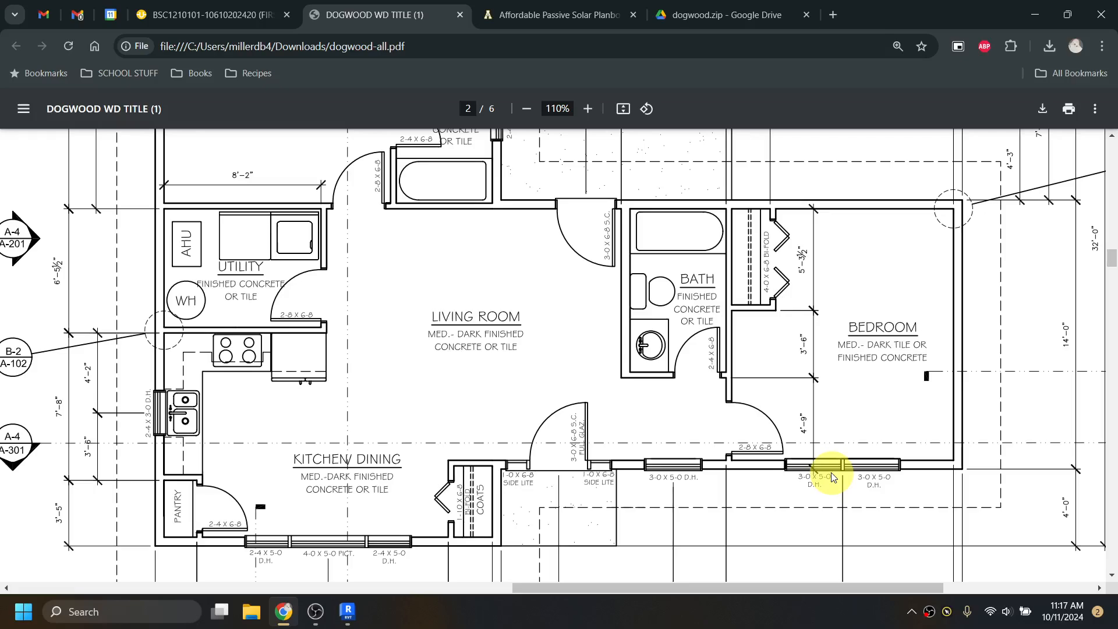
{"action": "mouse_move", "coordinate": [284, 619]}
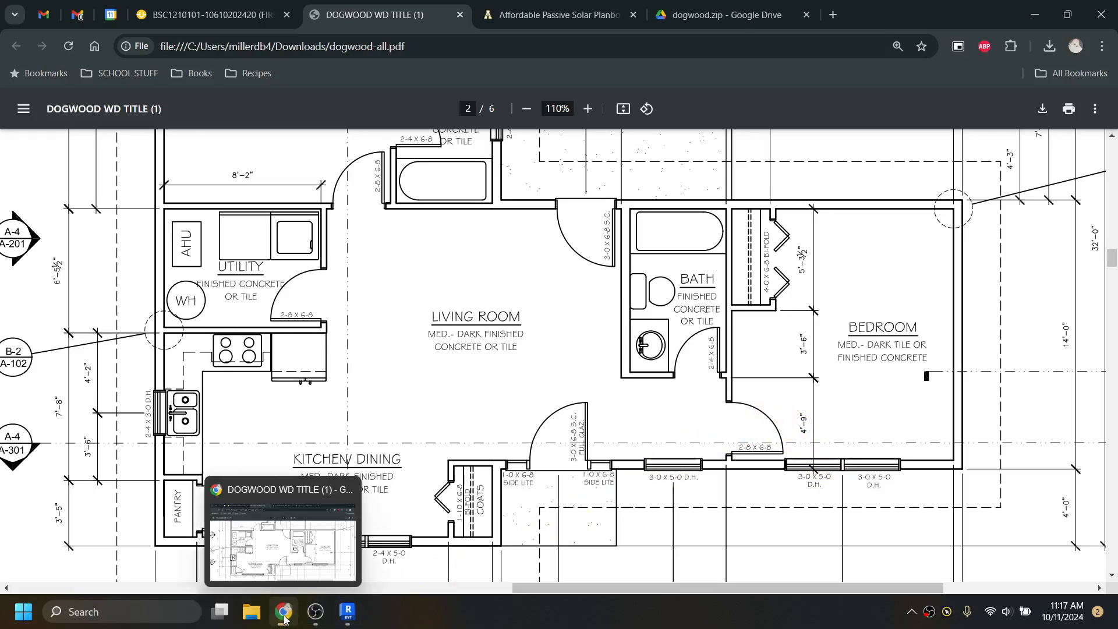
{"action": "left_click", "coordinate": [347, 611]}
{"action": "scroll", "coordinate": [343, 537], "scroll_direction": "down", "scroll_amount": 4}
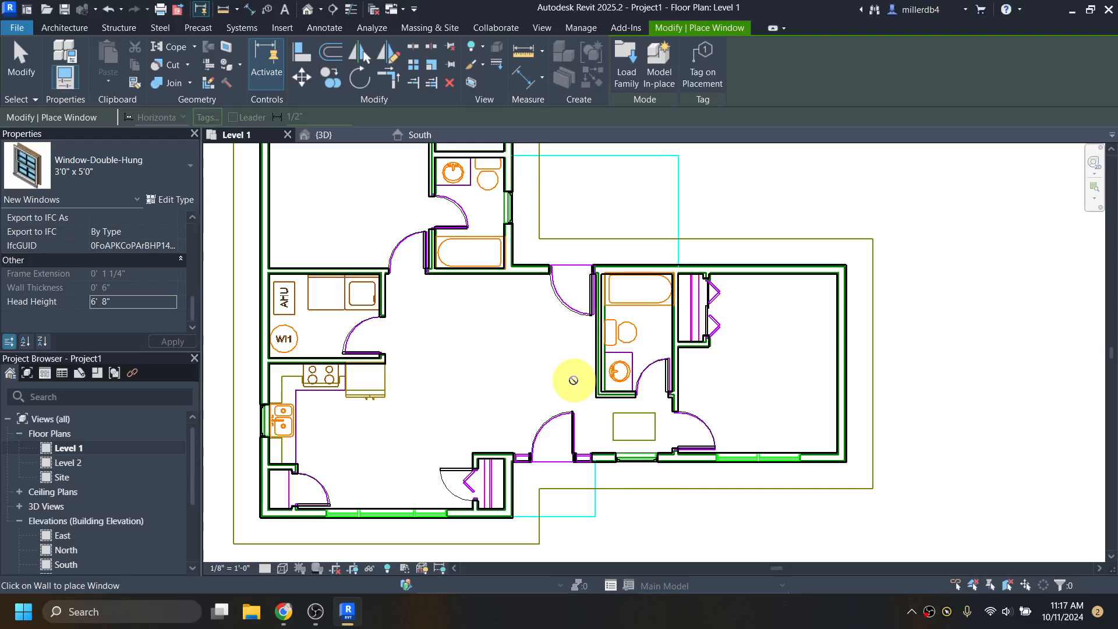
- End window placement and open the Autodesk family library's Windows category
{"action": "key", "text": "Escape"}
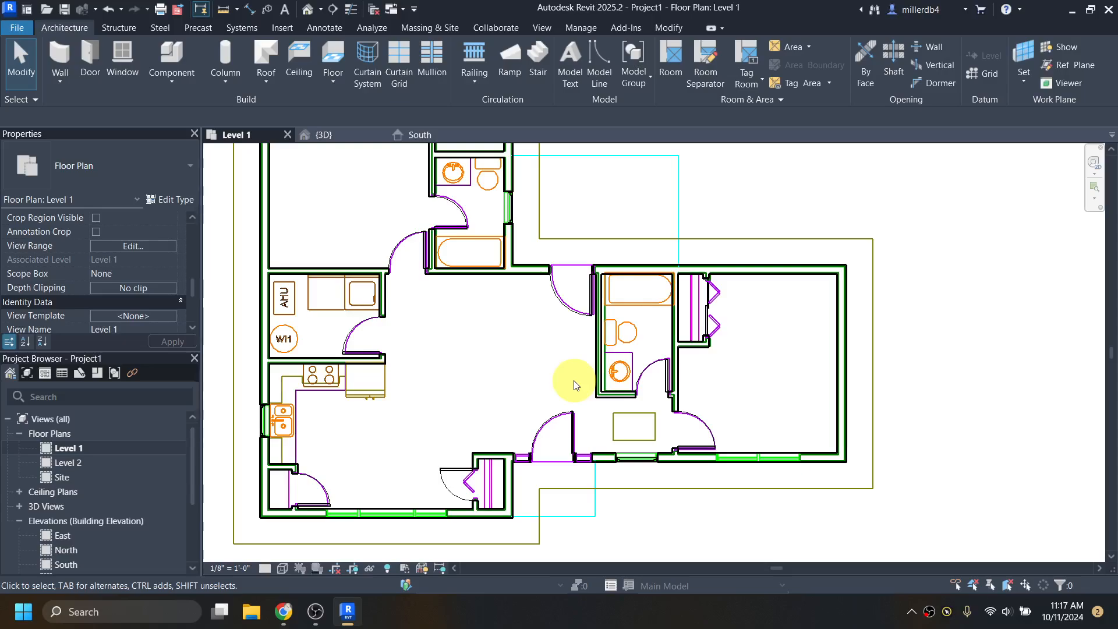
{"action": "left_click", "coordinate": [285, 27]}
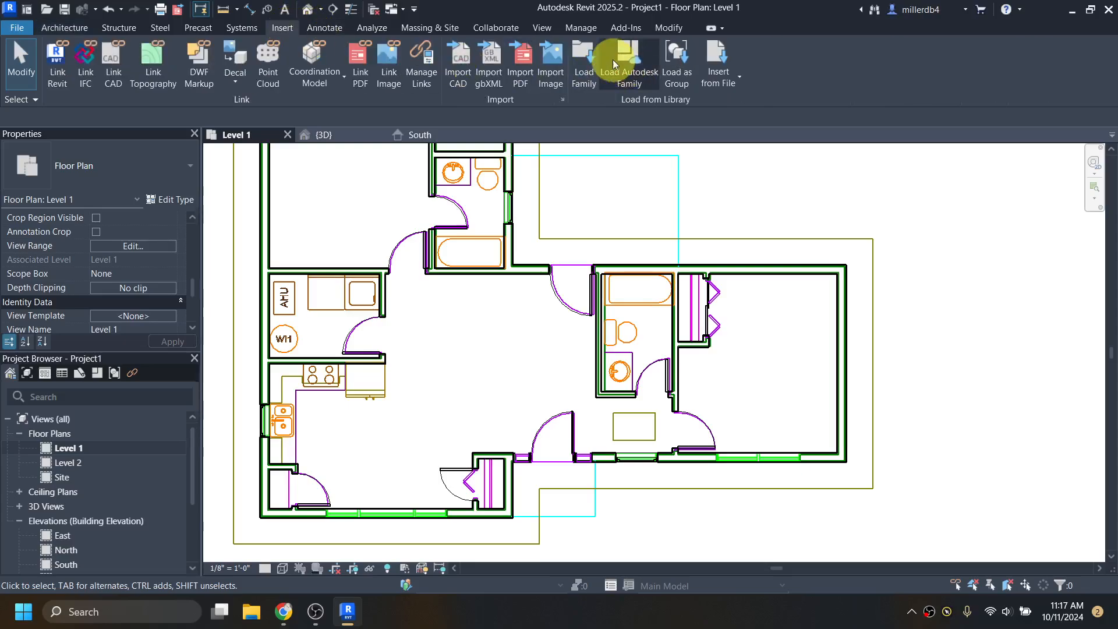
{"action": "left_click", "coordinate": [630, 60]}
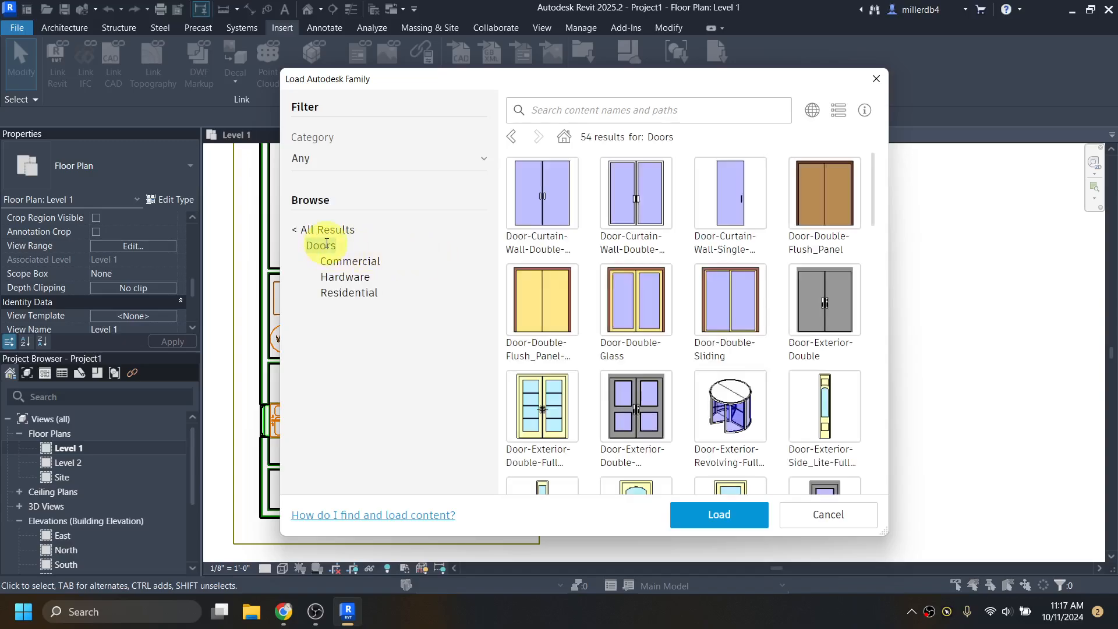
{"action": "left_click", "coordinate": [297, 233]}
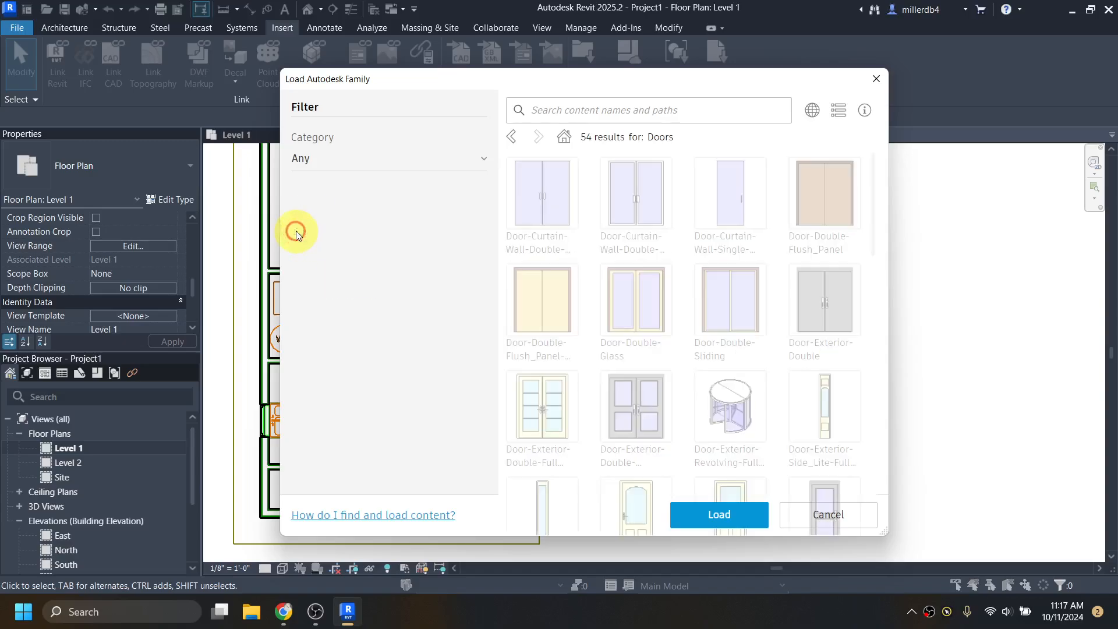
{"action": "scroll", "coordinate": [328, 312], "scroll_direction": "down", "scroll_amount": 8}
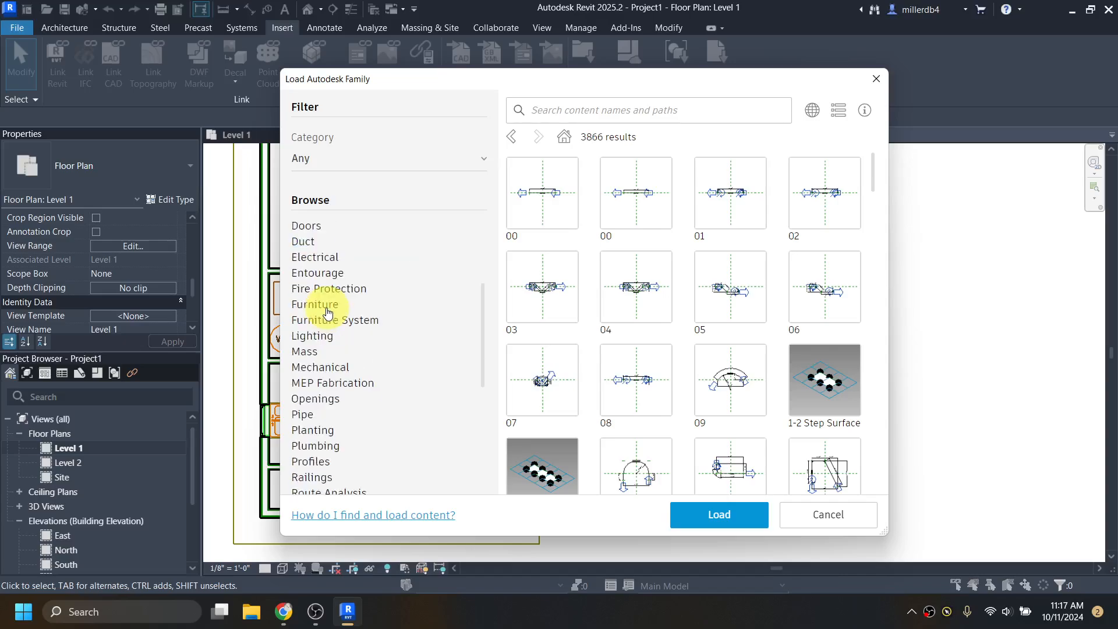
{"action": "left_click", "coordinate": [324, 492]}
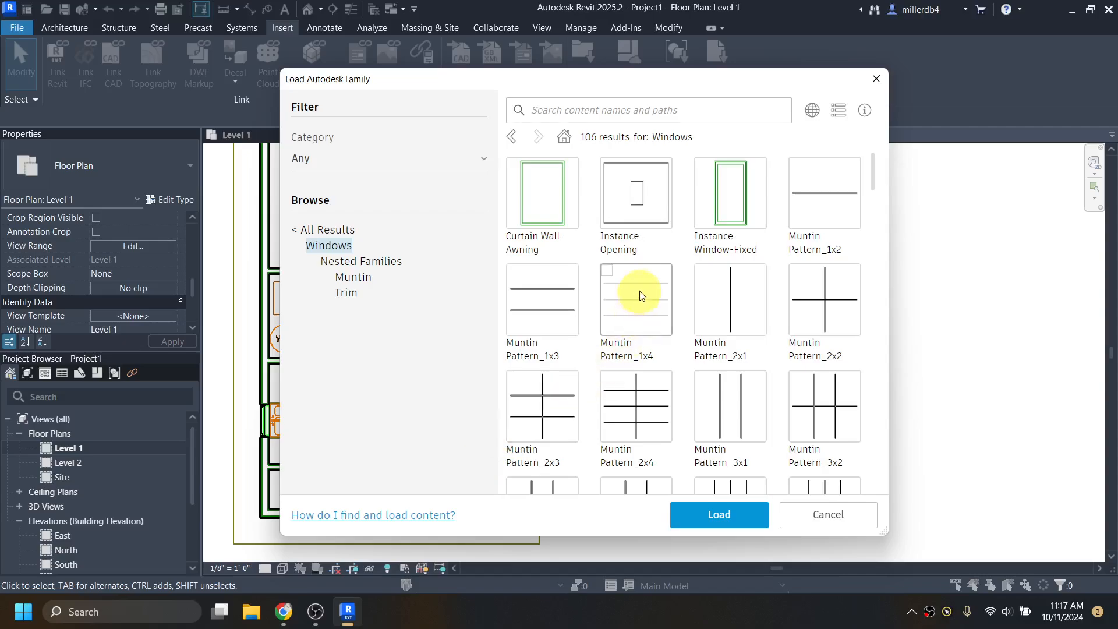
- Find the Window-Double-Hung family in the Windows results, mark it, and load it
{"action": "scroll", "coordinate": [668, 261], "scroll_direction": "down", "scroll_amount": 5}
{"action": "scroll", "coordinate": [677, 282], "scroll_direction": "down", "scroll_amount": 1}
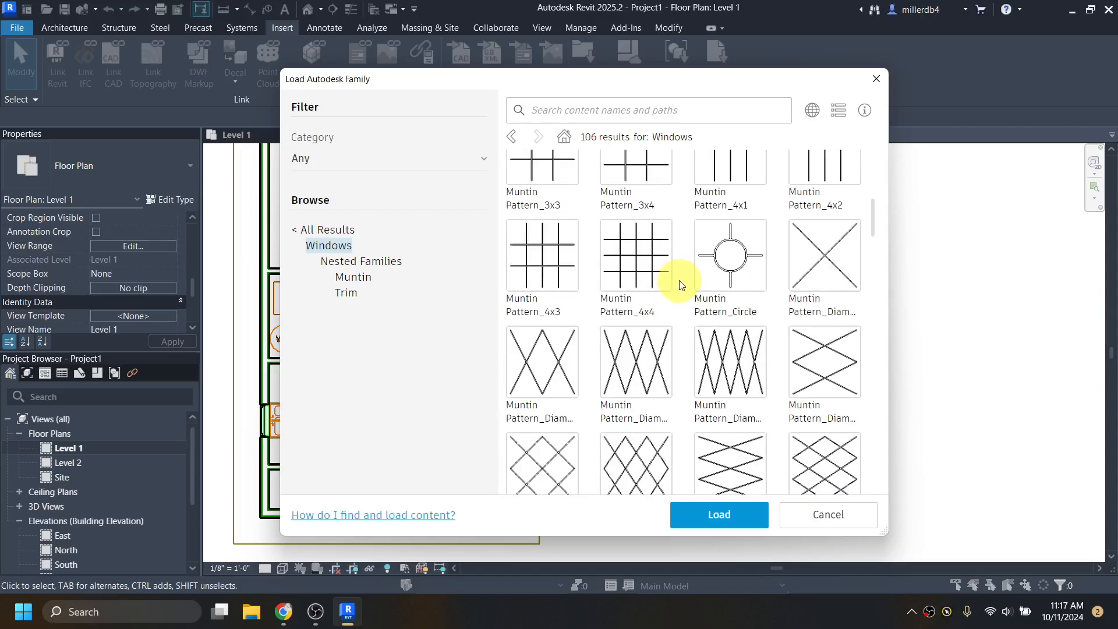
{"action": "scroll", "coordinate": [731, 379], "scroll_direction": "down", "scroll_amount": 10}
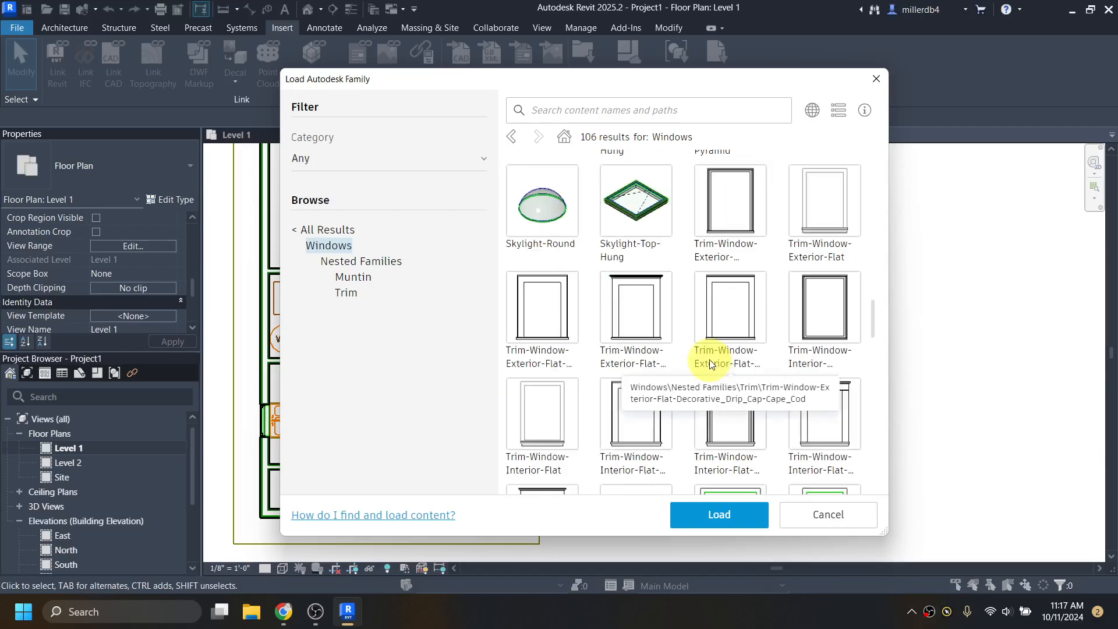
{"action": "scroll", "coordinate": [709, 358], "scroll_direction": "down", "scroll_amount": 3}
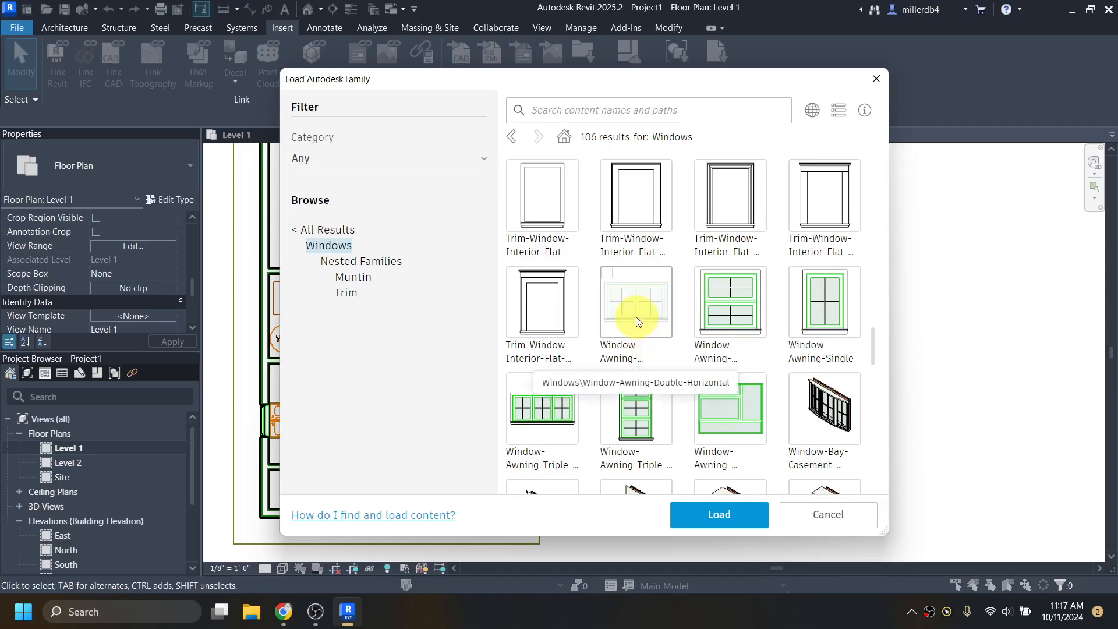
{"action": "scroll", "coordinate": [638, 322], "scroll_direction": "down", "scroll_amount": 1}
{"action": "scroll", "coordinate": [638, 321], "scroll_direction": "down", "scroll_amount": 3}
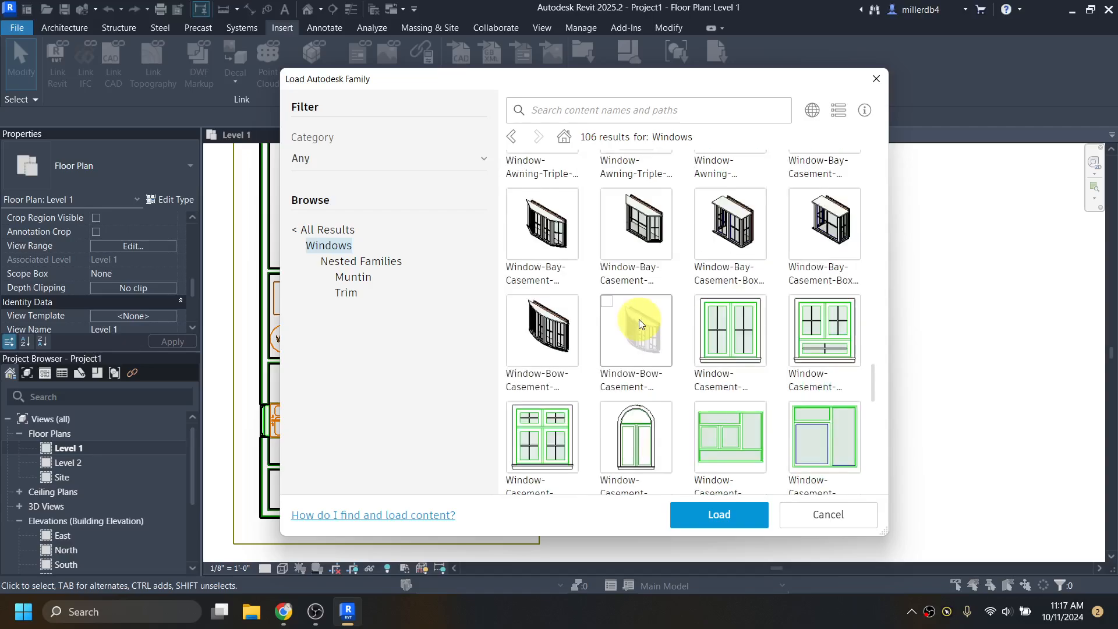
{"action": "scroll", "coordinate": [727, 344], "scroll_direction": "down", "scroll_amount": 5}
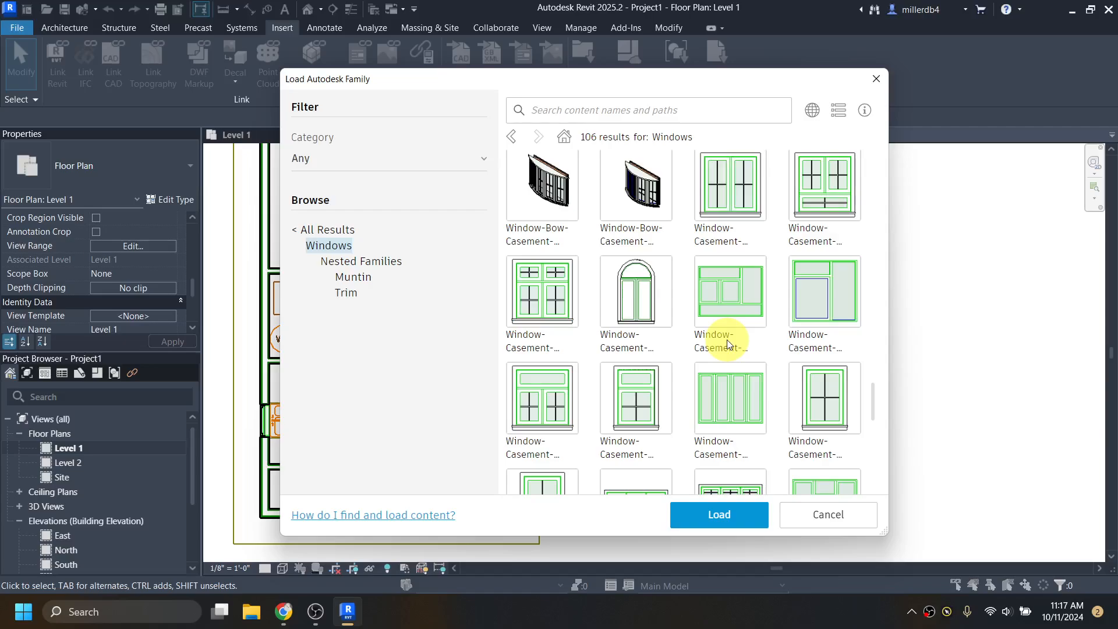
{"action": "scroll", "coordinate": [654, 323], "scroll_direction": "down", "scroll_amount": 2}
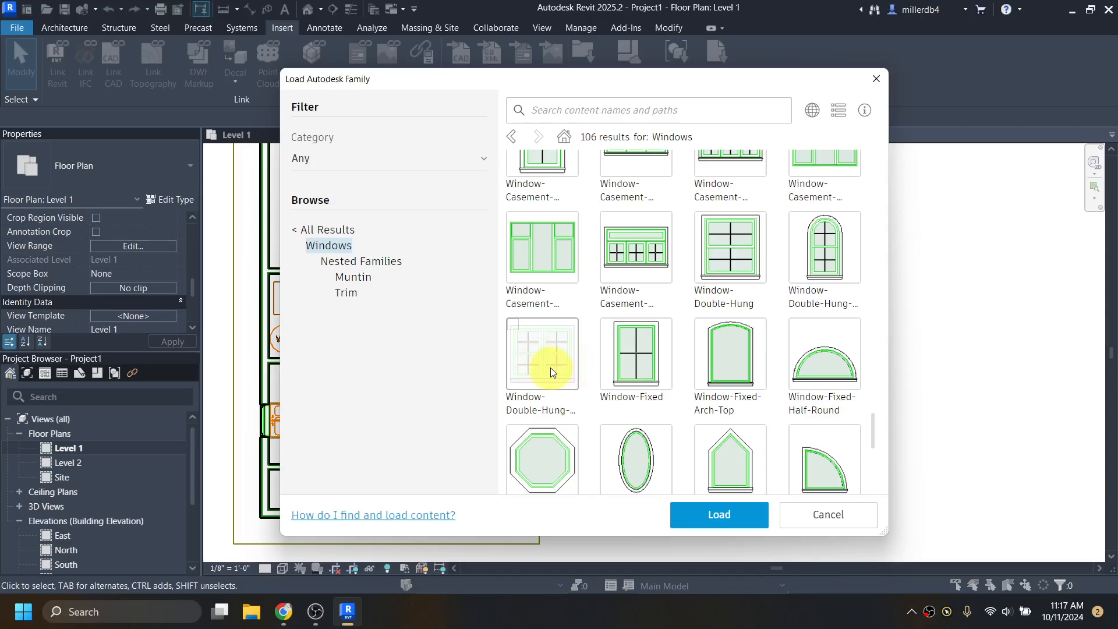
{"action": "scroll", "coordinate": [550, 367], "scroll_direction": "up", "scroll_amount": 1}
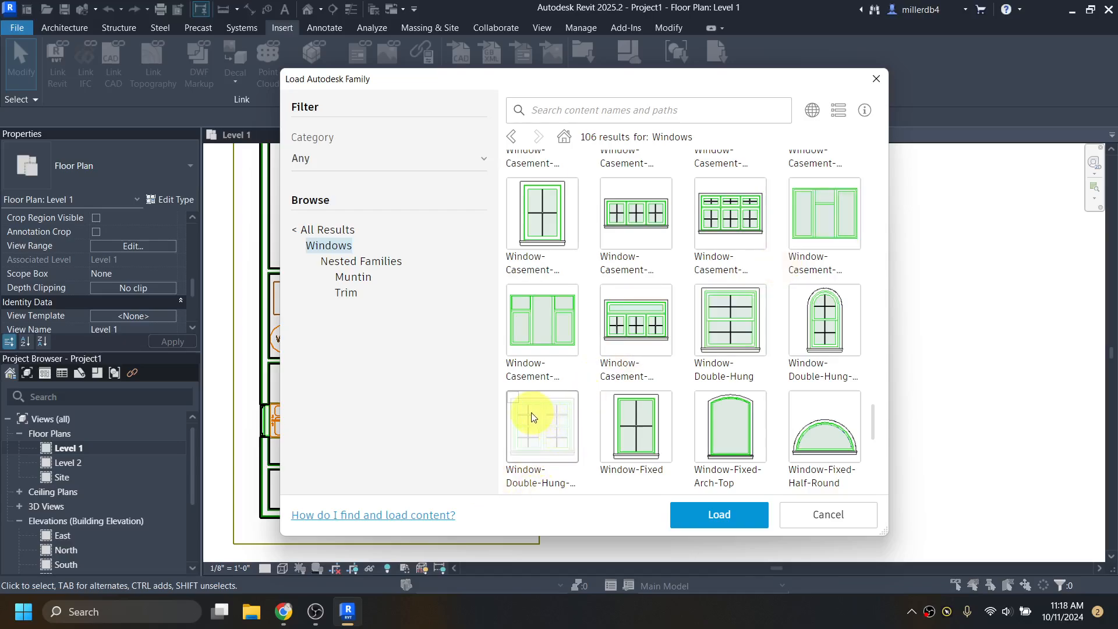
{"action": "left_click", "coordinate": [515, 398]}
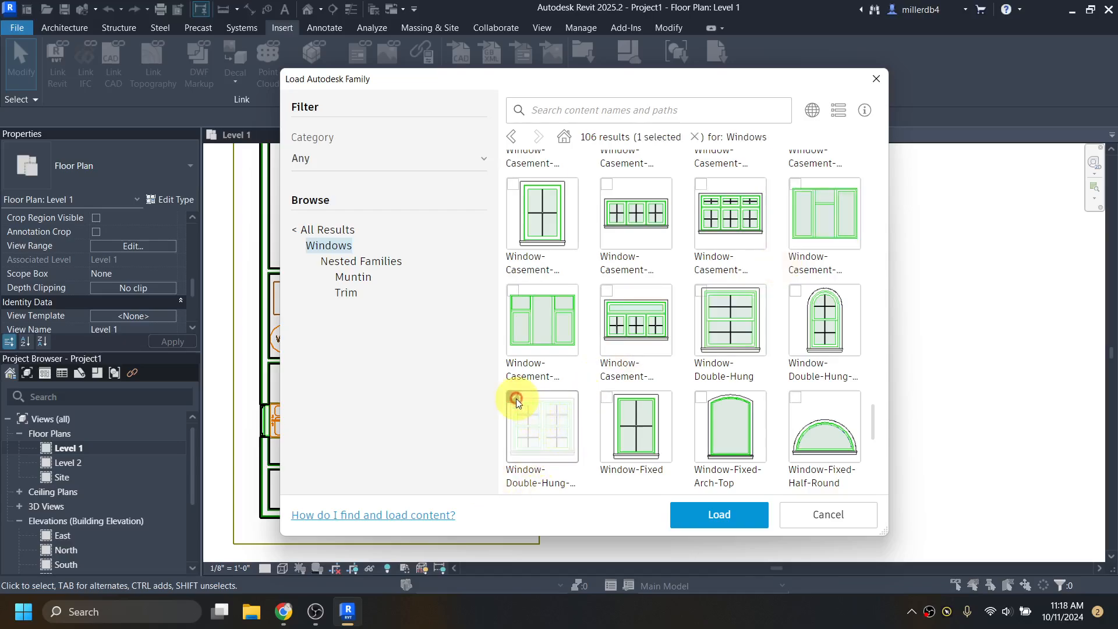
{"action": "scroll", "coordinate": [534, 458], "scroll_direction": "down", "scroll_amount": 1}
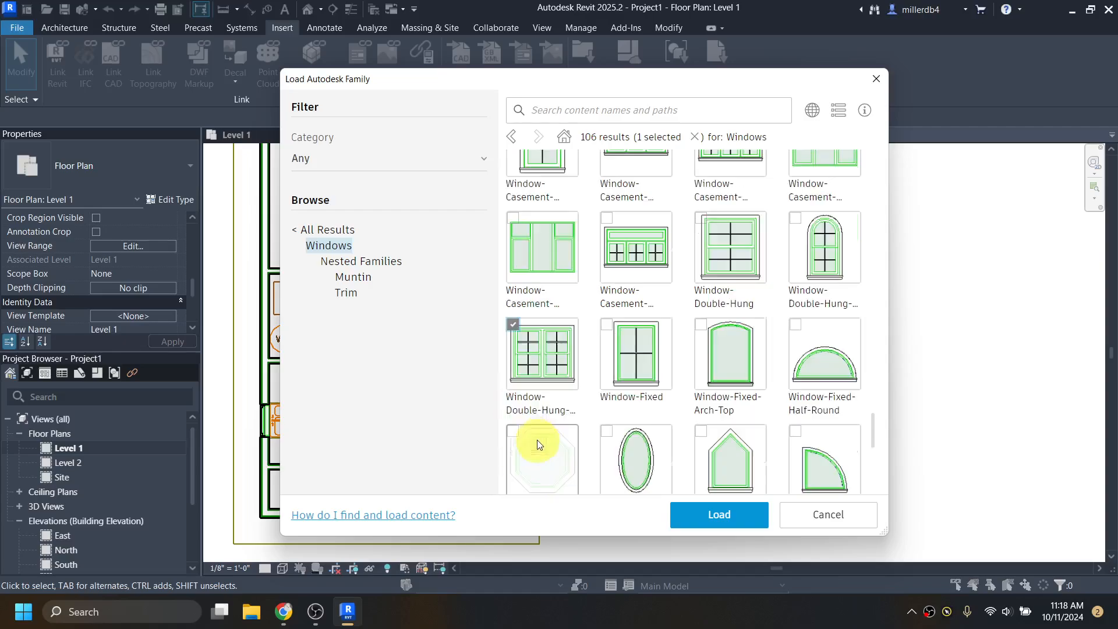
{"action": "left_click", "coordinate": [711, 516]}
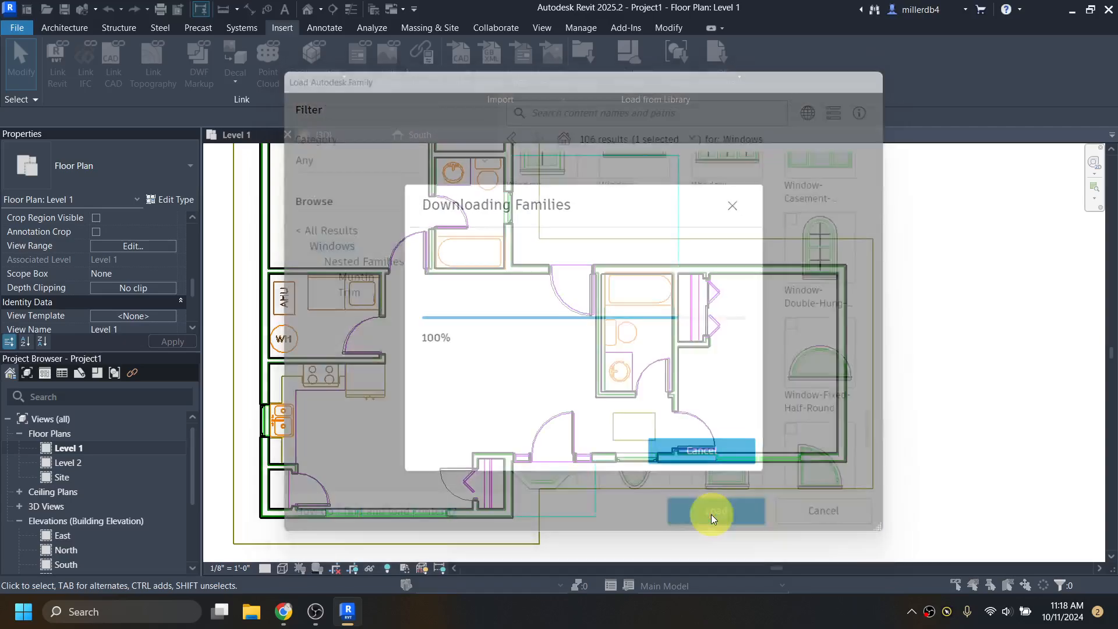
- Load only the 36" x 42" type of the Window-Double-Hung family and return to the plan
{"action": "scroll", "coordinate": [522, 300], "scroll_direction": "down", "scroll_amount": 5}
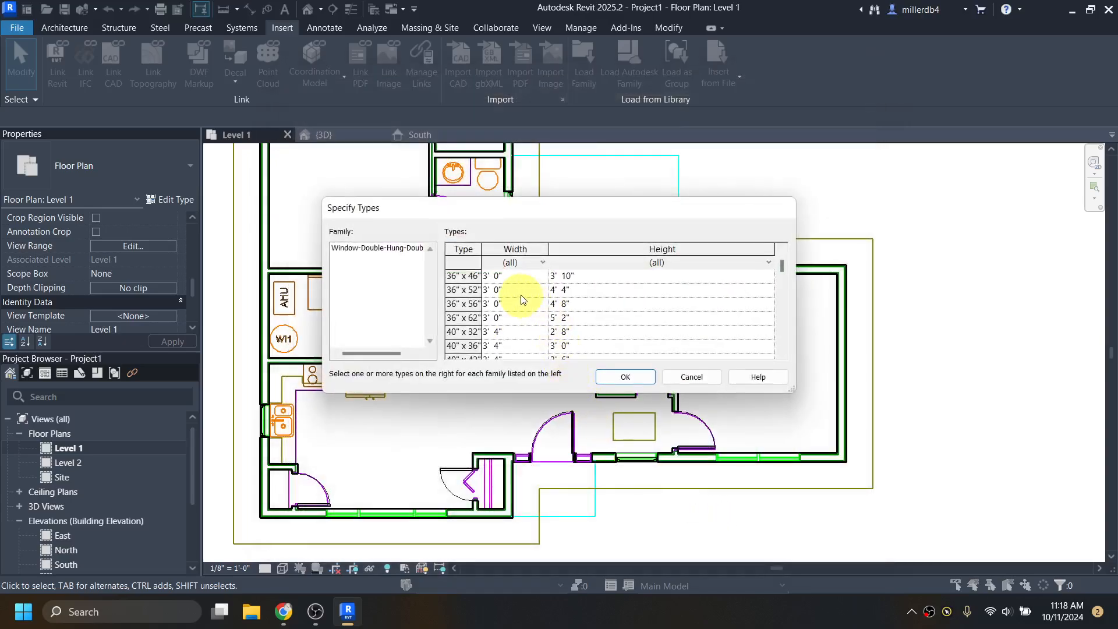
{"action": "scroll", "coordinate": [522, 300], "scroll_direction": "down", "scroll_amount": 6}
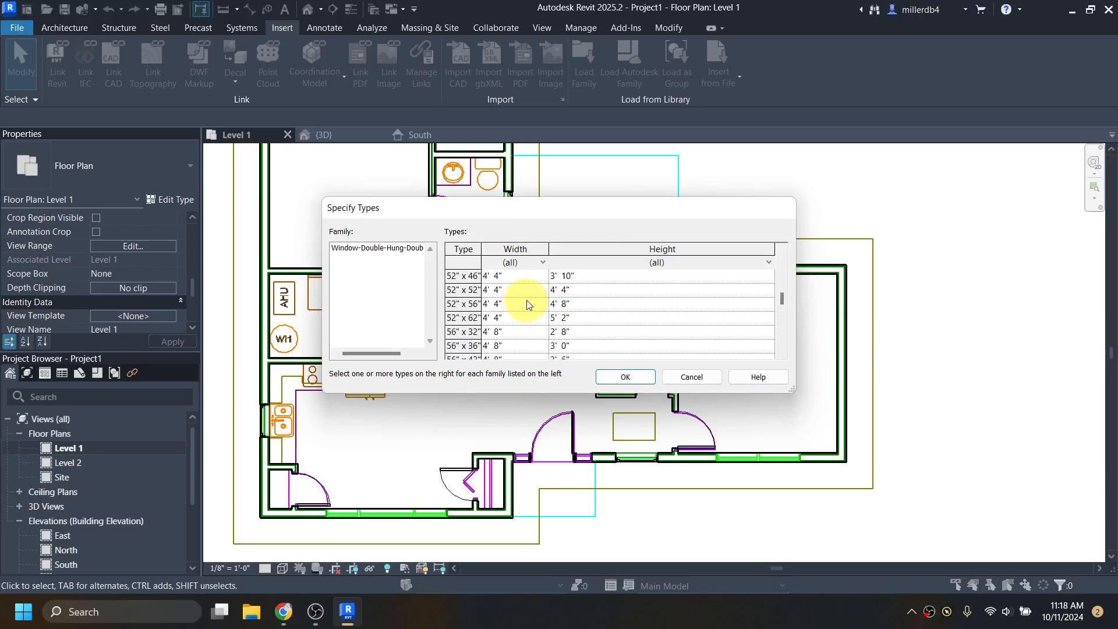
{"action": "scroll", "coordinate": [526, 303], "scroll_direction": "down", "scroll_amount": 2}
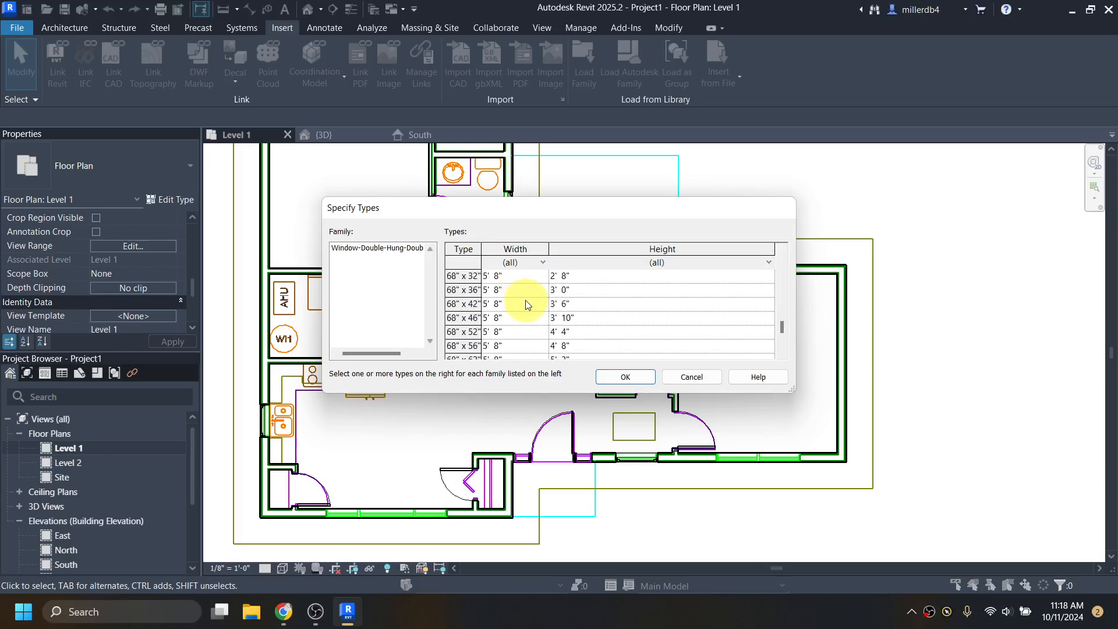
{"action": "scroll", "coordinate": [526, 304], "scroll_direction": "down", "scroll_amount": 3}
{"action": "scroll", "coordinate": [526, 305], "scroll_direction": "up", "scroll_amount": 4}
{"action": "scroll", "coordinate": [523, 311], "scroll_direction": "up", "scroll_amount": 12}
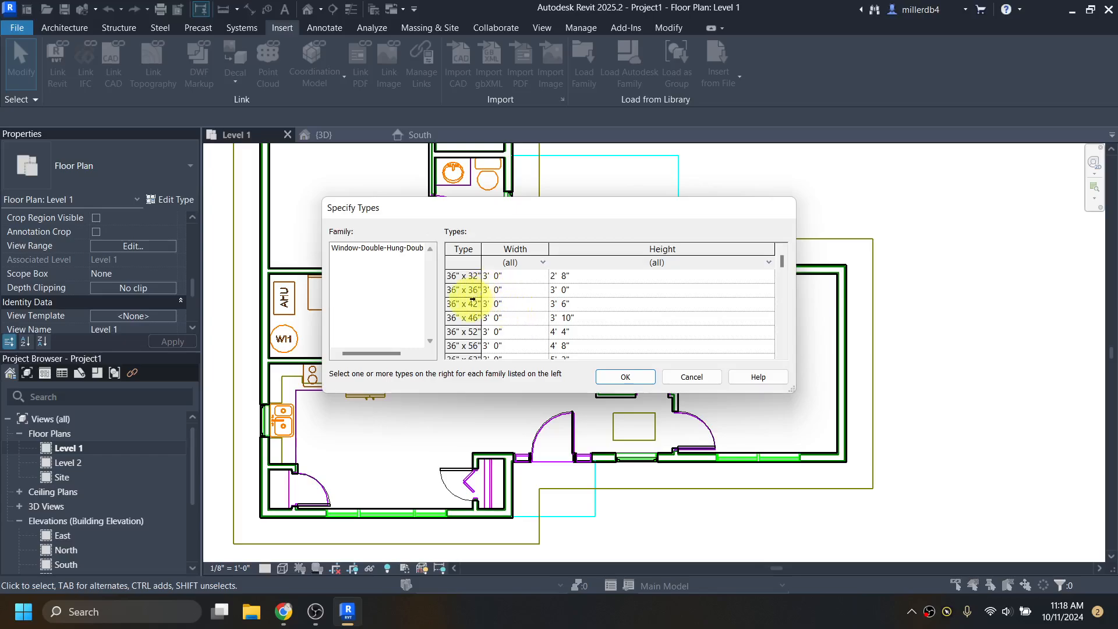
{"action": "left_click", "coordinate": [465, 305]}
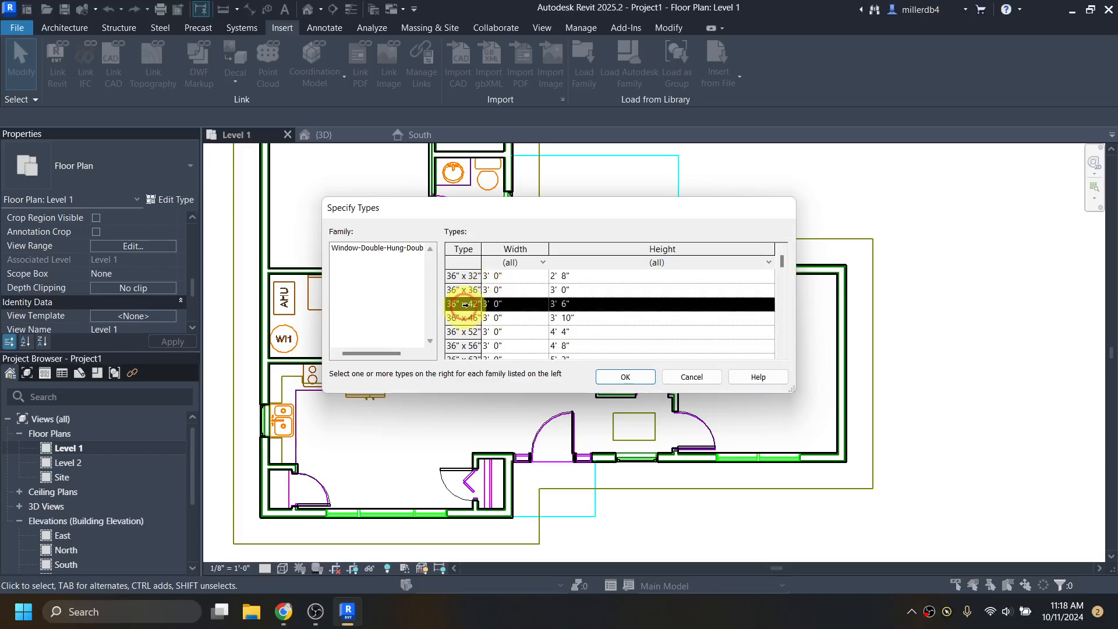
{"action": "left_click", "coordinate": [624, 377]}
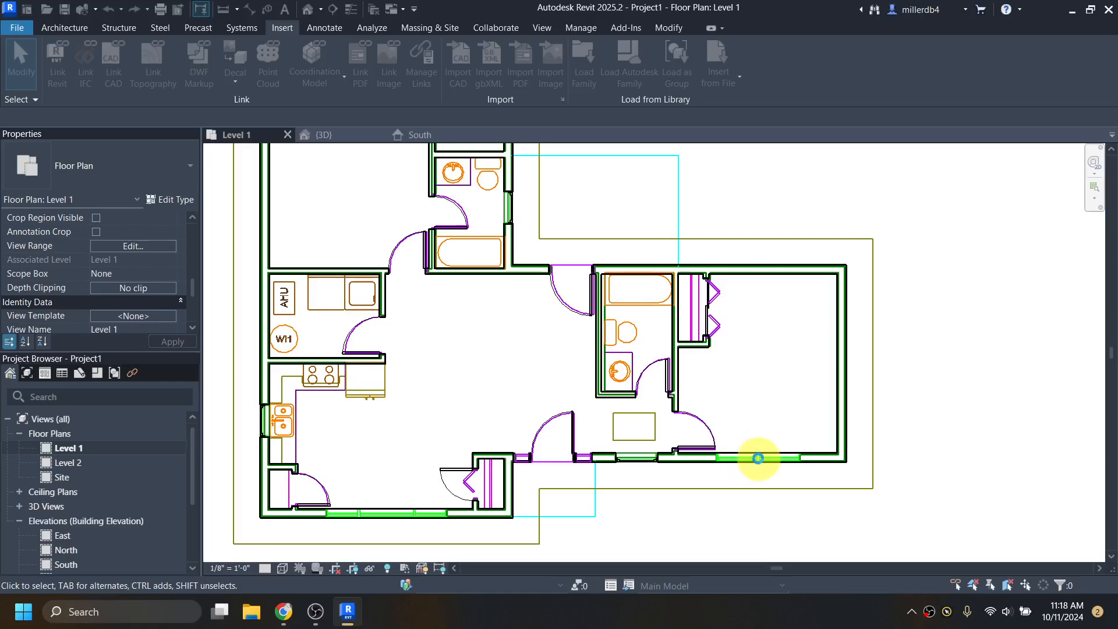
{"action": "scroll", "coordinate": [760, 466], "scroll_direction": "up", "scroll_amount": 1}
{"action": "scroll", "coordinate": [759, 466], "scroll_direction": "up", "scroll_amount": 1}
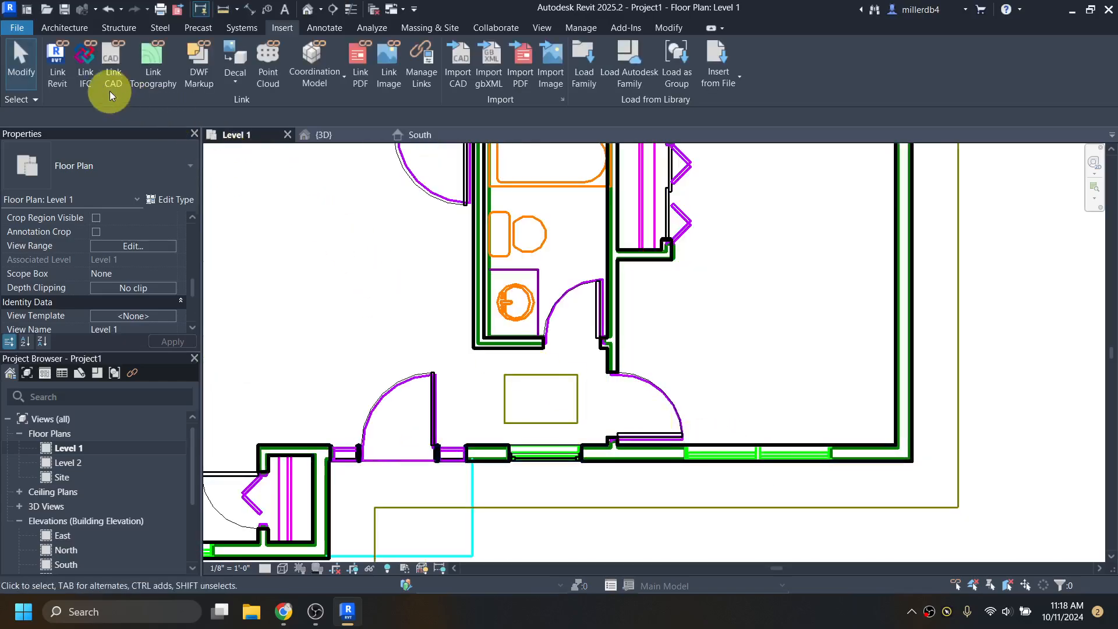
- Start the Window tool (WN) and duplicate a 6'0" x 5'0" type, 6' wide by 5' tall
{"action": "left_click", "coordinate": [58, 30]}
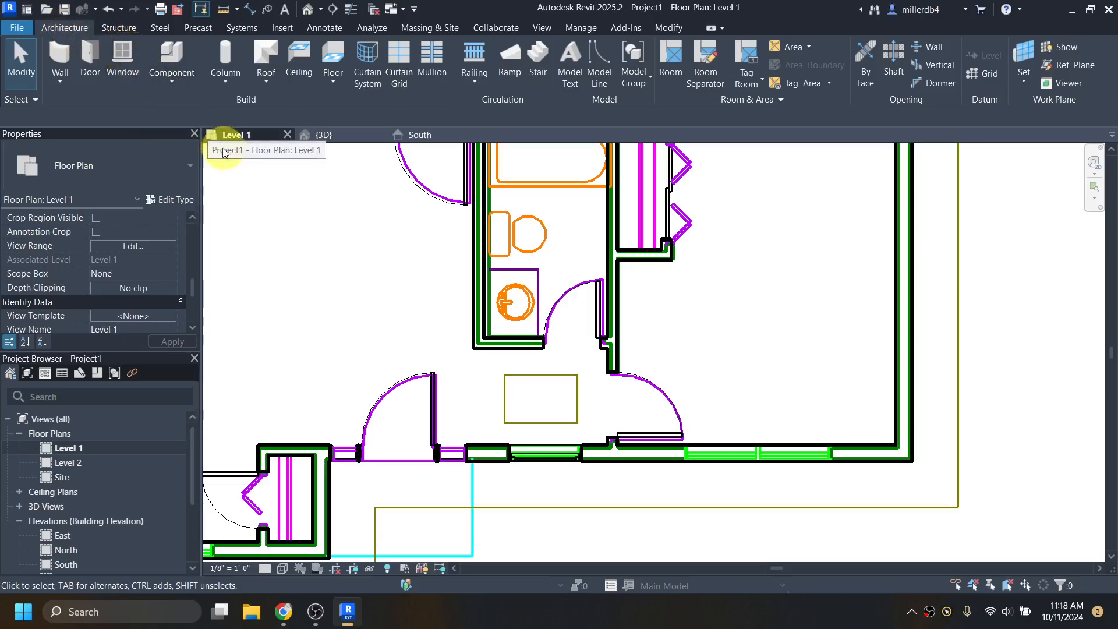
{"action": "key", "text": "w"}
{"action": "key", "text": "n"}
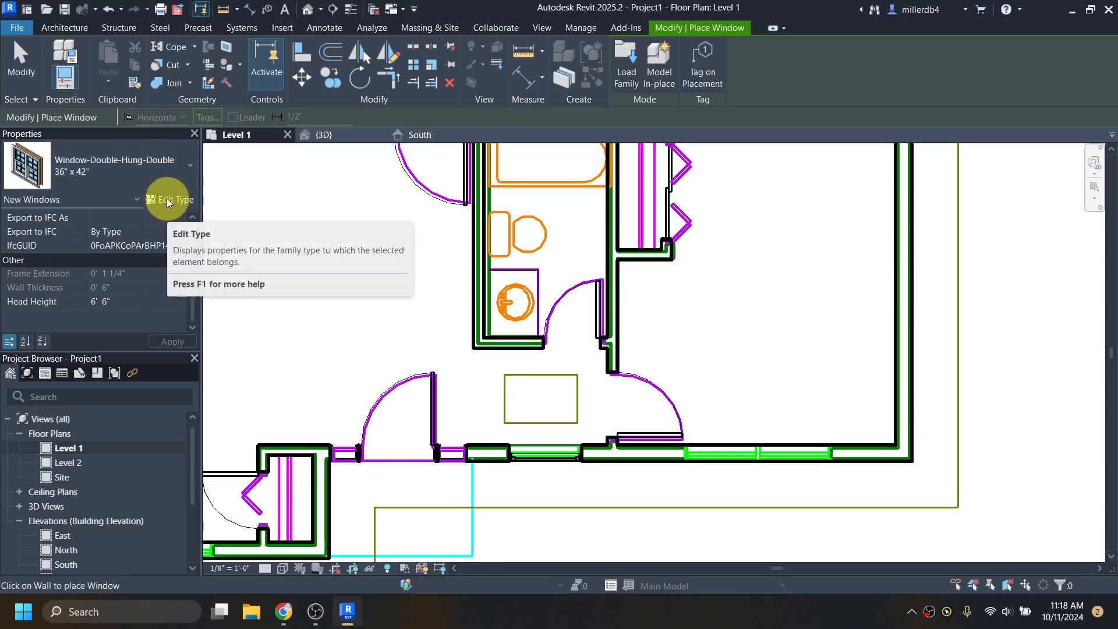
{"action": "left_click", "coordinate": [167, 200]}
{"action": "left_click", "coordinate": [418, 158]}
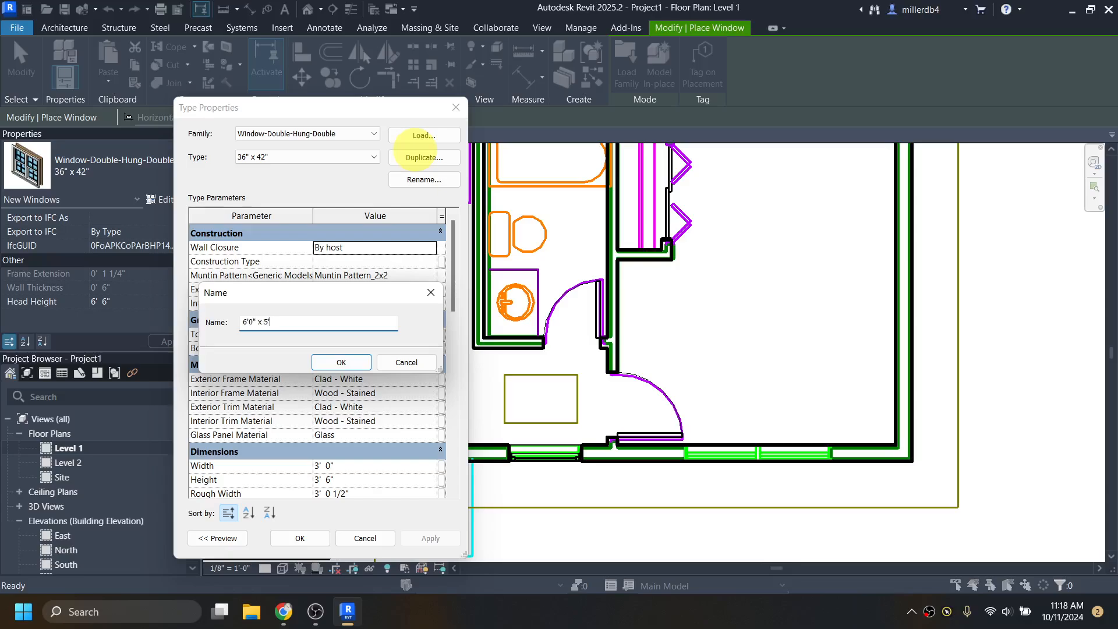
{"action": "left_click", "coordinate": [345, 363]}
{"action": "scroll", "coordinate": [348, 373], "scroll_direction": "down", "scroll_amount": 1}
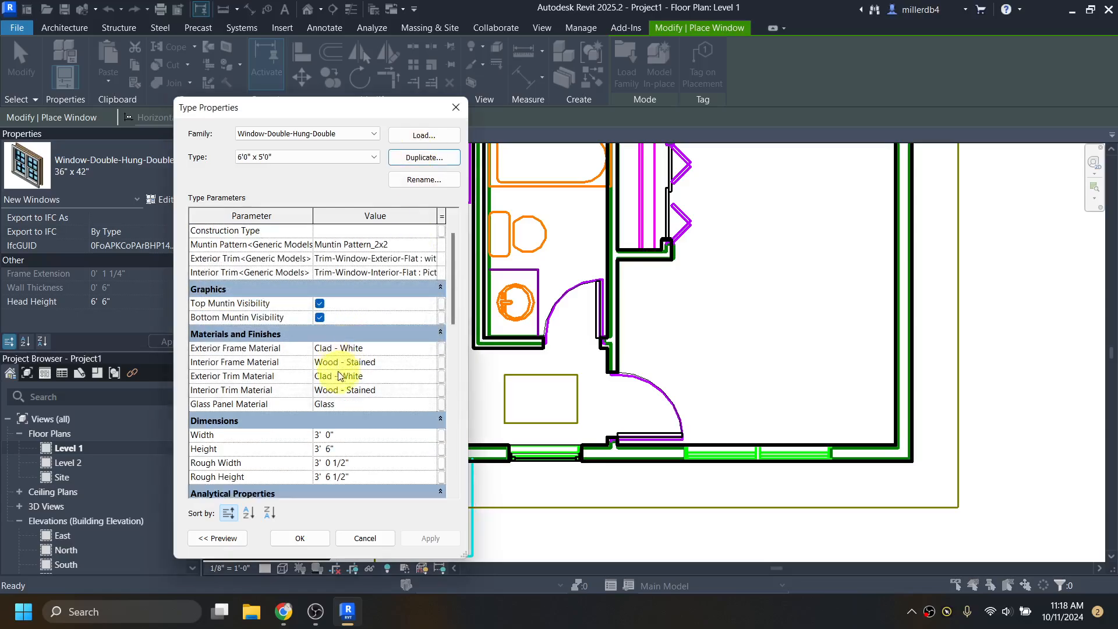
{"action": "left_click", "coordinate": [345, 434]}
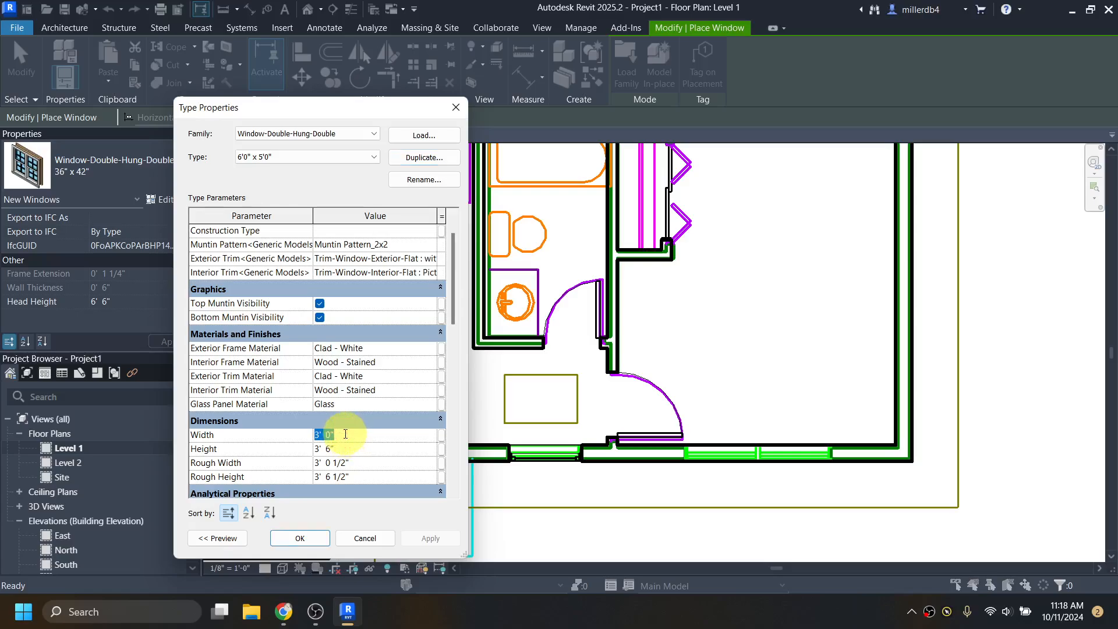
{"action": "type", "text": "6"}
{"action": "key", "text": "Tab"}
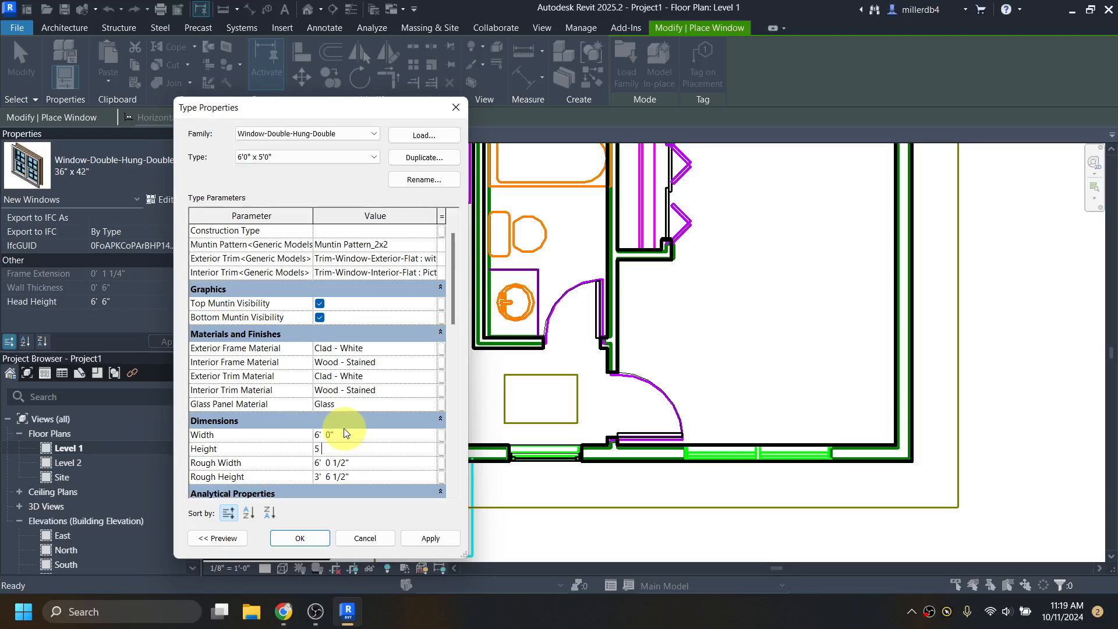
{"action": "left_click", "coordinate": [301, 538]}
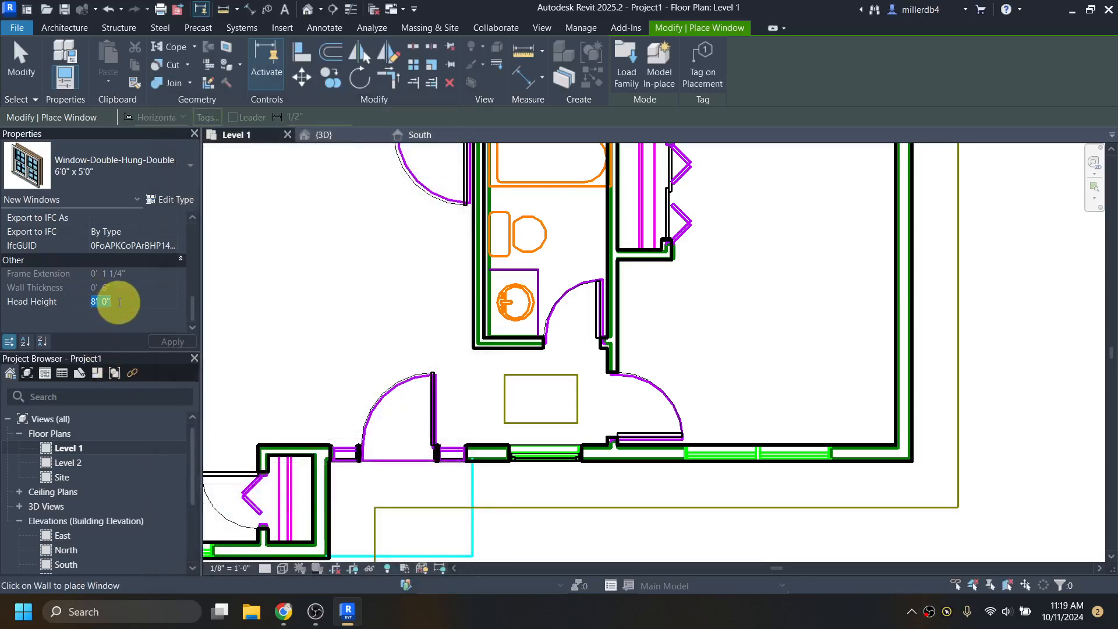
- Place a 6'0" x 5'0" window in the right-hand room's bottom exterior wall, then end the command
{"action": "type", "text": "6"}
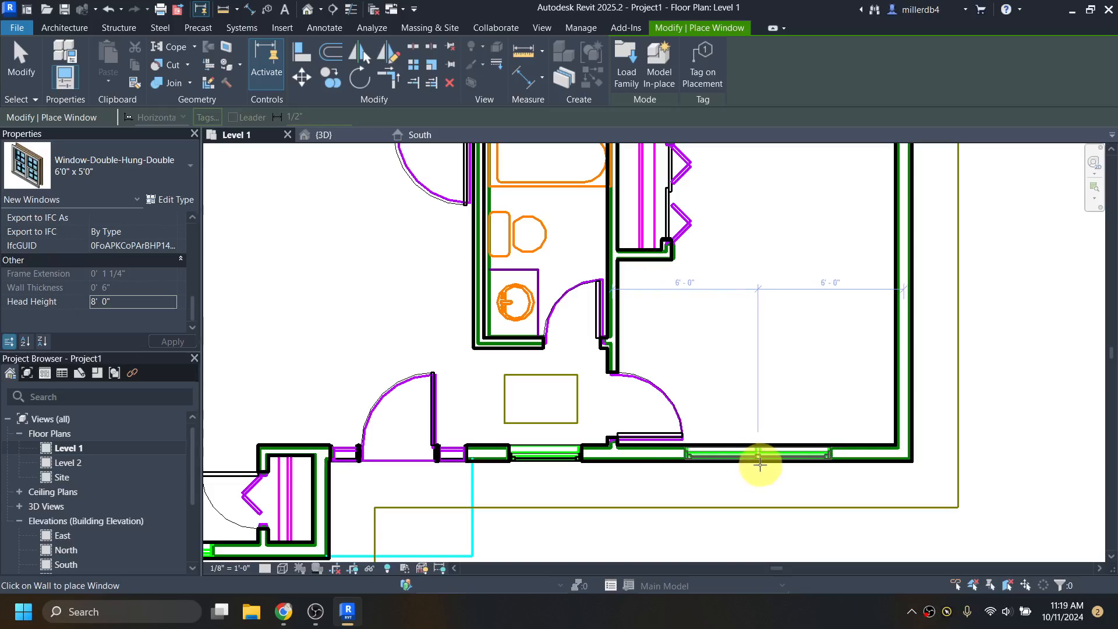
{"action": "left_click", "coordinate": [757, 455]}
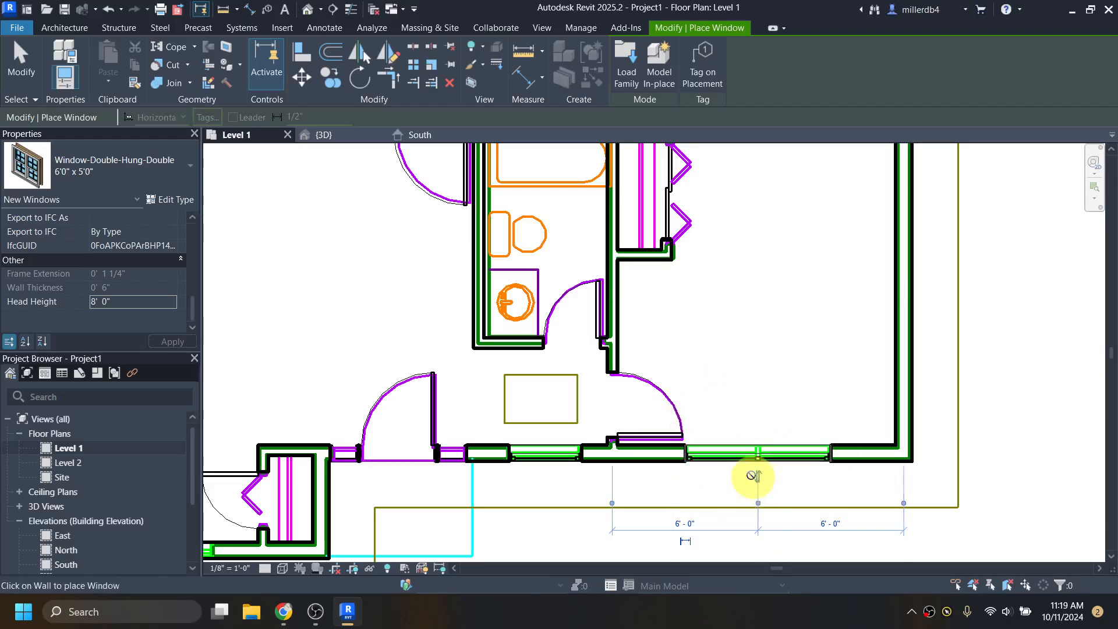
{"action": "scroll", "coordinate": [751, 472], "scroll_direction": "down", "scroll_amount": 3}
{"action": "scroll", "coordinate": [424, 519], "scroll_direction": "up", "scroll_amount": 3}
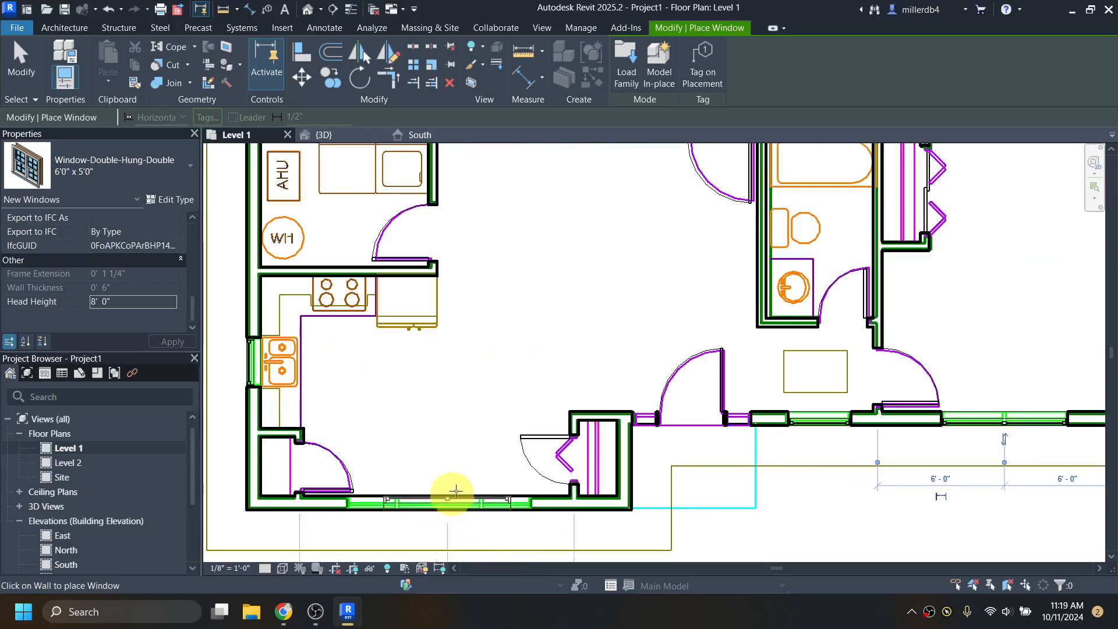
{"action": "key", "text": "Escape"}
{"action": "key", "text": "Escape"}
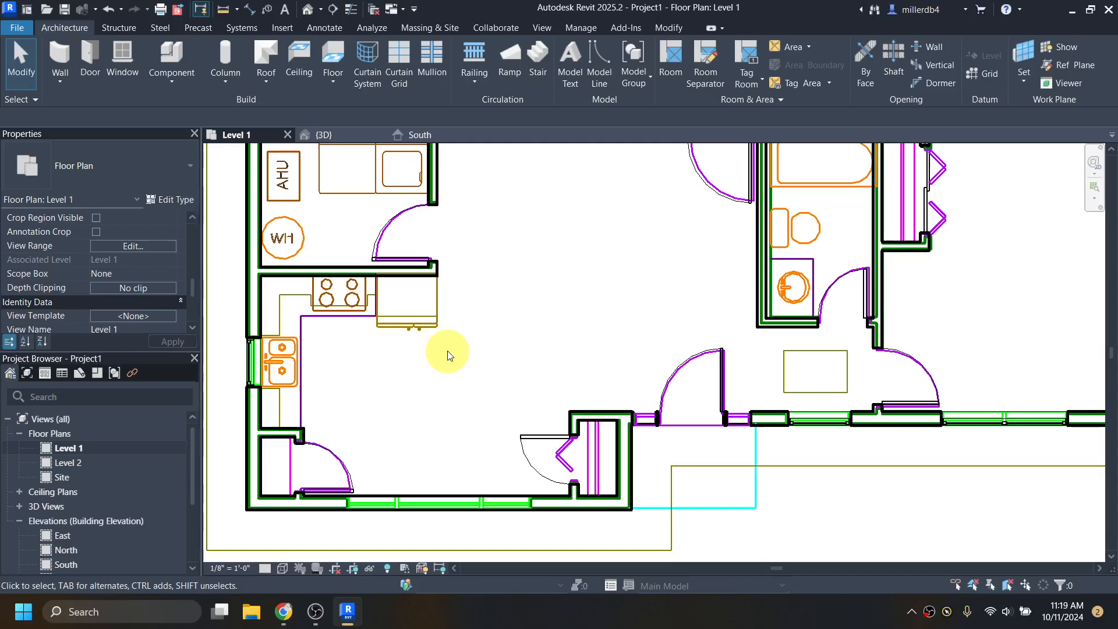
- Open the Autodesk family library (LF), browse the Windows results, and view the Dogwood PDF
{"action": "key", "text": "l"}
{"action": "key", "text": "f"}
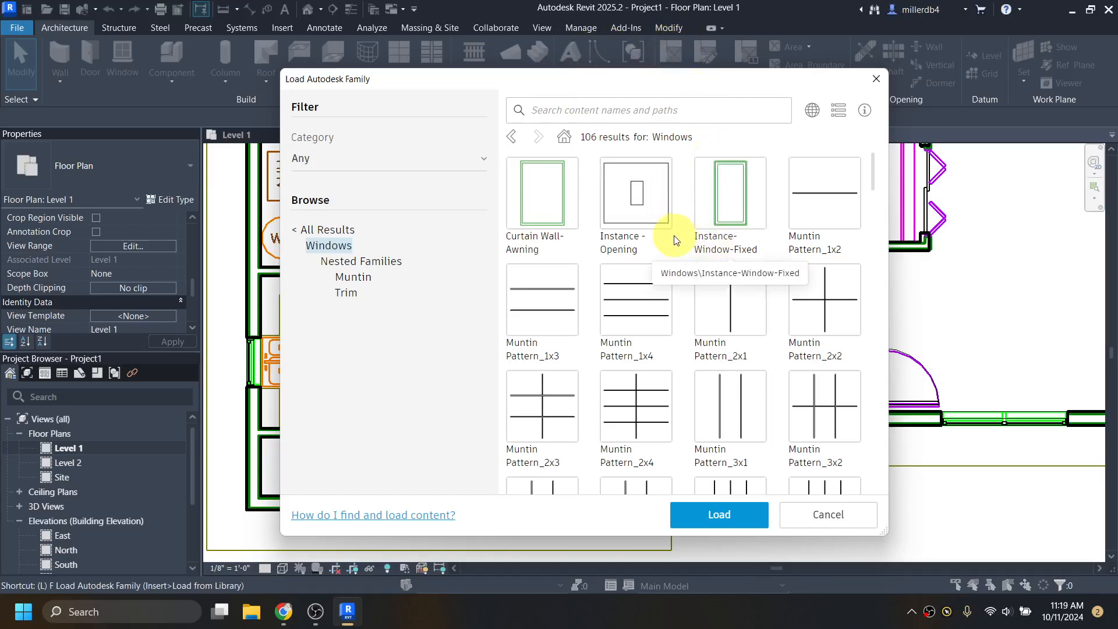
{"action": "scroll", "coordinate": [671, 250], "scroll_direction": "down", "scroll_amount": 5}
{"action": "scroll", "coordinate": [671, 252], "scroll_direction": "down", "scroll_amount": 15}
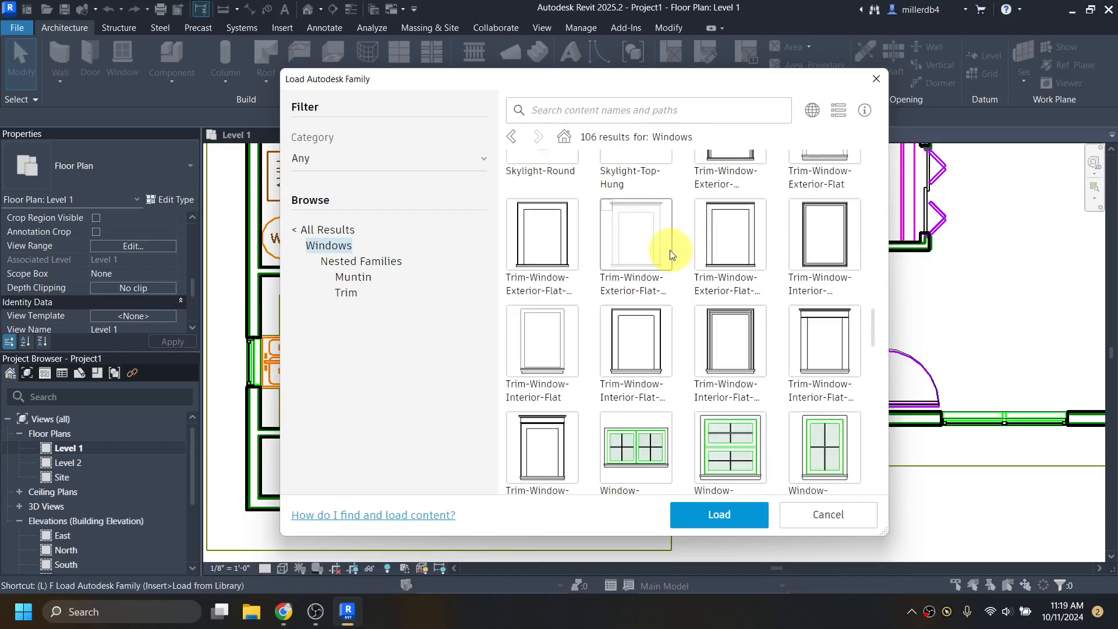
{"action": "scroll", "coordinate": [671, 252], "scroll_direction": "down", "scroll_amount": 4}
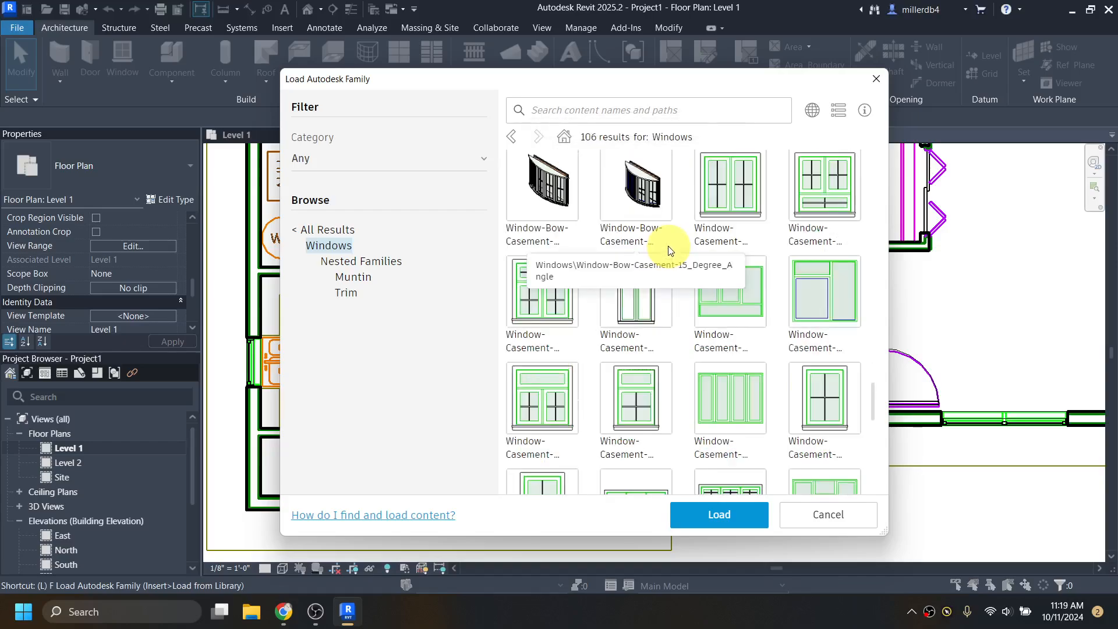
{"action": "scroll", "coordinate": [672, 245], "scroll_direction": "down", "scroll_amount": 2}
{"action": "left_click", "coordinate": [284, 611]}
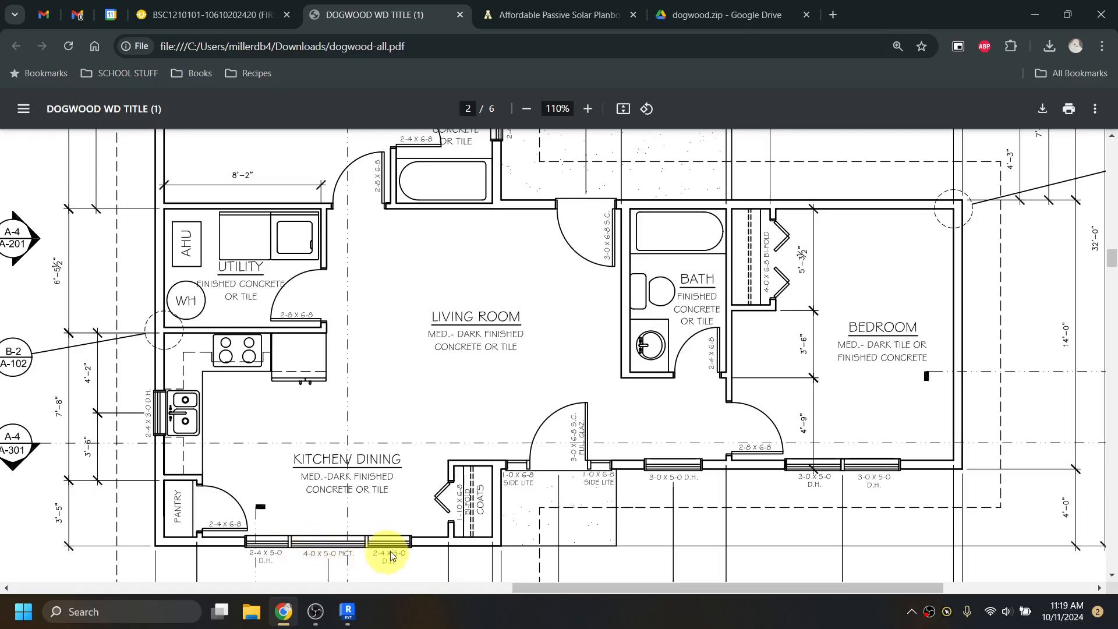
{"action": "mouse_move", "coordinate": [347, 617]}
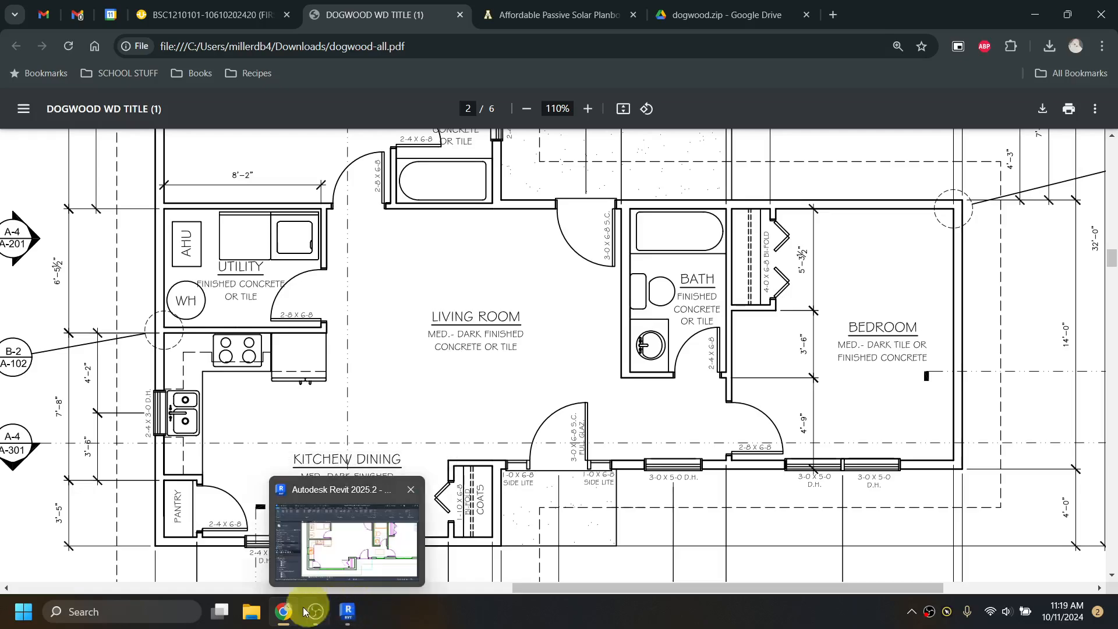
{"action": "mouse_move", "coordinate": [287, 616]}
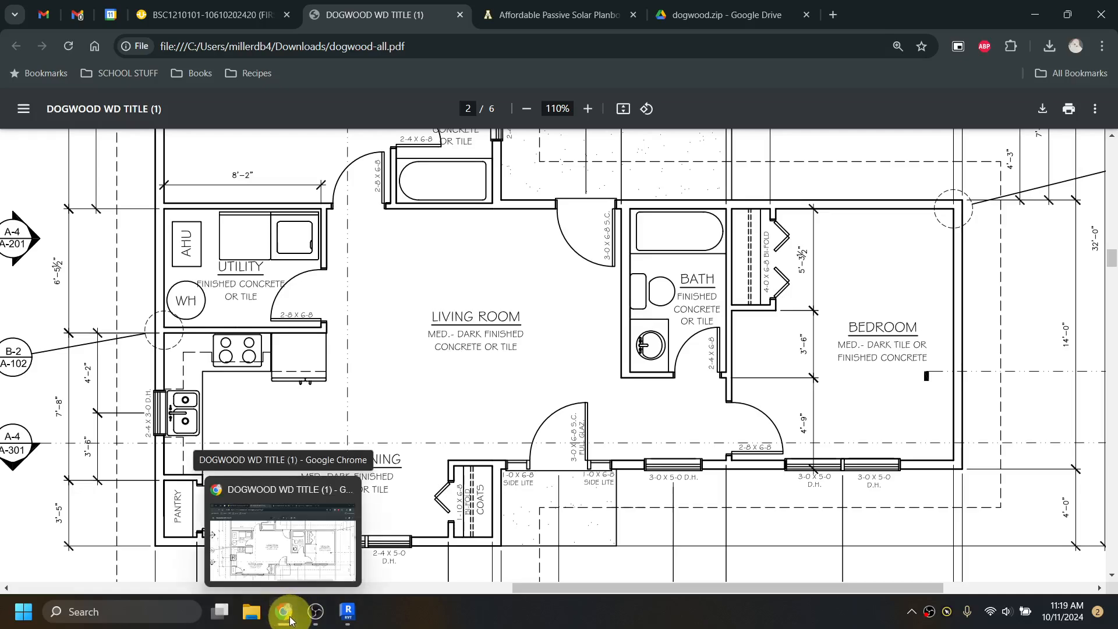
- Back in Revit, mark the Window-Casement family in the Windows library and load it
{"action": "left_click", "coordinate": [348, 611]}
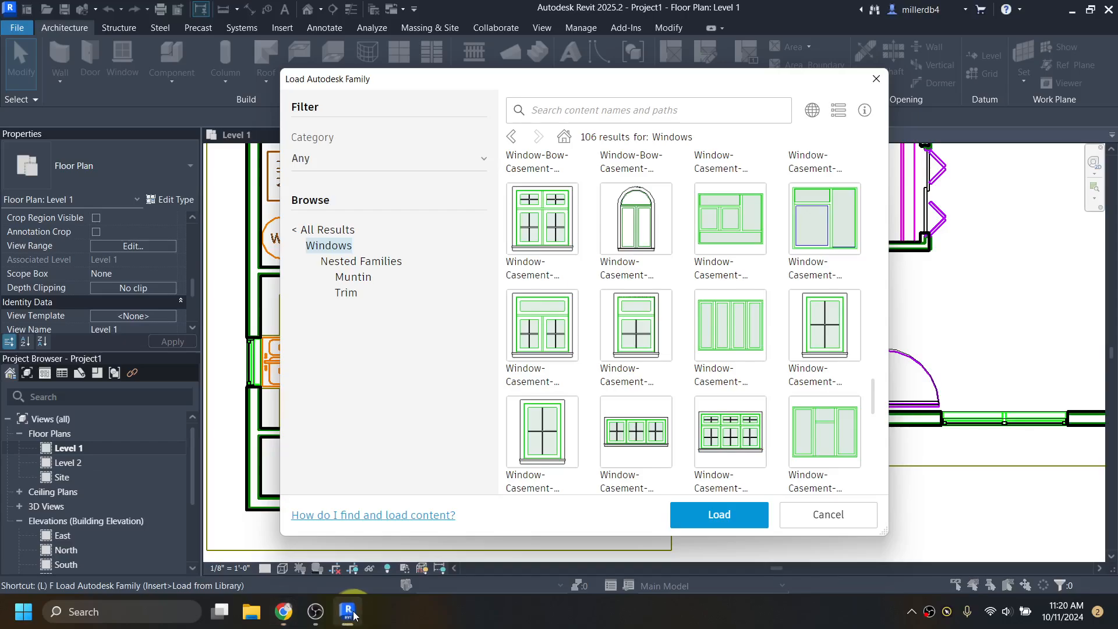
{"action": "scroll", "coordinate": [667, 341], "scroll_direction": "down", "scroll_amount": 3}
{"action": "scroll", "coordinate": [667, 337], "scroll_direction": "down", "scroll_amount": 3}
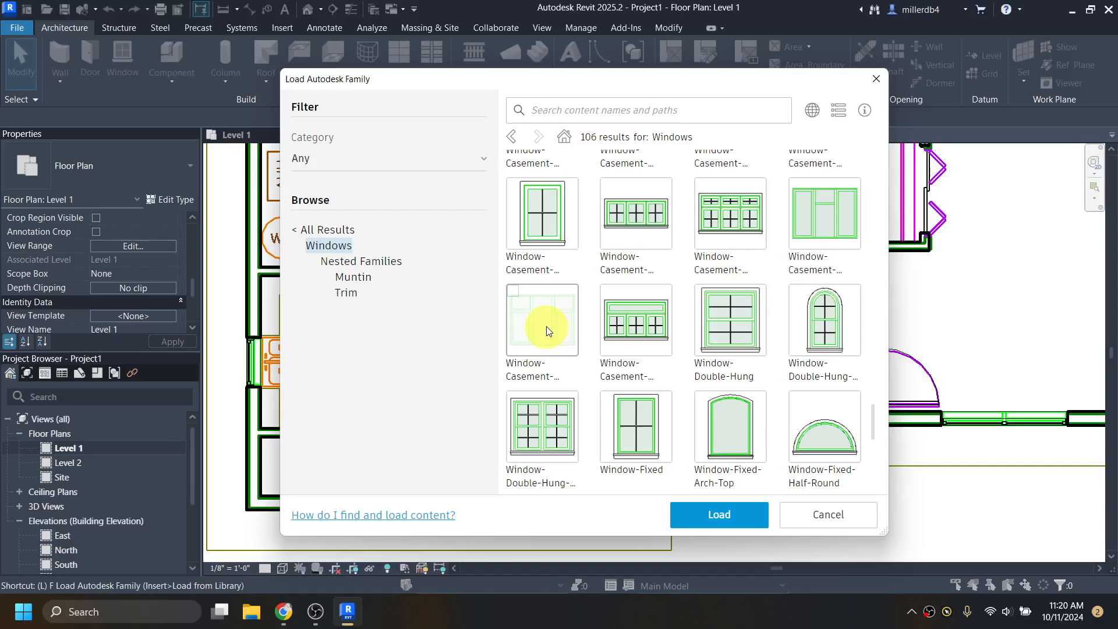
{"action": "scroll", "coordinate": [545, 321], "scroll_direction": "down", "scroll_amount": 1}
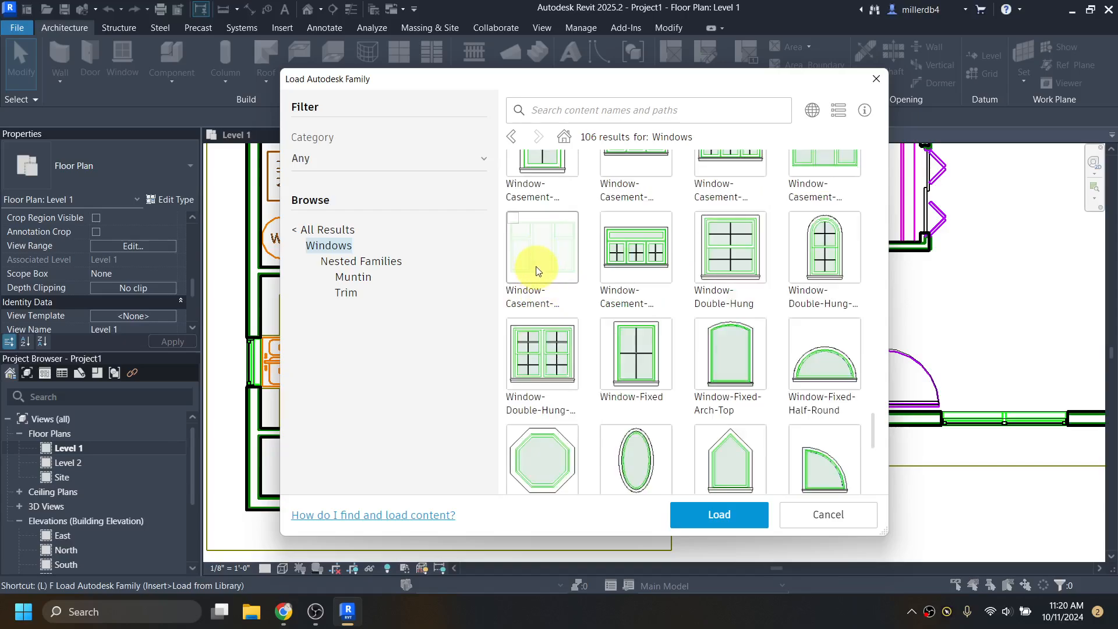
{"action": "scroll", "coordinate": [545, 279], "scroll_direction": "up", "scroll_amount": 1}
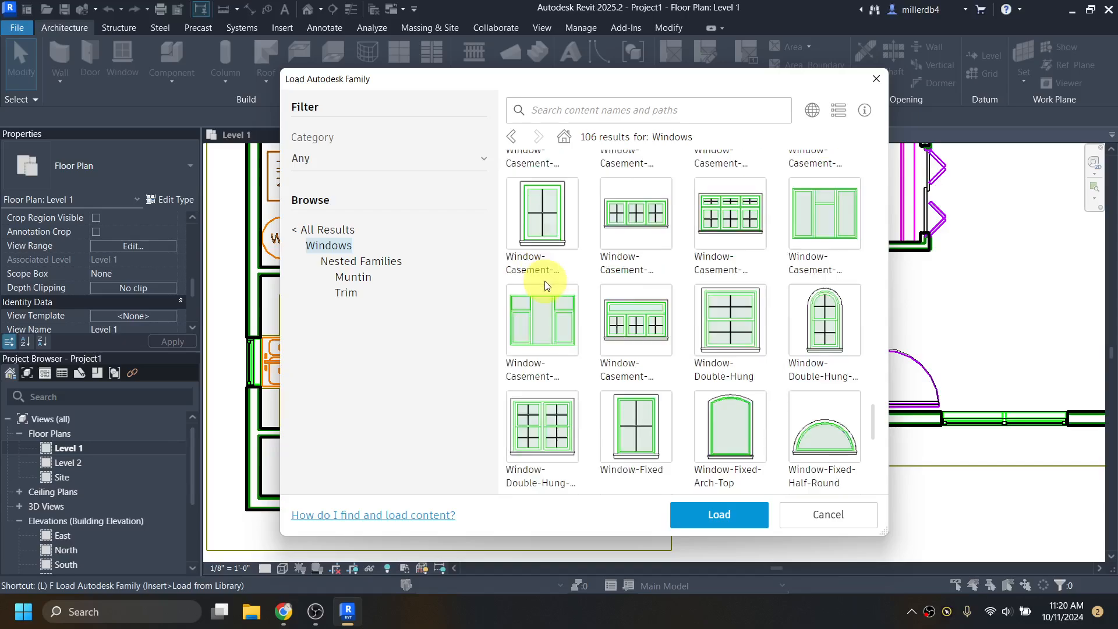
{"action": "left_click", "coordinate": [530, 334]}
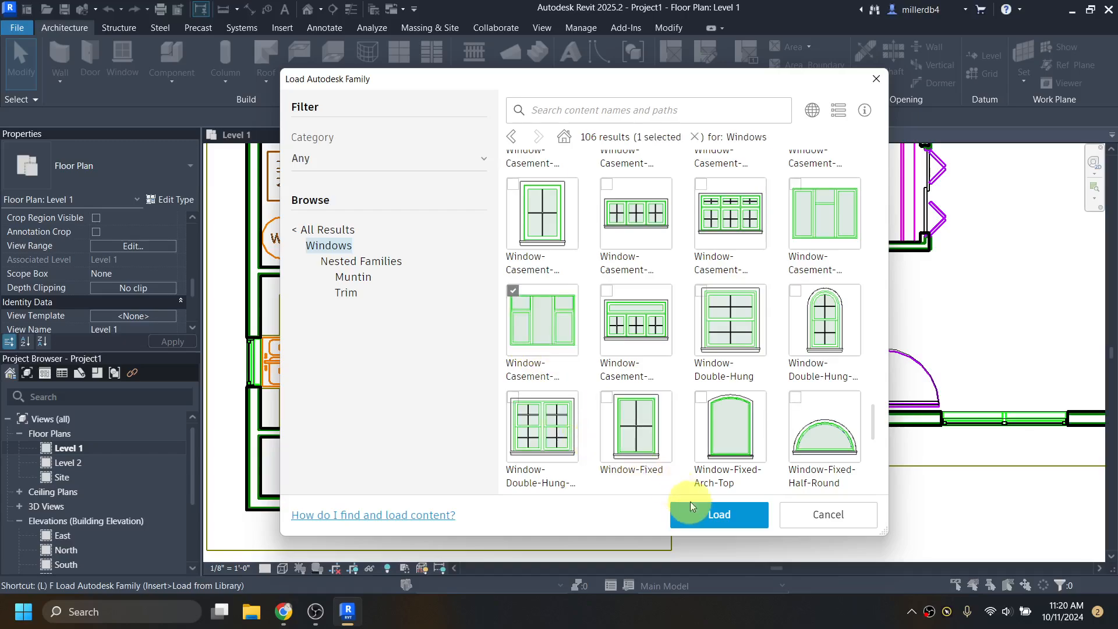
{"action": "left_click", "coordinate": [701, 519]}
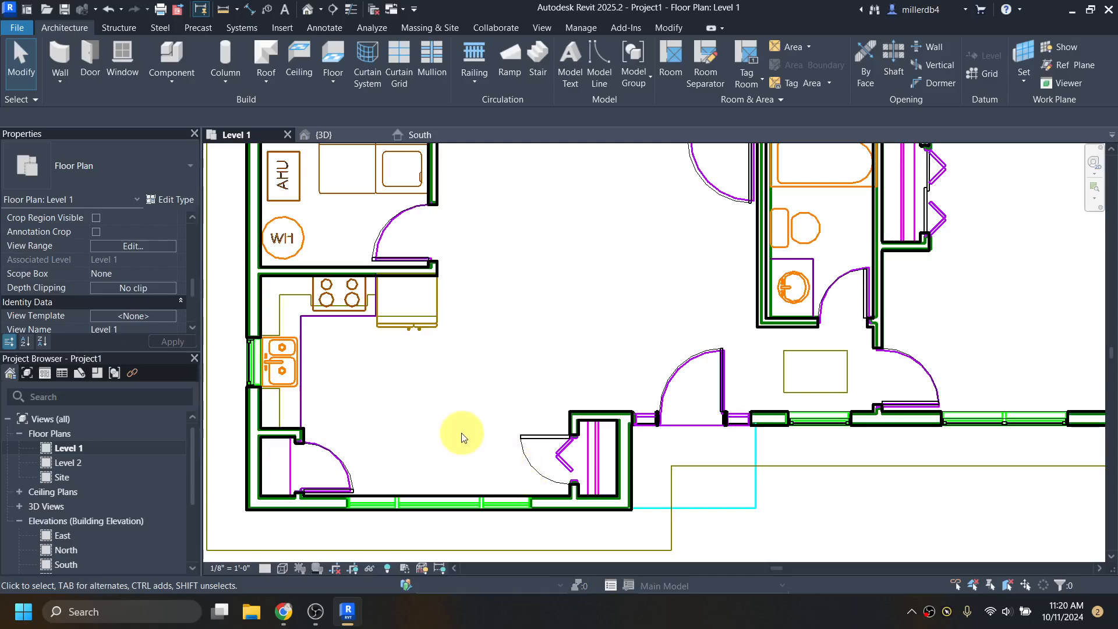
- Start the Window tool and open Type Properties for the Window-Casement-Triple-Side-Transom 72" x 53" type
{"action": "left_click", "coordinate": [121, 50]}
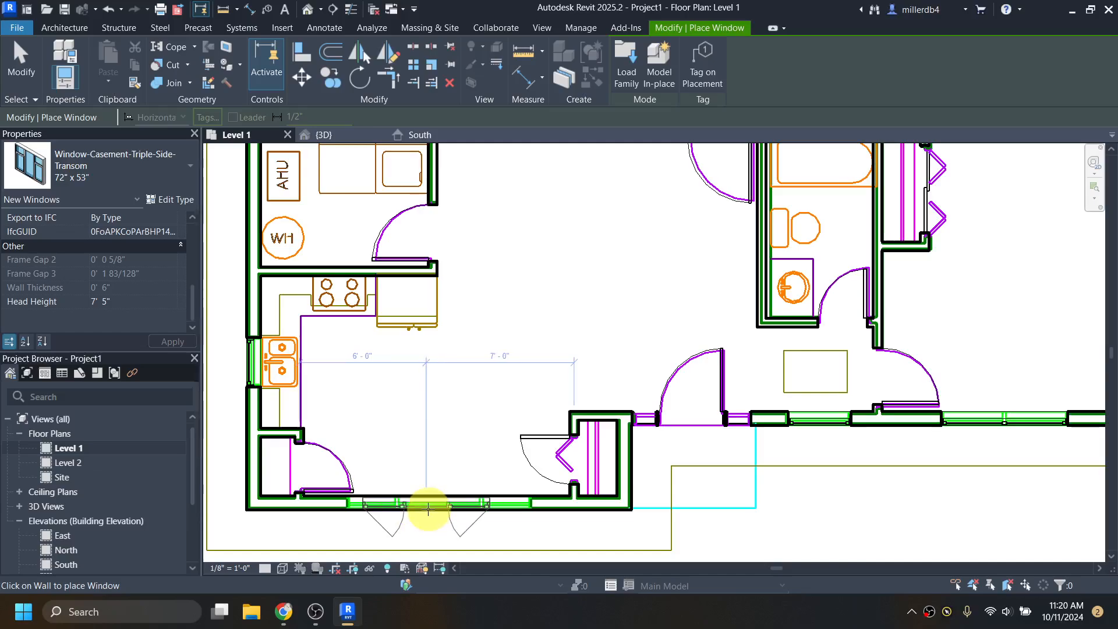
{"action": "left_click", "coordinate": [171, 201]}
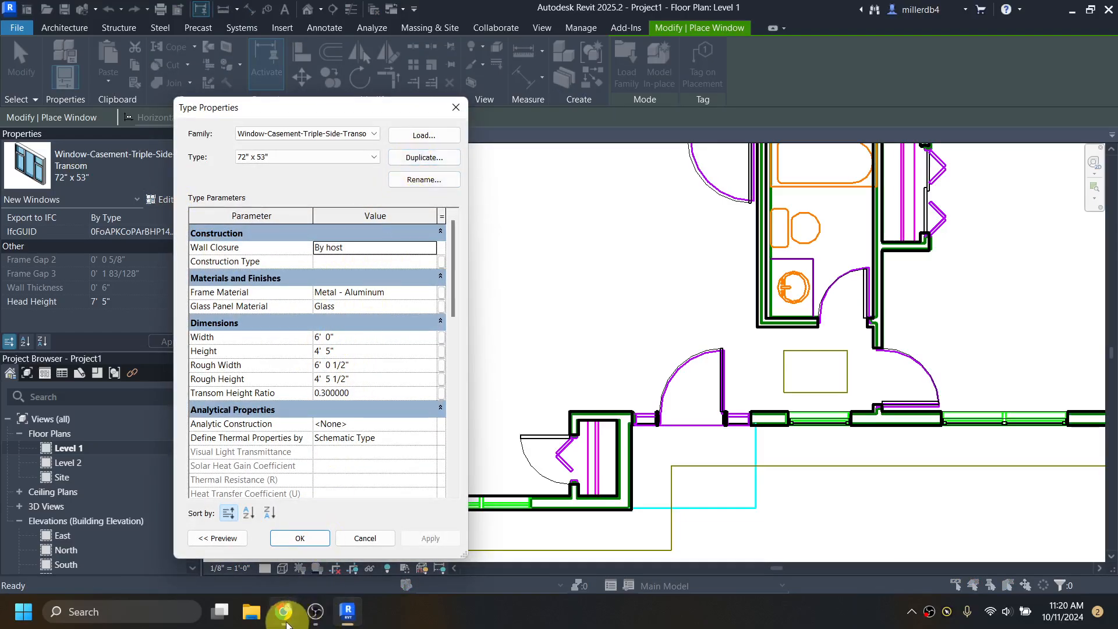
{"action": "mouse_move", "coordinate": [284, 611]}
{"action": "left_click", "coordinate": [284, 533]}
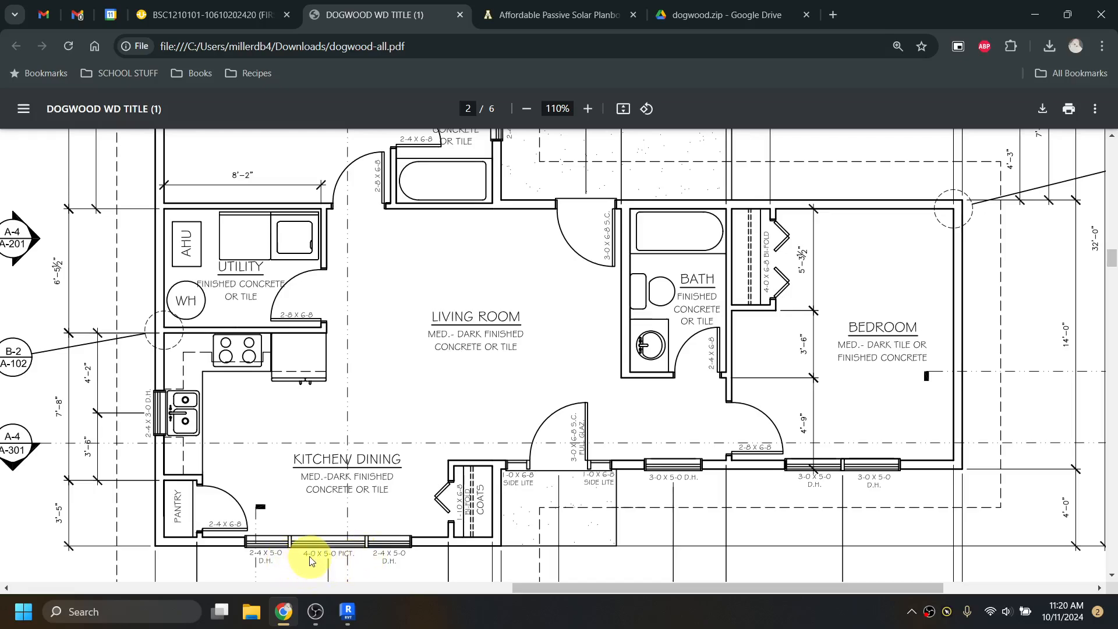
{"action": "mouse_move", "coordinate": [288, 608]}
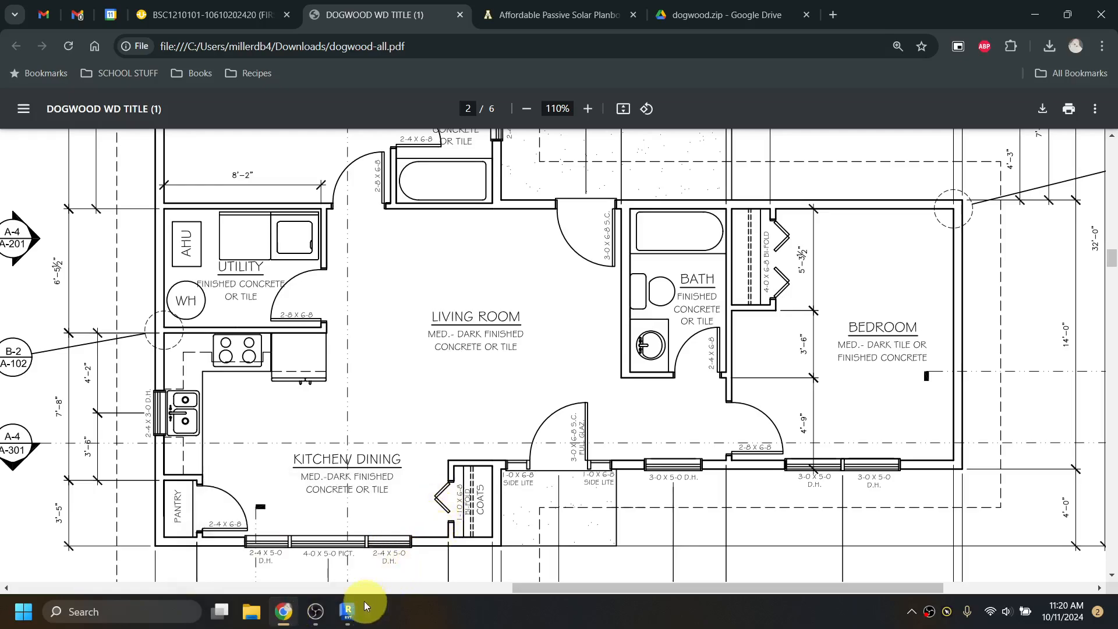
{"action": "left_click", "coordinate": [348, 610]}
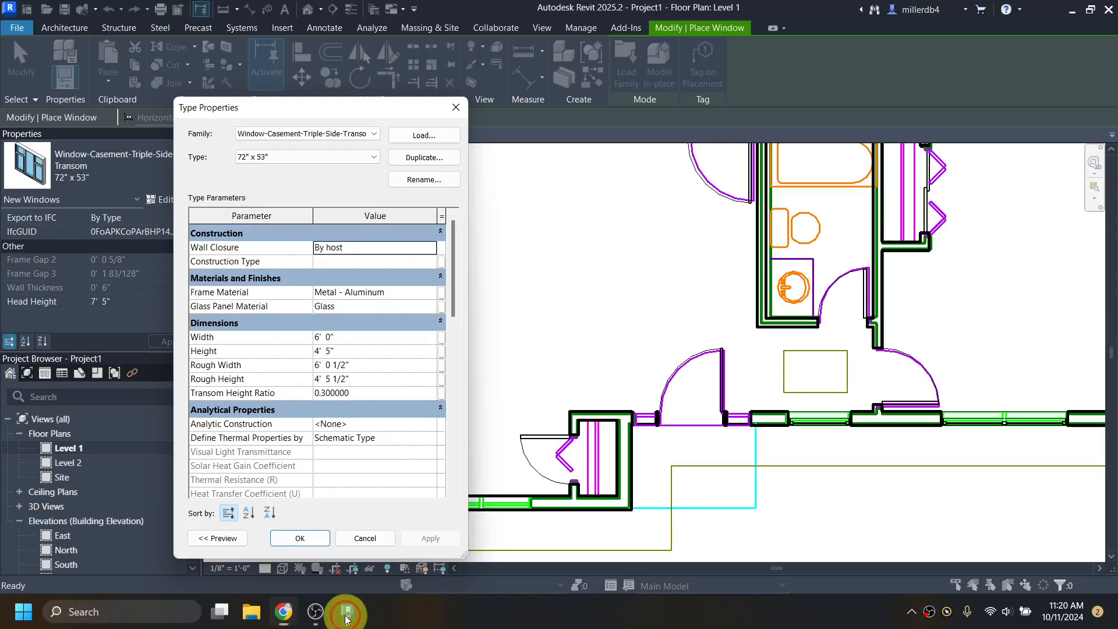
- Duplicate the 72" x 53" window as type 8'8" x 5'0" with width 8' 8" and height 5' 0"
{"action": "left_click", "coordinate": [439, 158]}
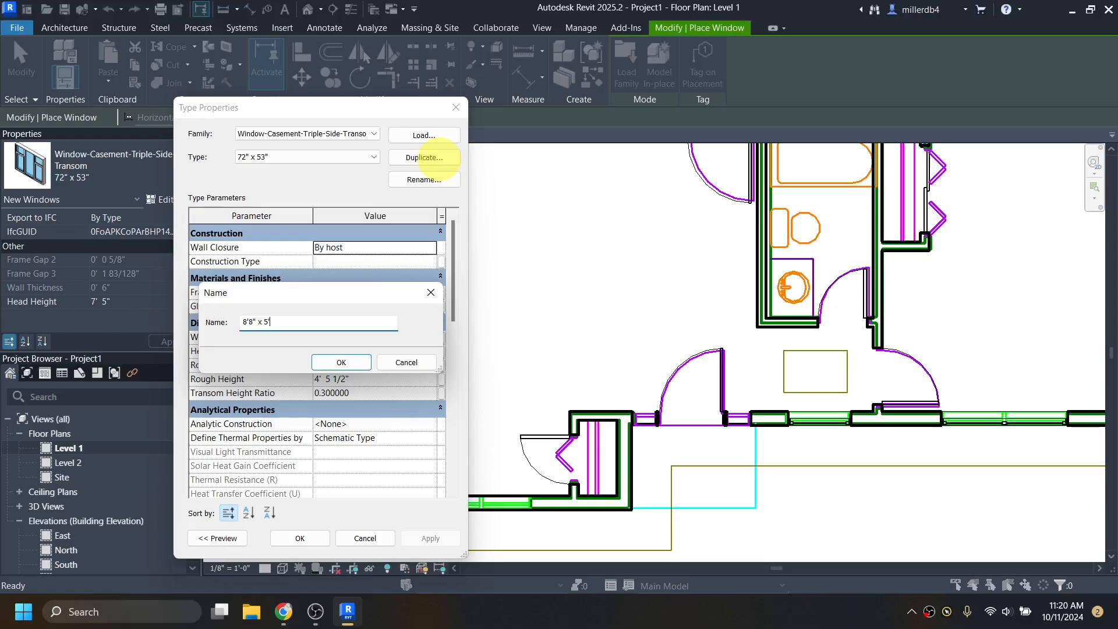
{"action": "left_click", "coordinate": [338, 362]}
{"action": "left_click", "coordinate": [344, 337]}
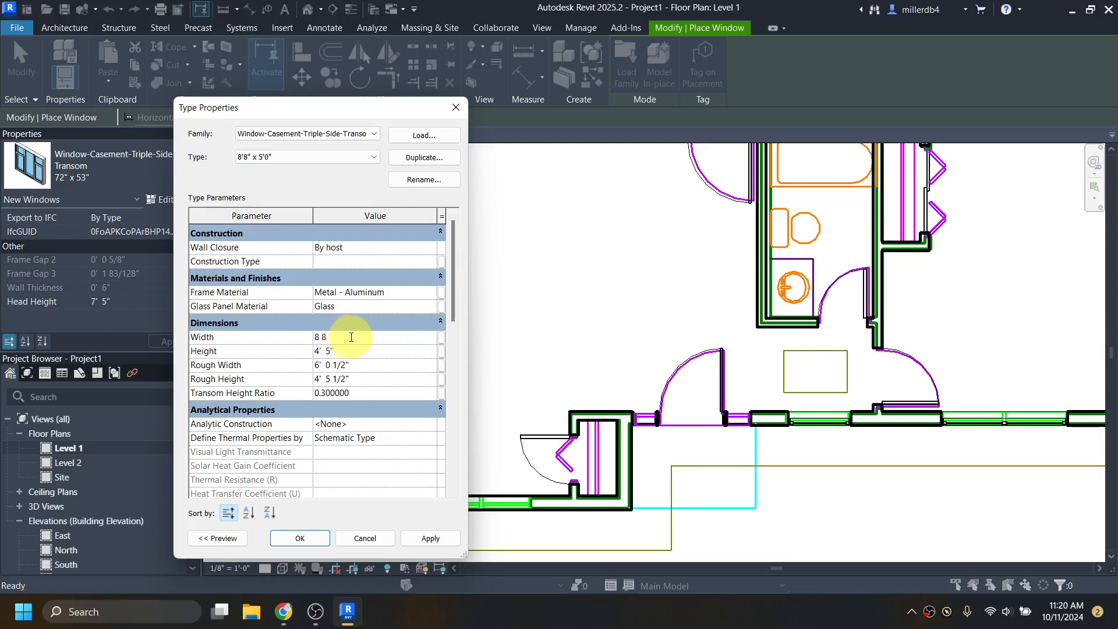
{"action": "left_click", "coordinate": [354, 350]}
{"action": "type", "text": "5"}
{"action": "left_click", "coordinate": [398, 339]}
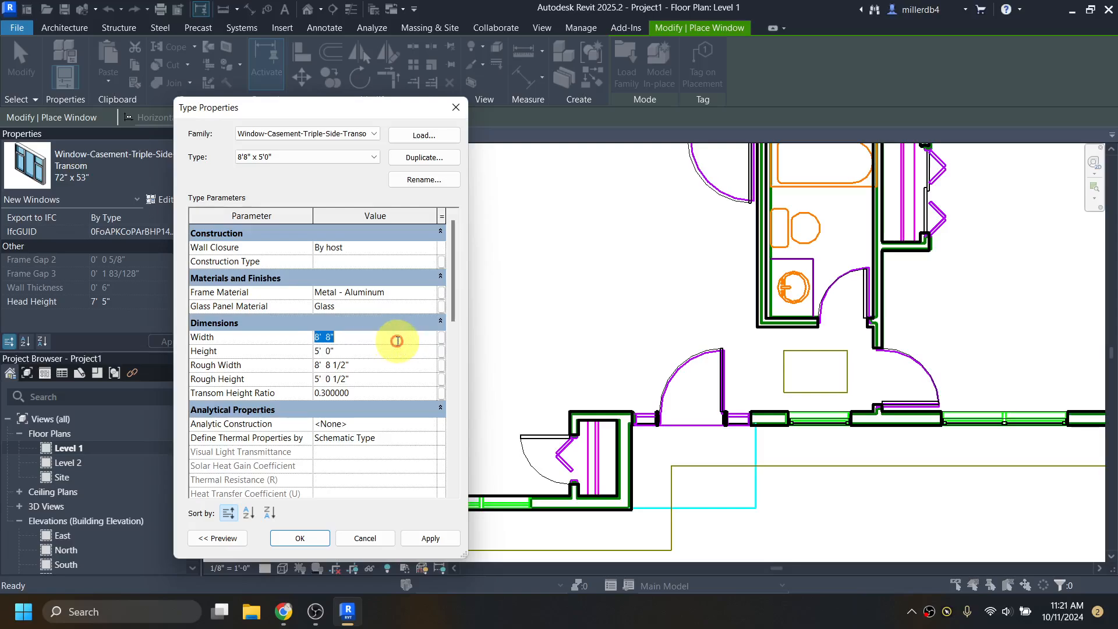
{"action": "left_click", "coordinate": [303, 539]}
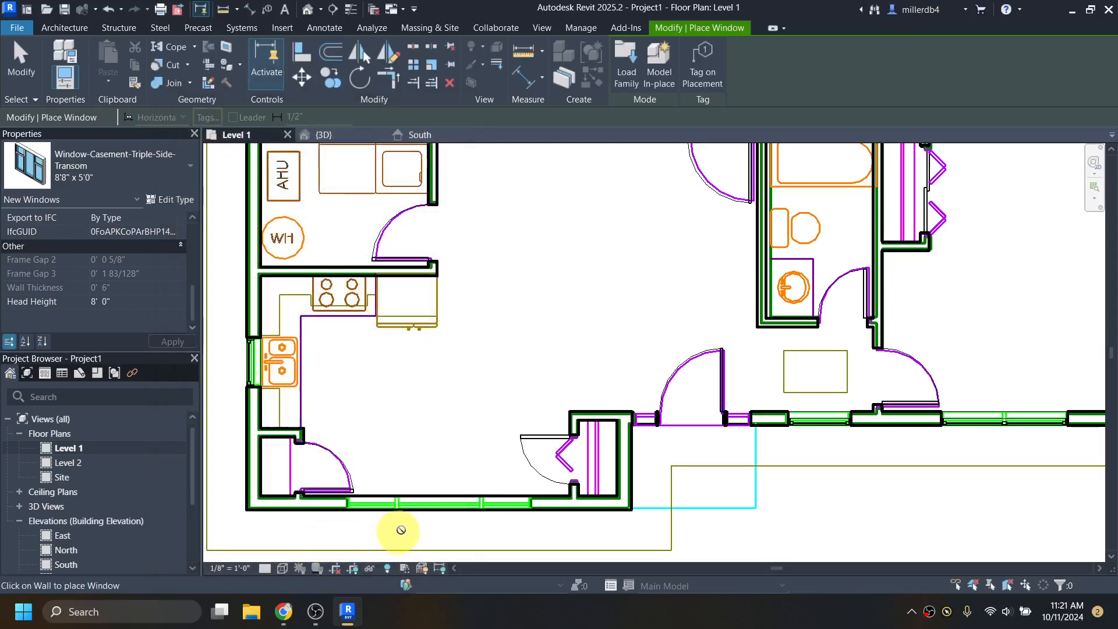
- Place the 8'8" x 5'0" casement window in the bottom kitchen wall and finish placing windows
{"action": "left_click", "coordinate": [434, 513]}
{"action": "scroll", "coordinate": [428, 518], "scroll_direction": "up", "scroll_amount": 2}
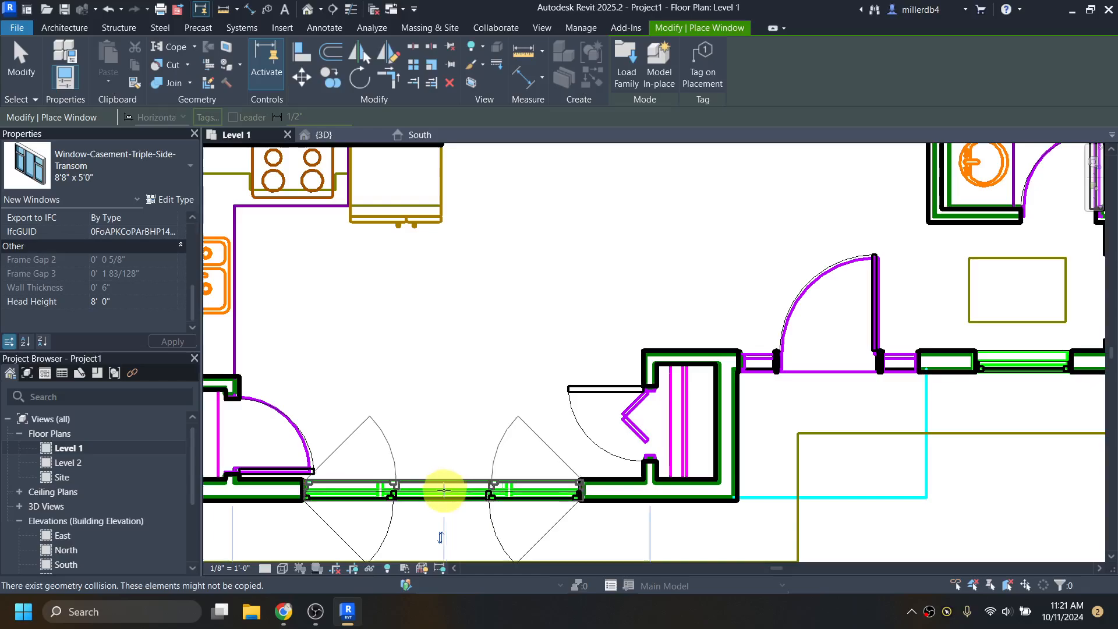
{"action": "scroll", "coordinate": [437, 487], "scroll_direction": "down", "scroll_amount": 4}
{"action": "scroll", "coordinate": [557, 488], "scroll_direction": "down", "scroll_amount": 1}
{"action": "middle_click_drag", "start_coordinate": [557, 489], "coordinate": [464, 456]}
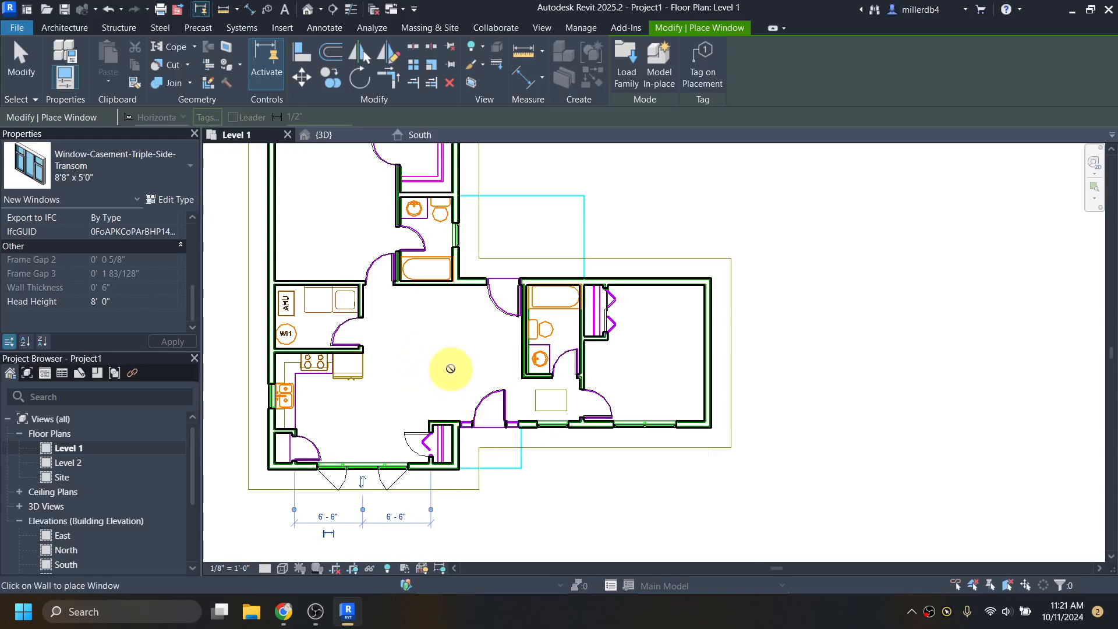
{"action": "key", "text": "Escape"}
{"action": "key", "text": "Escape"}
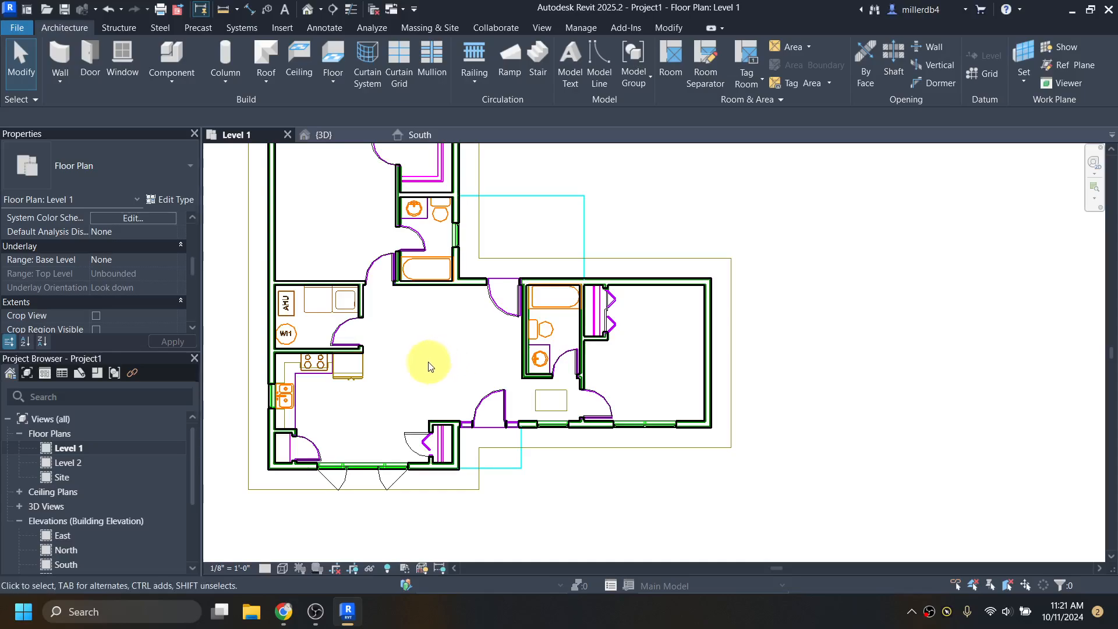
- Open the default 3D view and orbit to inspect the new window in the front wall
{"action": "left_click", "coordinate": [307, 14]}
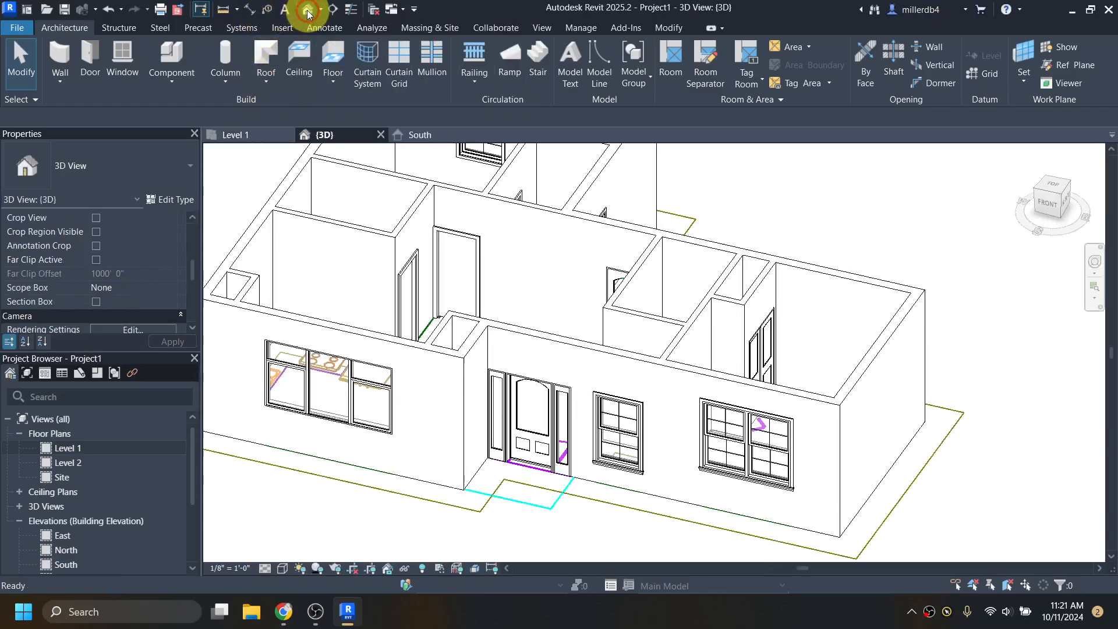
{"action": "middle_click_drag", "start_coordinate": [419, 456], "coordinate": [571, 357], "text": "shift"}
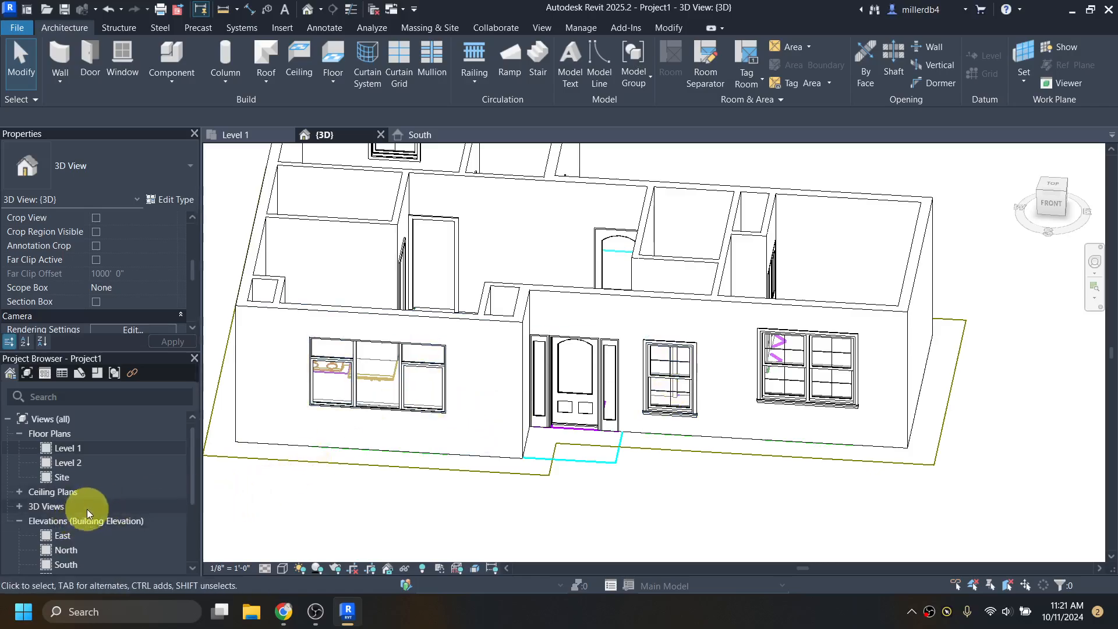
- In the South elevation, set the triple casement window's Head Height to 6' 8"
{"action": "double_click", "coordinate": [66, 564]}
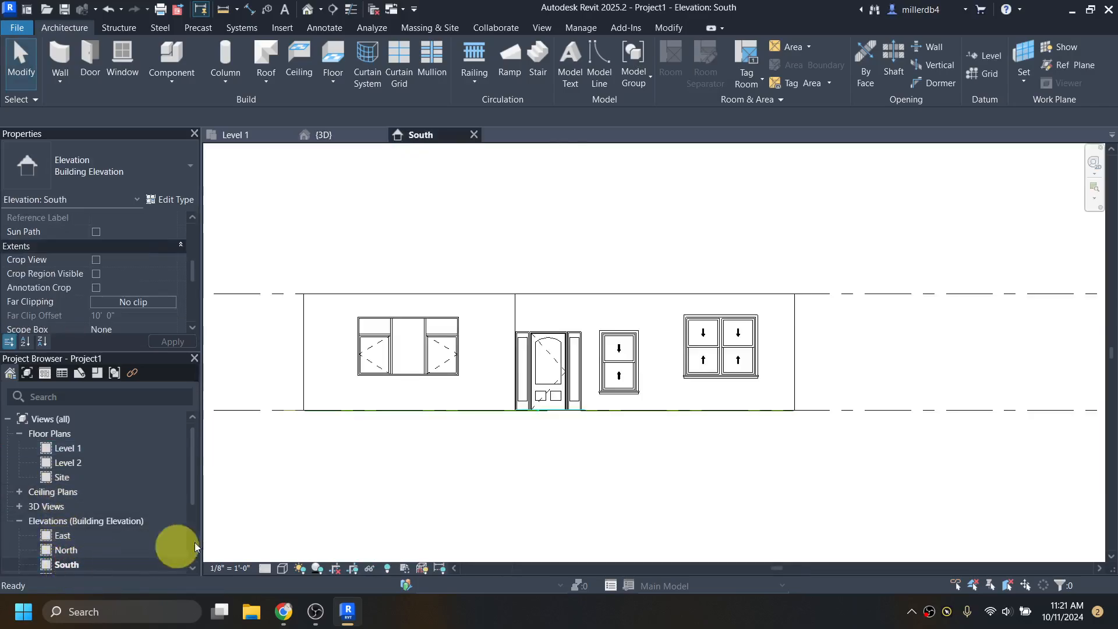
{"action": "left_click", "coordinate": [436, 368]}
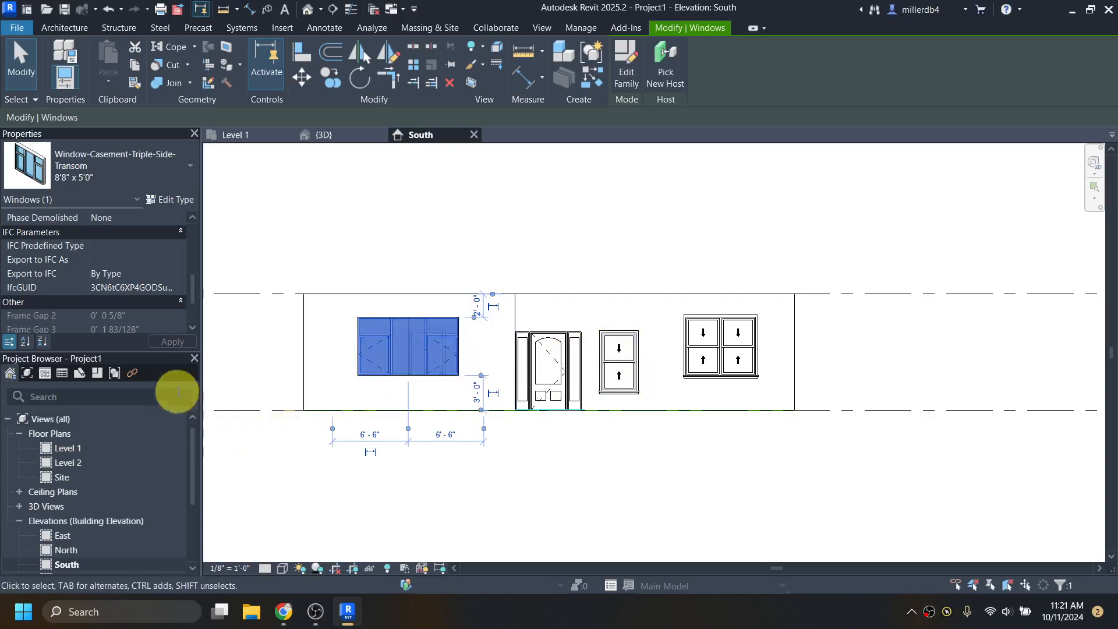
{"action": "left_click", "coordinate": [204, 386]}
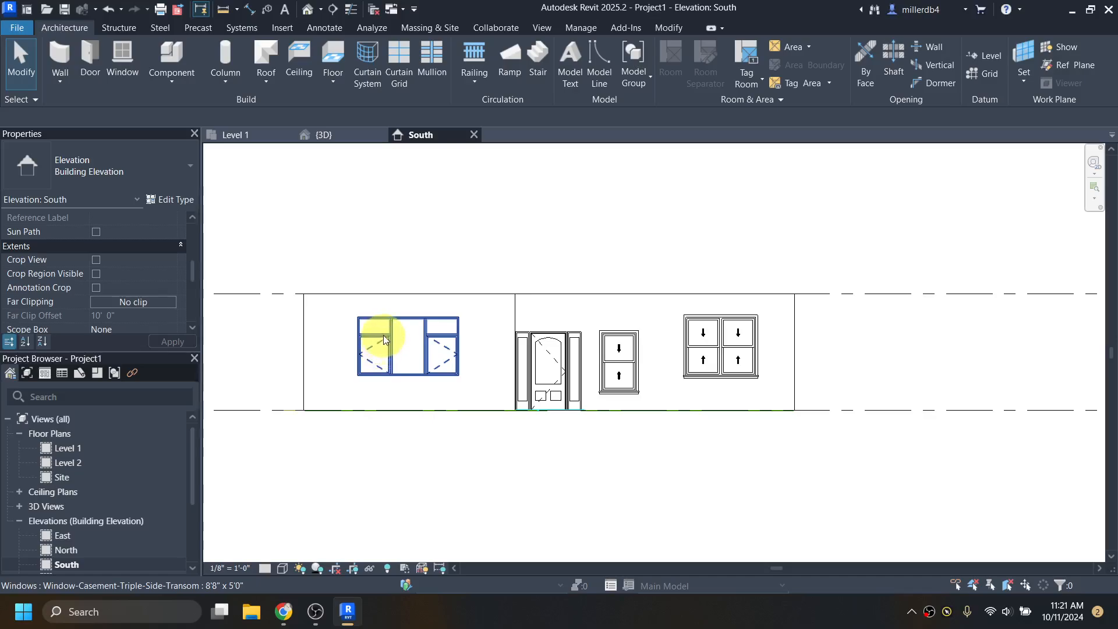
{"action": "left_click", "coordinate": [386, 338]}
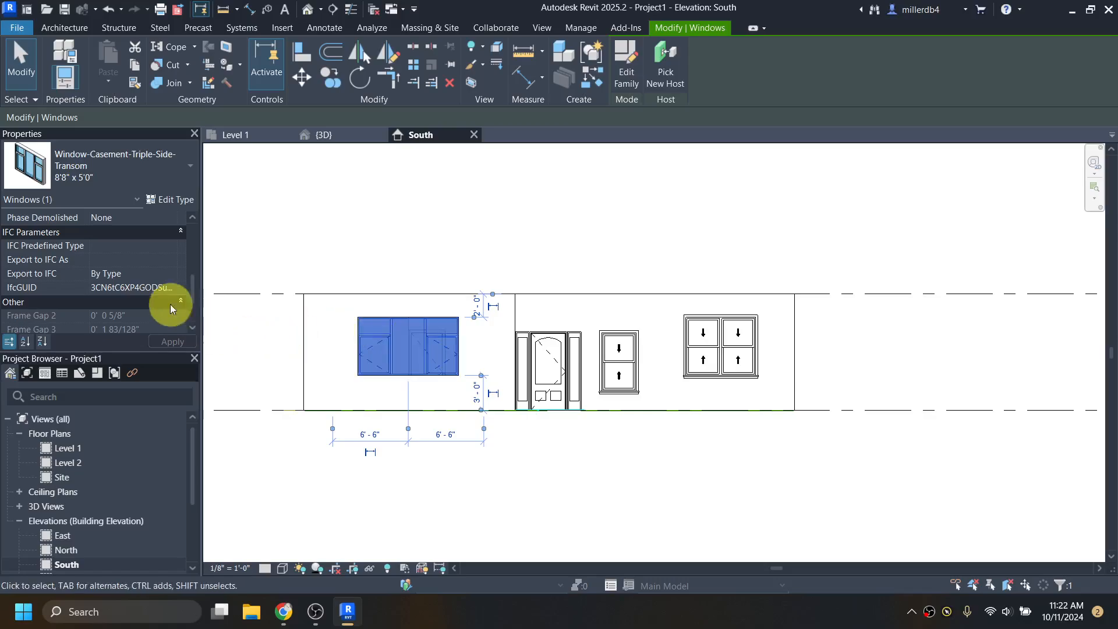
{"action": "scroll", "coordinate": [148, 267], "scroll_direction": "down", "scroll_amount": 2}
{"action": "left_click", "coordinate": [121, 302]}
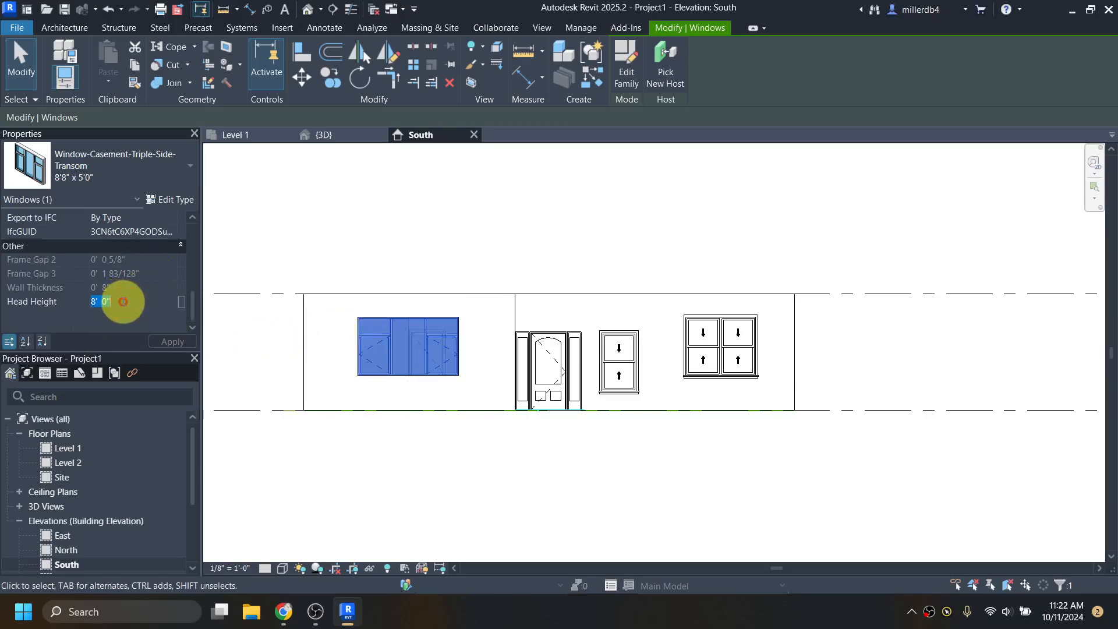
{"action": "type", "text": "6 8"}
{"action": "key", "text": "Return"}
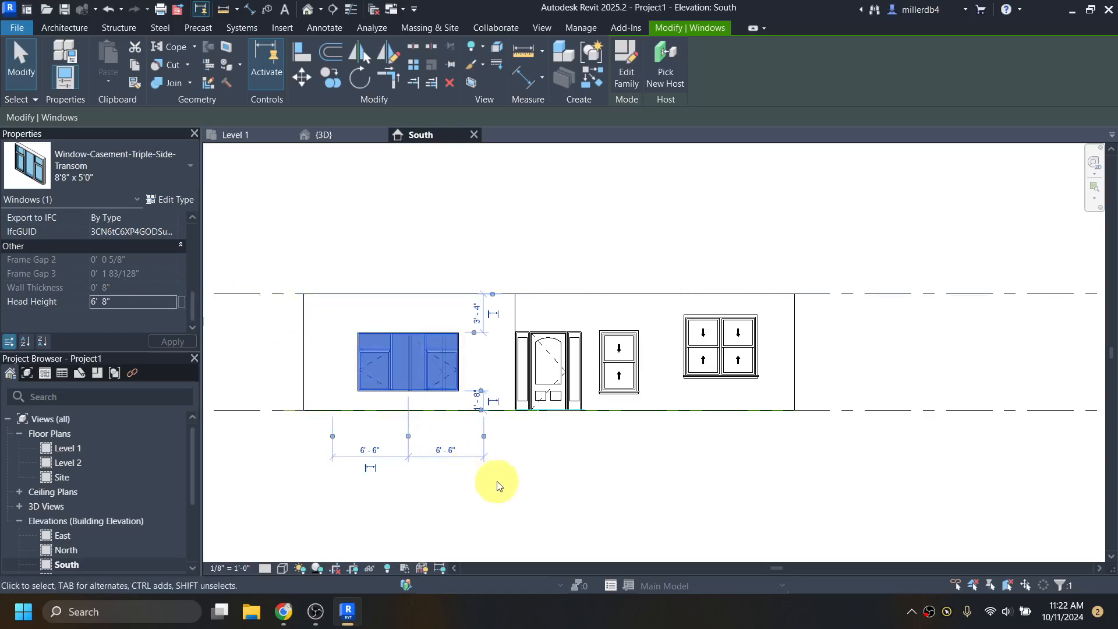
- Deselect the window, zoom into the elevation, and start Align with AL
{"action": "left_click", "coordinate": [539, 480]}
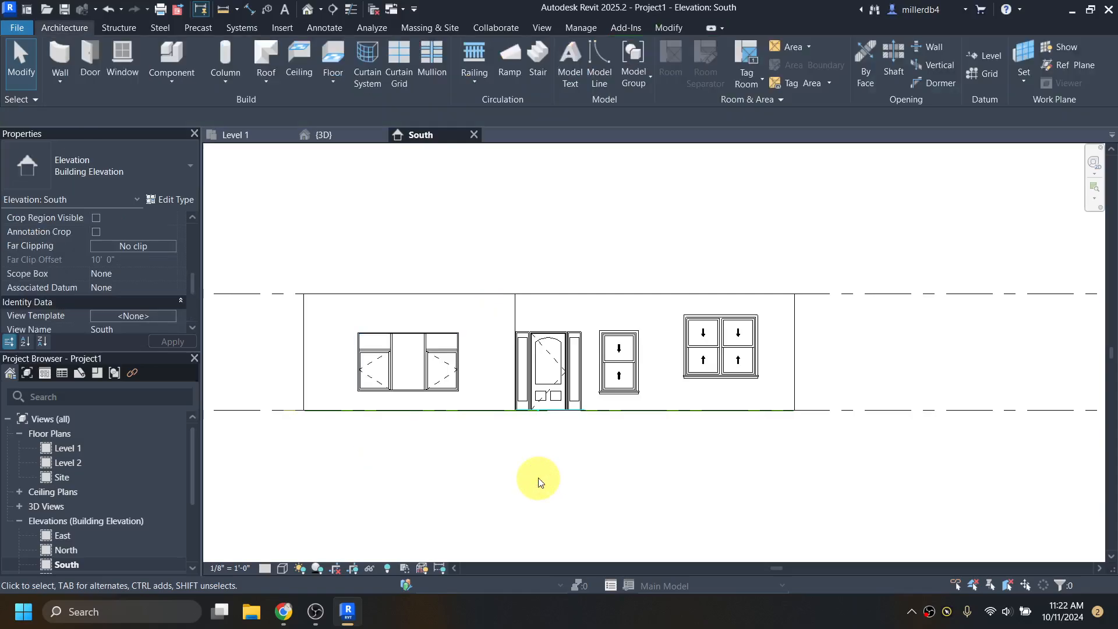
{"action": "scroll", "coordinate": [539, 474], "scroll_direction": "up", "scroll_amount": 4}
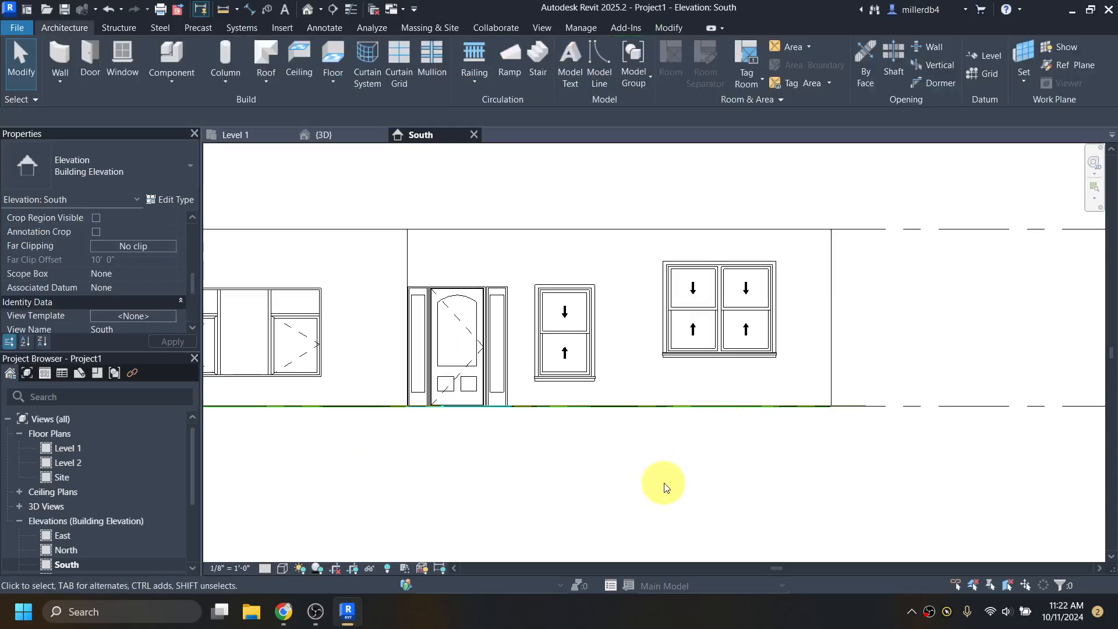
{"action": "middle_click_drag", "start_coordinate": [656, 481], "coordinate": [671, 561]}
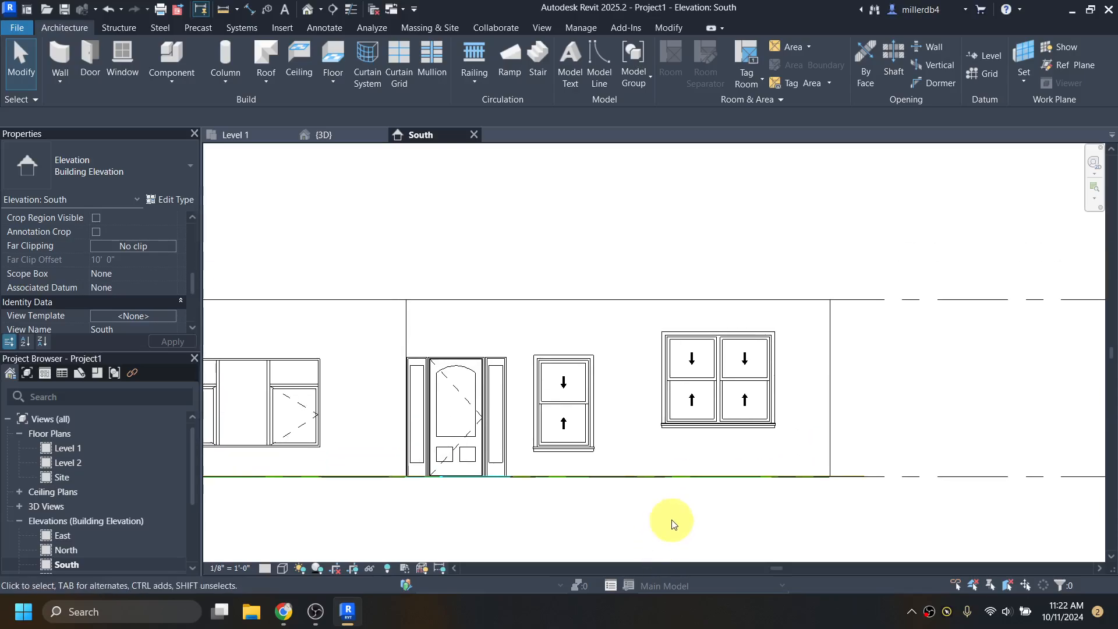
{"action": "key", "text": "a"}
{"action": "key", "text": "l"}
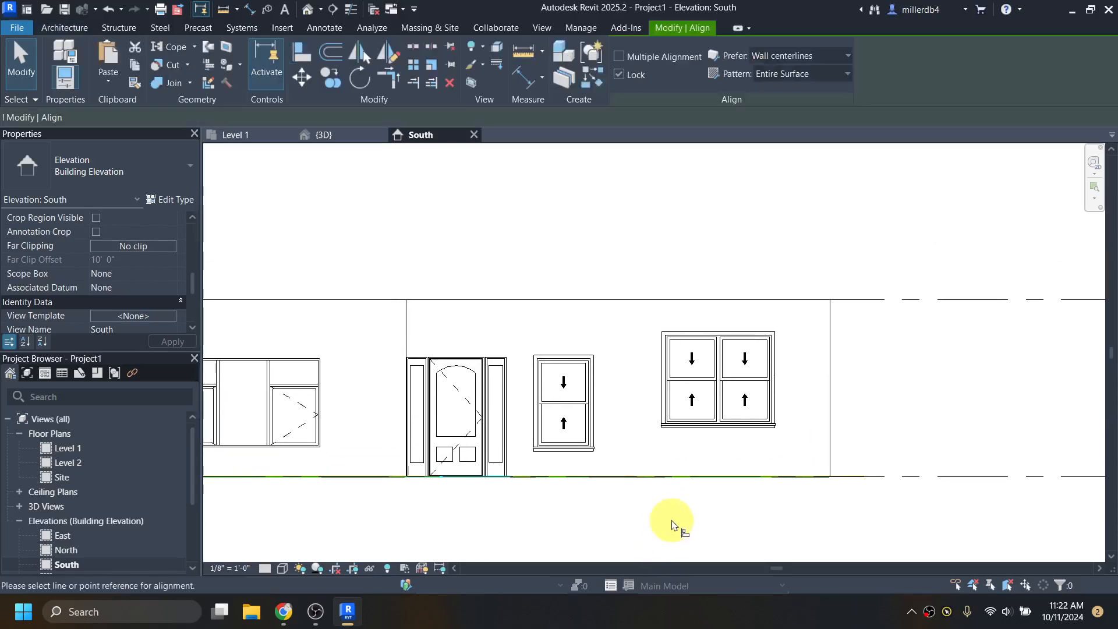
- Align the double window's top edge to the double-hung window's top
{"action": "left_click", "coordinate": [578, 359]}
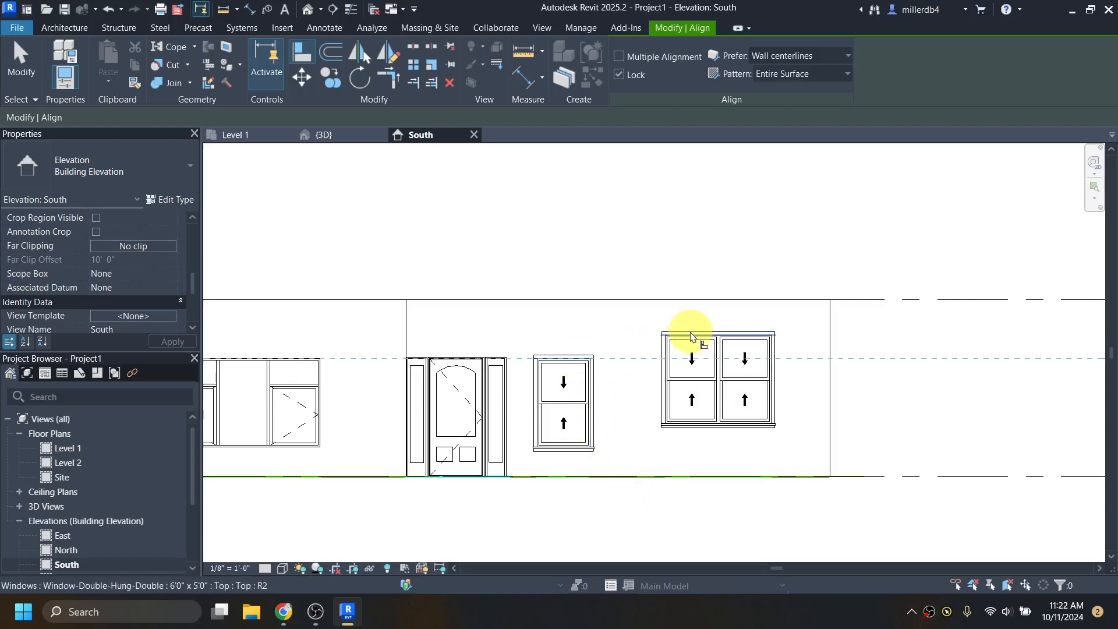
{"action": "left_click", "coordinate": [690, 336]}
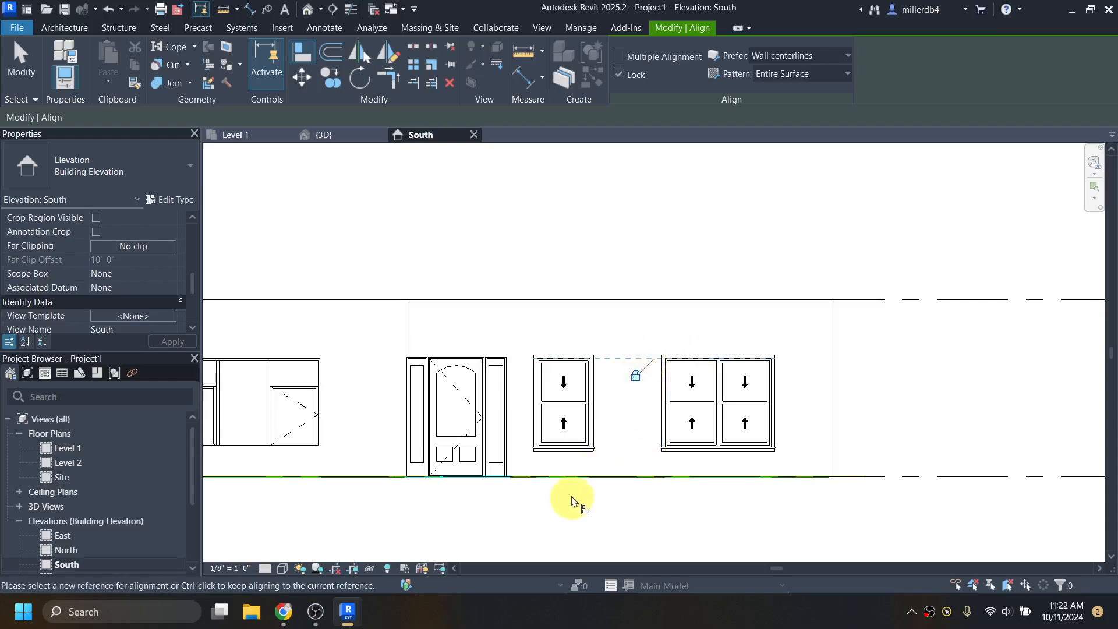
{"action": "key", "text": "Escape"}
{"action": "key", "text": "Escape"}
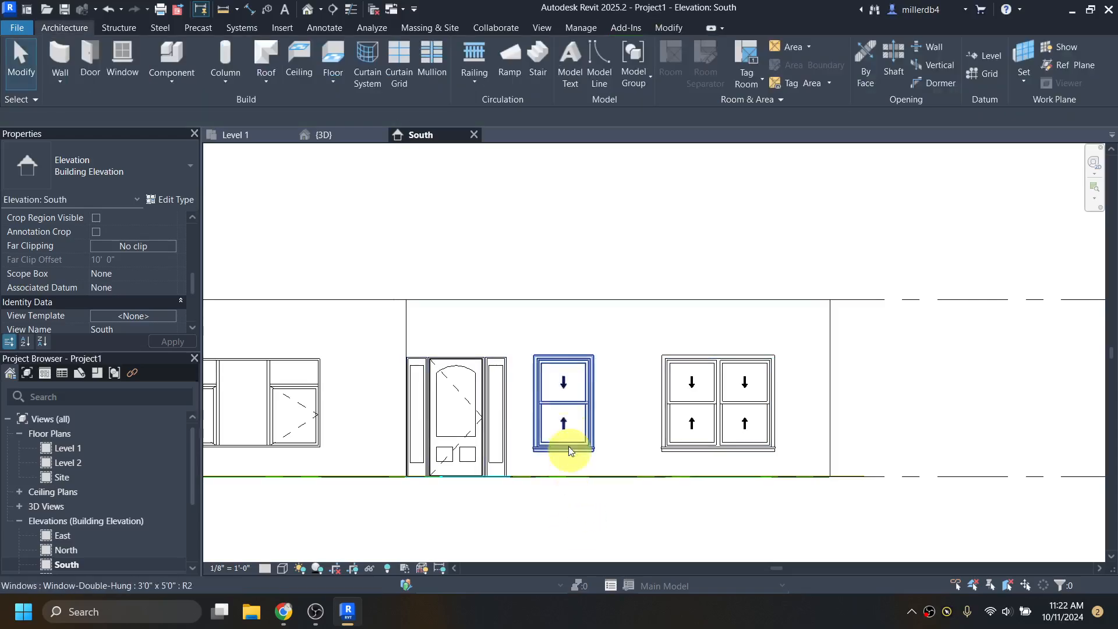
- Change the 3' x 5' double-hung window's head height from 7' 0" to 6' 8"
{"action": "left_click", "coordinate": [577, 407]}
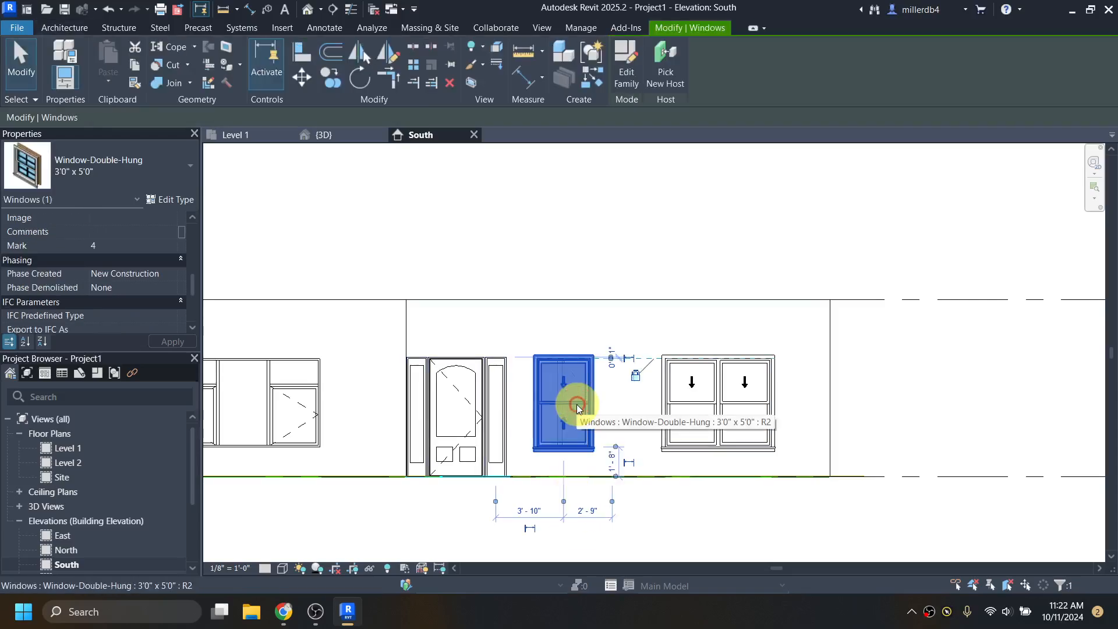
{"action": "key", "text": "Up"}
{"action": "key", "text": "Up"}
{"action": "key", "text": "Up"}
{"action": "key", "text": "Up"}
{"action": "key", "text": "Up"}
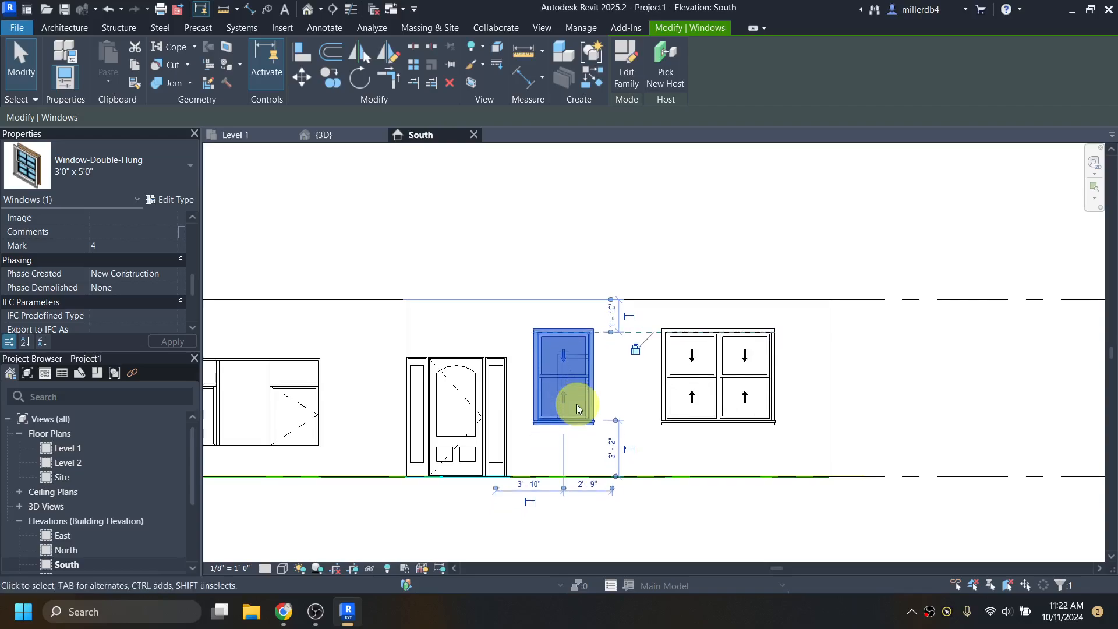
{"action": "key", "text": "Down"}
{"action": "key", "text": "Down"}
{"action": "key", "text": "Down"}
{"action": "key", "text": "Down"}
{"action": "key", "text": "Down"}
{"action": "key", "text": "Down"}
{"action": "key", "text": "Down"}
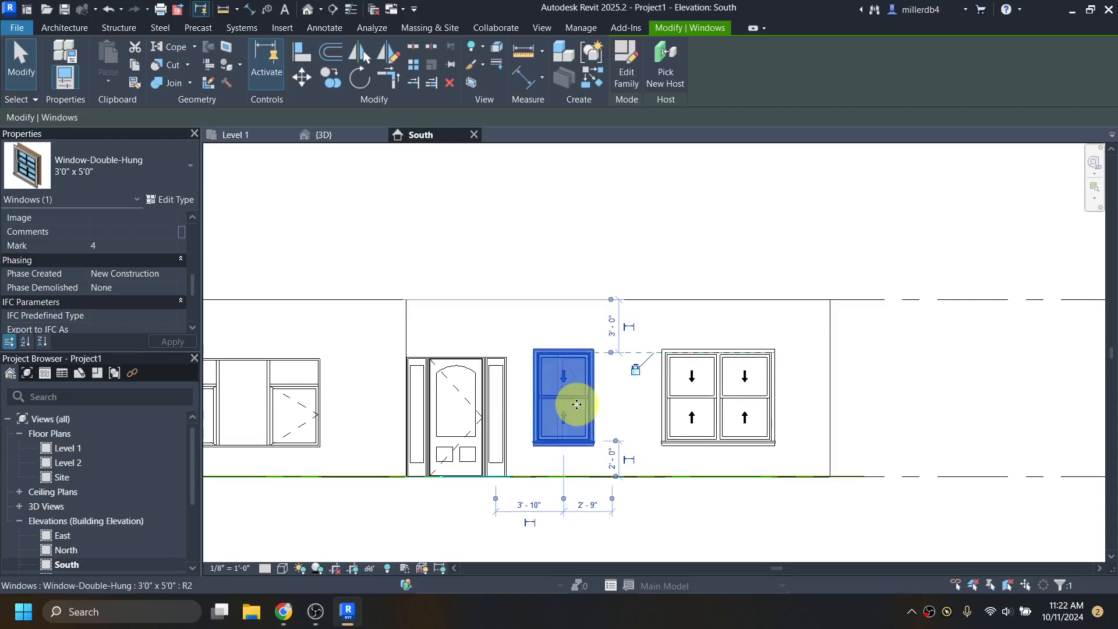
{"action": "scroll", "coordinate": [137, 299], "scroll_direction": "down", "scroll_amount": 4}
{"action": "left_click", "coordinate": [133, 303]}
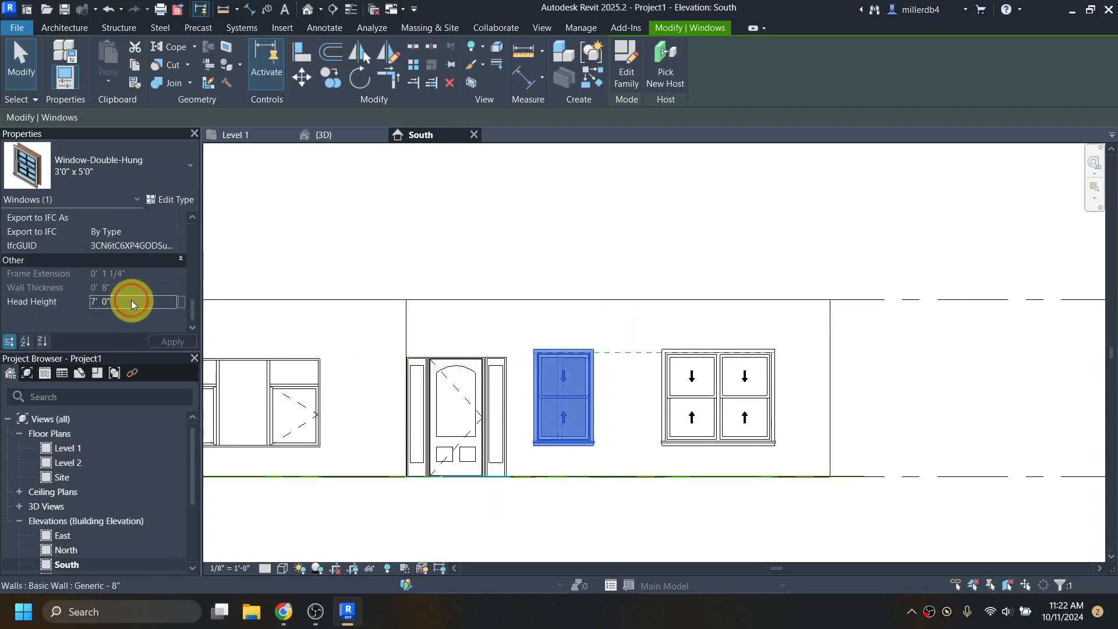
{"action": "double_click", "coordinate": [132, 300]}
{"action": "type", "text": "6"}
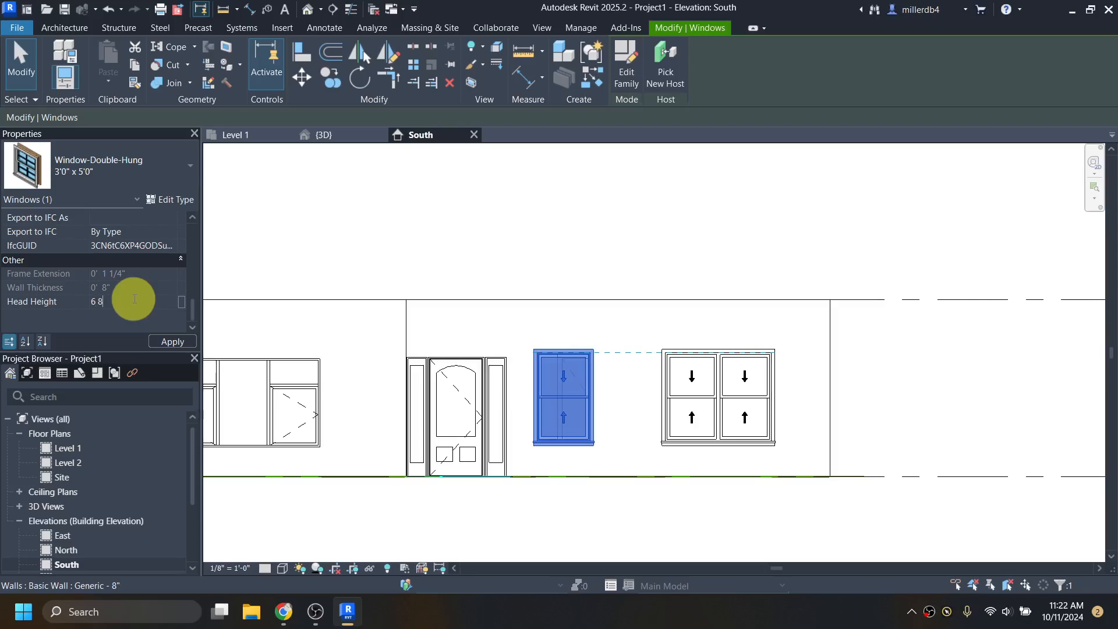
{"action": "type", "text": " 8"}
{"action": "key", "text": "Return"}
{"action": "left_click", "coordinate": [543, 214]}
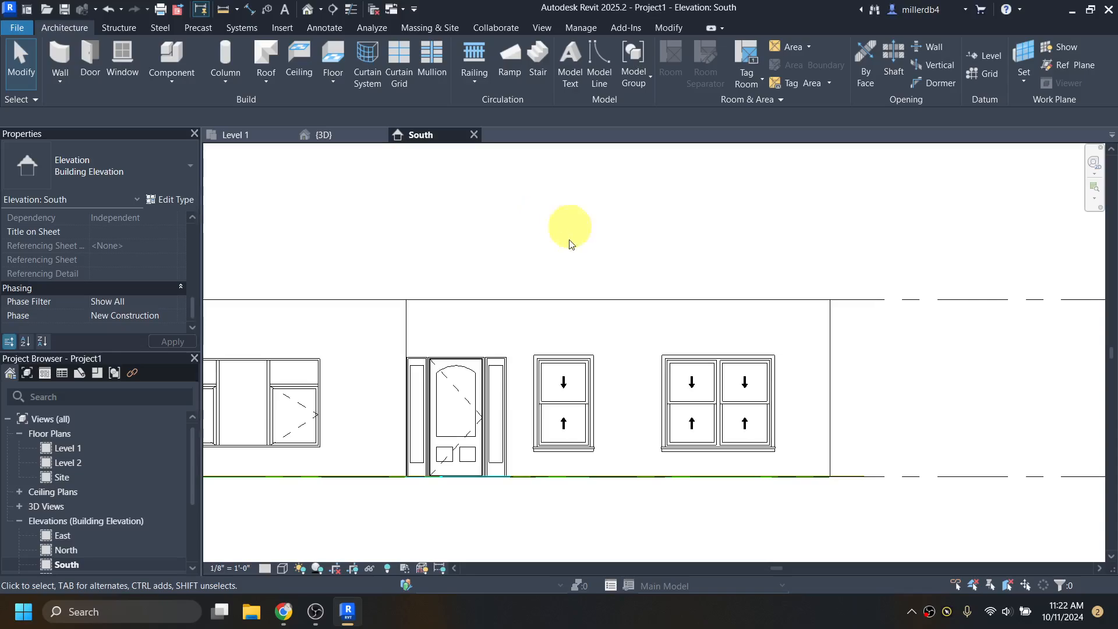
{"action": "scroll", "coordinate": [550, 315], "scroll_direction": "down", "scroll_amount": 1}
- Show the Level 1 plan in Hidden Line style, then start saving Project1 as a new file
{"action": "left_click", "coordinate": [307, 10]}
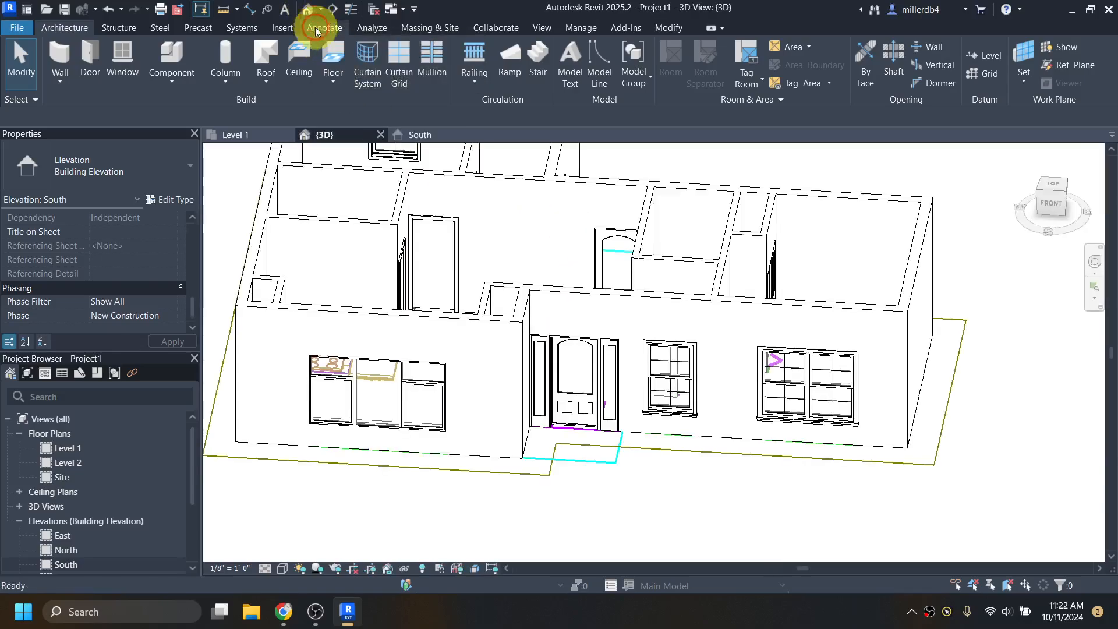
{"action": "double_click", "coordinate": [75, 448]}
{"action": "middle_click_drag", "start_coordinate": [357, 437], "coordinate": [393, 463]}
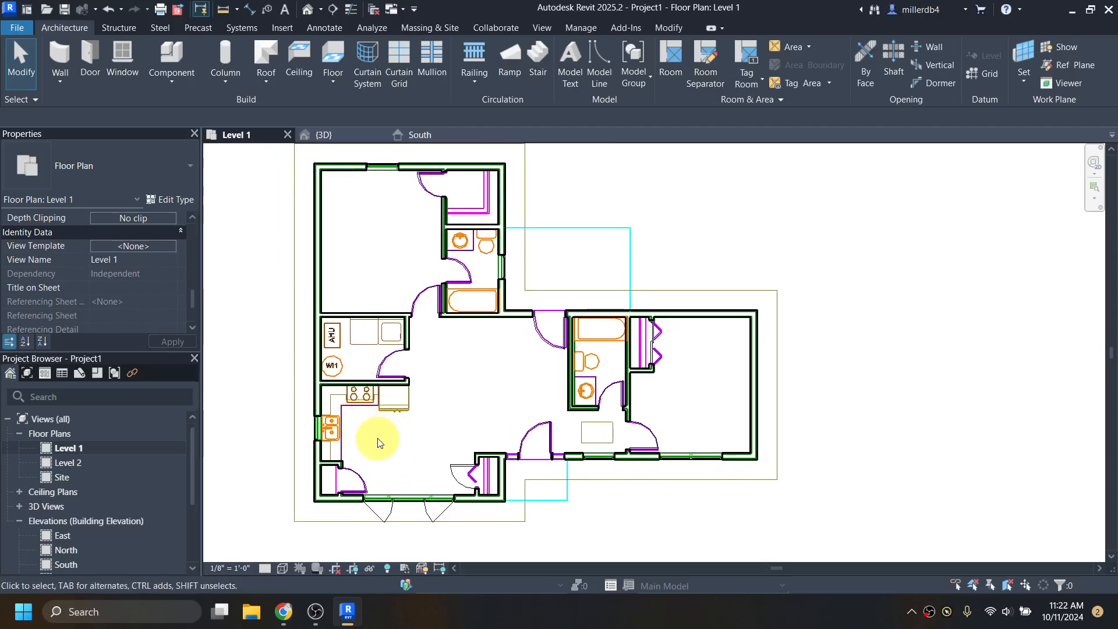
{"action": "left_click", "coordinate": [284, 570]}
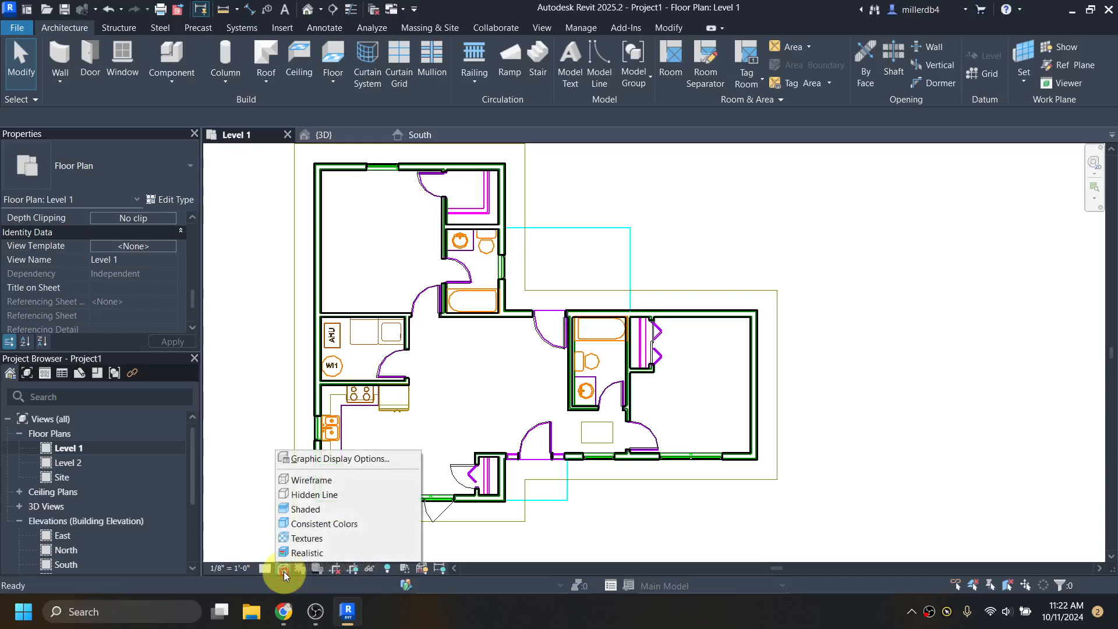
{"action": "left_click", "coordinate": [306, 495]}
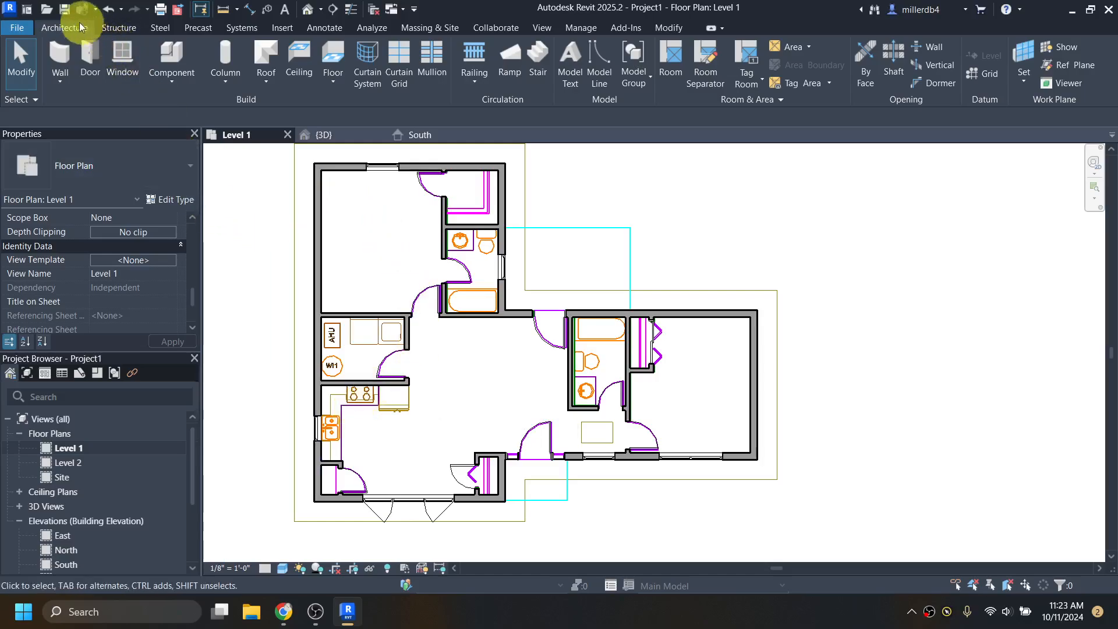
{"action": "left_click", "coordinate": [65, 12]}
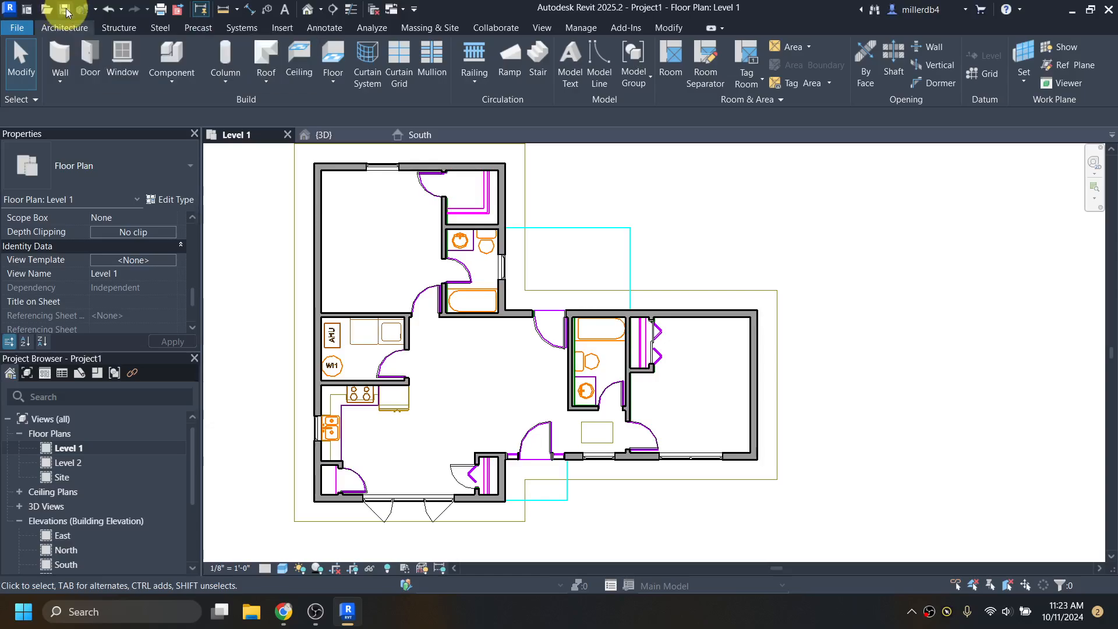
{"action": "left_click", "coordinate": [388, 159]}
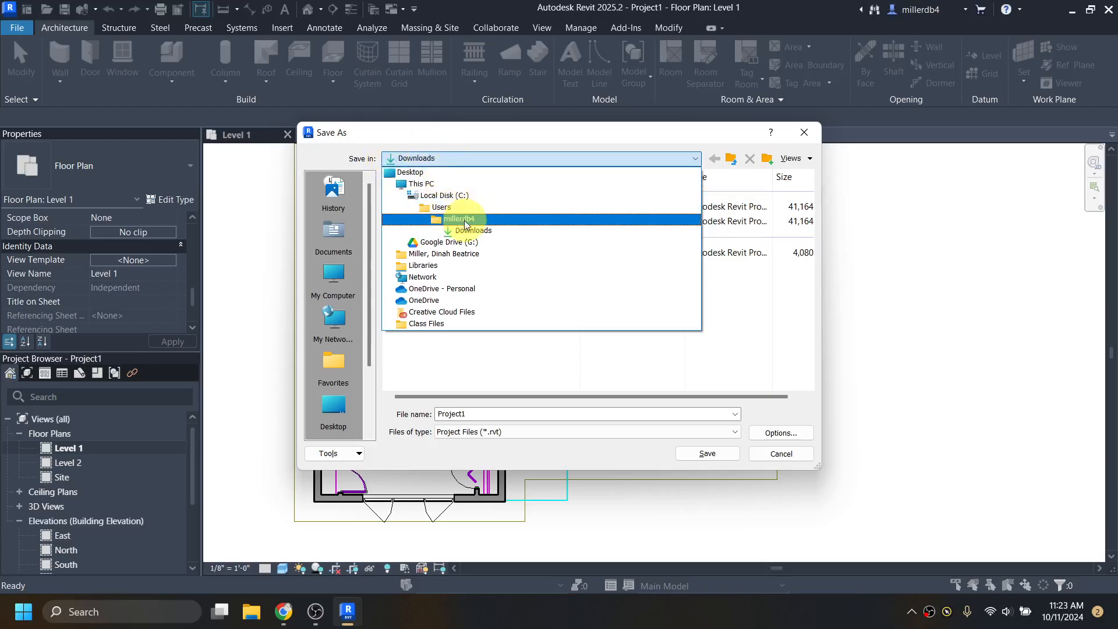
- Navigate to Google Drive (G:) > My Drive > 1210 Arch Graphics > 03 Assignments > 03BIM
{"action": "left_click", "coordinate": [441, 248]}
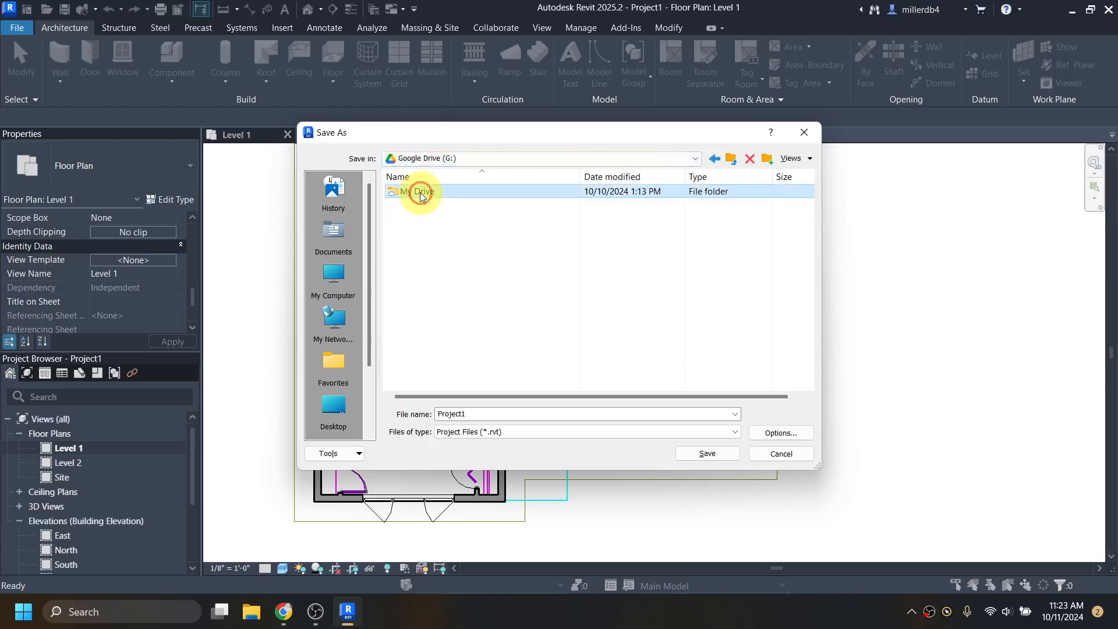
{"action": "double_click", "coordinate": [421, 193]}
{"action": "double_click", "coordinate": [424, 193]}
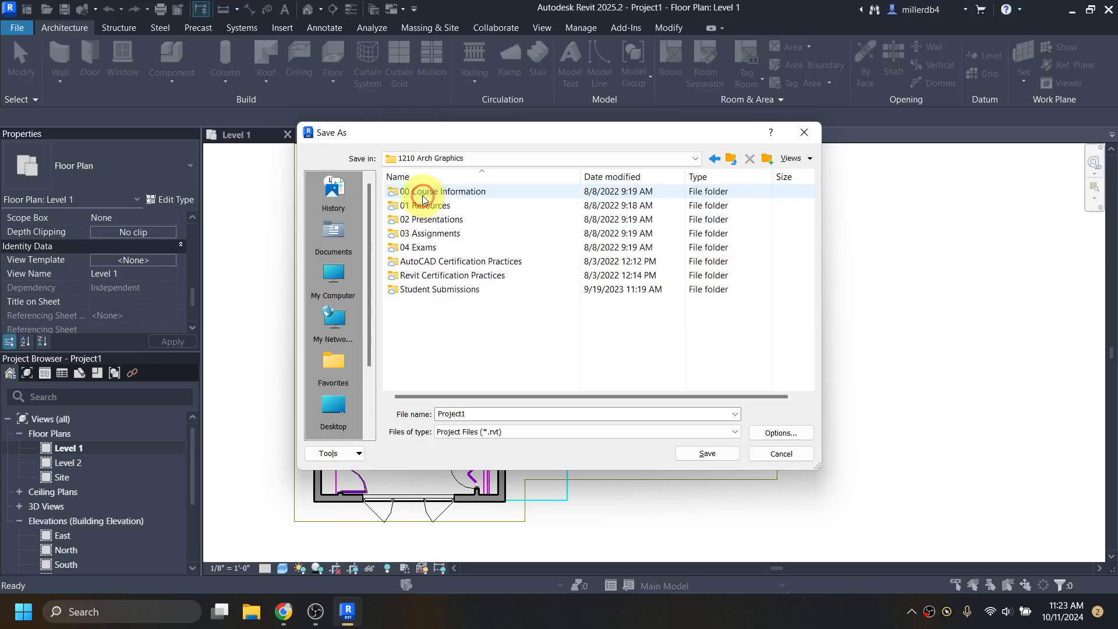
{"action": "double_click", "coordinate": [436, 234]}
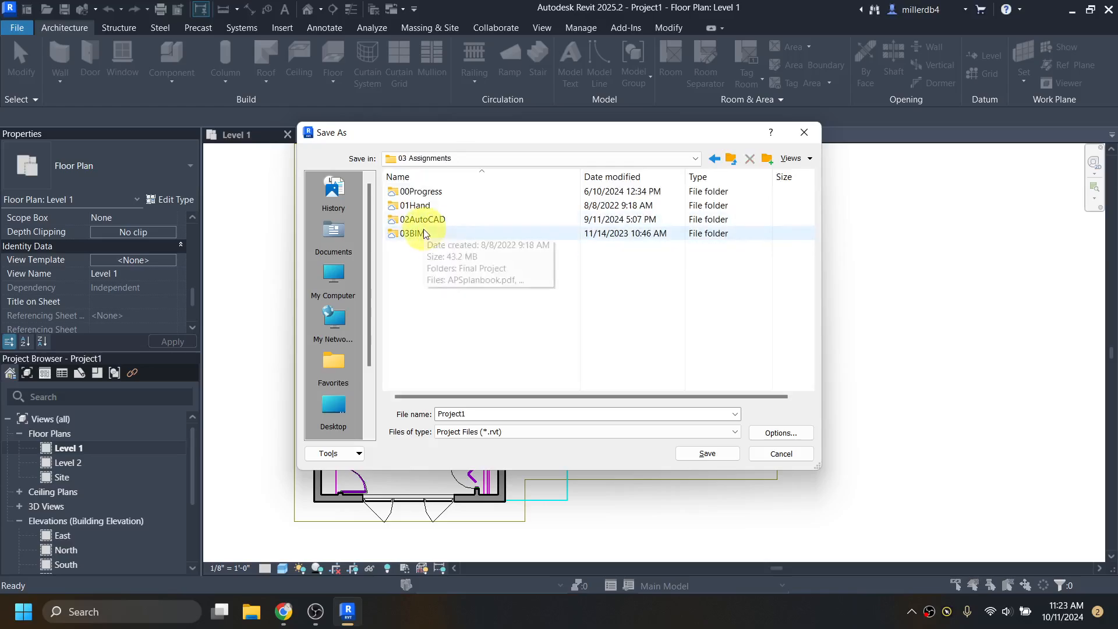
{"action": "double_click", "coordinate": [425, 232]}
- Replace Project1 with a file name of course code BSC1210 plus the student's name
{"action": "double_click", "coordinate": [481, 412]}
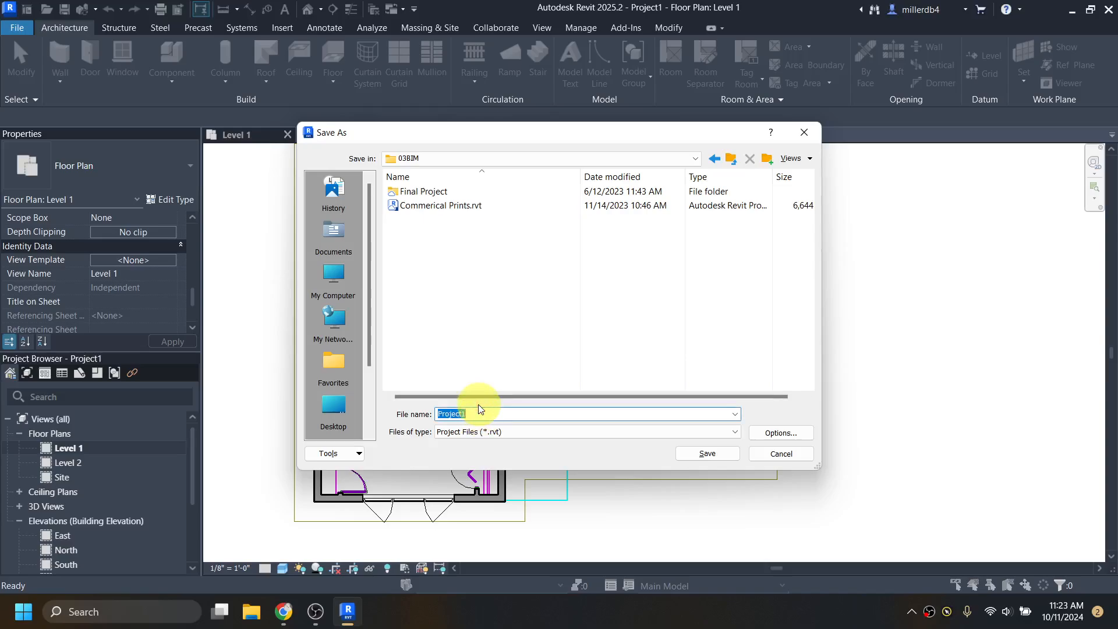
{"action": "key", "text": "Caps_Lock"}
{"action": "type", "text": "BSC1210"}
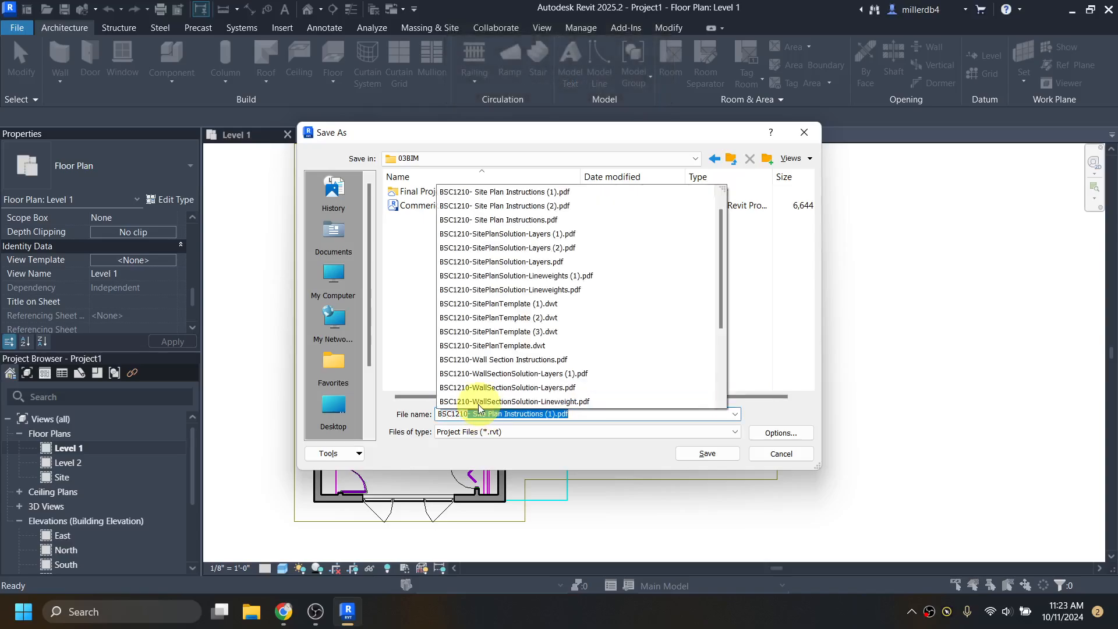
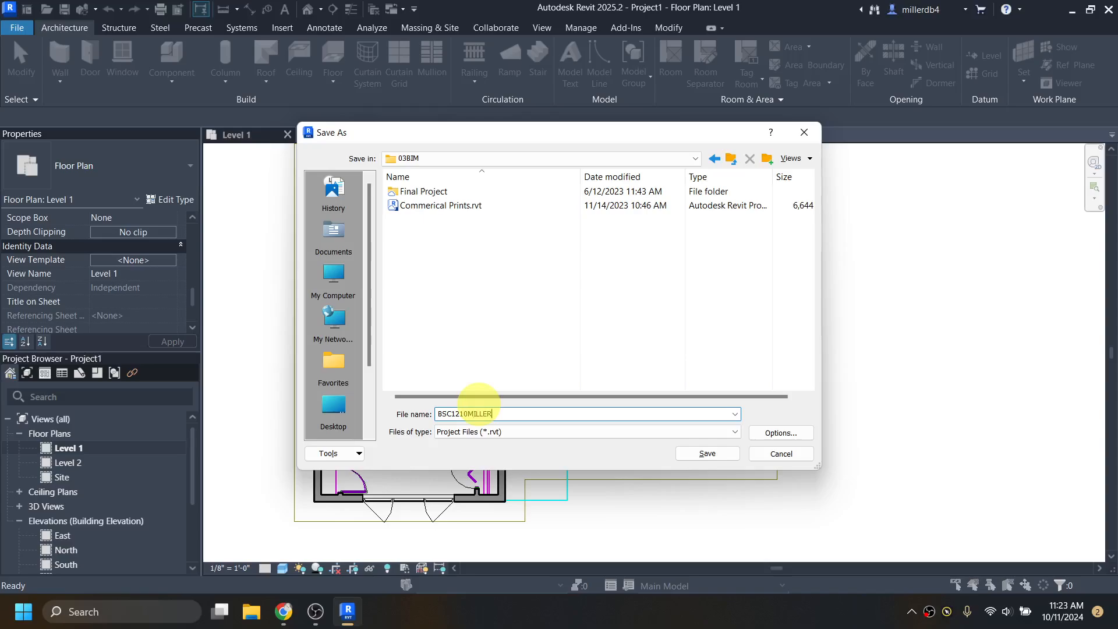
{"action": "key", "text": "Caps_Lock"}
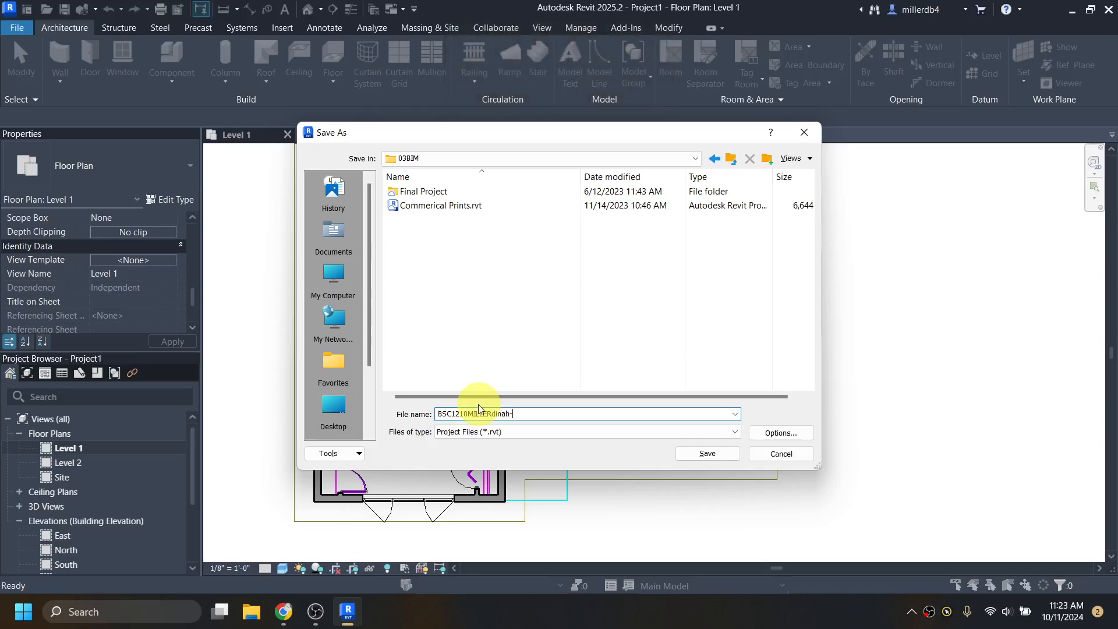